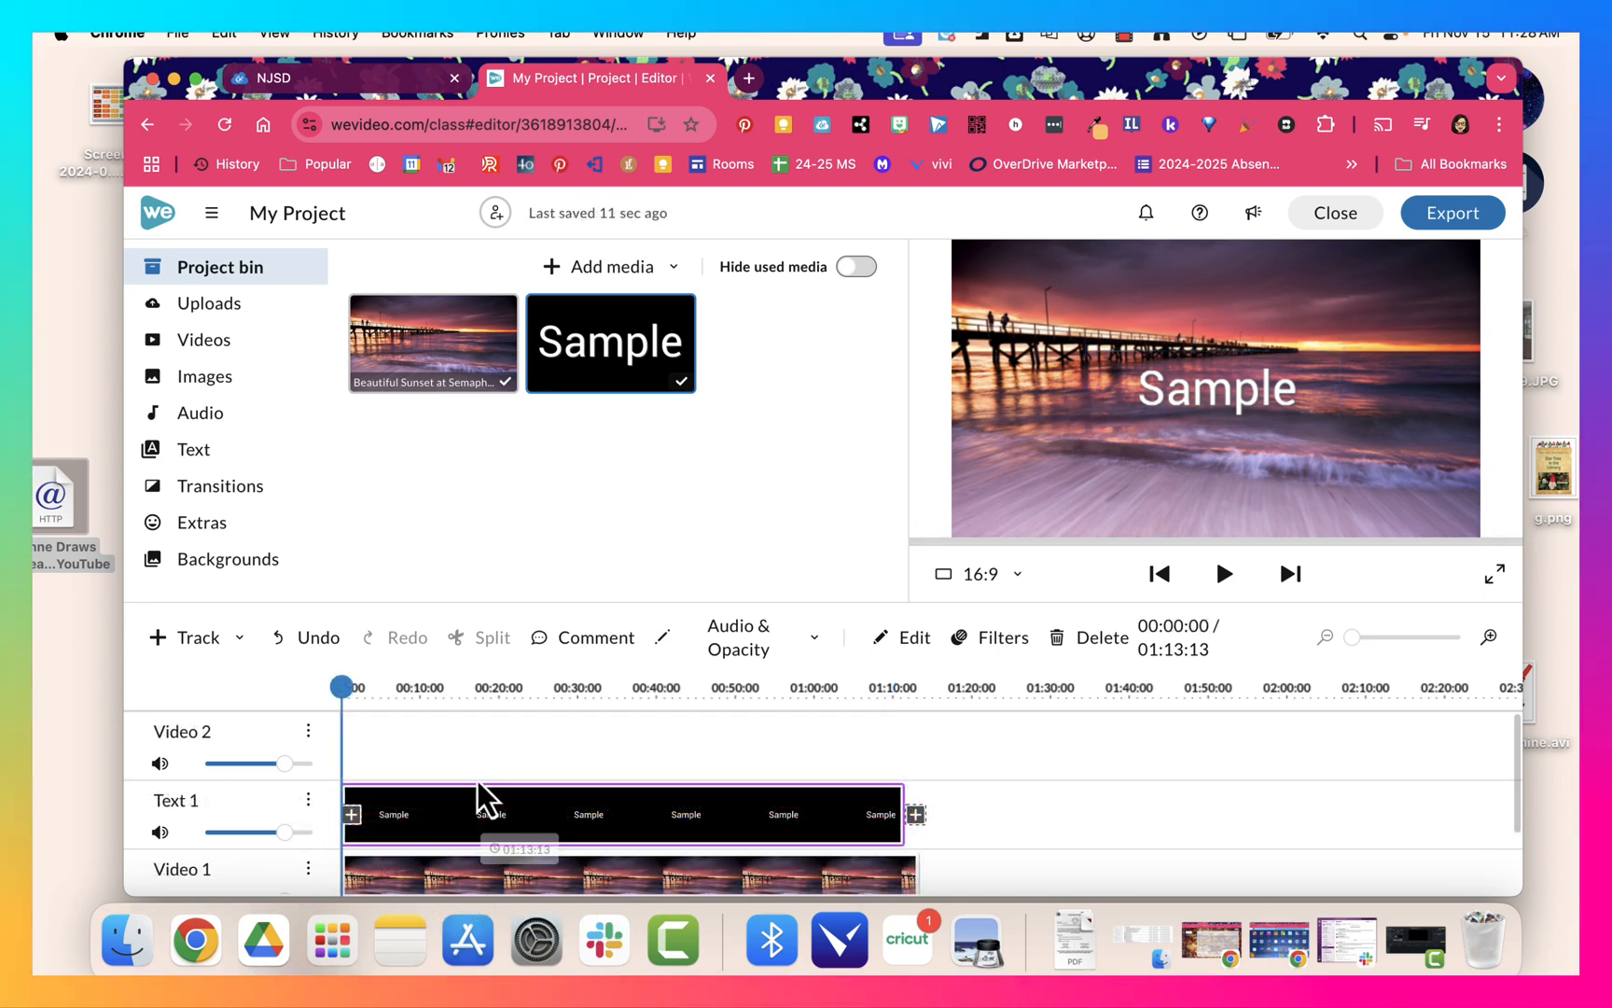
Try the sunset clip on the Video 2 track above the text, and return it to the Video 1 track.
{"action": "left_click_drag", "start_coordinate": [432, 887], "coordinate": [395, 757]}
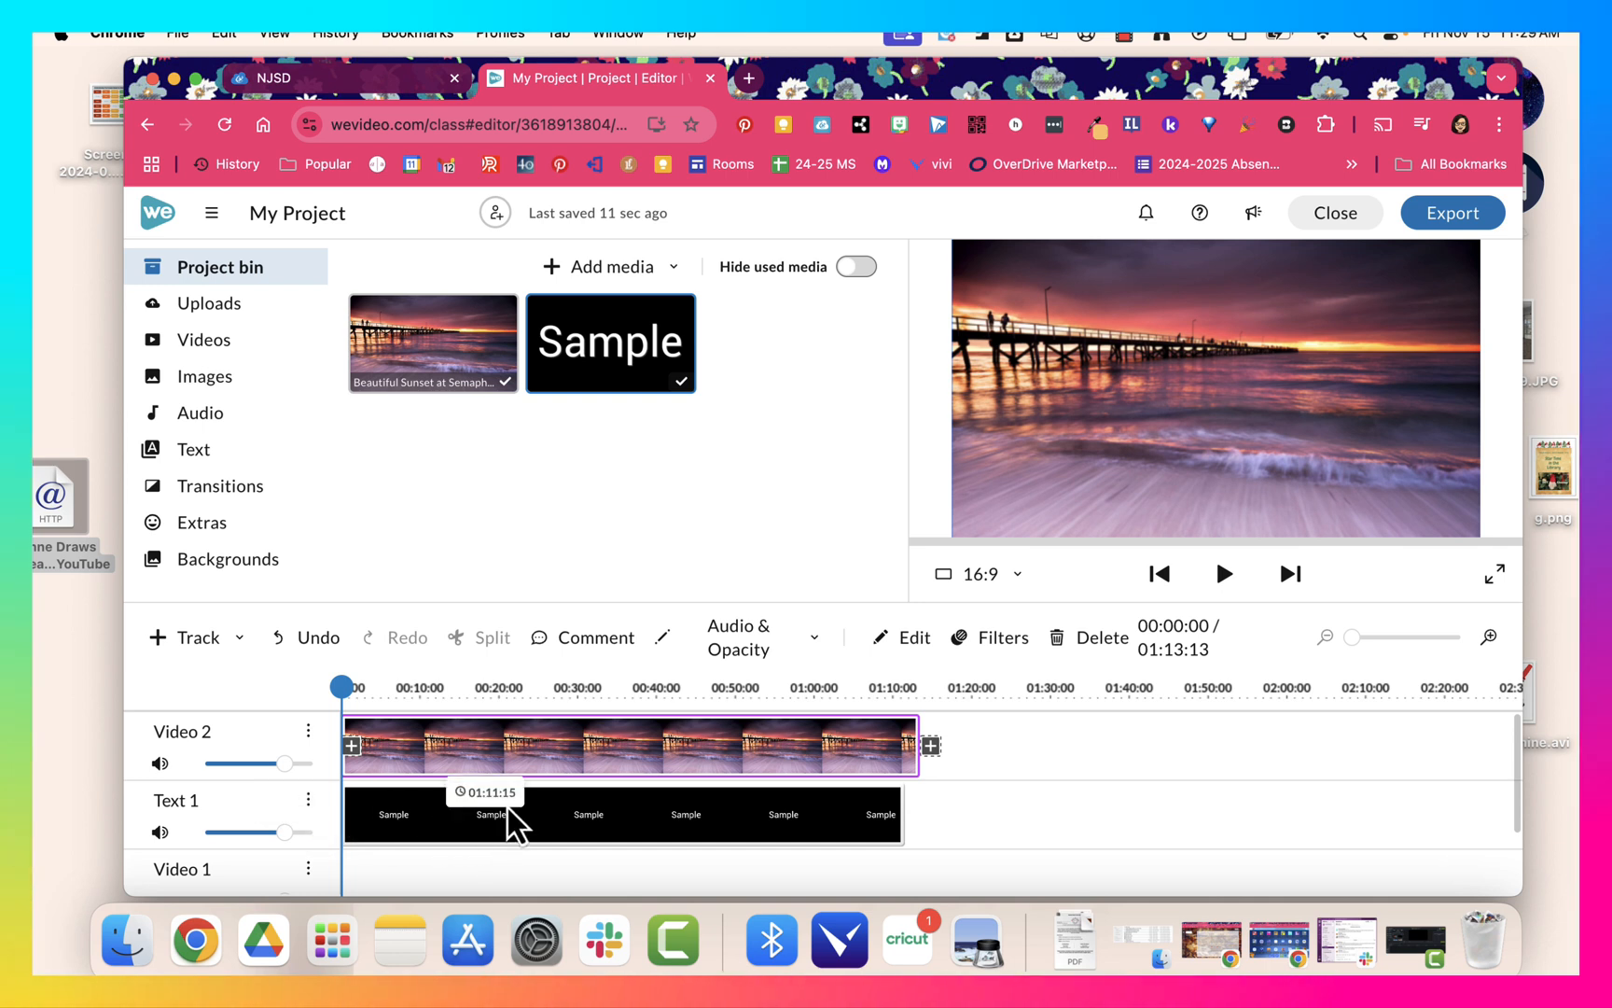
{"action": "scroll", "coordinate": [511, 816], "scroll_direction": "down", "scroll_amount": 1}
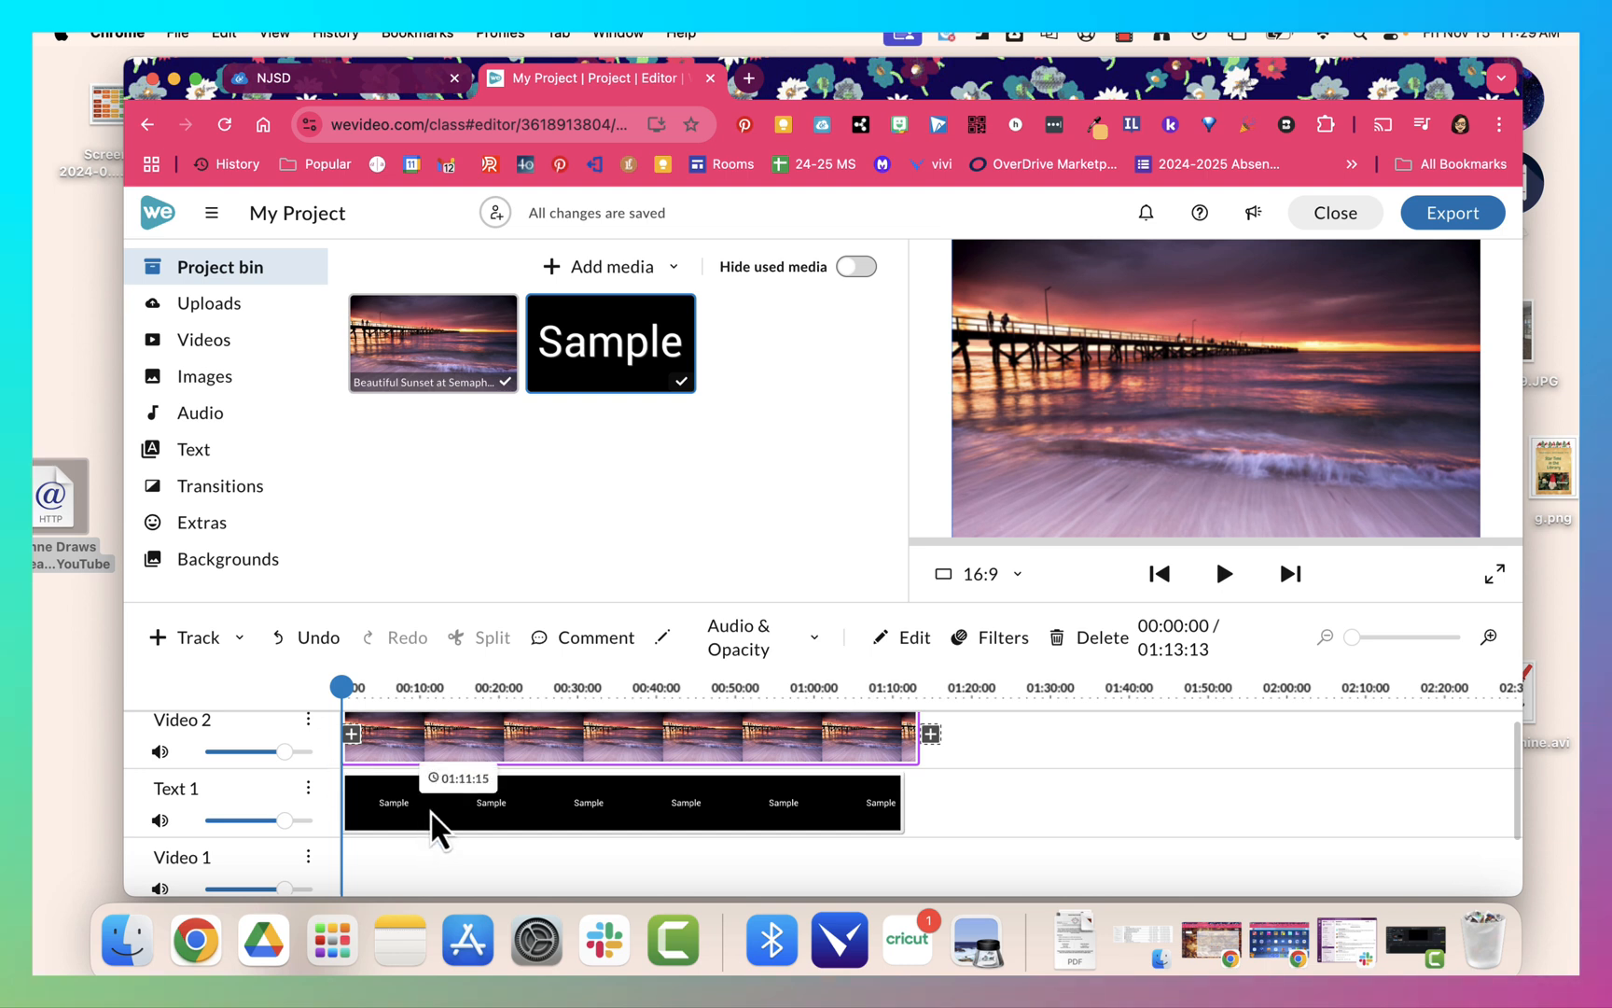
{"action": "scroll", "coordinate": [439, 802], "scroll_direction": "up", "scroll_amount": 1}
{"action": "left_click_drag", "start_coordinate": [443, 756], "coordinate": [421, 868]}
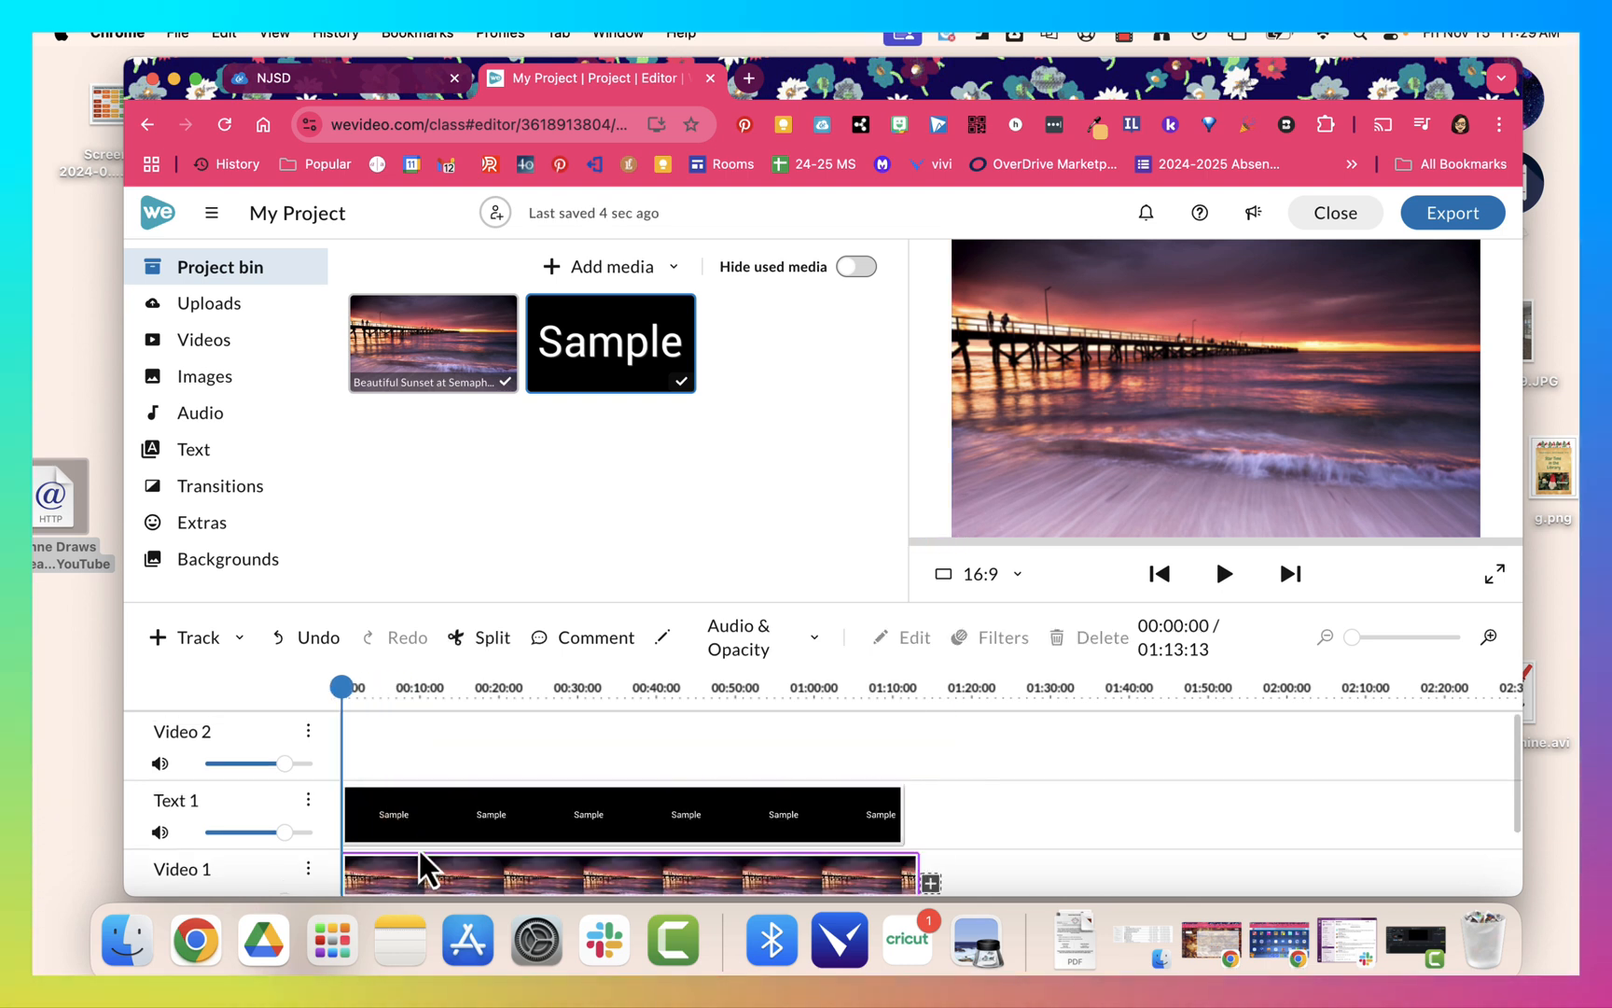
Delete the empty Video 2 track from the timeline.
{"action": "scroll", "coordinate": [397, 784], "scroll_direction": "down", "scroll_amount": 5}
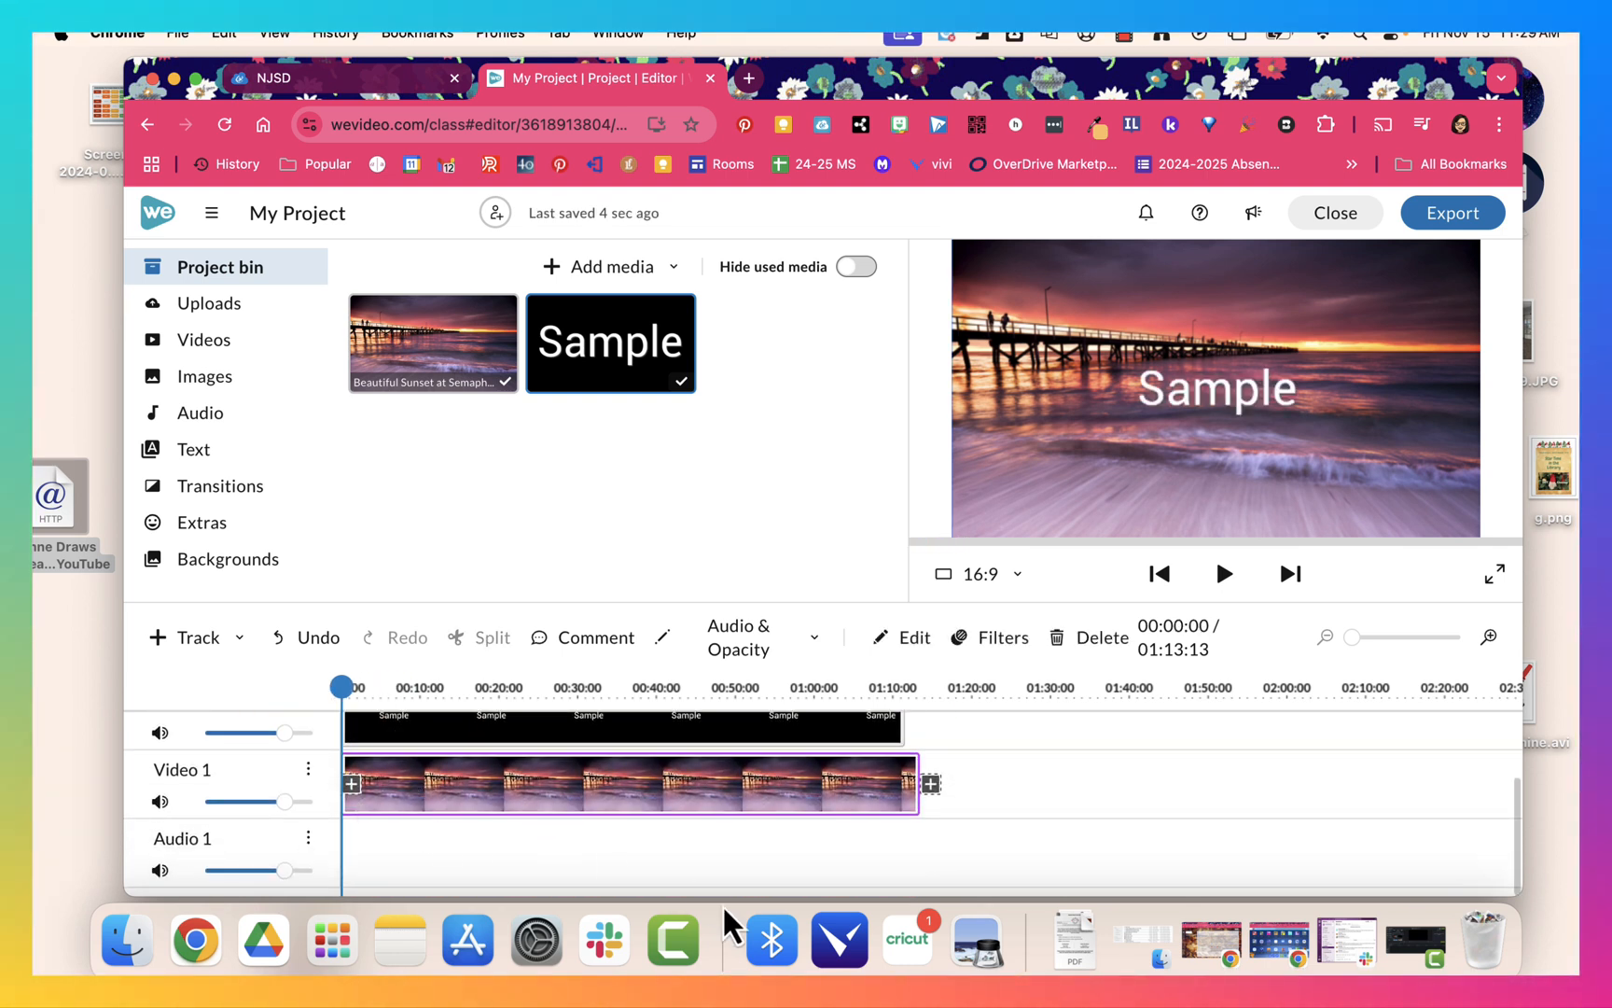
{"action": "scroll", "coordinate": [777, 877], "scroll_direction": "up", "scroll_amount": 5}
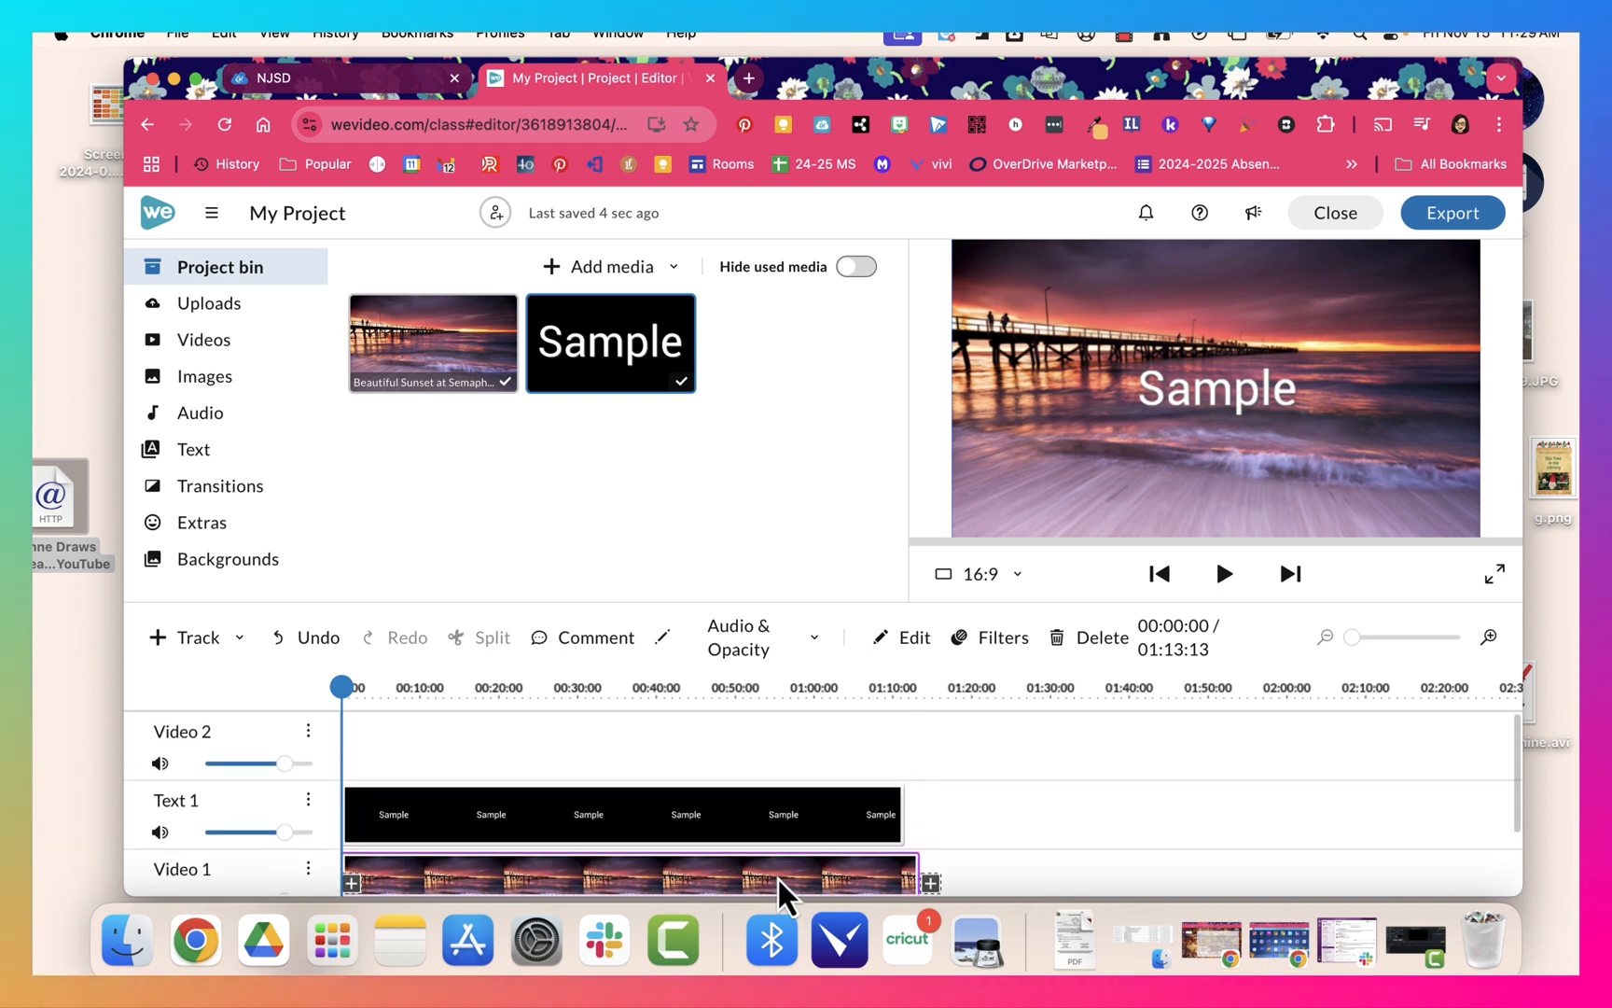
{"action": "scroll", "coordinate": [780, 869], "scroll_direction": "down", "scroll_amount": 5}
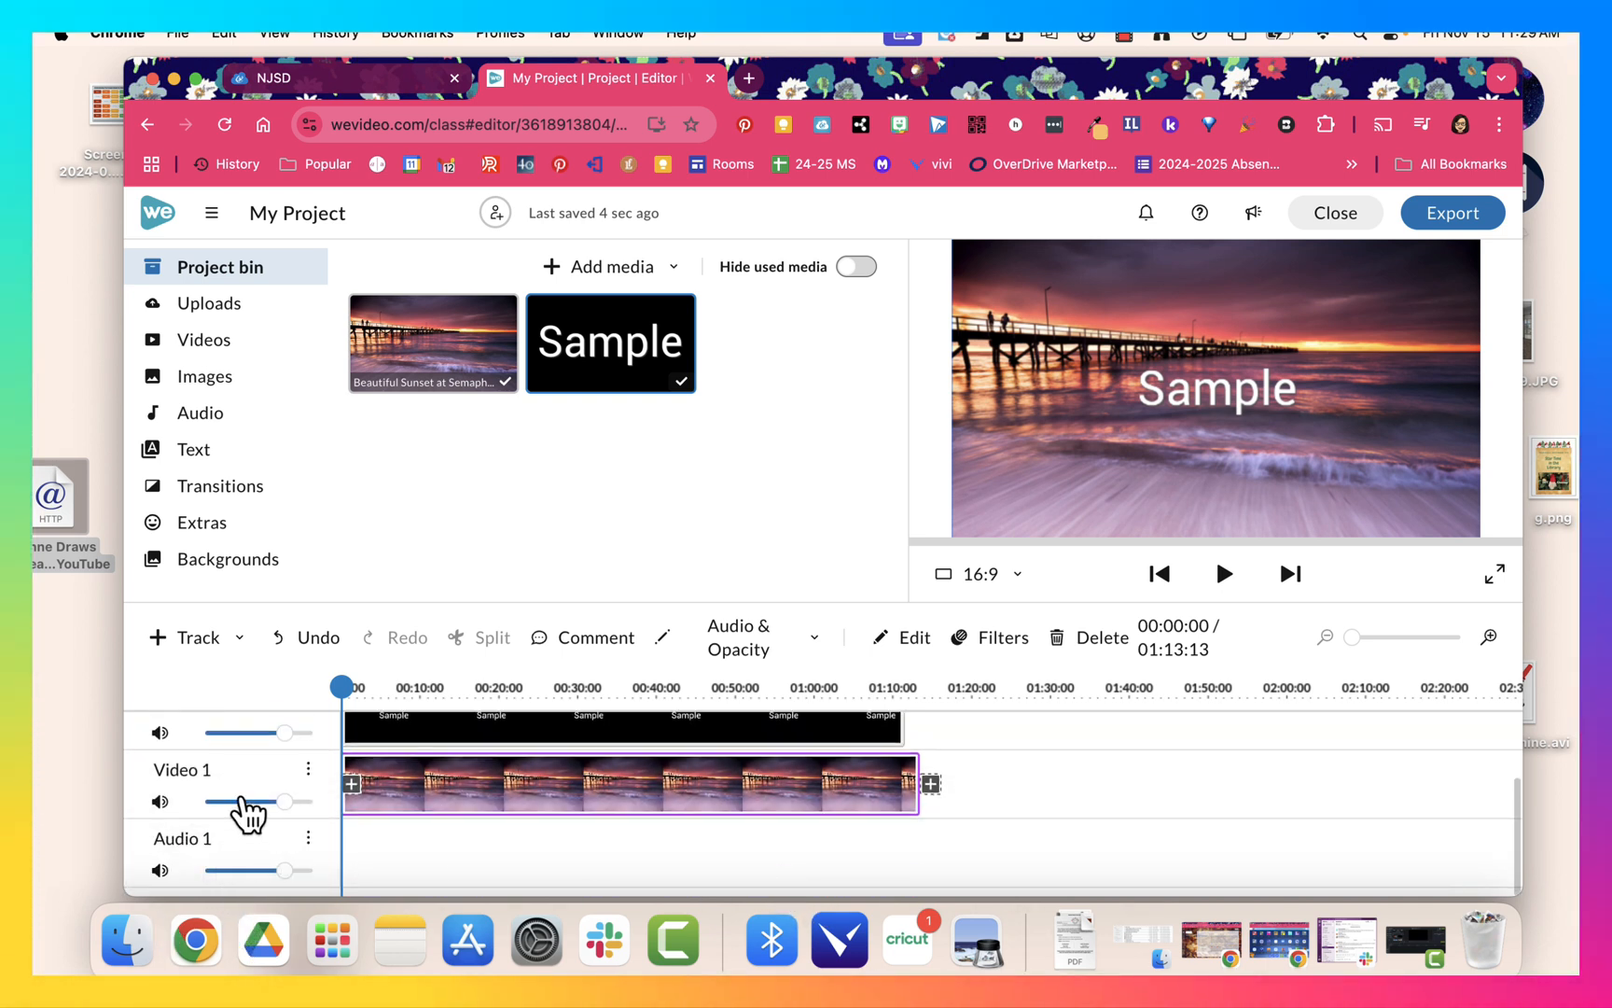
{"action": "scroll", "coordinate": [246, 814], "scroll_direction": "up", "scroll_amount": 5}
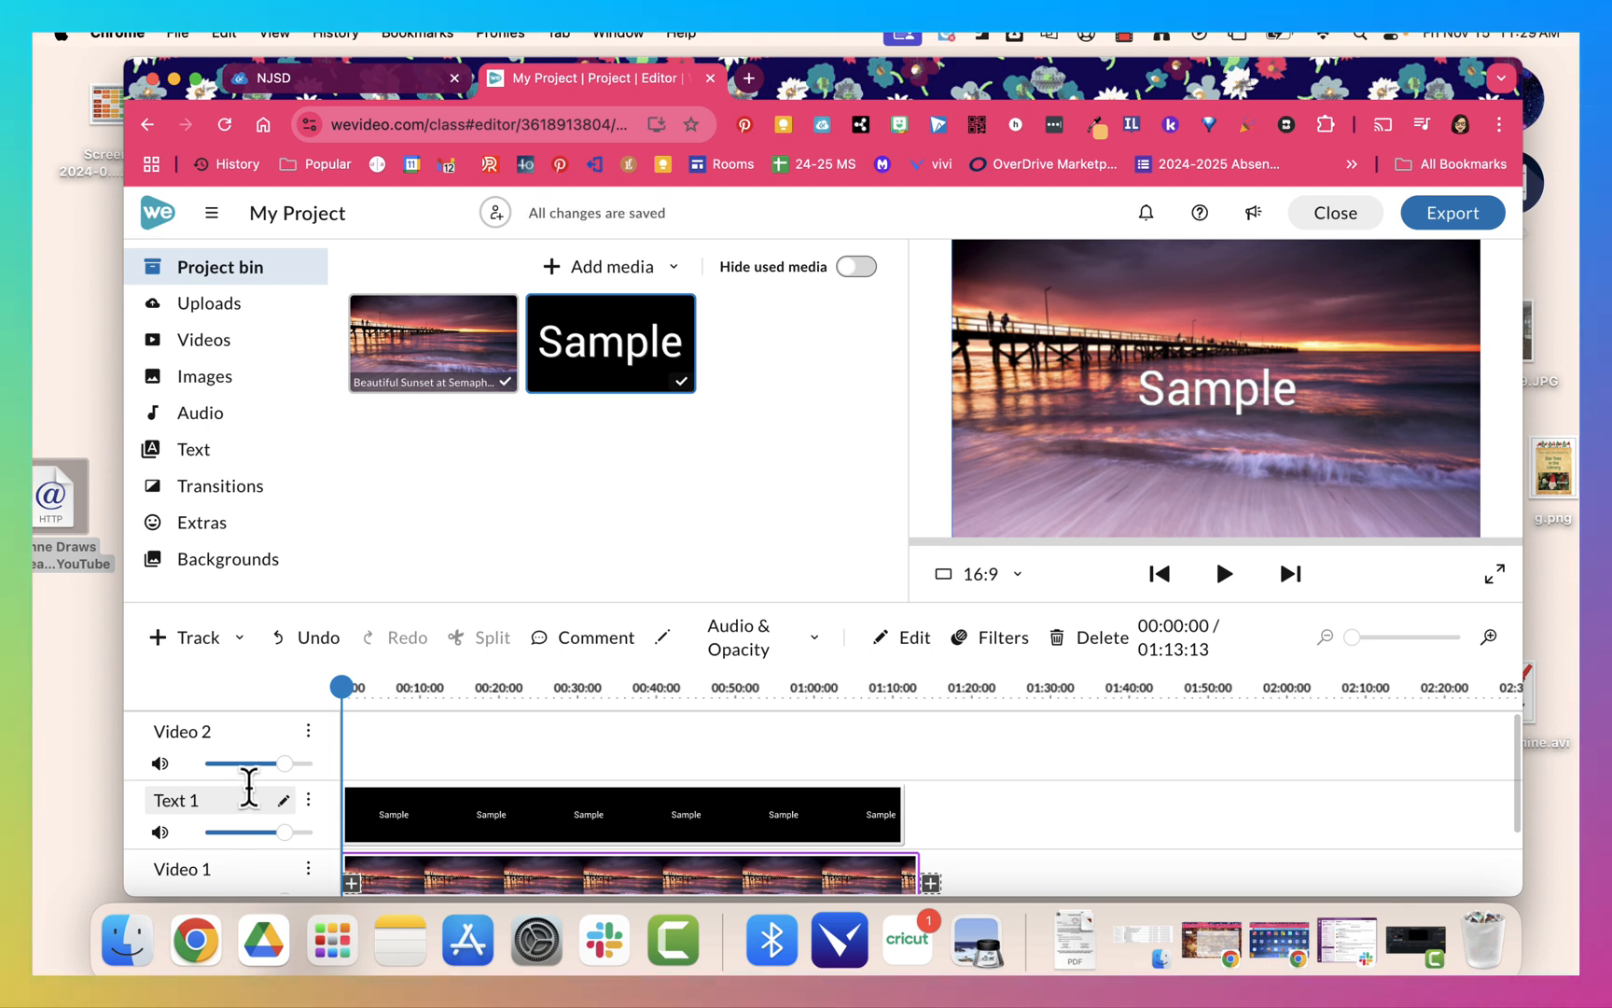
{"action": "left_click", "coordinate": [308, 731]}
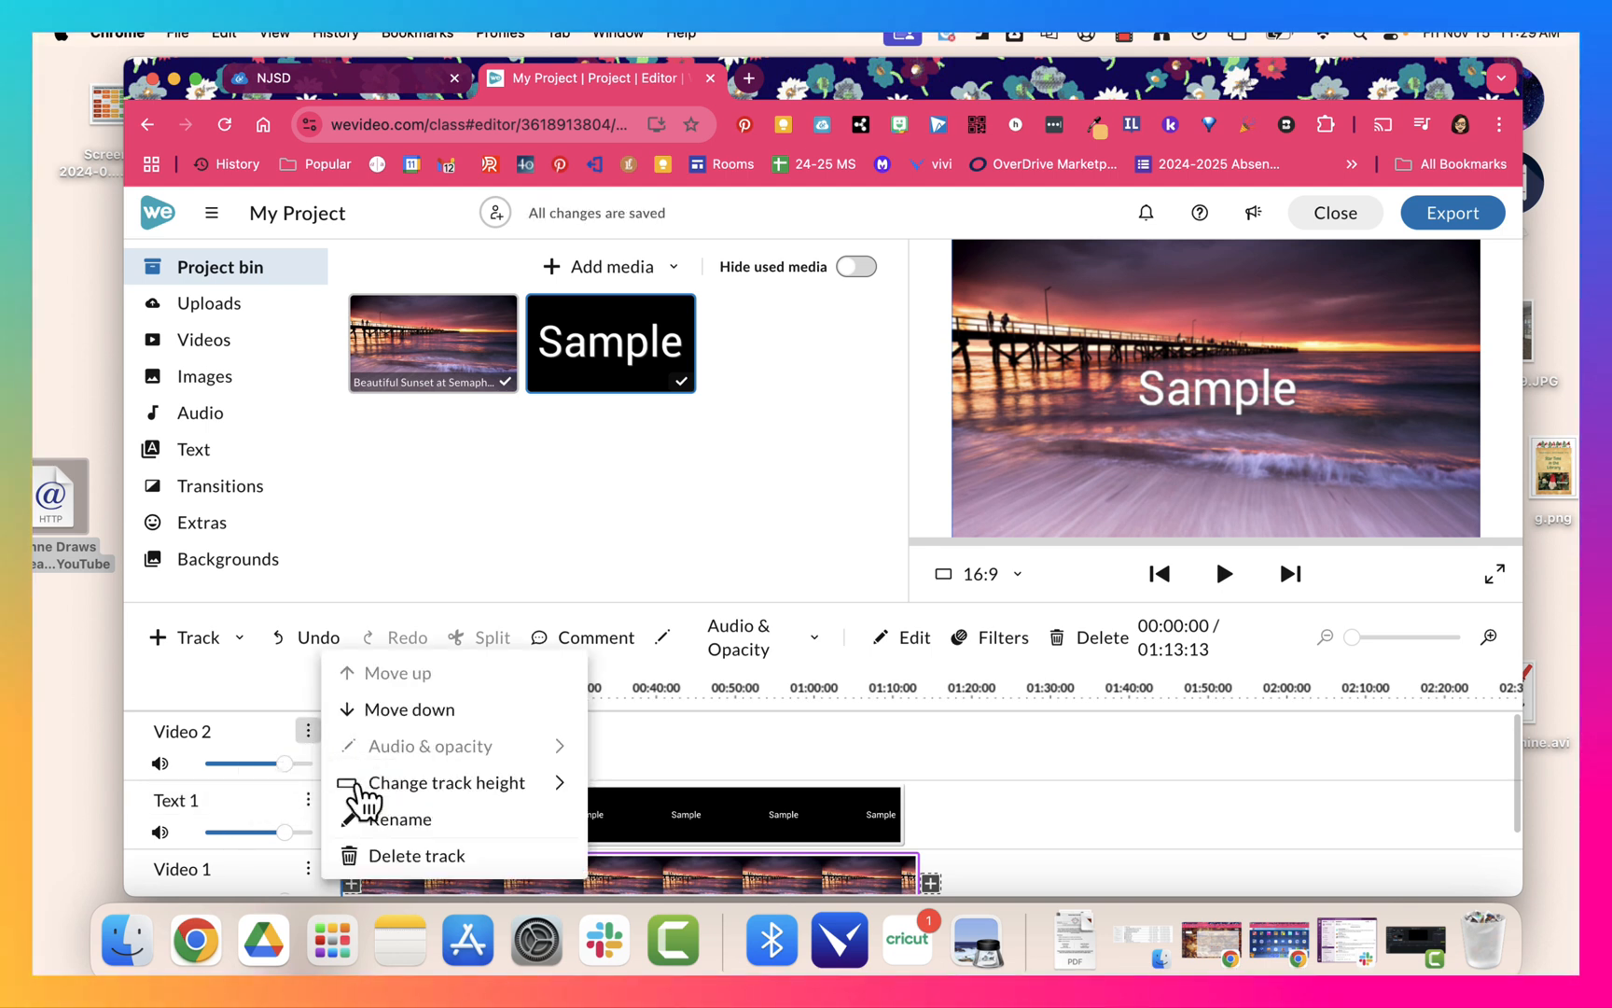
{"action": "left_click", "coordinate": [422, 856]}
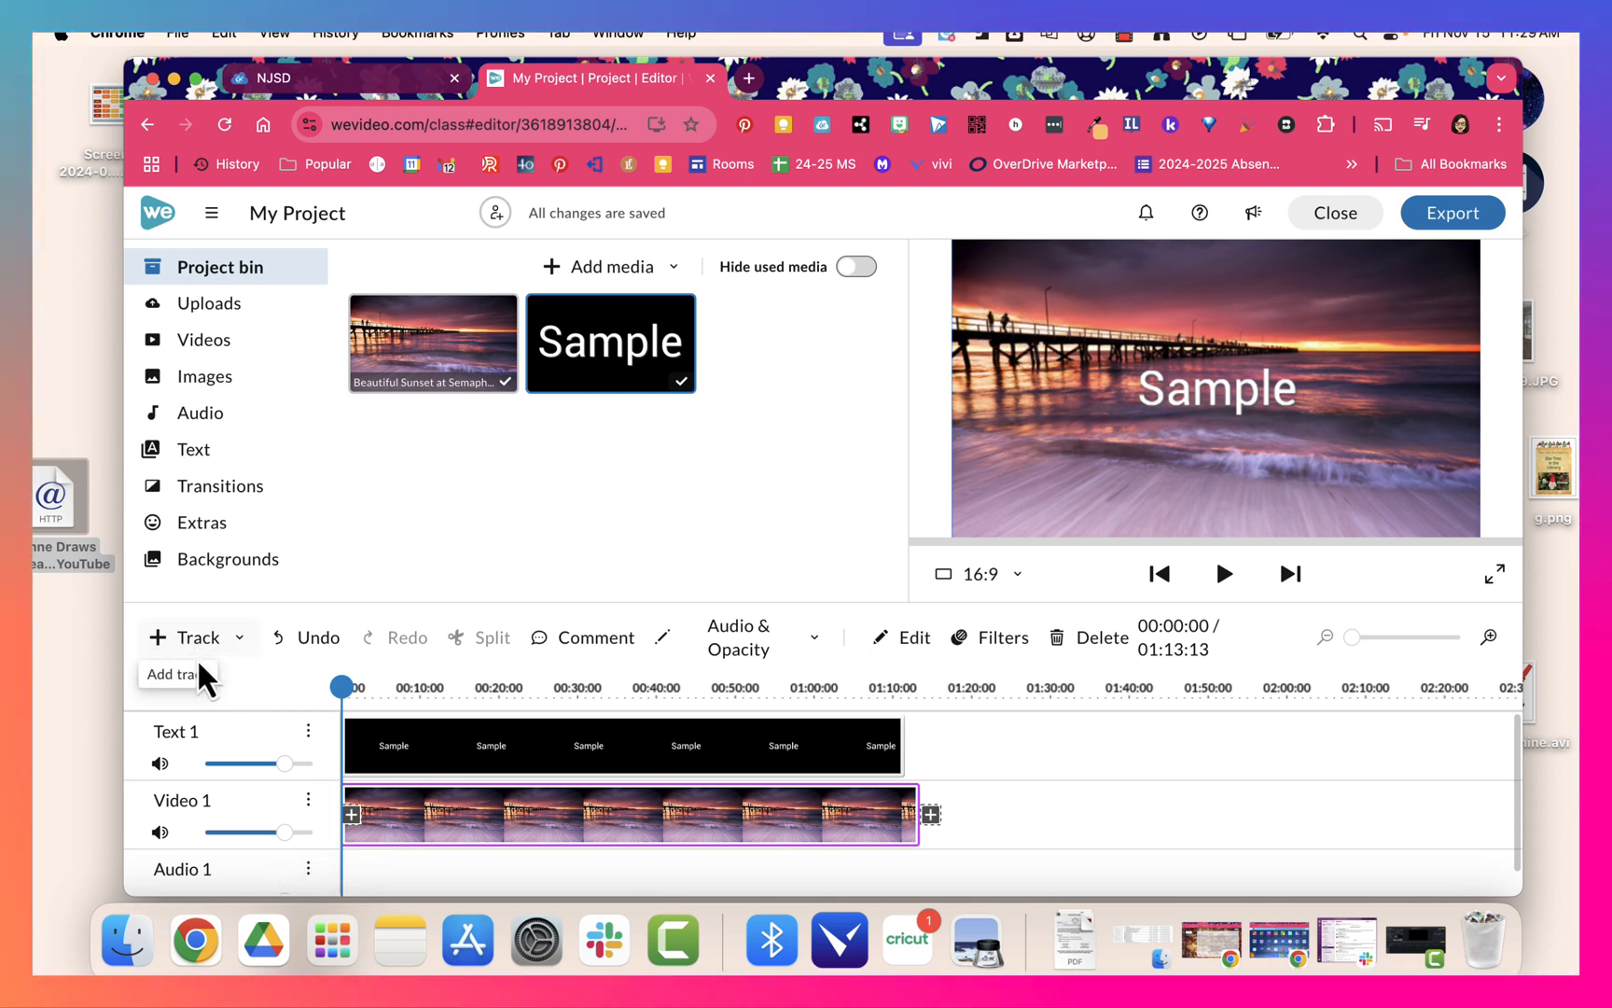
Add a new Video / Text track to the timeline and move it down one place, below the Text 1 track.
{"action": "left_click", "coordinate": [198, 647]}
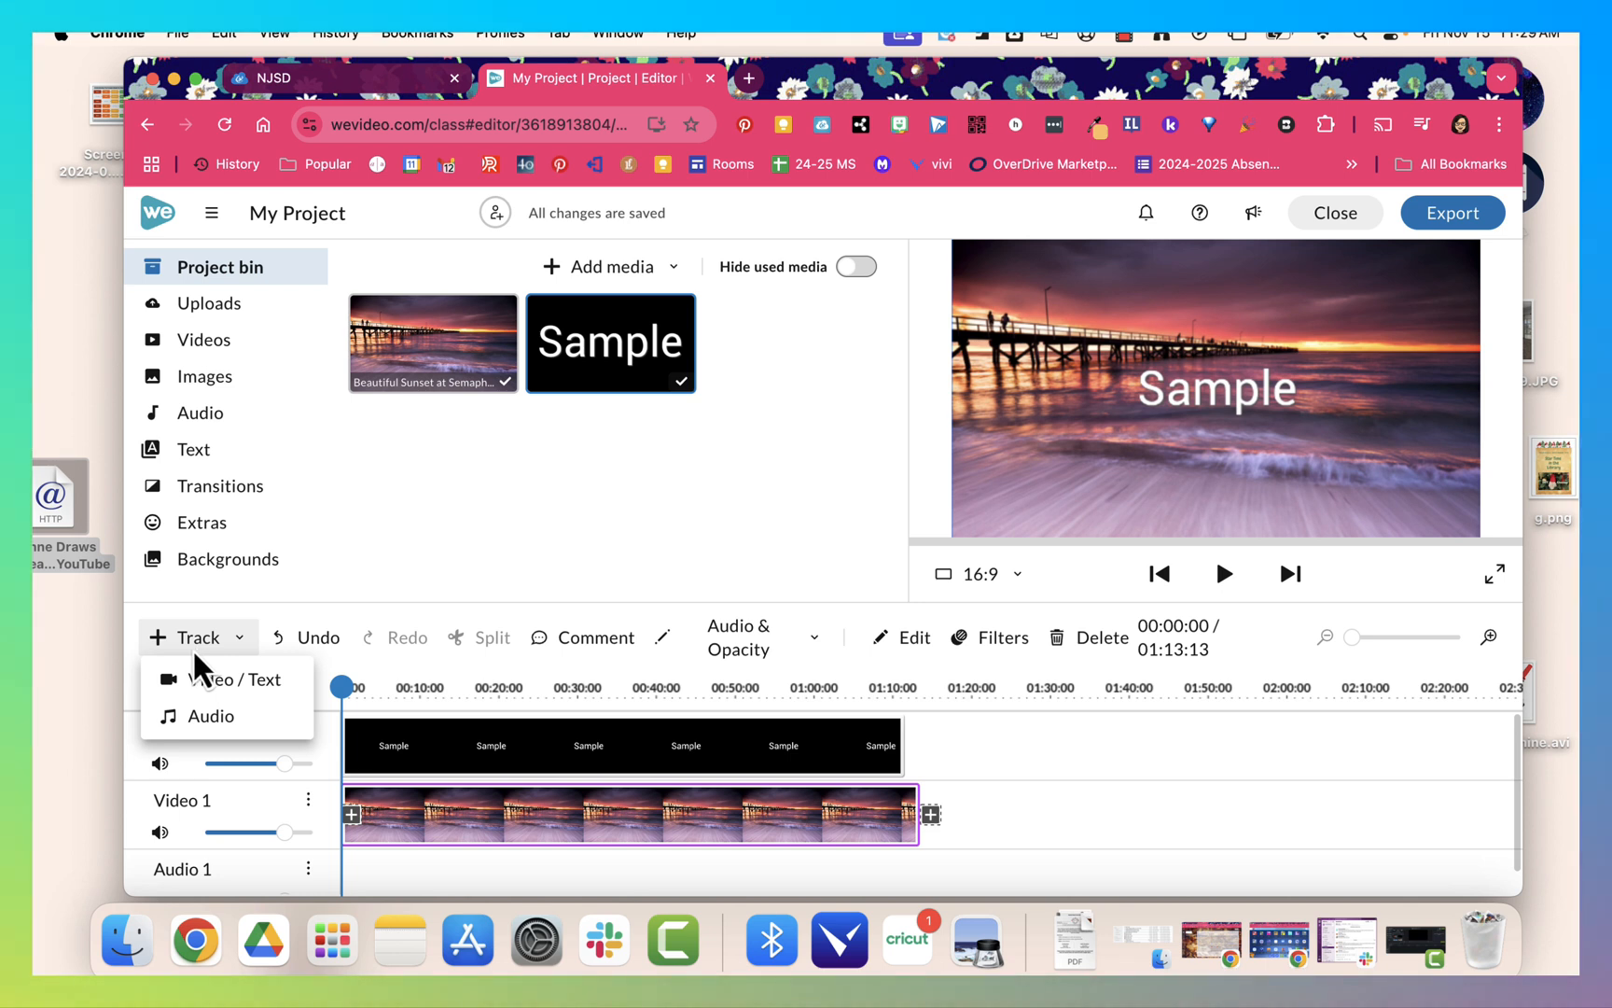
{"action": "left_click", "coordinate": [219, 689]}
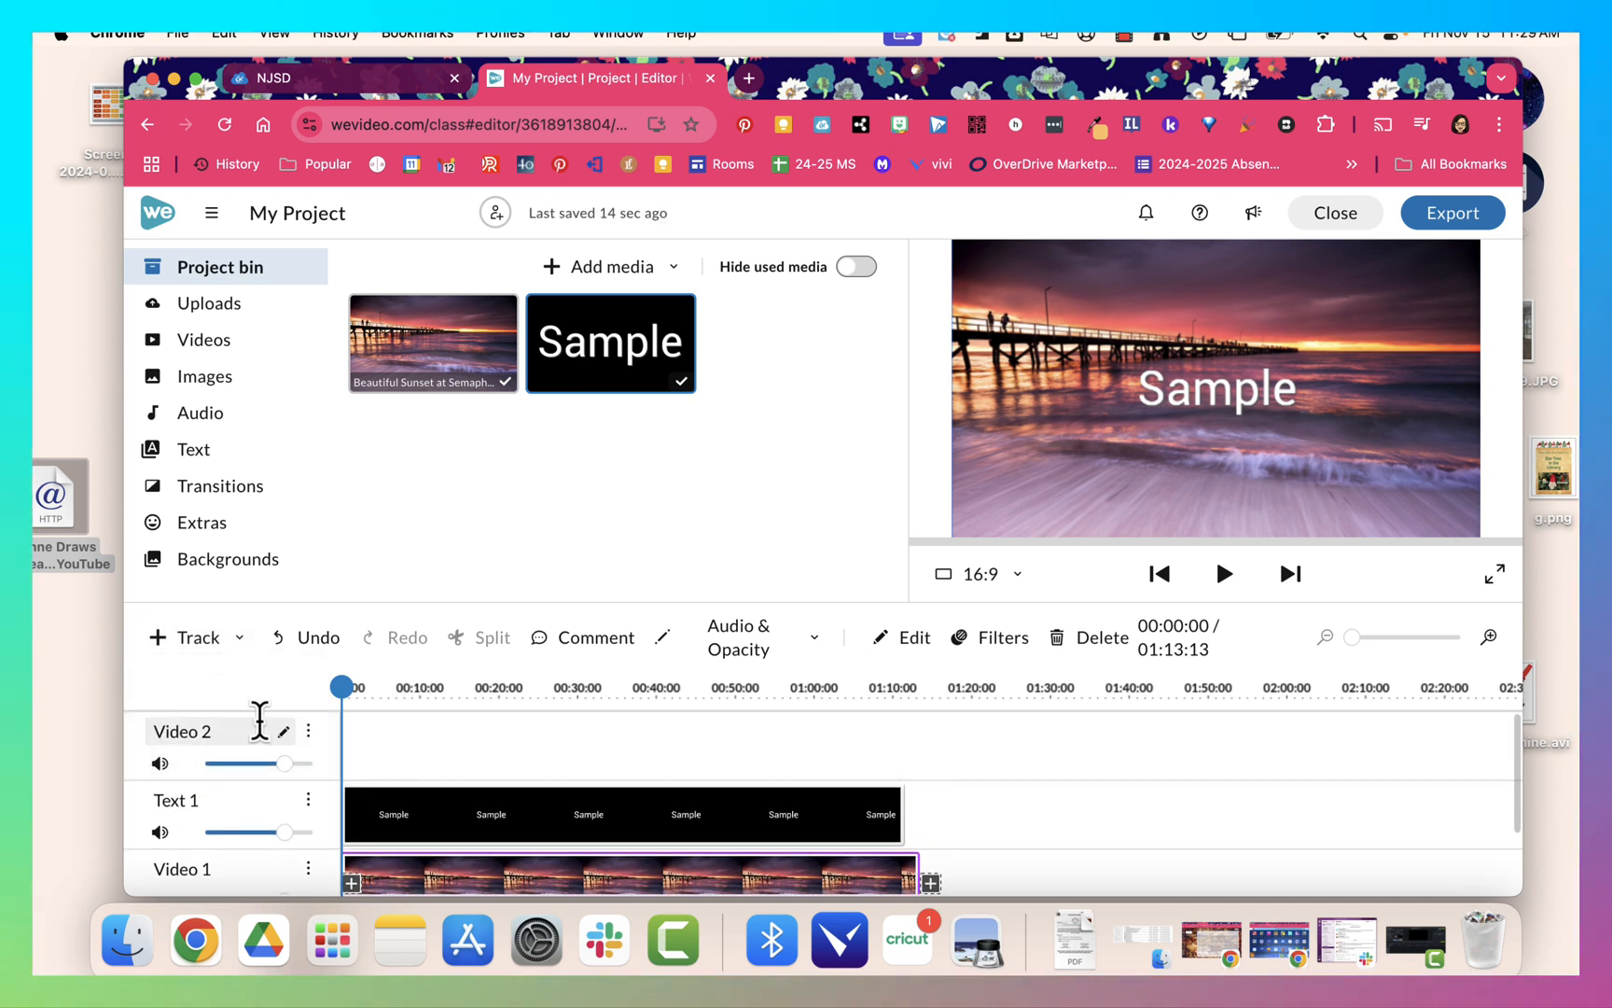
{"action": "left_click", "coordinate": [309, 729]}
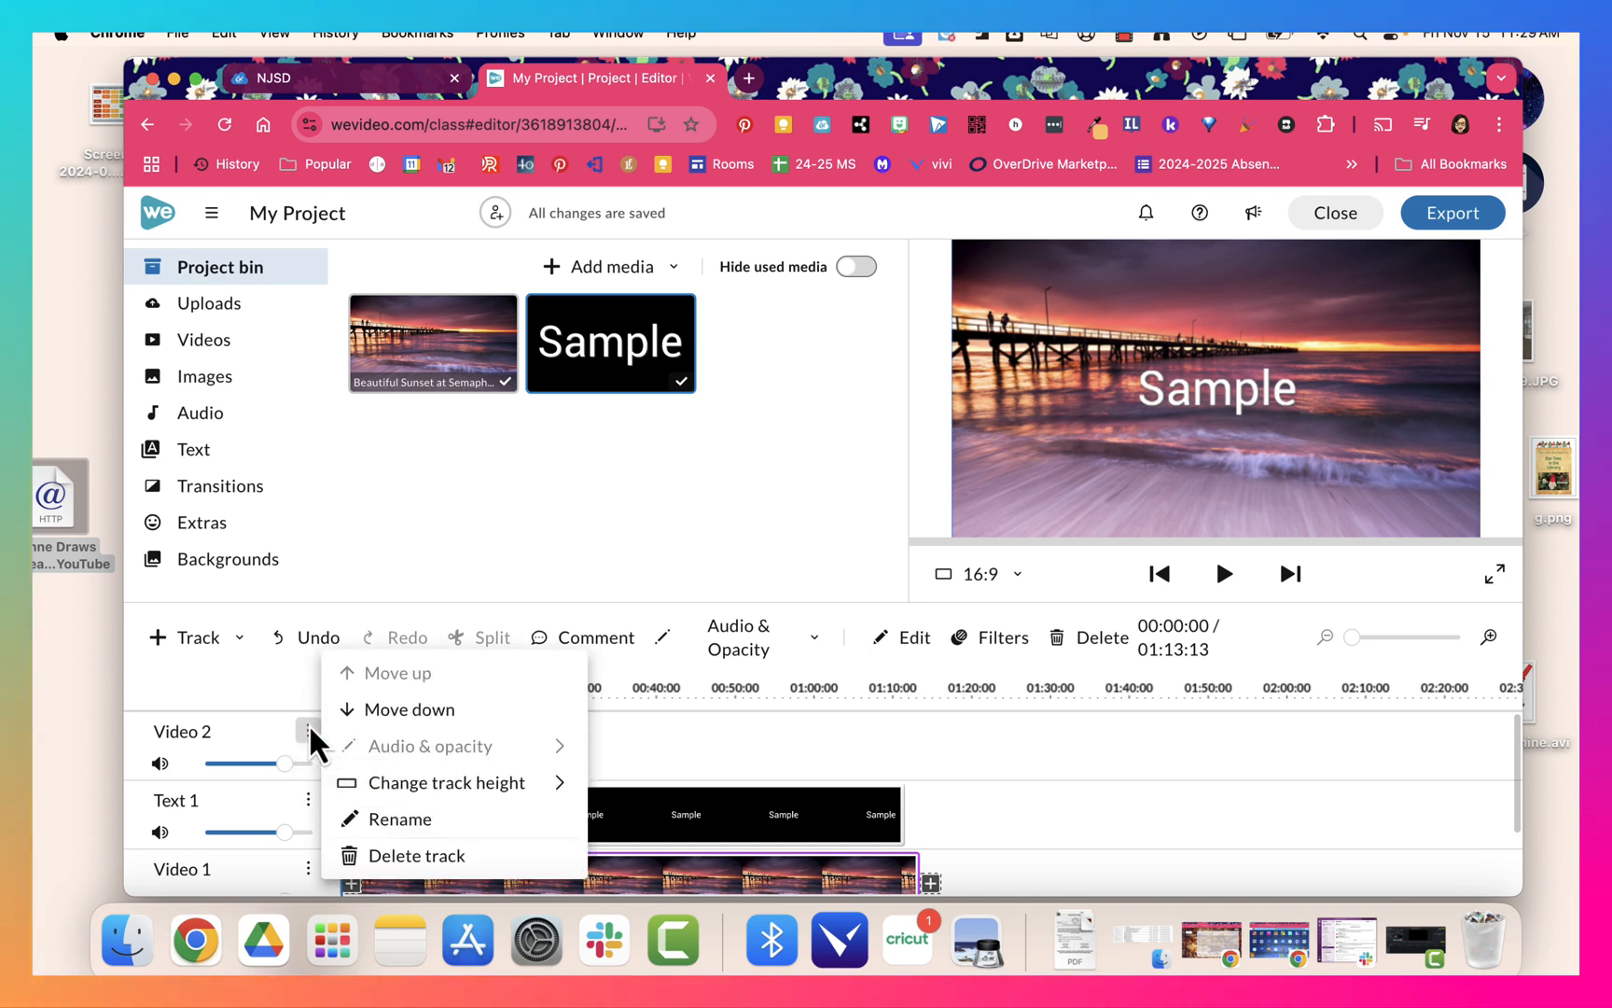
{"action": "left_click", "coordinate": [403, 718]}
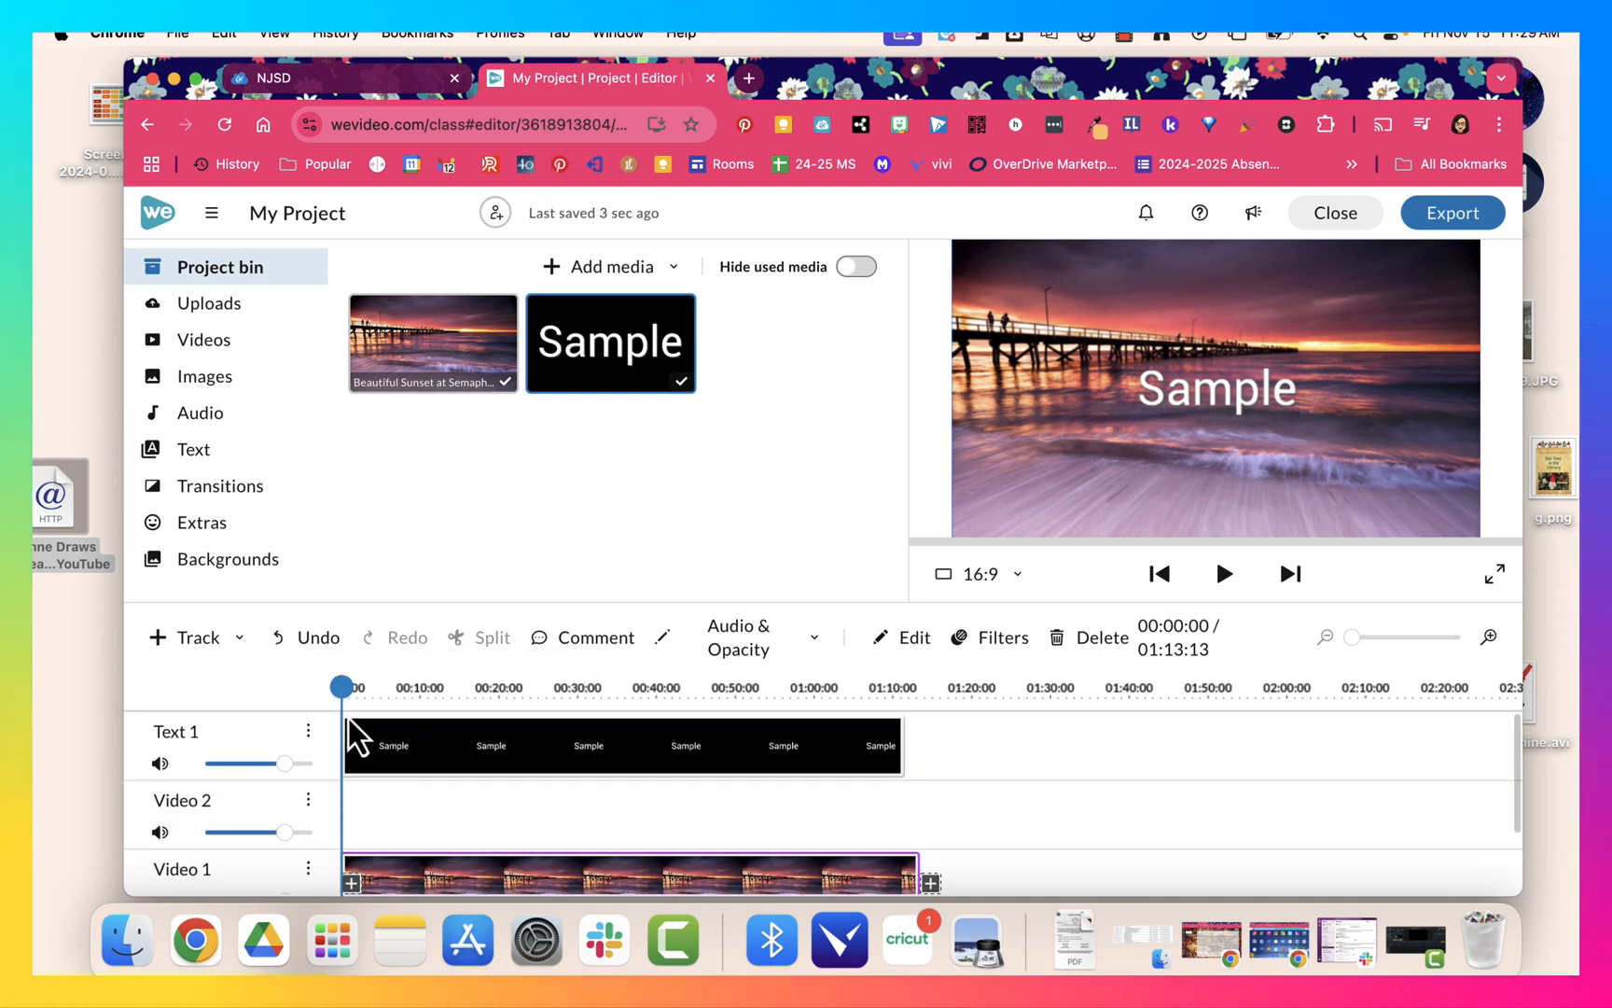
Move the Text 1 track down one place, below the Video 2 track.
{"action": "left_click", "coordinate": [309, 730]}
{"action": "left_click", "coordinate": [403, 711]}
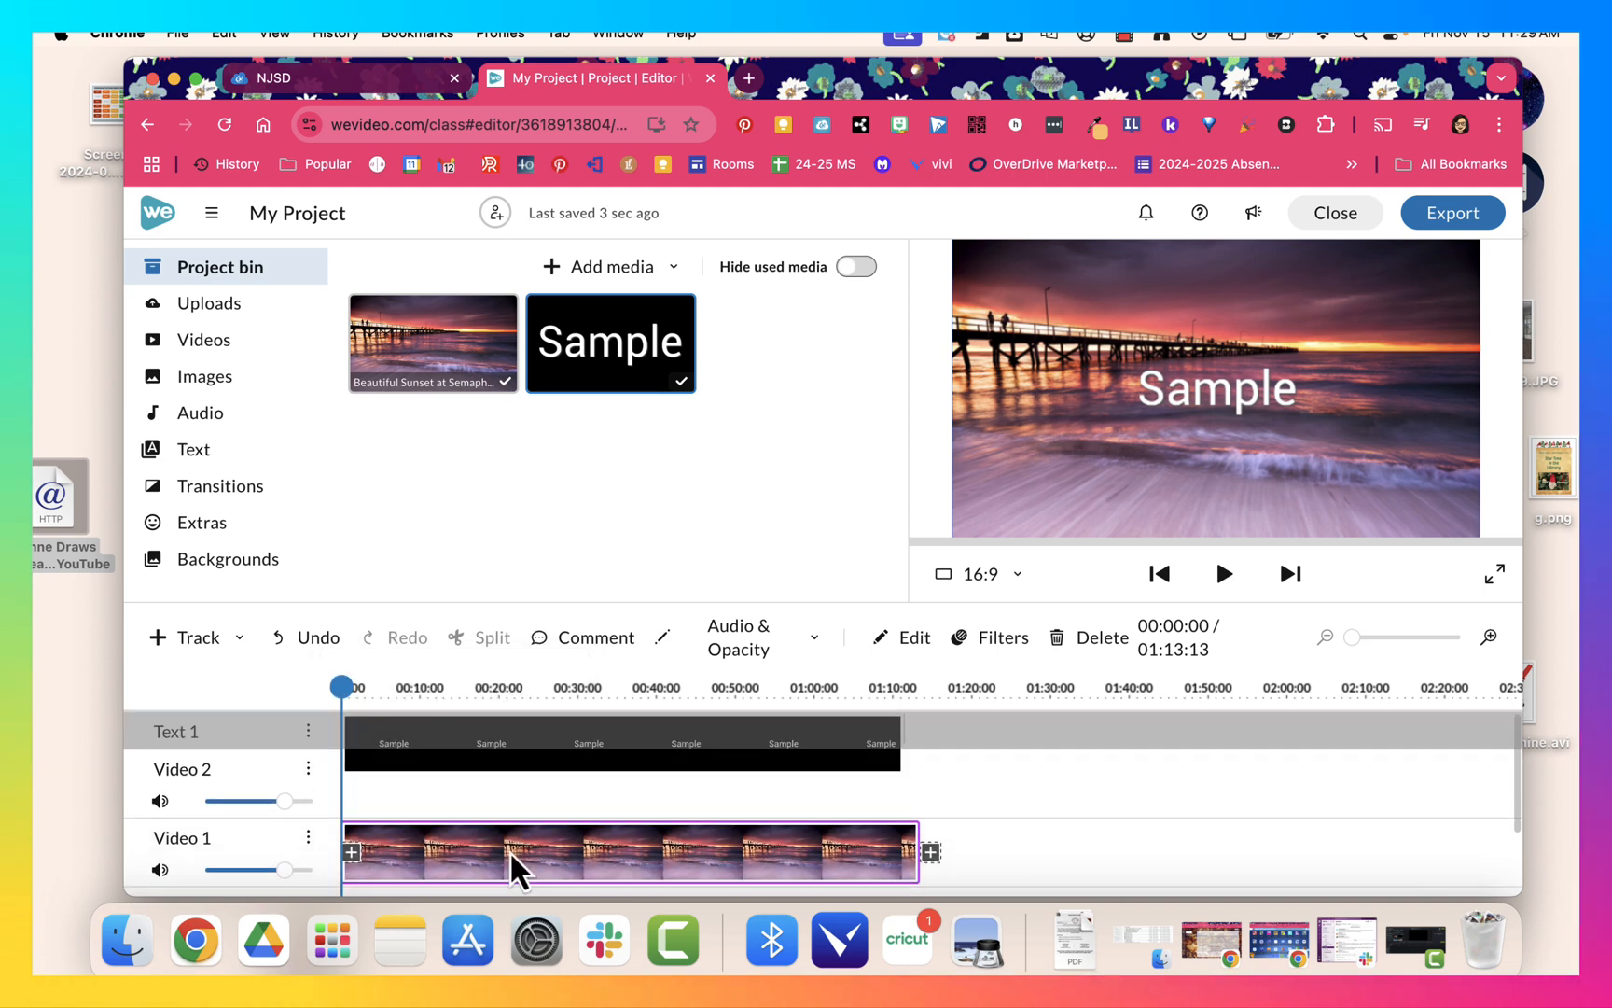
{"action": "scroll", "coordinate": [484, 843], "scroll_direction": "down", "scroll_amount": 2}
{"action": "scroll", "coordinate": [484, 843], "scroll_direction": "up", "scroll_amount": 2}
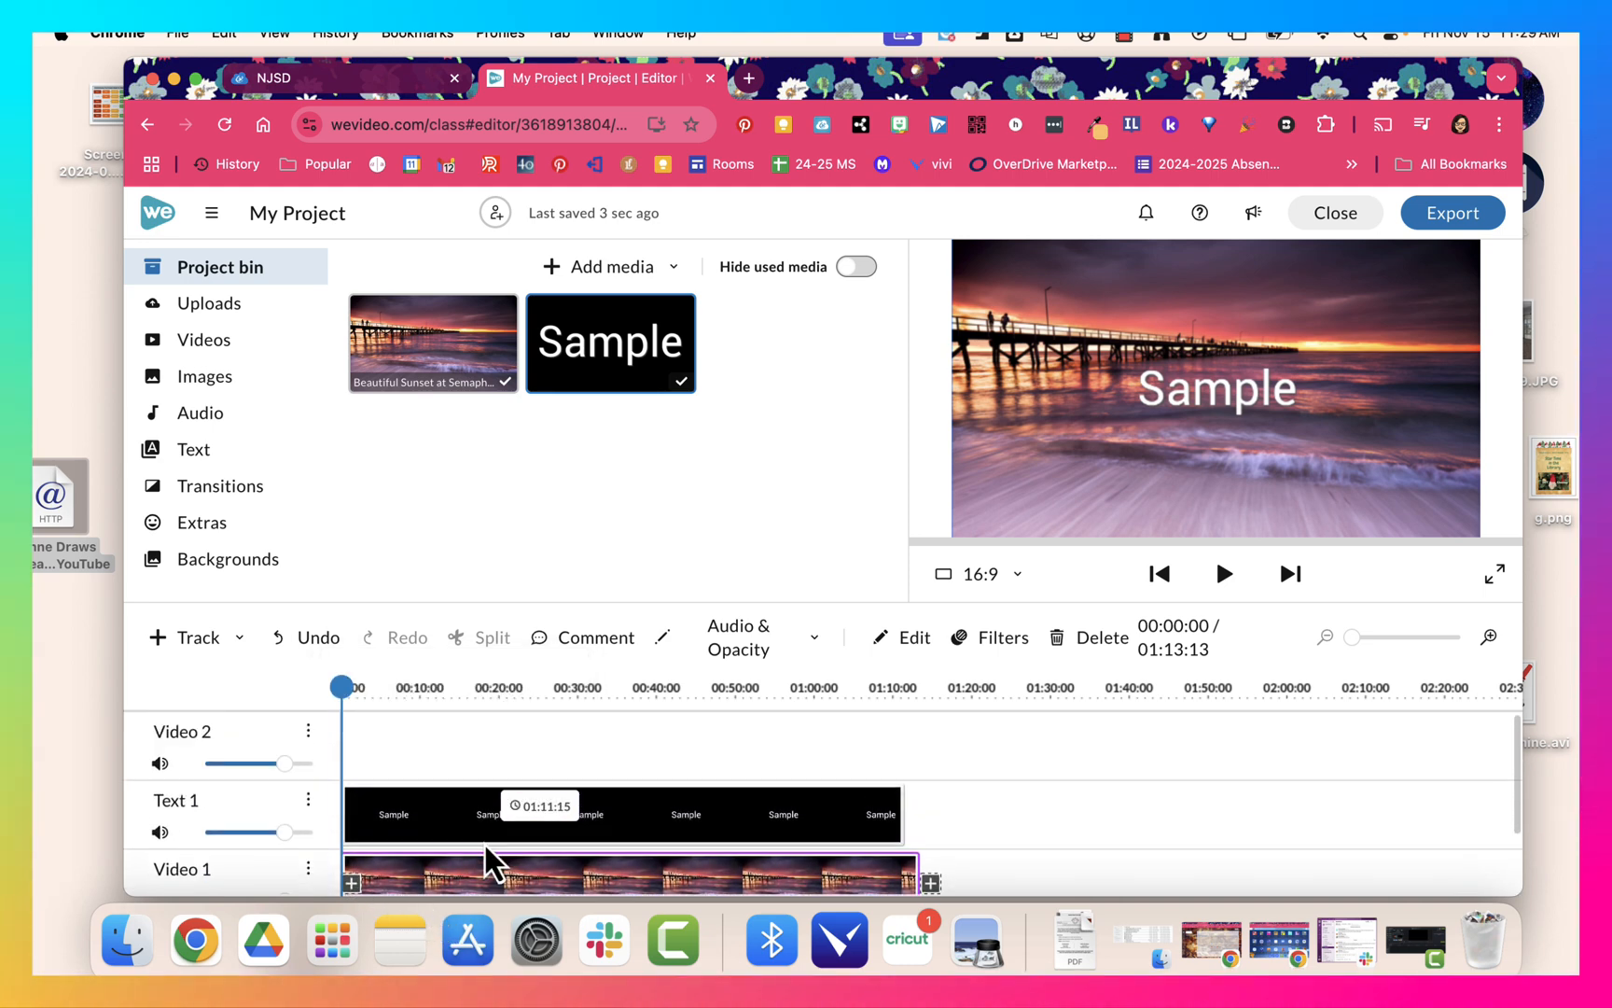
{"action": "scroll", "coordinate": [482, 839], "scroll_direction": "down", "scroll_amount": 2}
{"action": "scroll", "coordinate": [479, 835], "scroll_direction": "up", "scroll_amount": 2}
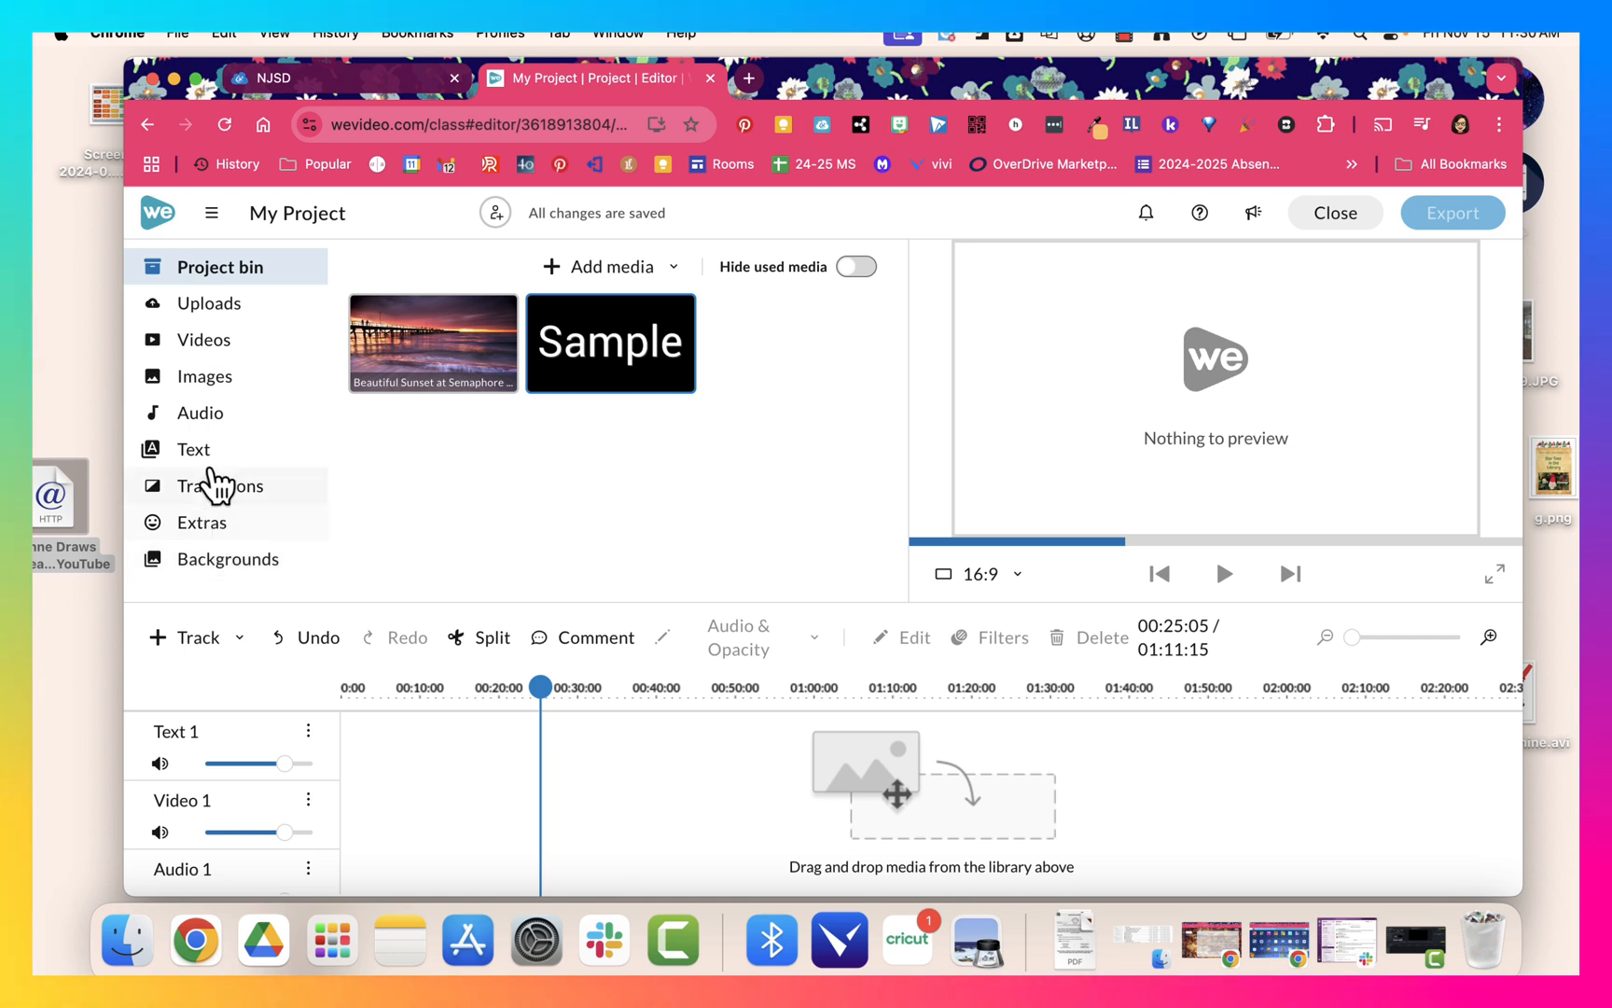
Search the stock image library for "woods" and browse to the picture of a leaf-covered forest path.
{"action": "left_click", "coordinate": [205, 378]}
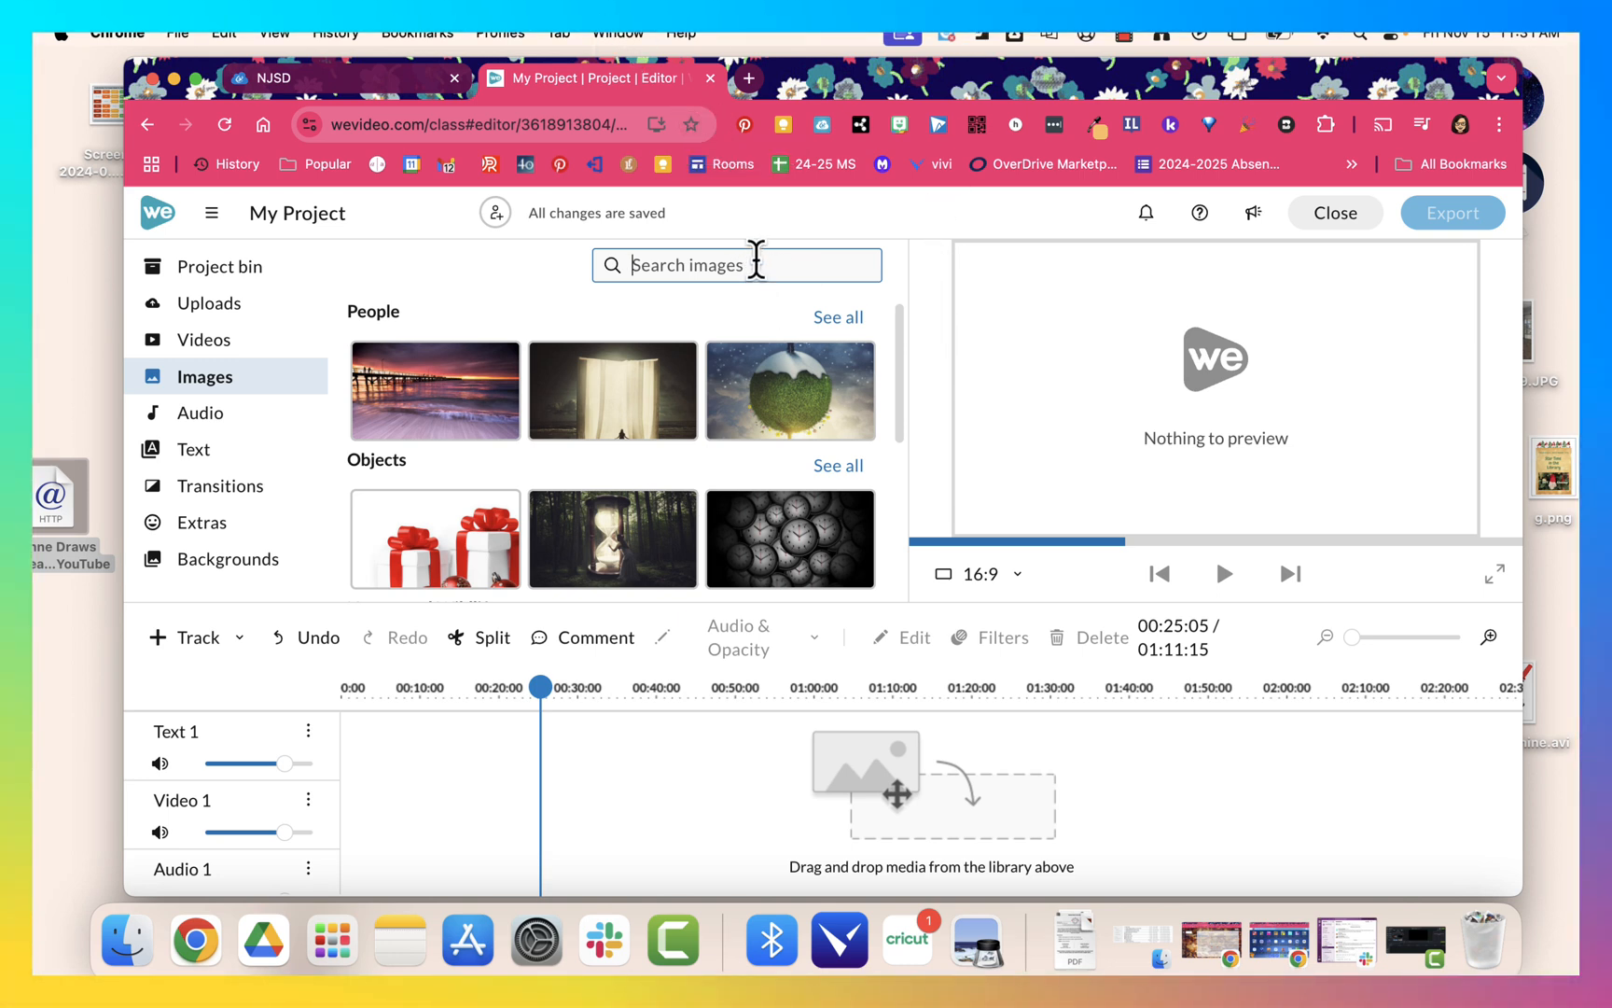
{"action": "type", "text": "s"}
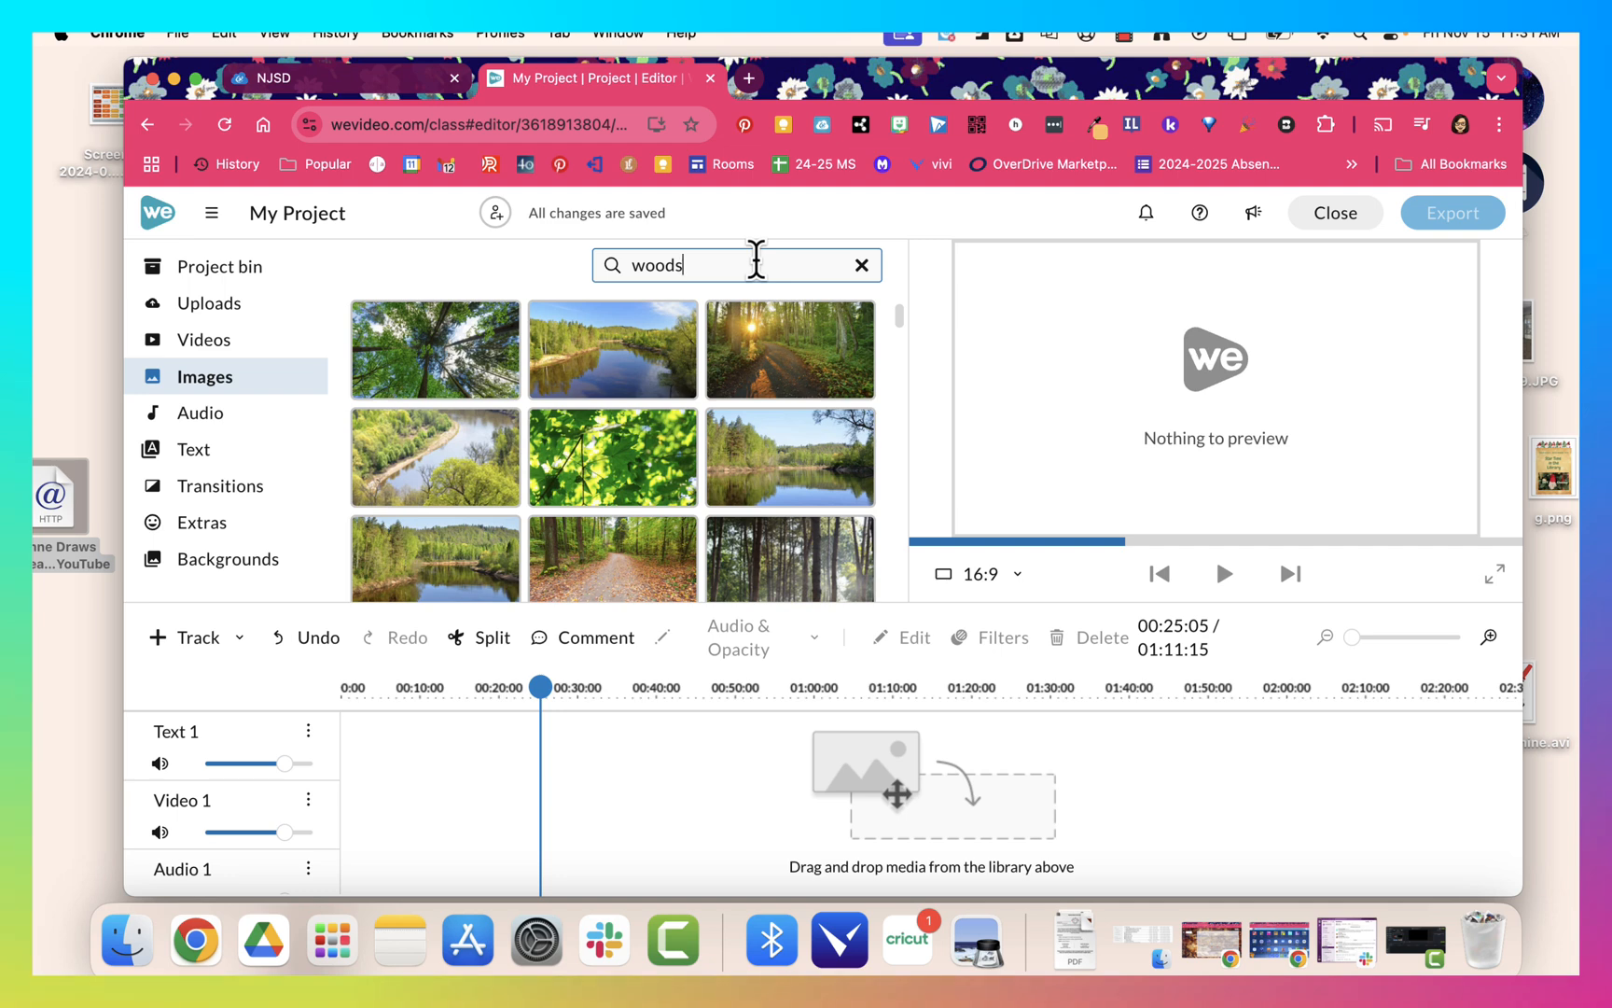
{"action": "scroll", "coordinate": [773, 540], "scroll_direction": "down", "scroll_amount": 2}
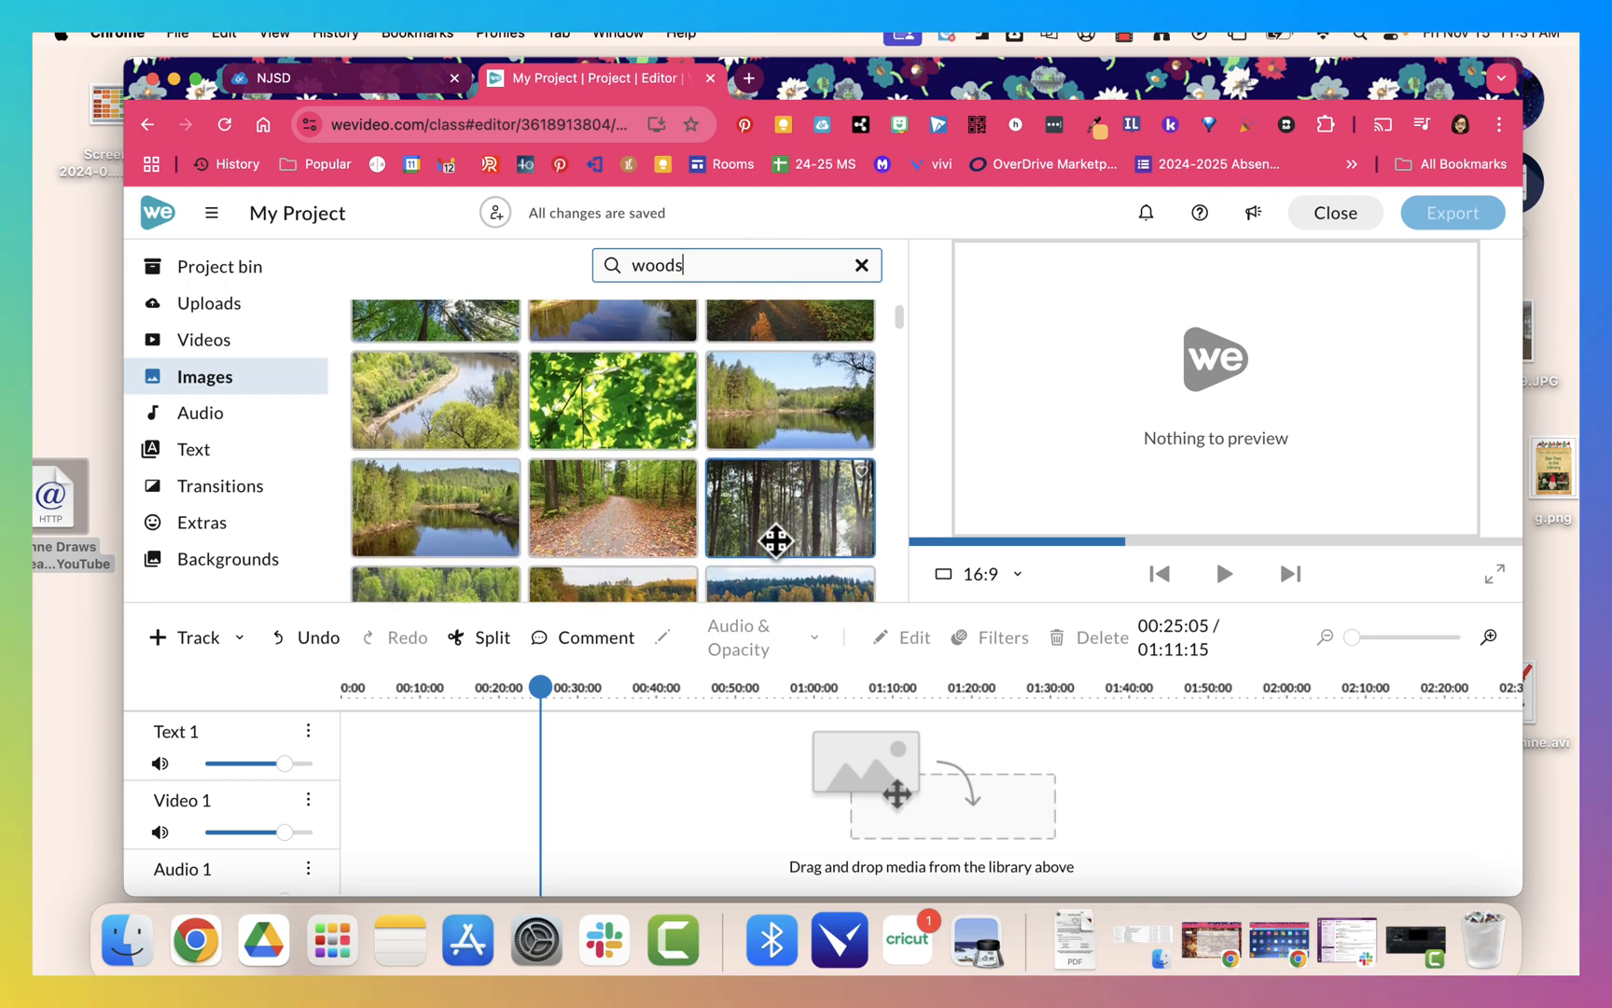
{"action": "scroll", "coordinate": [779, 540], "scroll_direction": "down", "scroll_amount": 2}
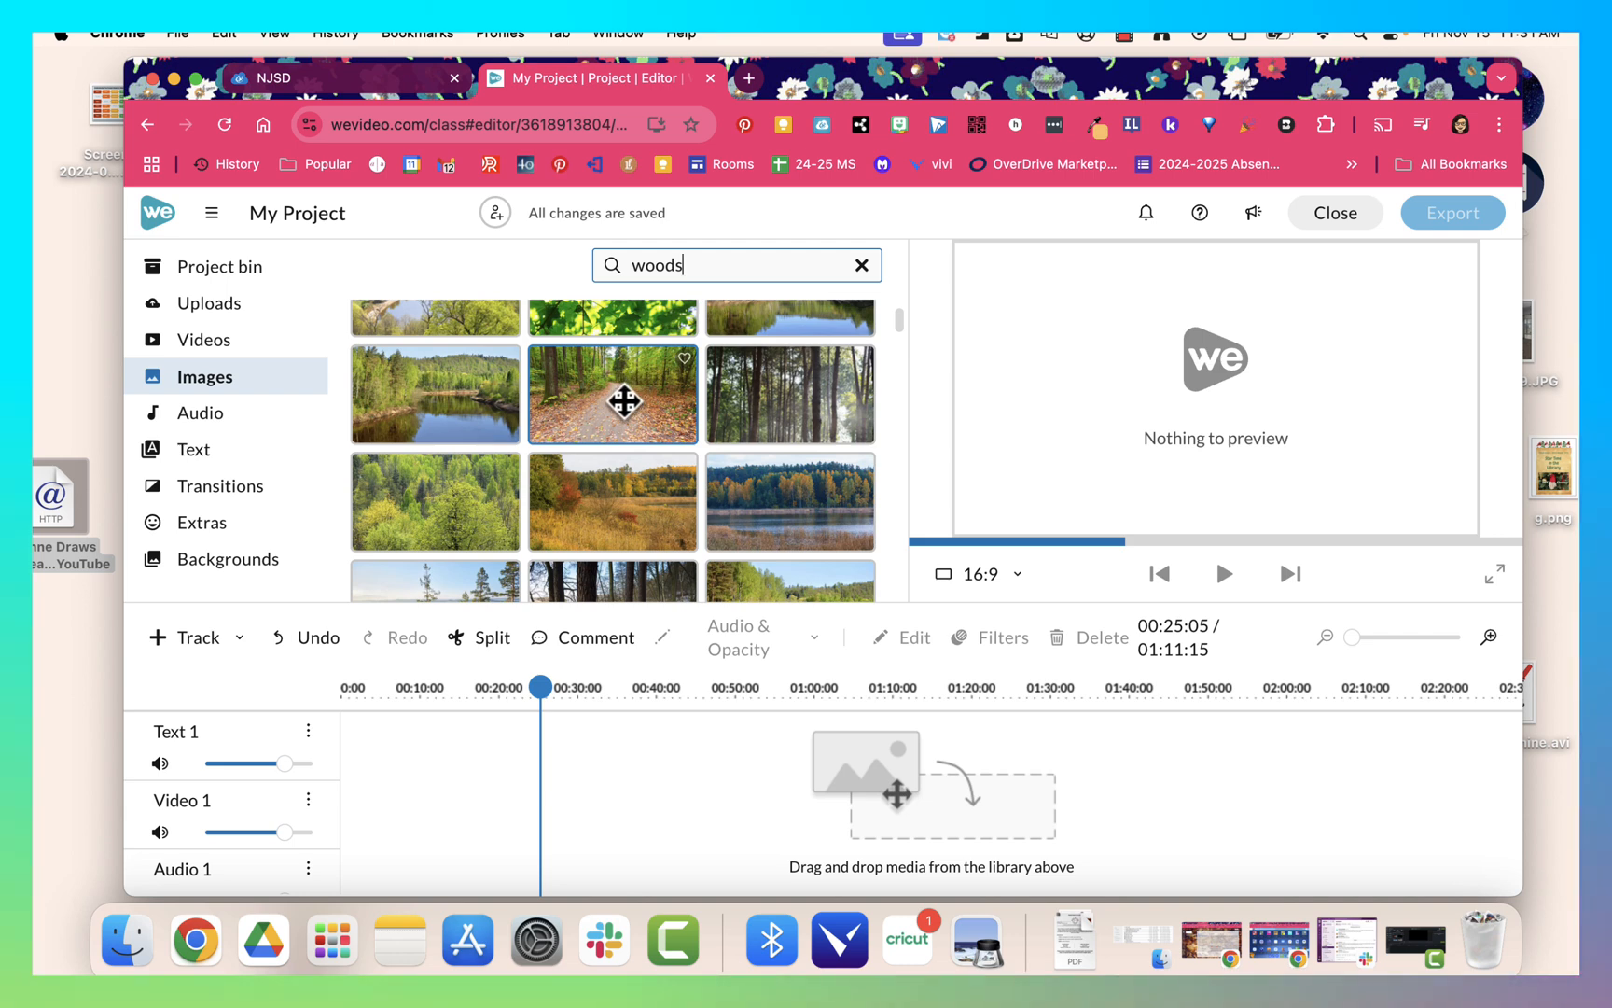
Place the leaf-covered forest path image at the start of the Video 1 track and stretch it to about 02:12:20.
{"action": "left_click", "coordinate": [622, 397]}
{"action": "left_click_drag", "start_coordinate": [623, 392], "coordinate": [371, 825]}
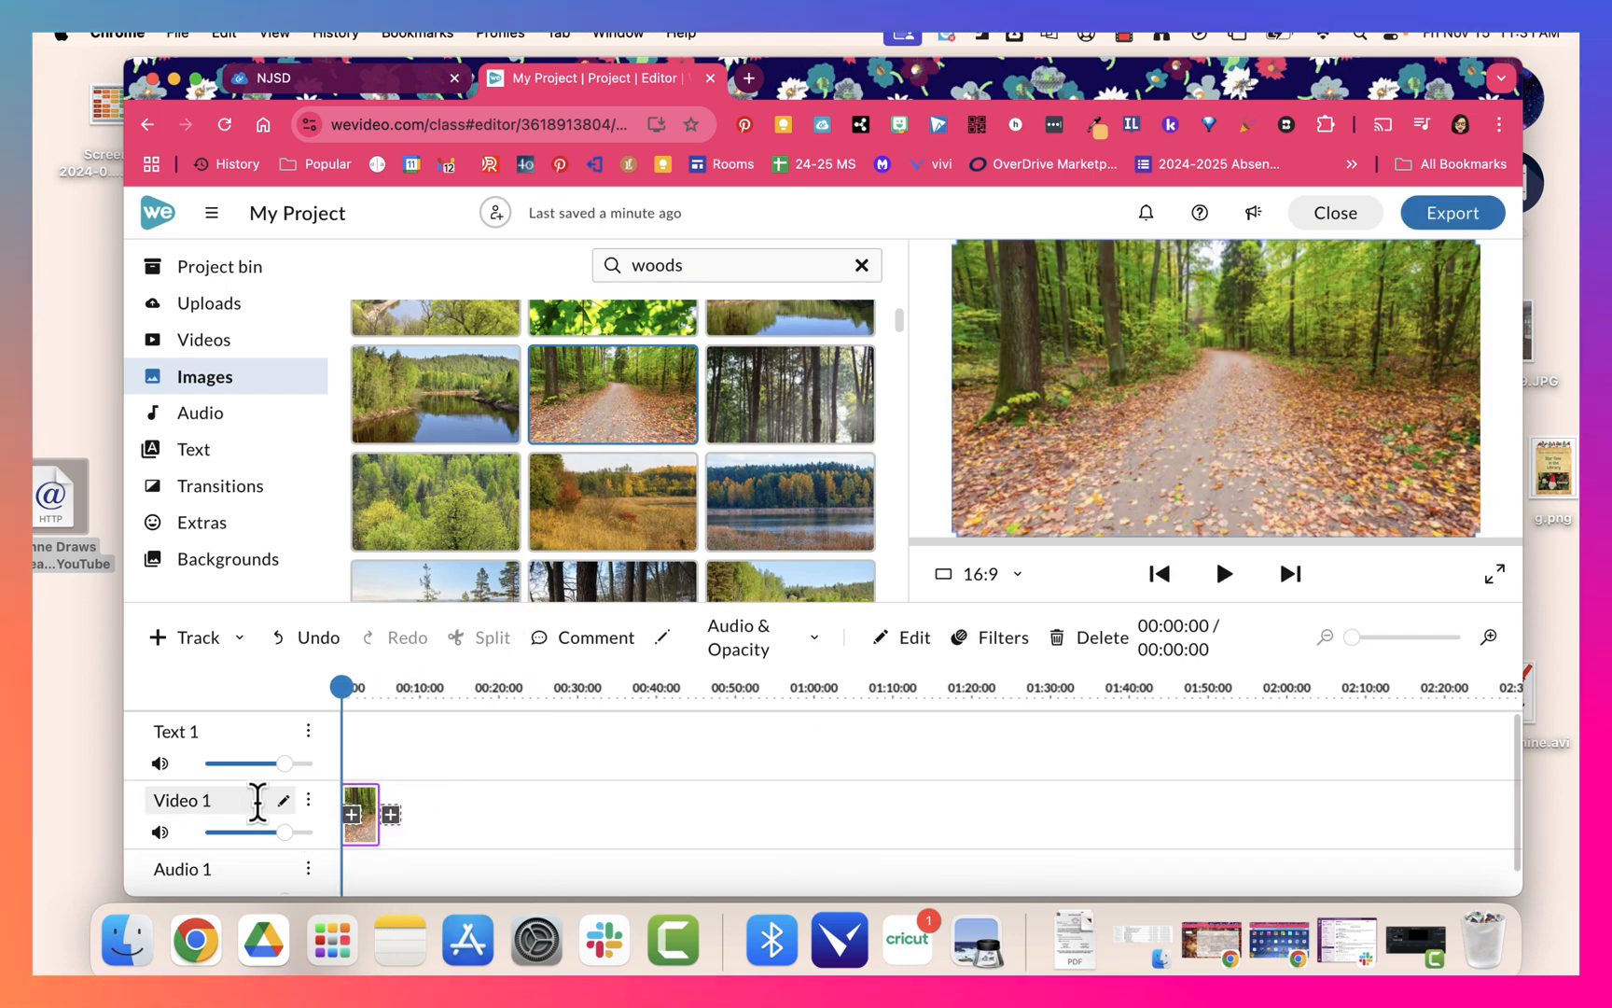
{"action": "left_click_drag", "start_coordinate": [377, 792], "coordinate": [1429, 788]}
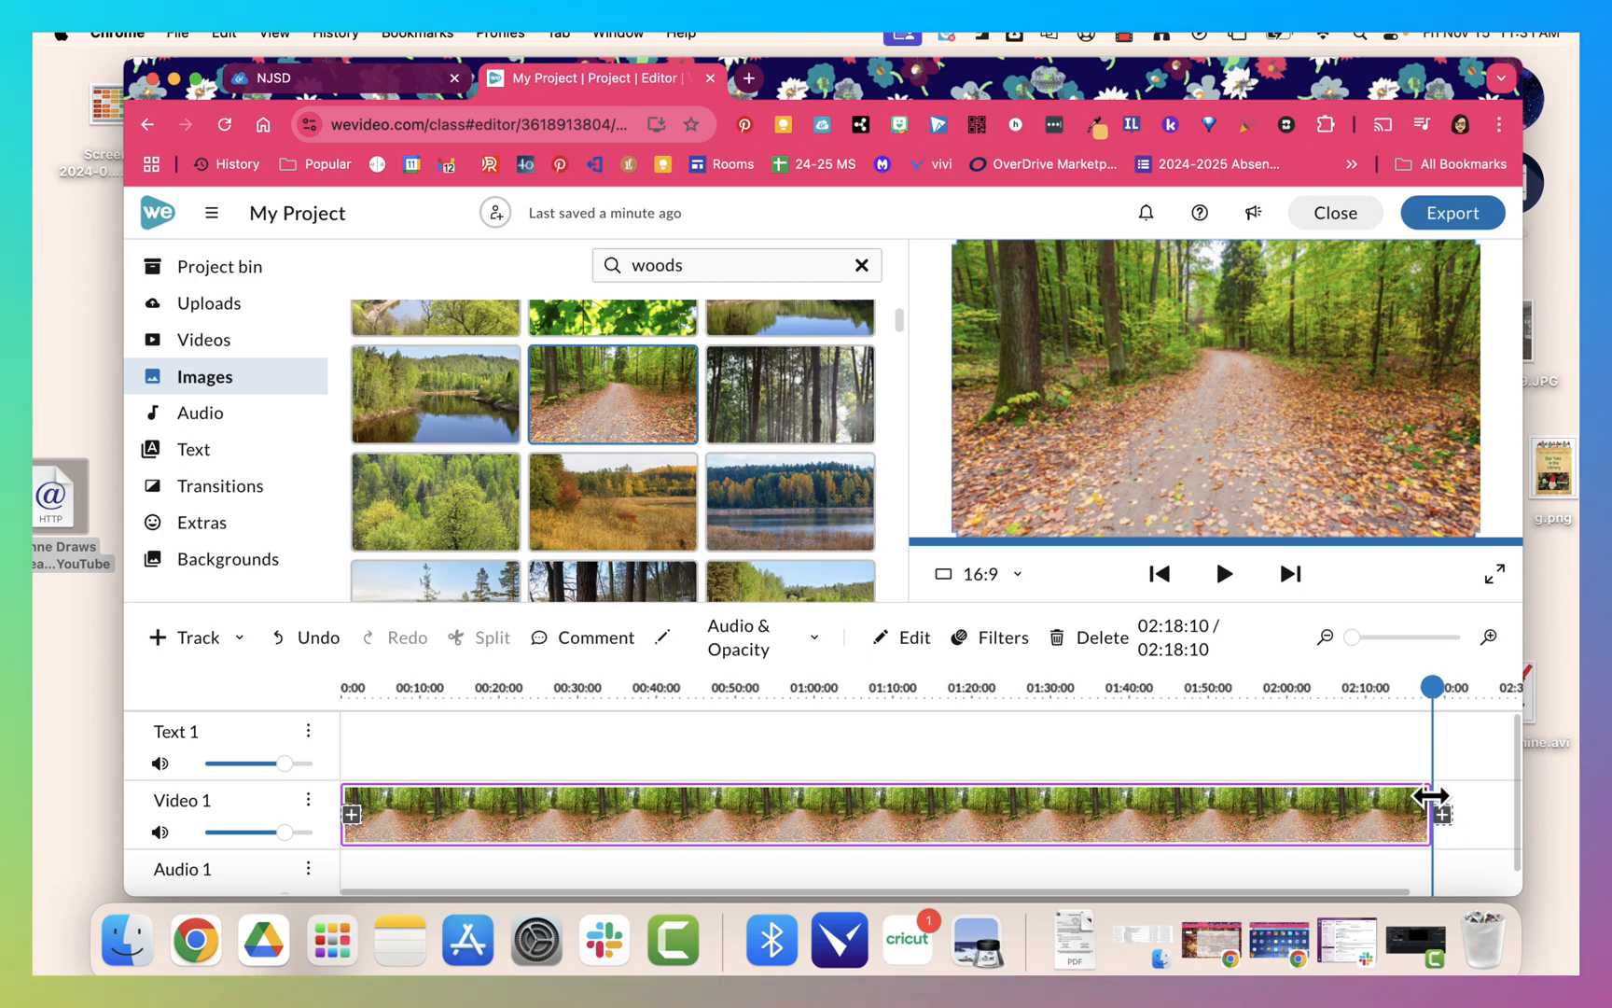
{"action": "left_click_drag", "start_coordinate": [1429, 800], "coordinate": [1387, 814]}
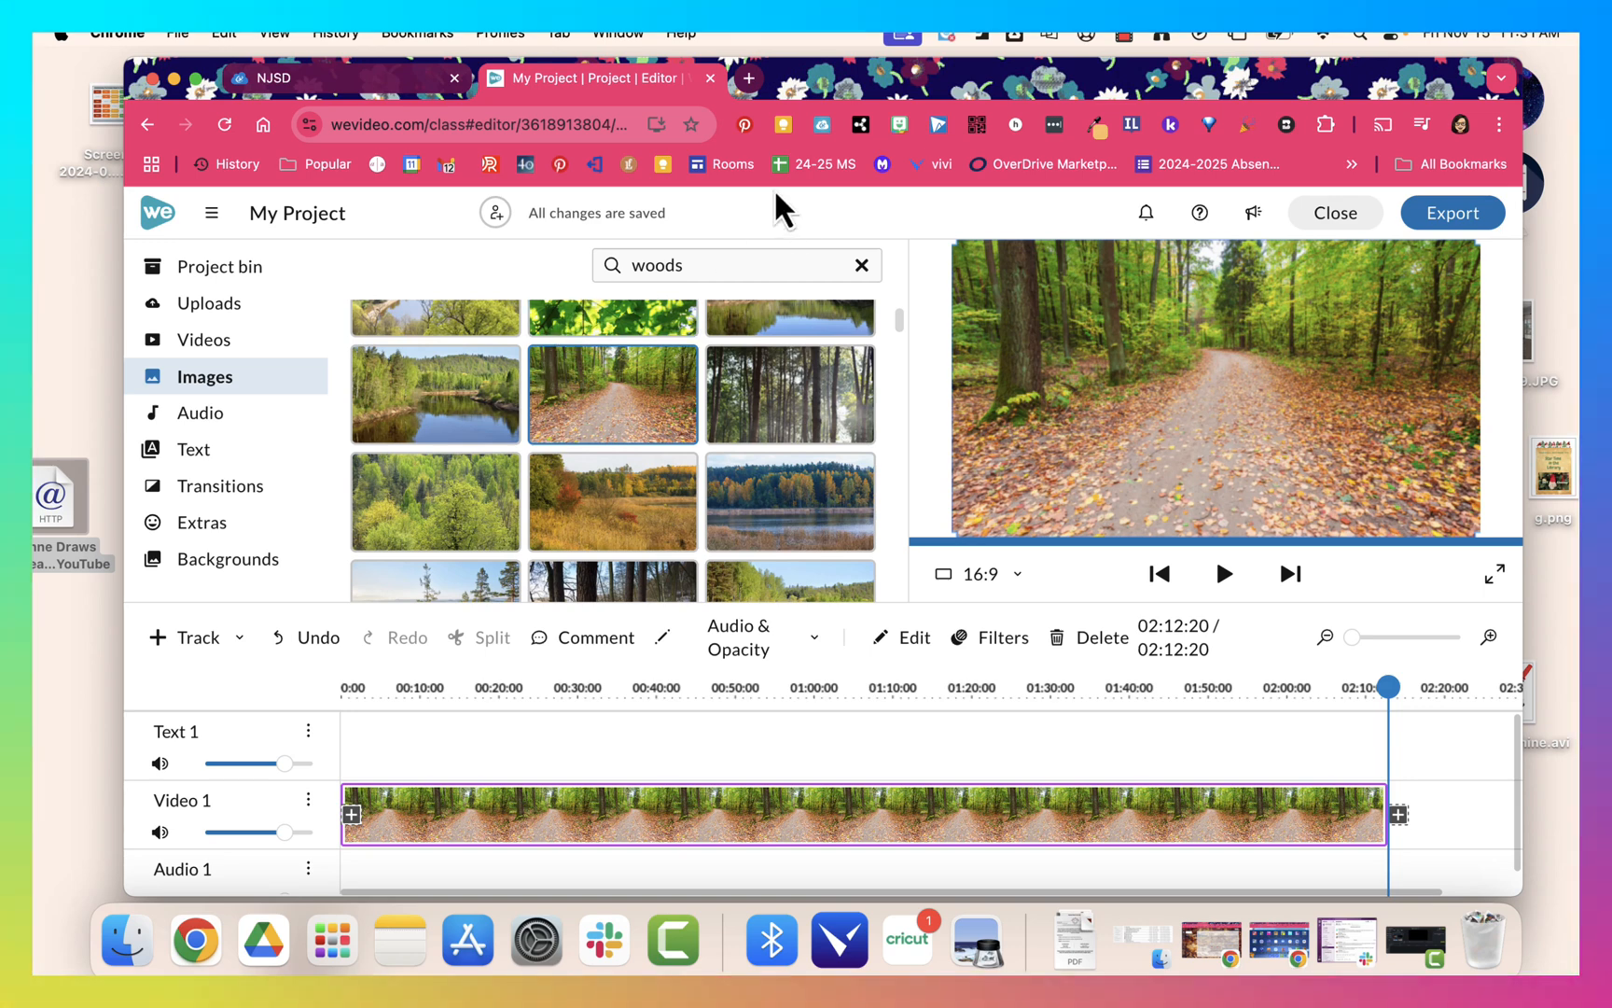
Search Google Images for "woods with path" in a new browser tab.
{"action": "left_click", "coordinate": [751, 80]}
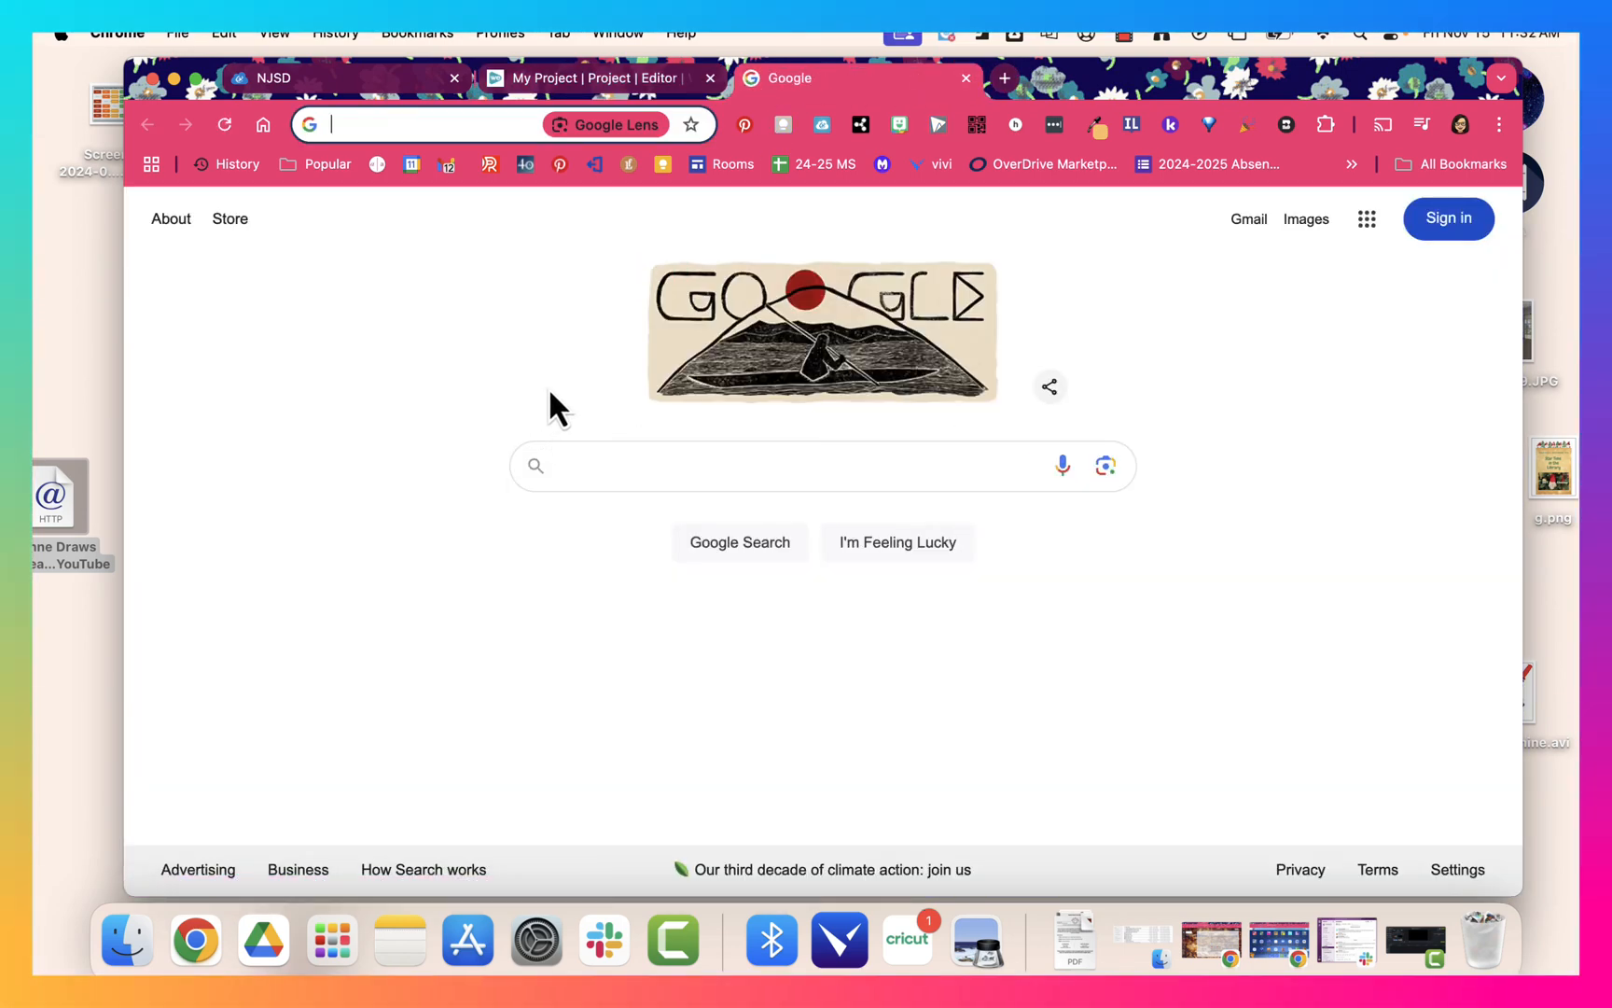
{"action": "type", "text": "woods with path"}
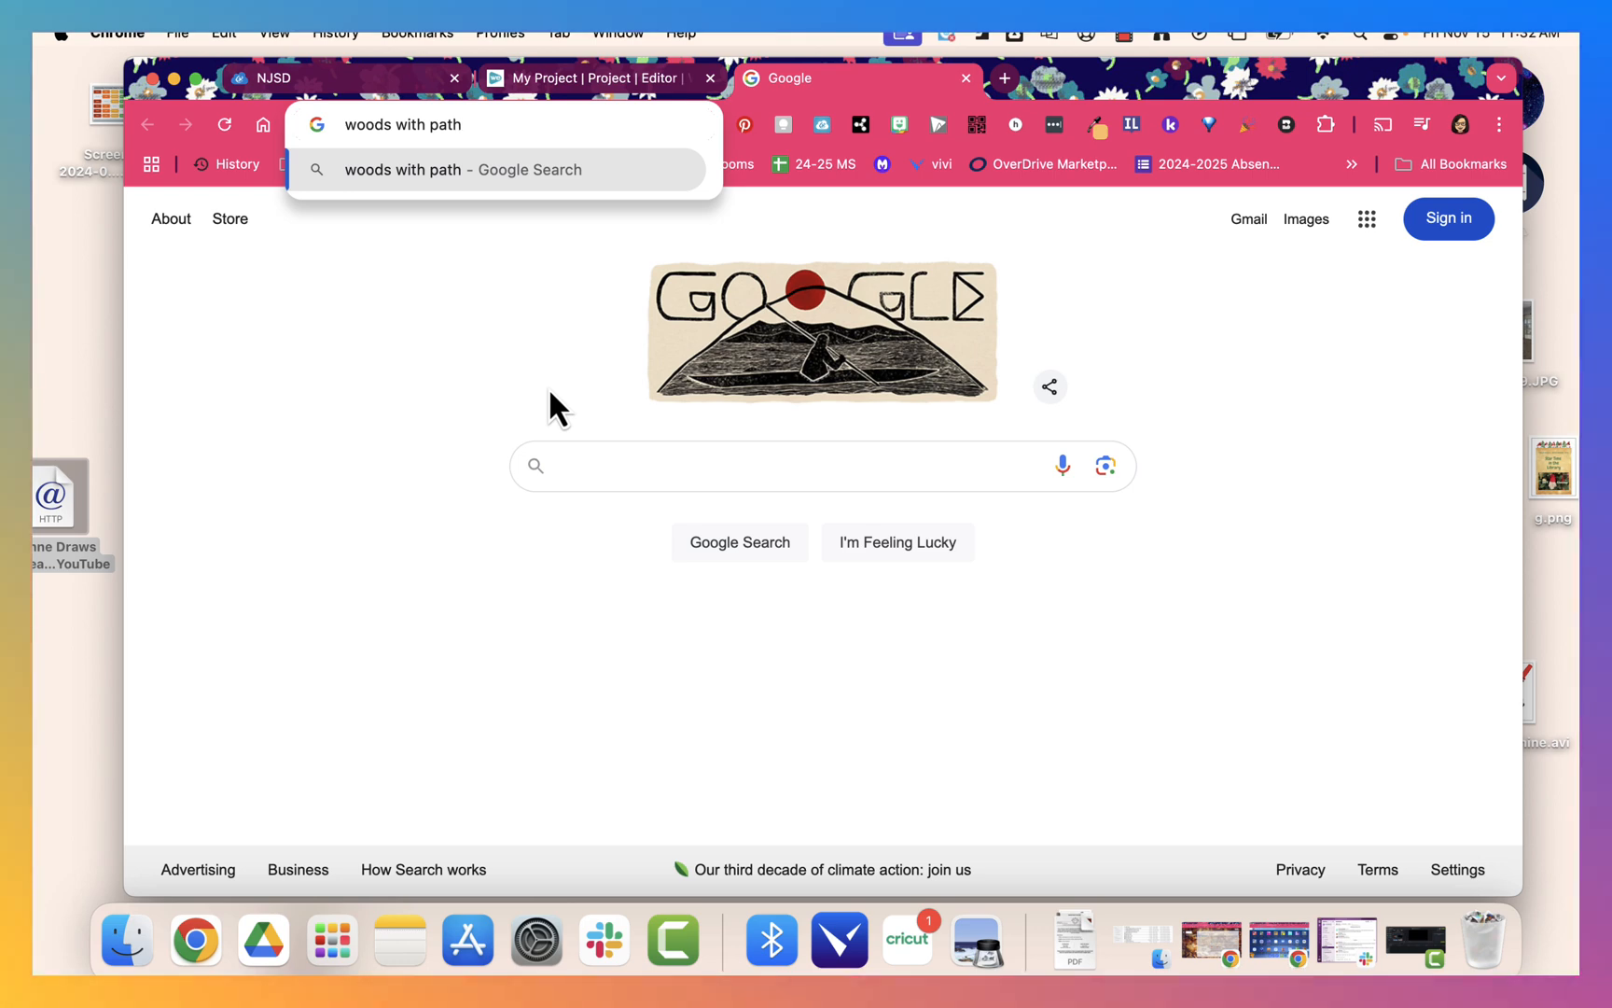
{"action": "key", "text": "Return"}
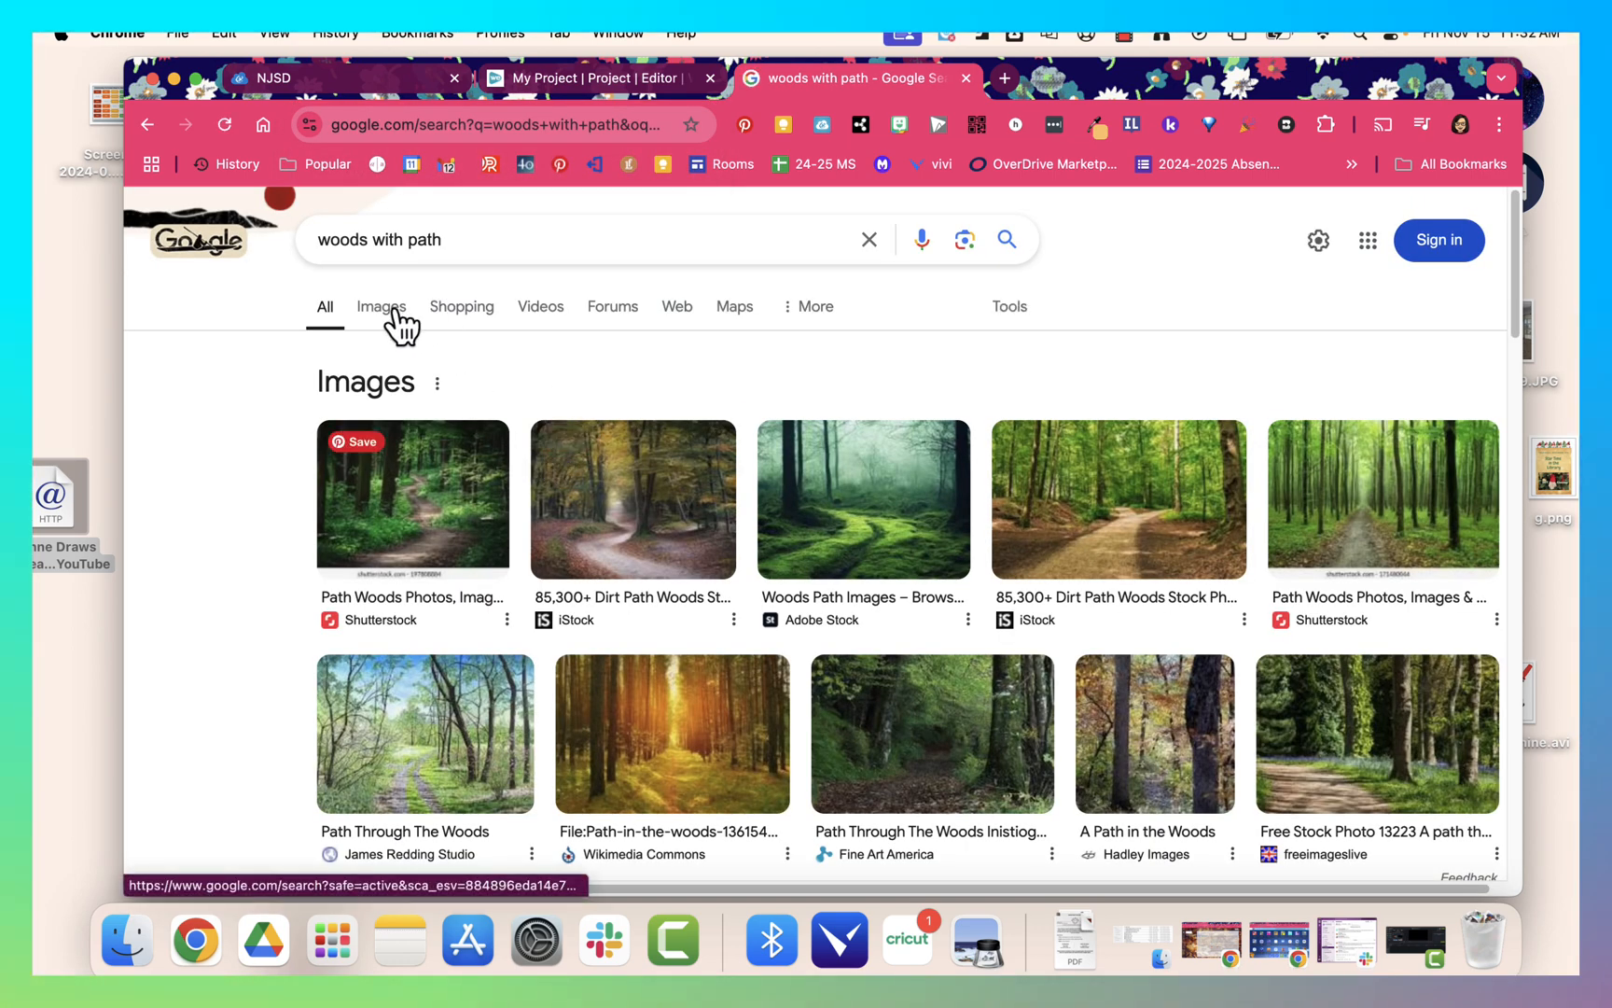
{"action": "left_click", "coordinate": [390, 310]}
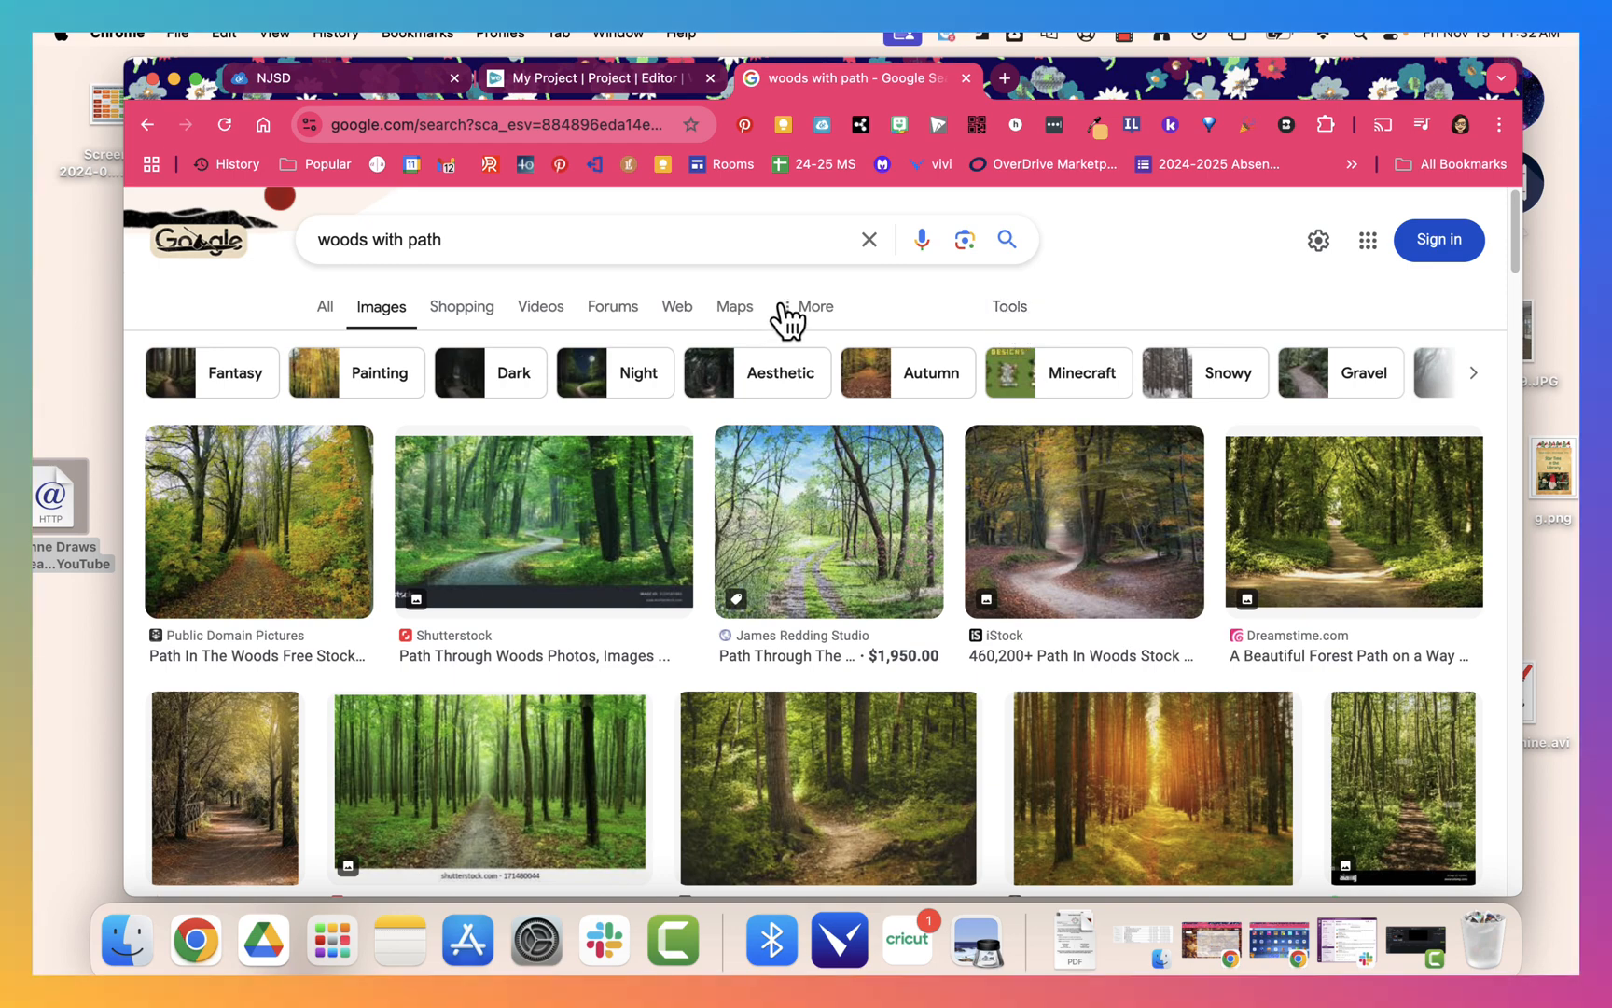
Filter the image results by usage rights to Creative Commons licenses.
{"action": "left_click", "coordinate": [805, 317]}
{"action": "left_click", "coordinate": [1018, 308]}
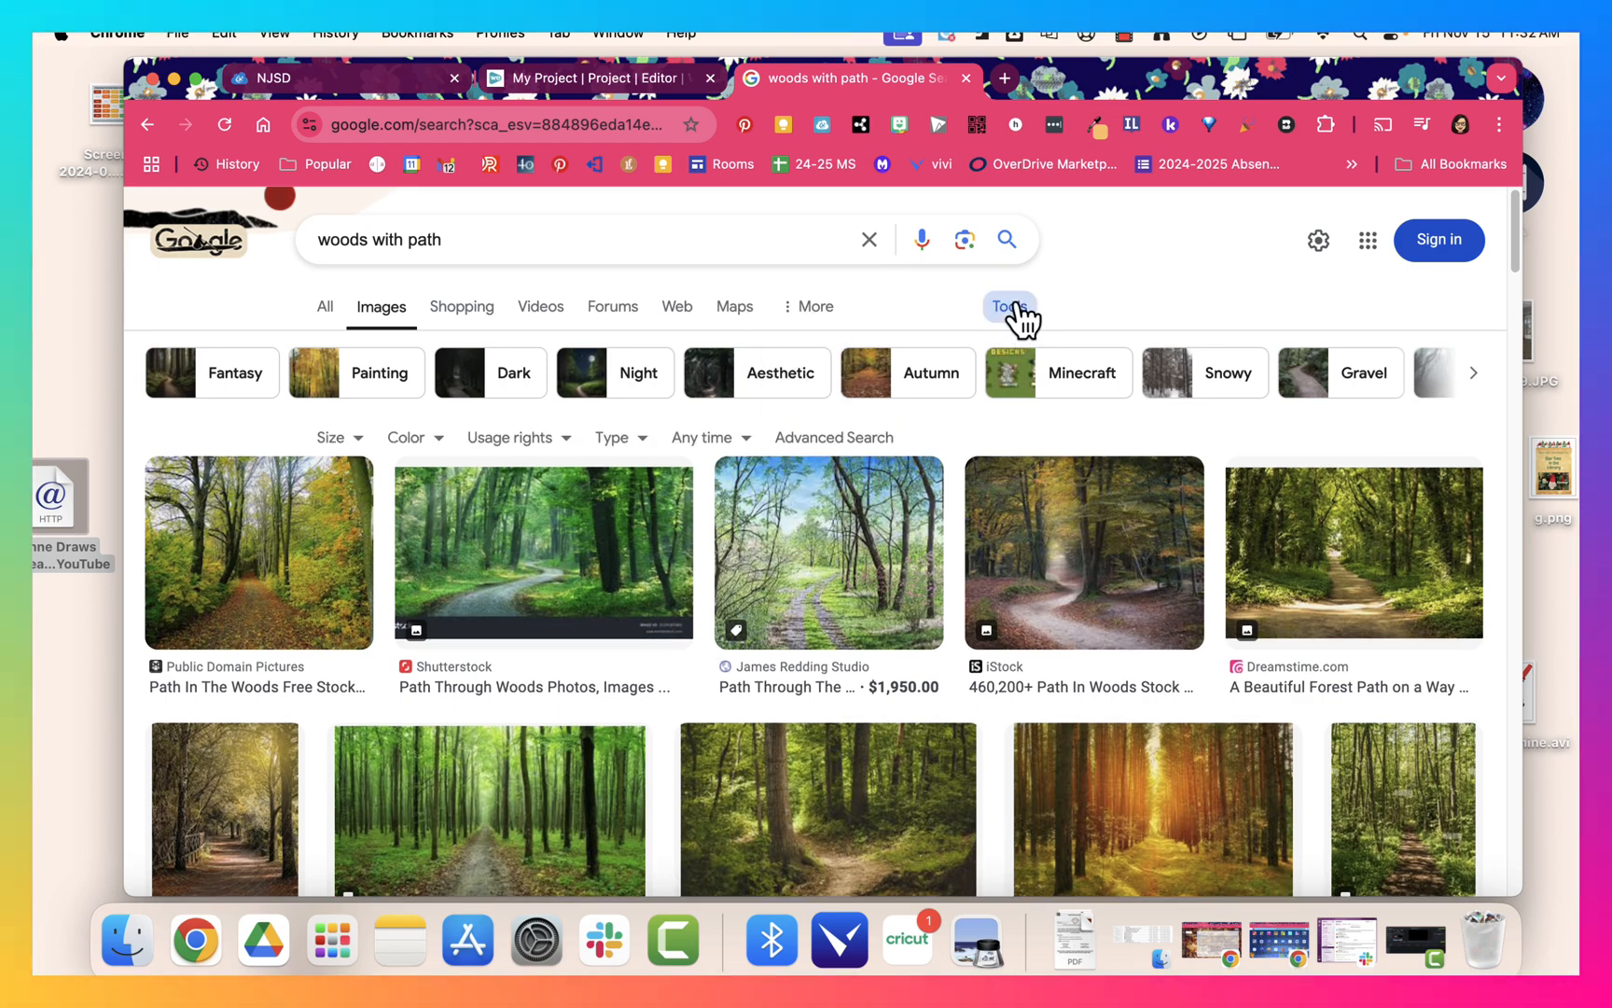
{"action": "left_click", "coordinate": [1018, 308]}
{"action": "left_click", "coordinate": [1018, 307]}
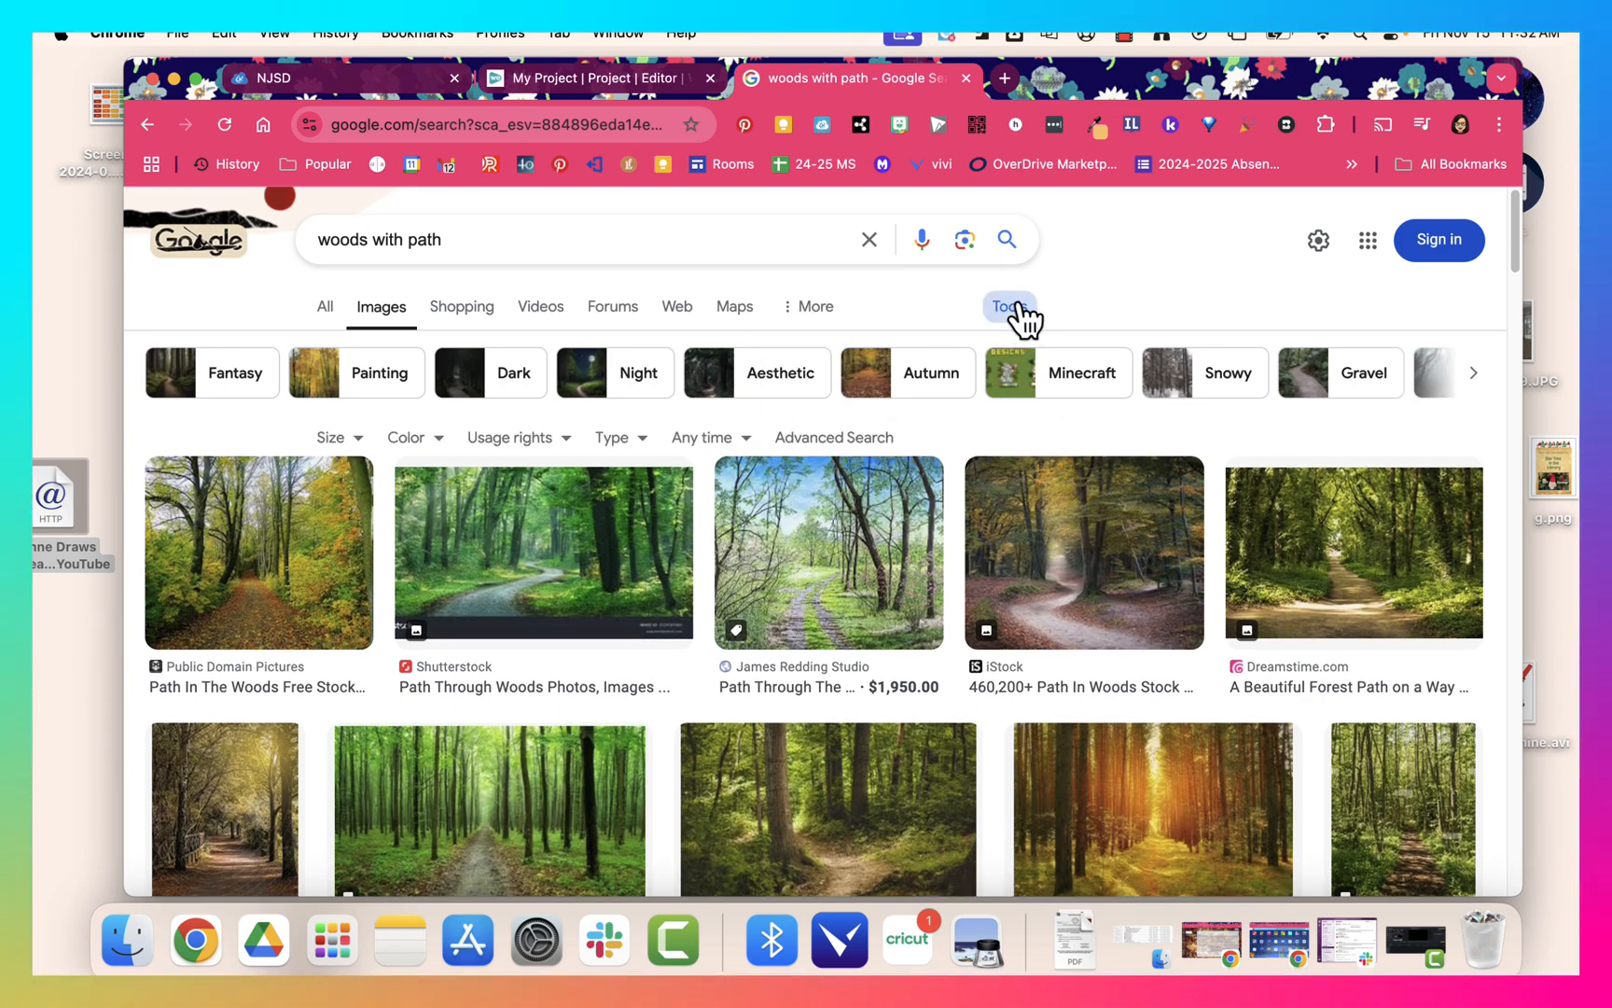
{"action": "left_click", "coordinate": [566, 455]}
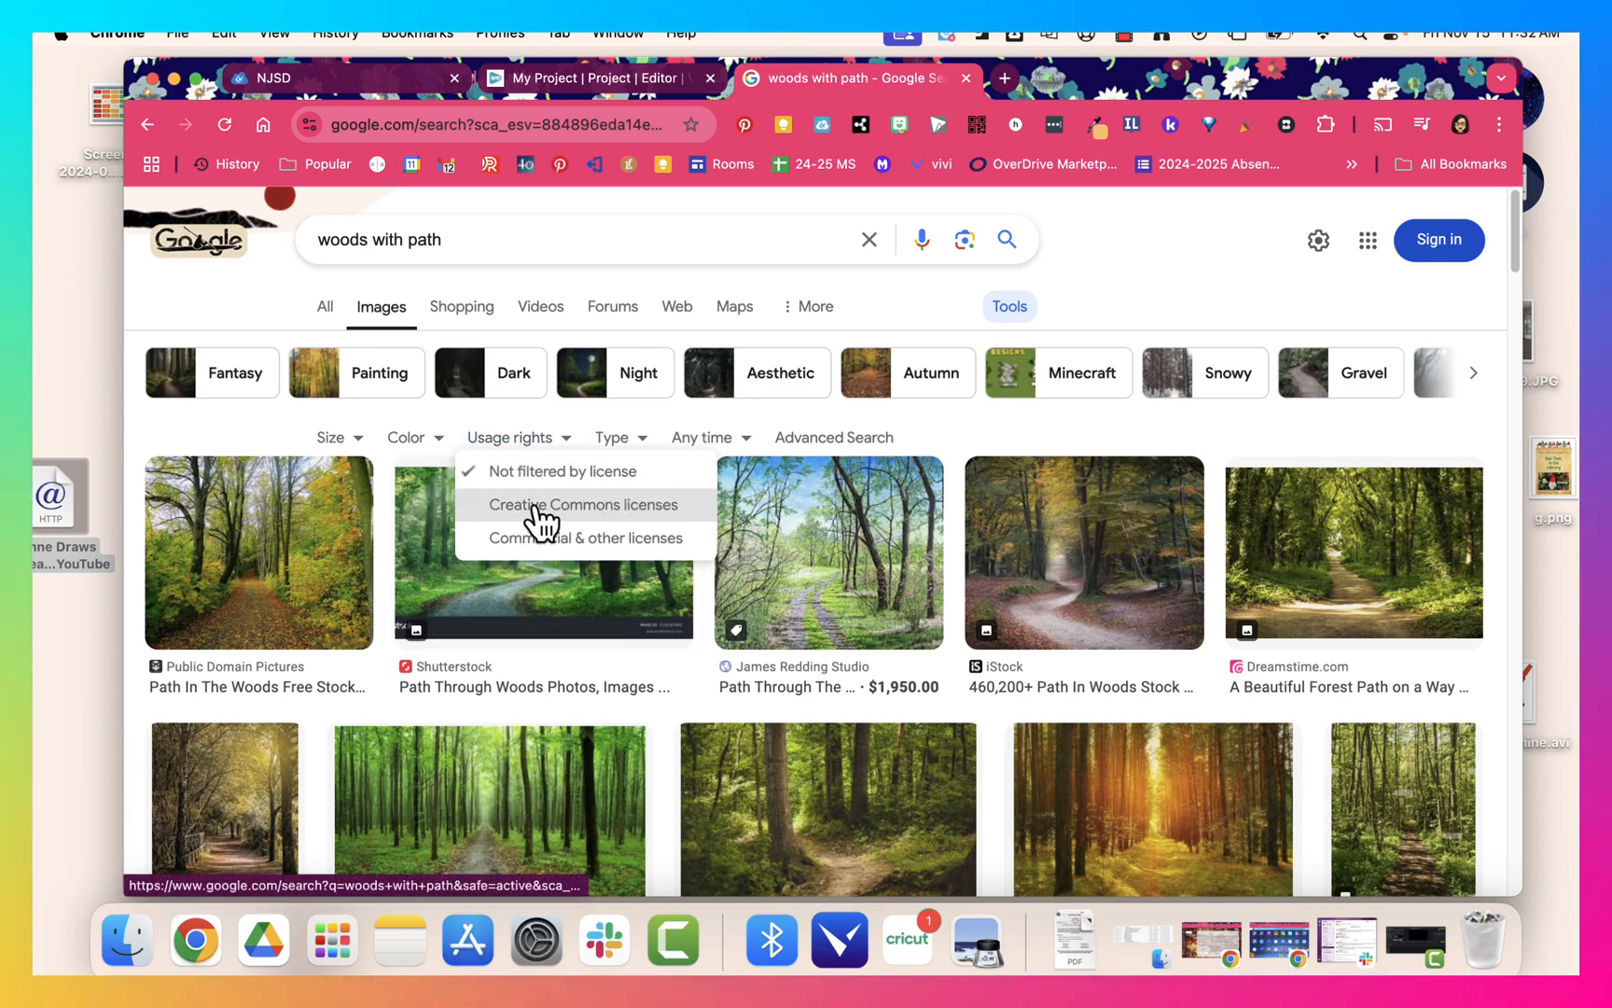
{"action": "left_click", "coordinate": [602, 509]}
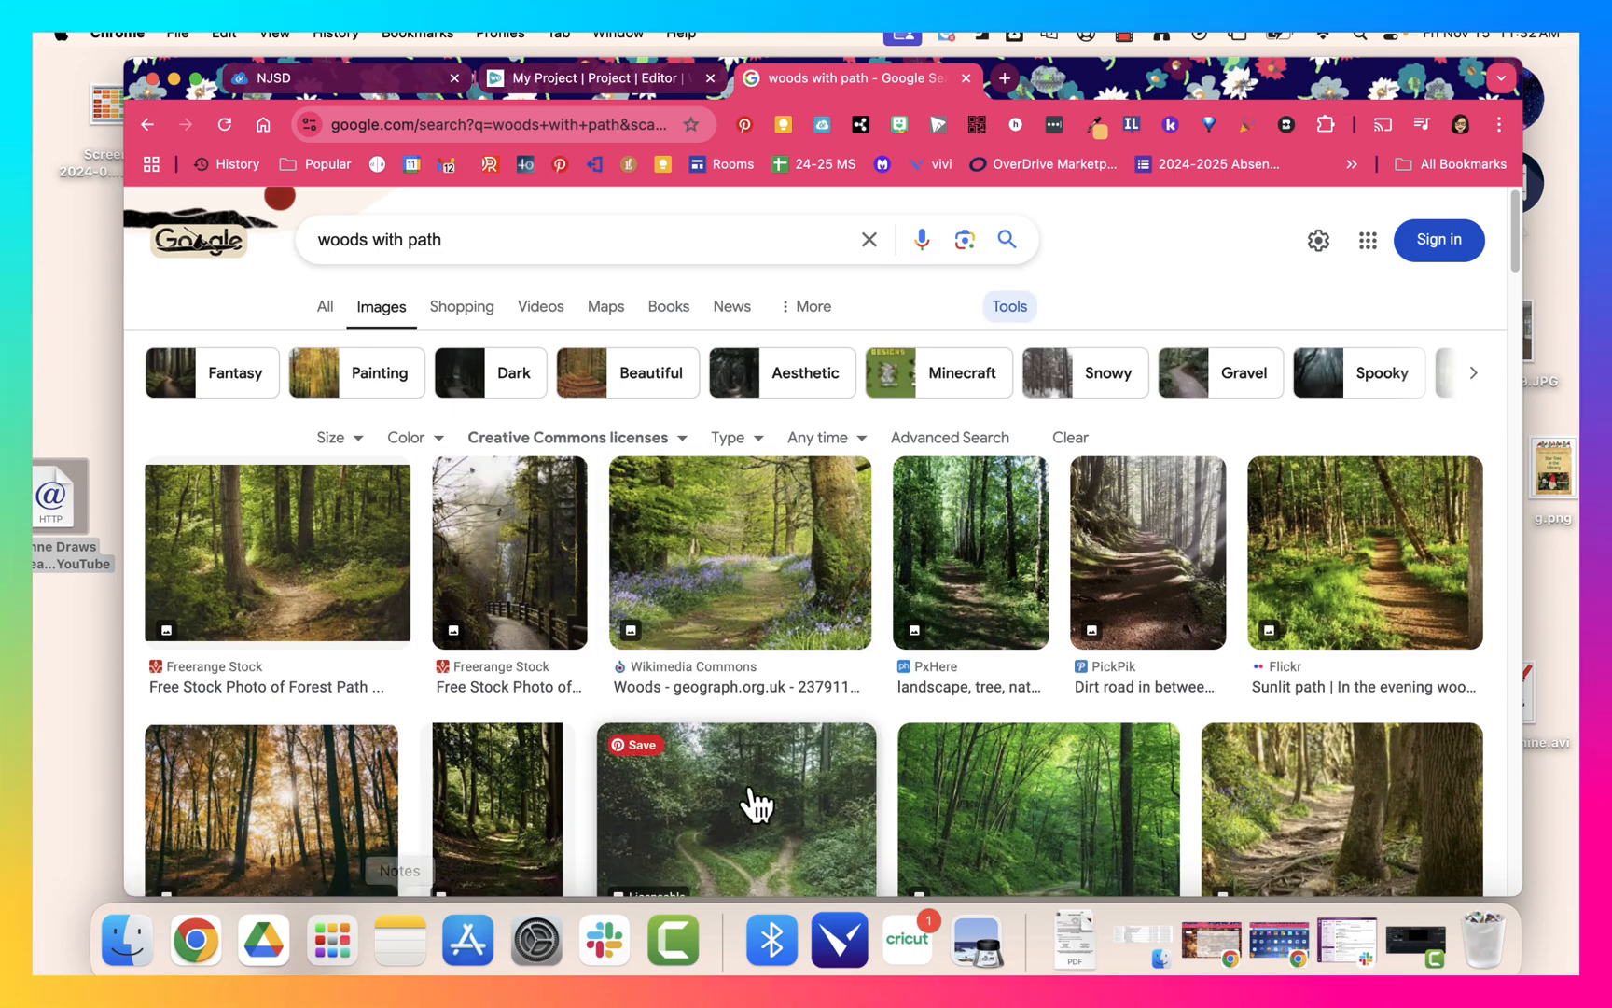
Save the PickPik photo of two diverging forest paths to the Desktop as Image1.
{"action": "scroll", "coordinate": [877, 827], "scroll_direction": "down", "scroll_amount": 2}
{"action": "scroll", "coordinate": [840, 793], "scroll_direction": "down", "scroll_amount": 2}
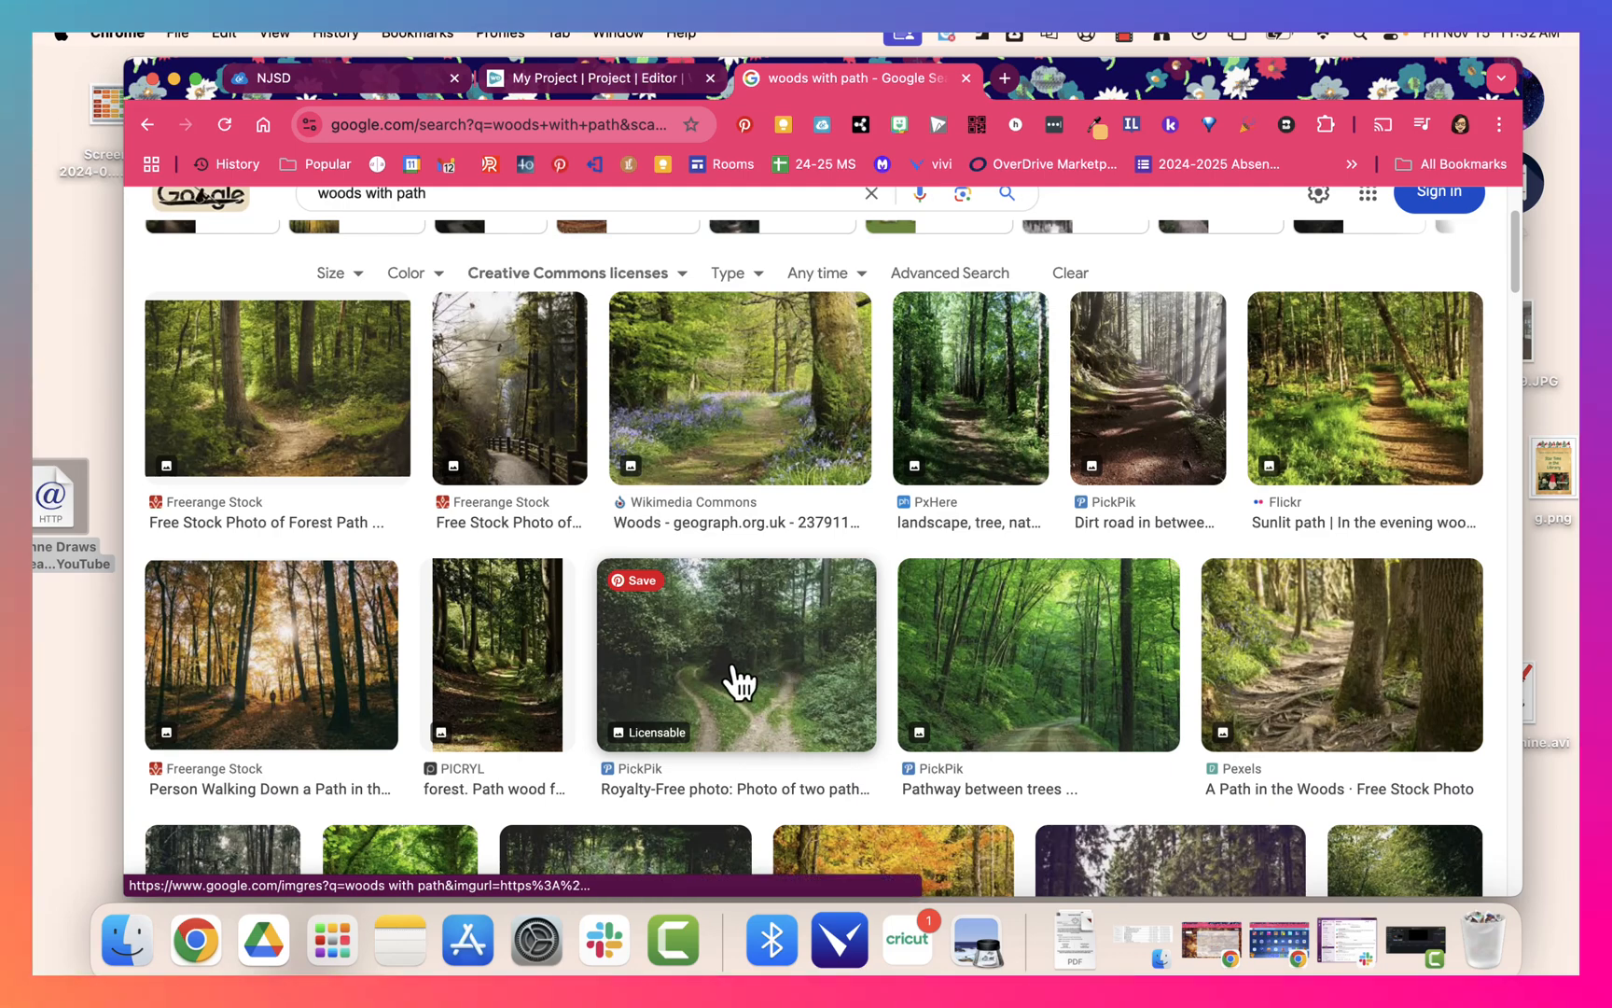
{"action": "scroll", "coordinate": [734, 677], "scroll_direction": "down", "scroll_amount": 3}
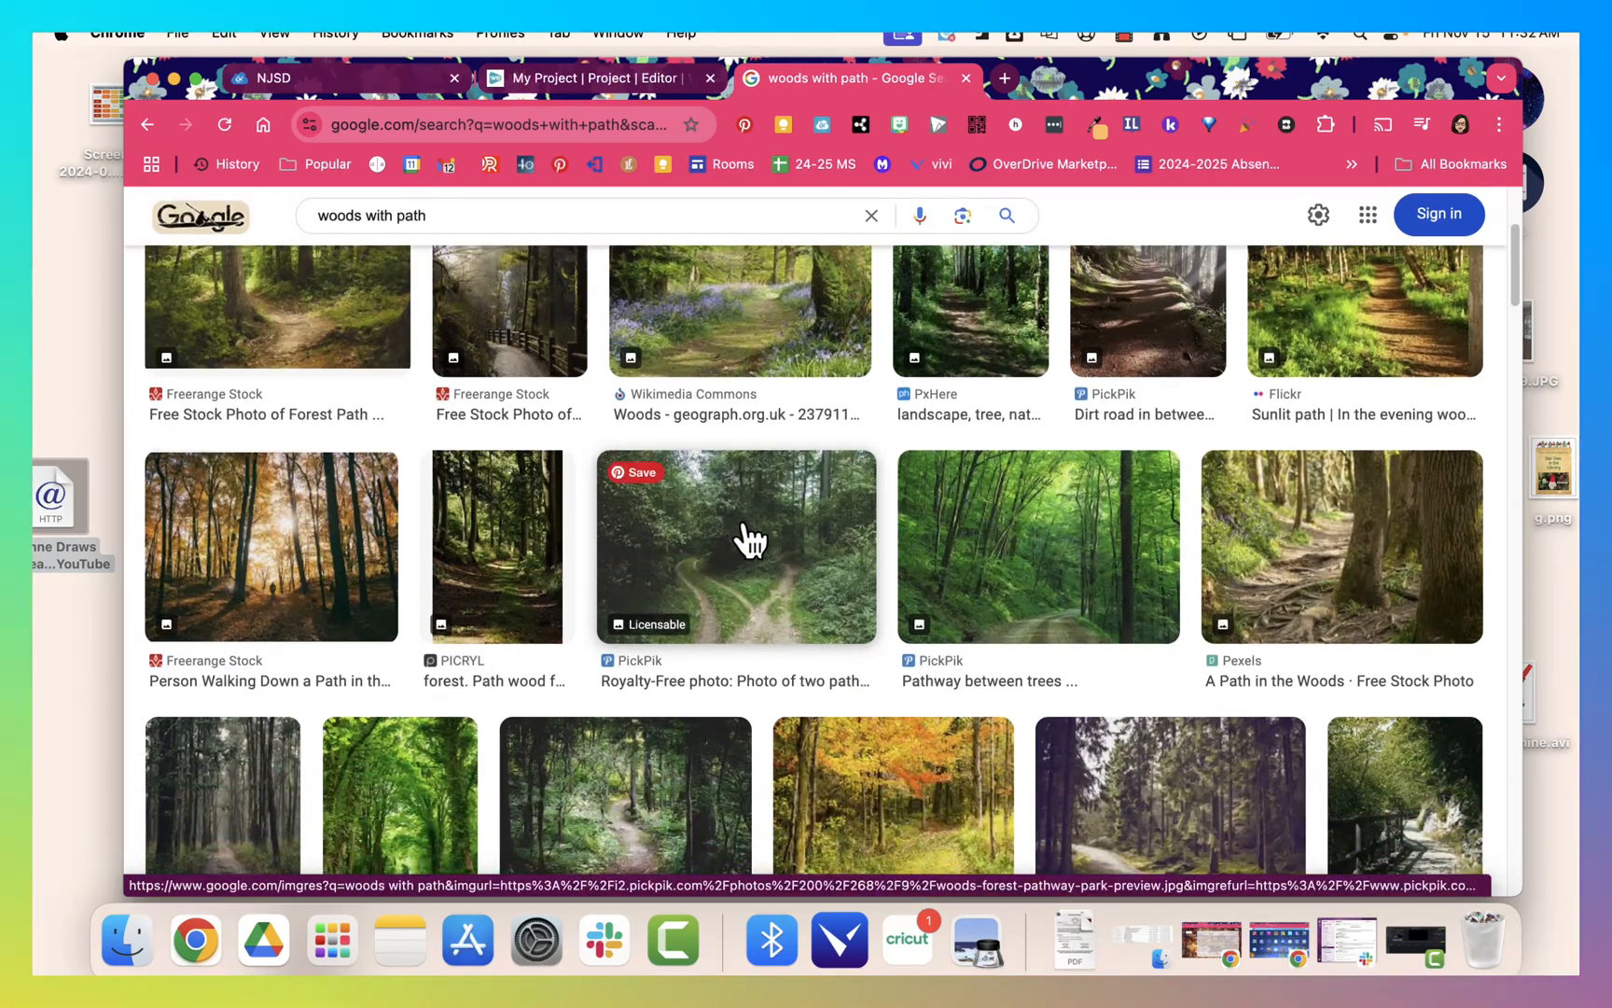
{"action": "right_click", "coordinate": [771, 585]}
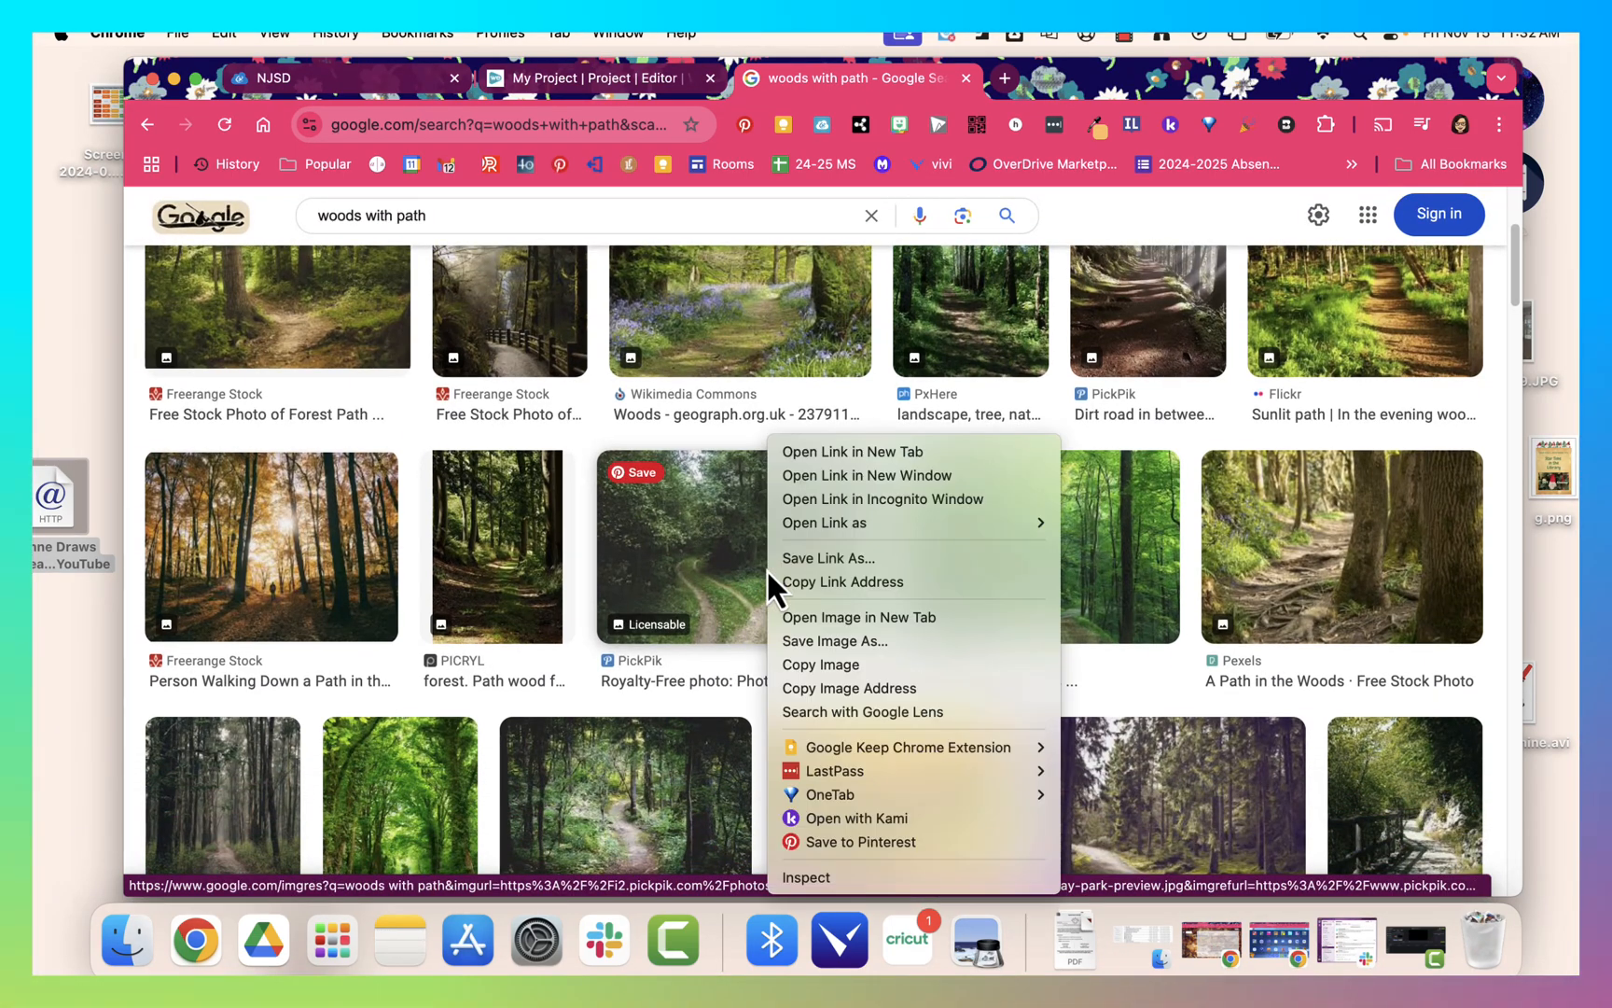
{"action": "left_click", "coordinate": [850, 649]}
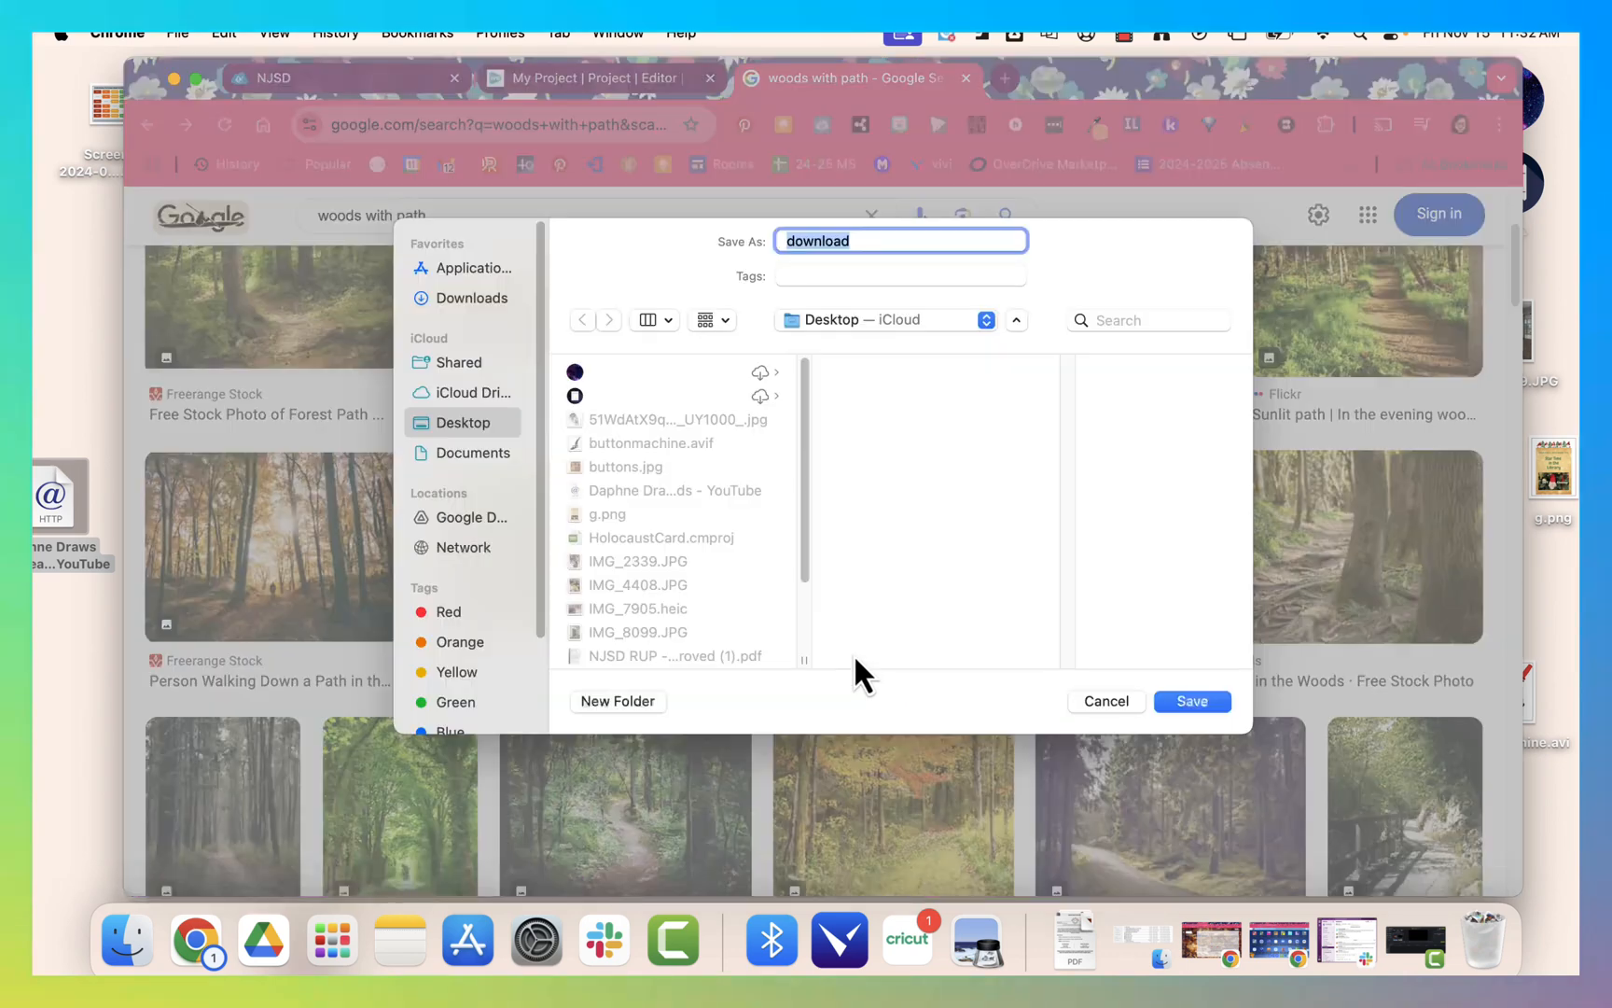
{"action": "type", "text": "Imna"}
{"action": "key", "text": "BackSpace"}
{"action": "key", "text": "BackSpace"}
{"action": "key", "text": "BackSpace"}
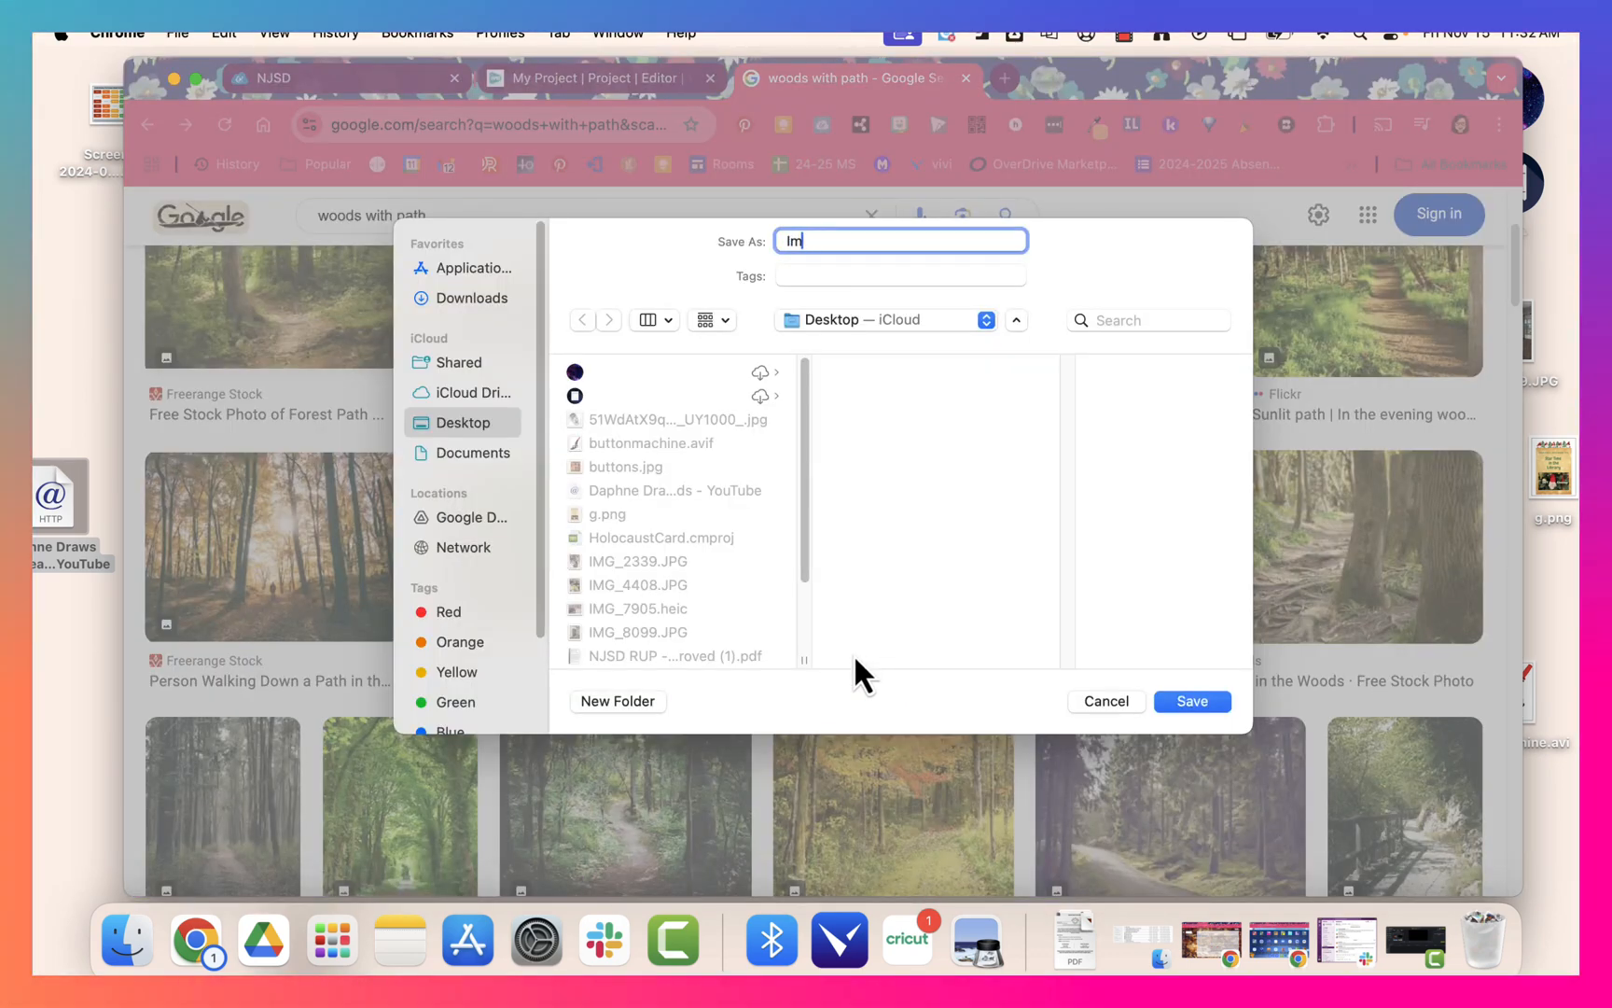
{"action": "type", "text": "mage1"}
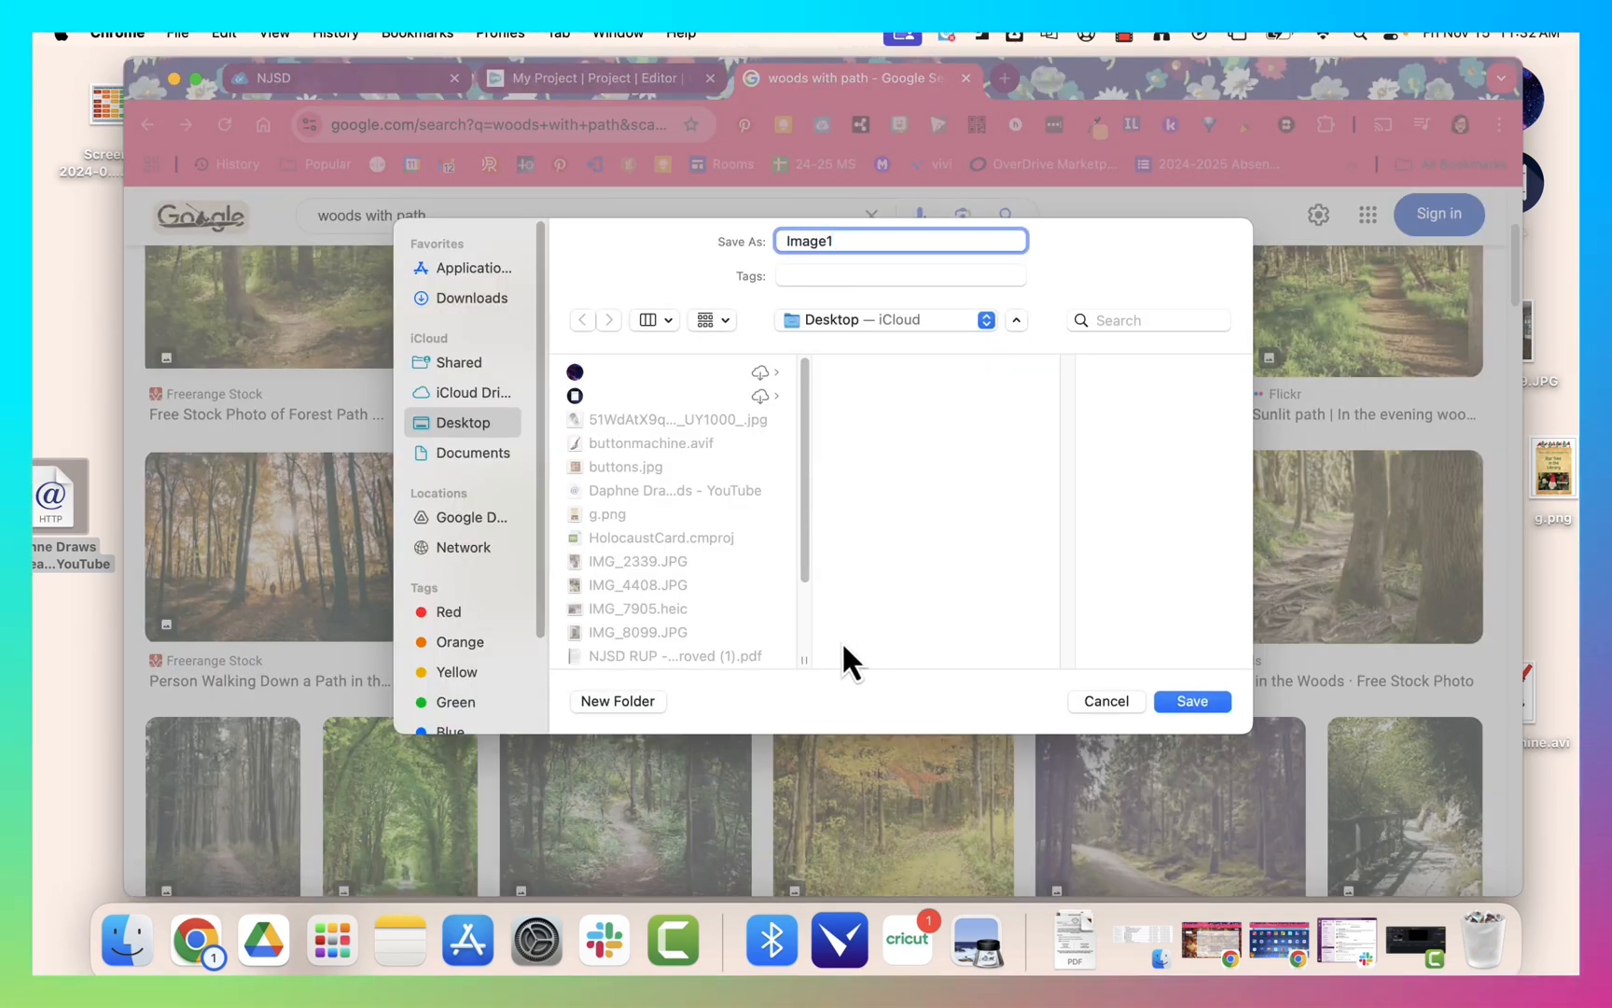
{"action": "left_click", "coordinate": [1203, 701]}
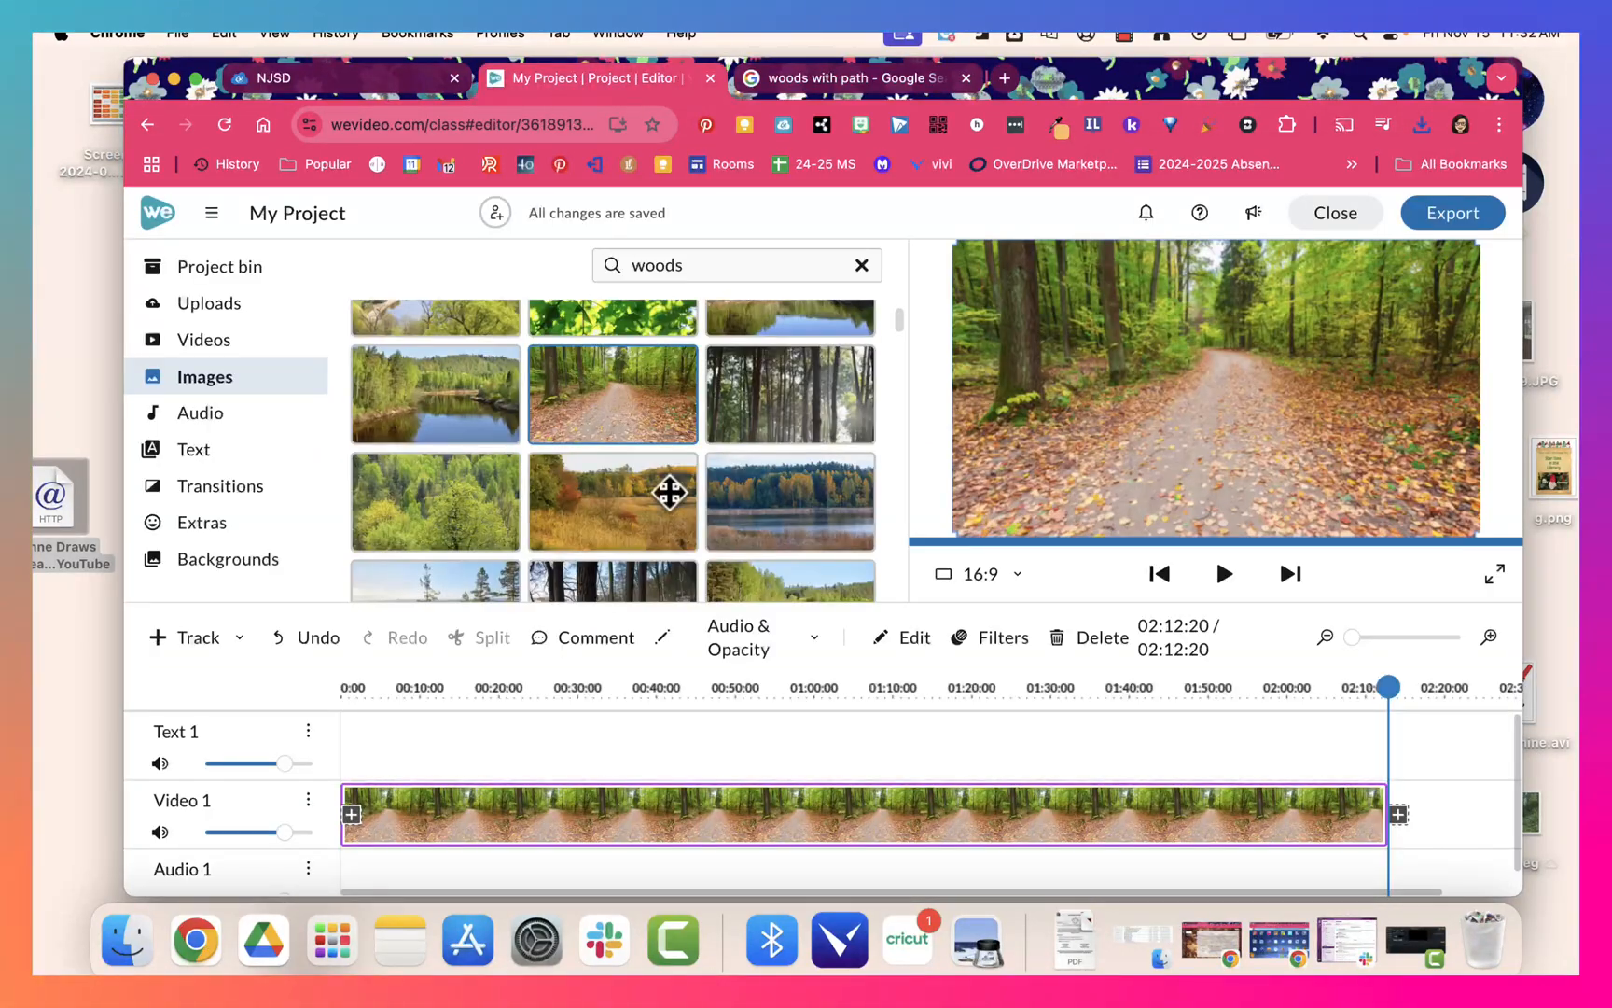
Switch to the WeVideo project and upload Image1.jpeg from the Desktop to the personal media uploads.
{"action": "left_click", "coordinate": [207, 308]}
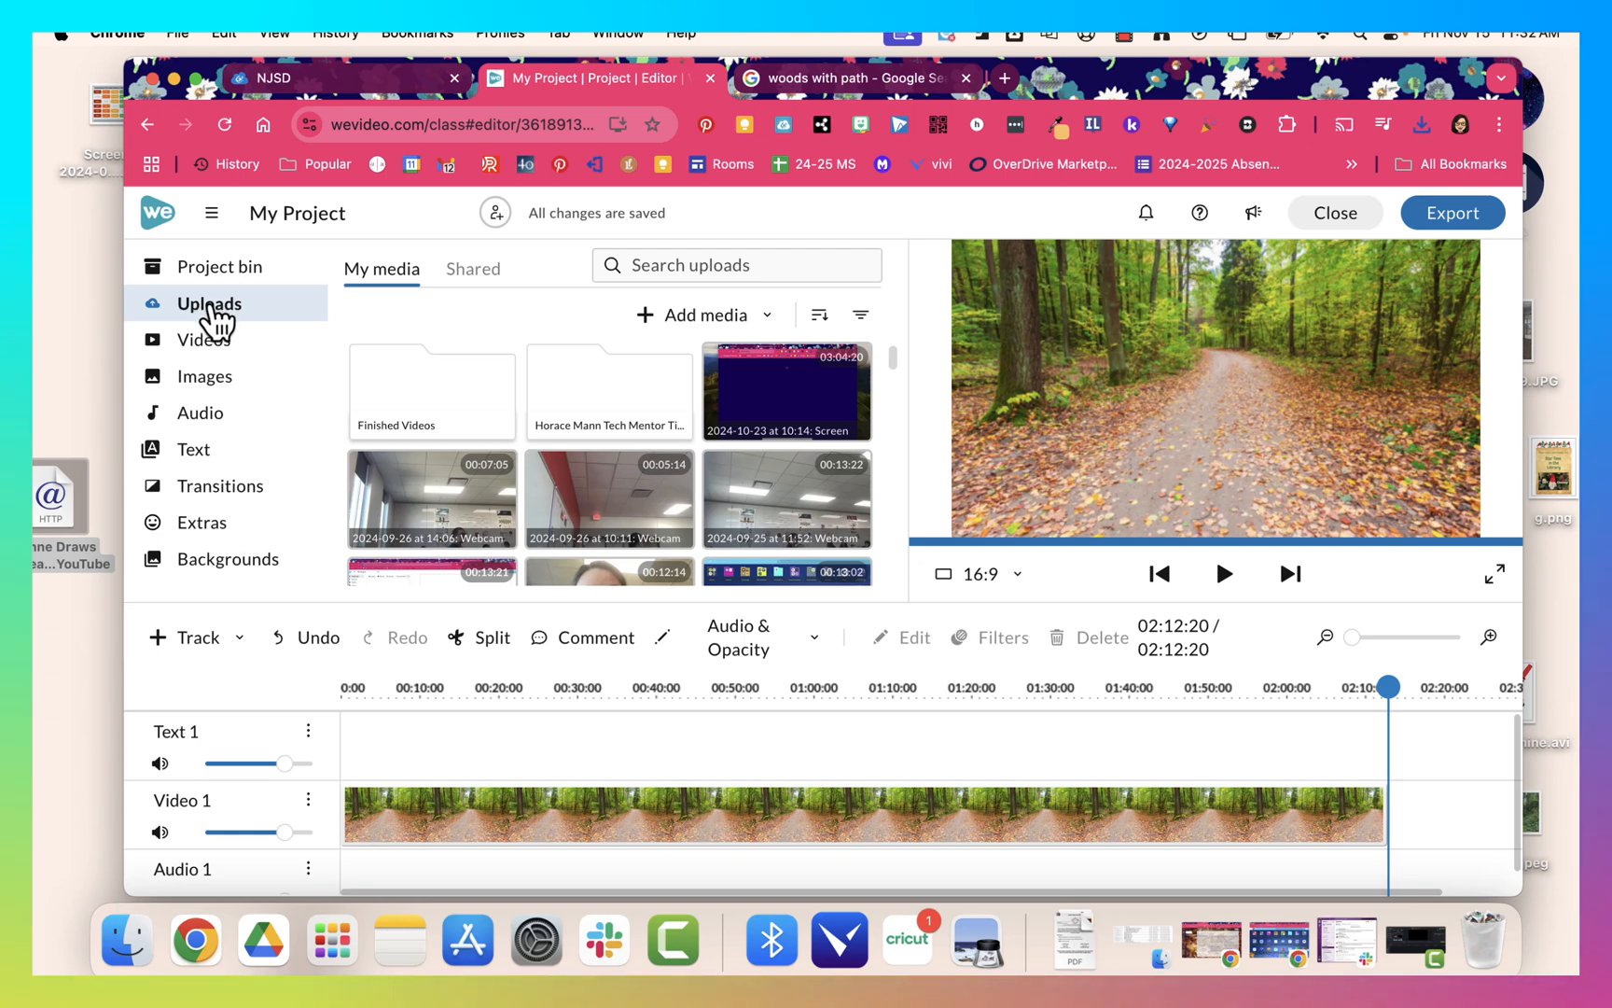
{"action": "left_click", "coordinate": [687, 316]}
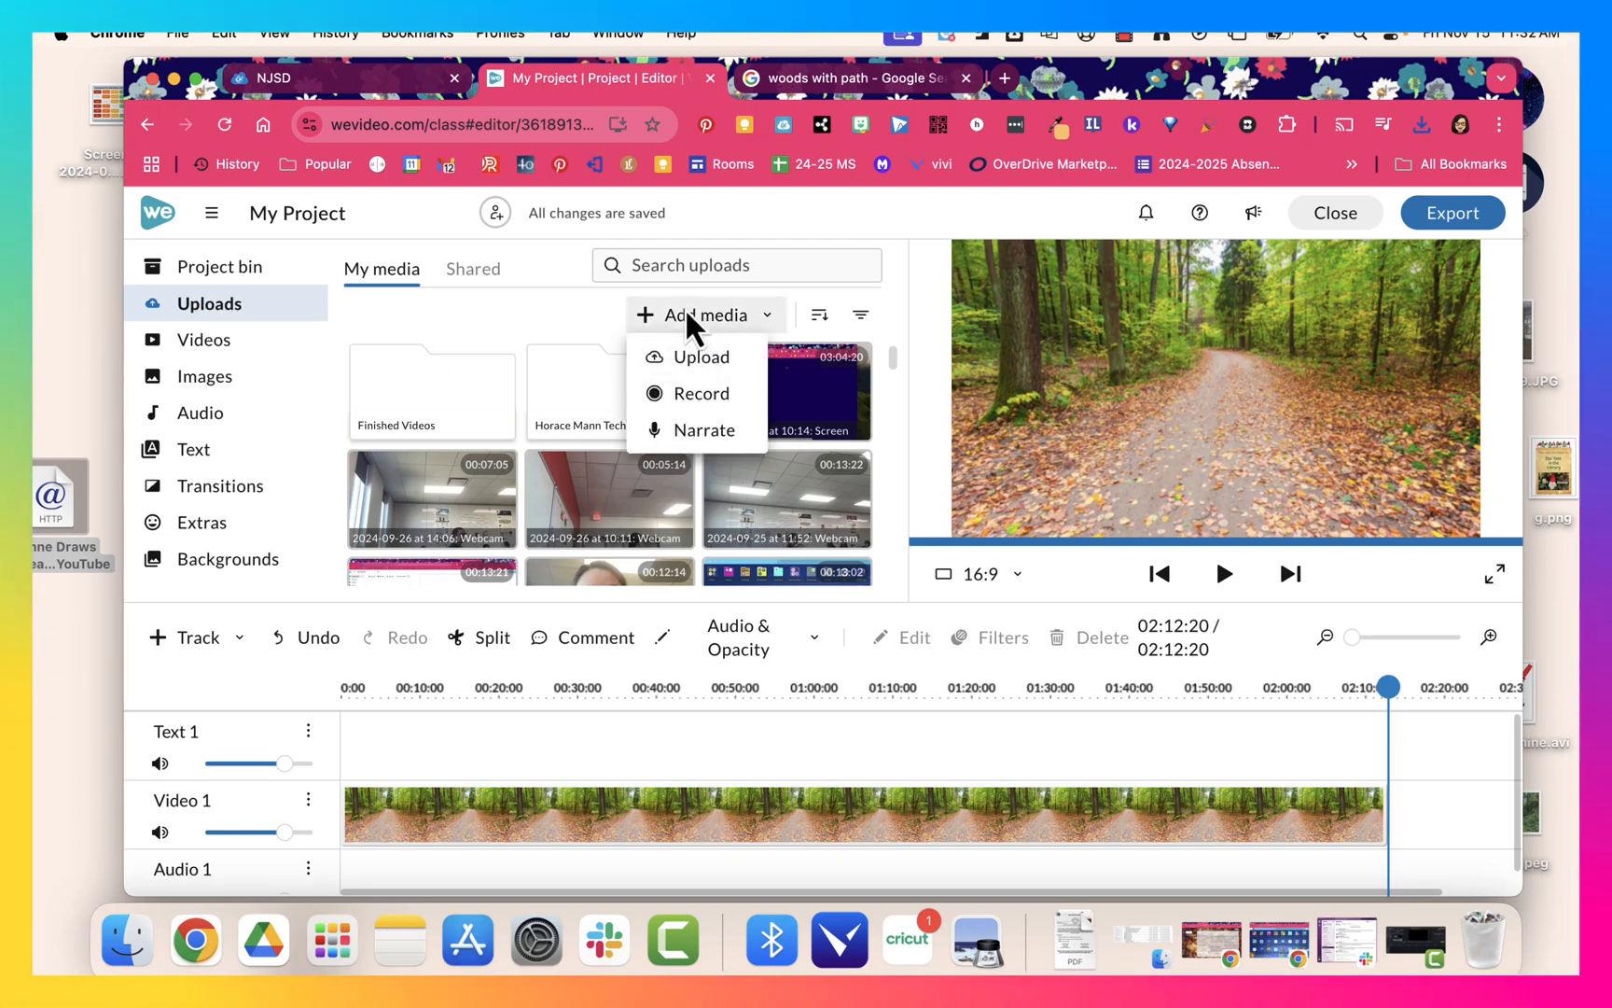
{"action": "left_click", "coordinate": [705, 356]}
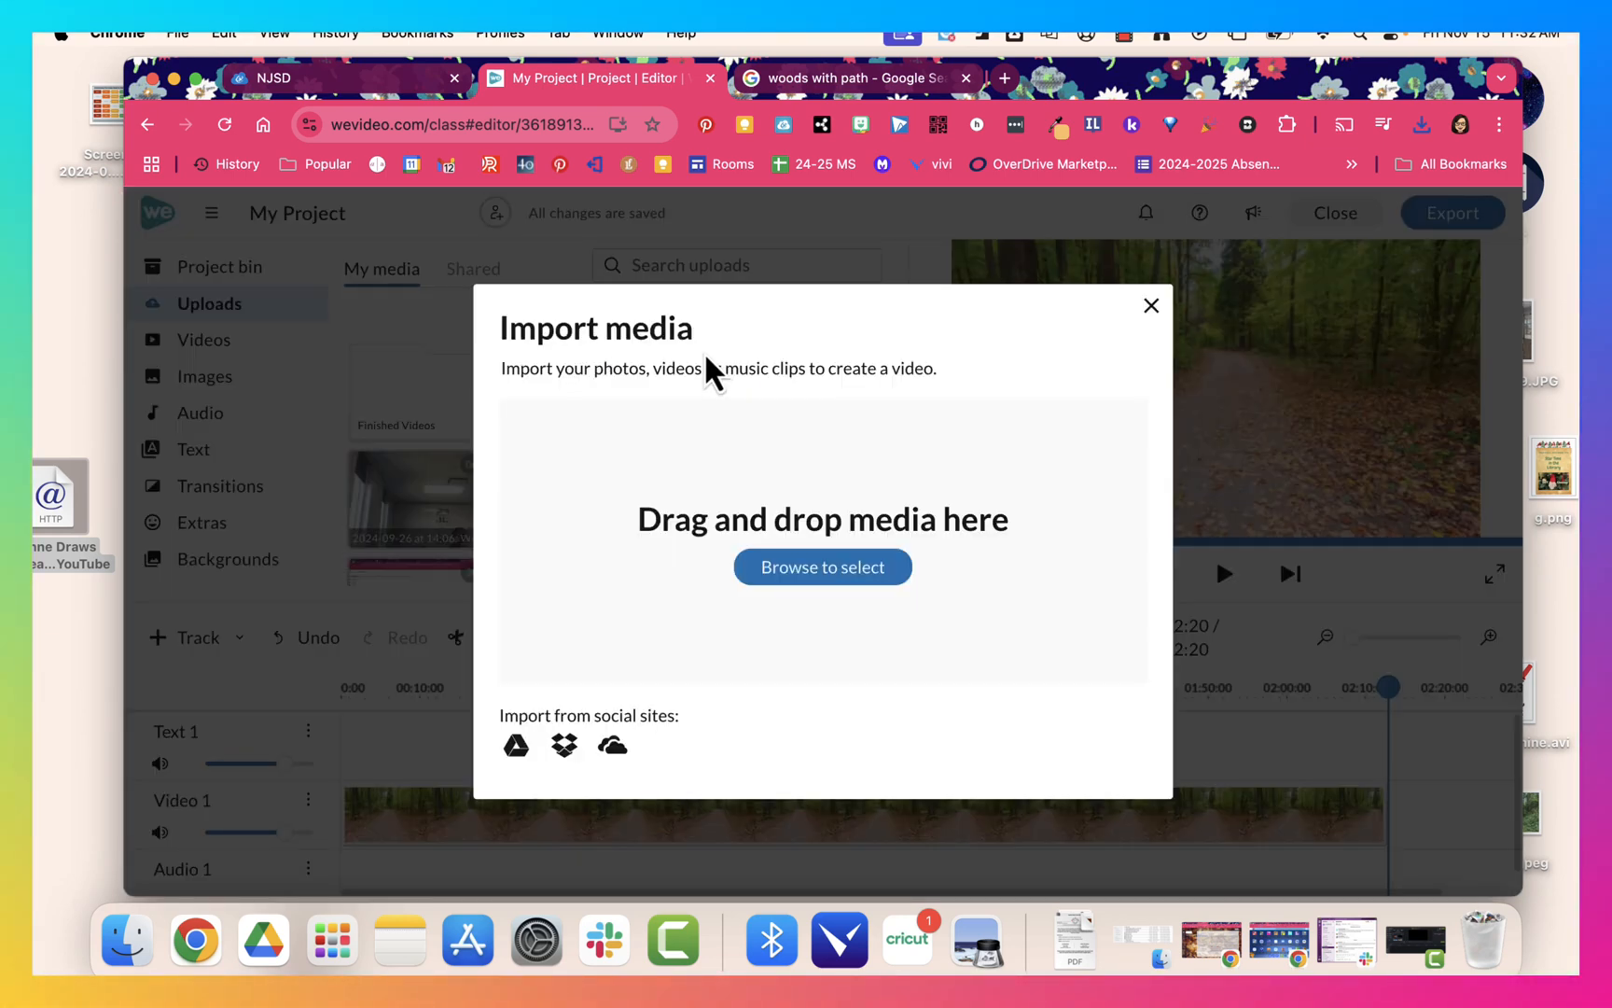
{"action": "left_click", "coordinate": [790, 571]}
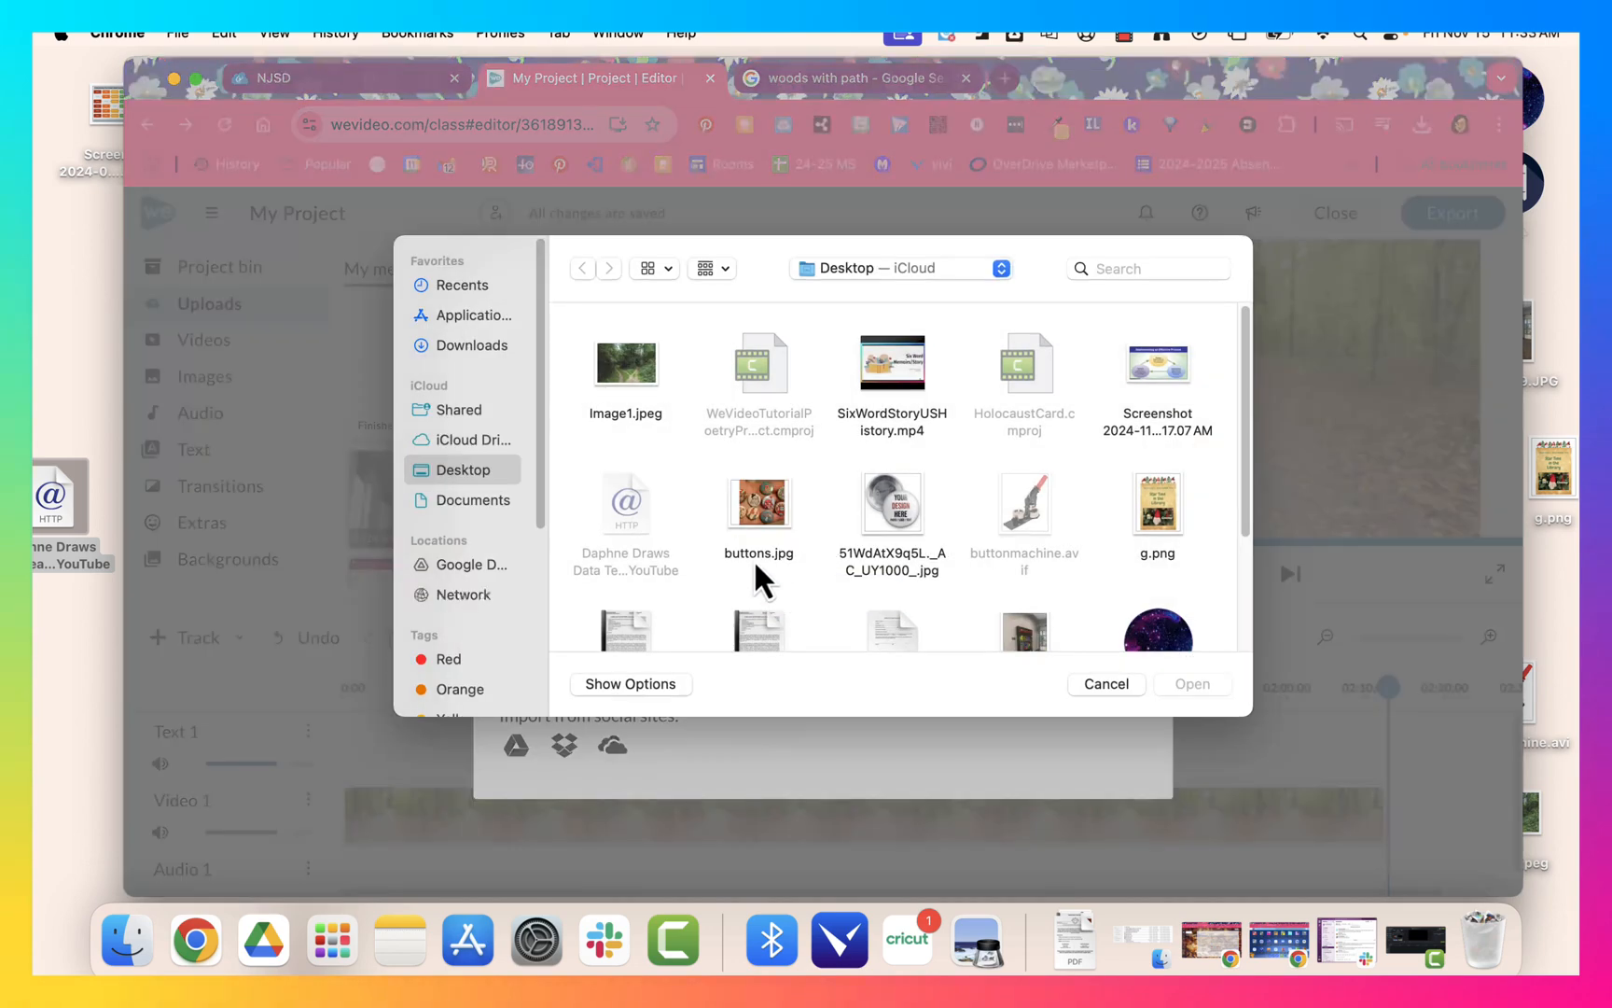
{"action": "left_click", "coordinate": [1206, 691]}
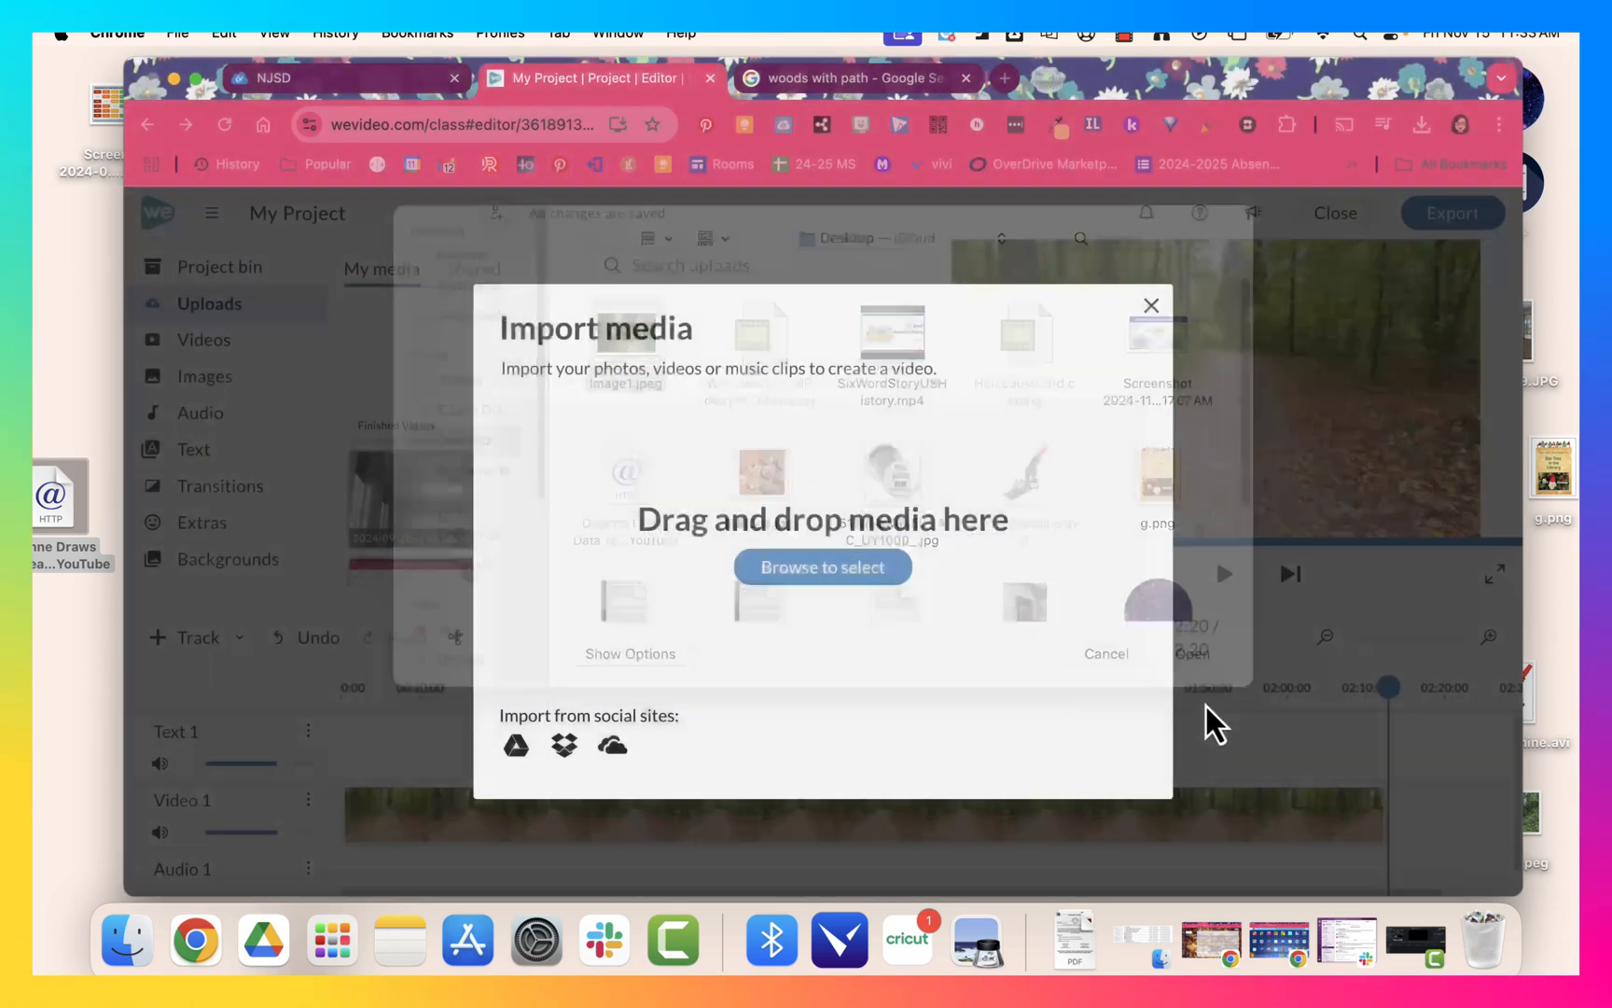
{"action": "left_click_drag", "start_coordinate": [603, 481], "coordinate": [635, 491]}
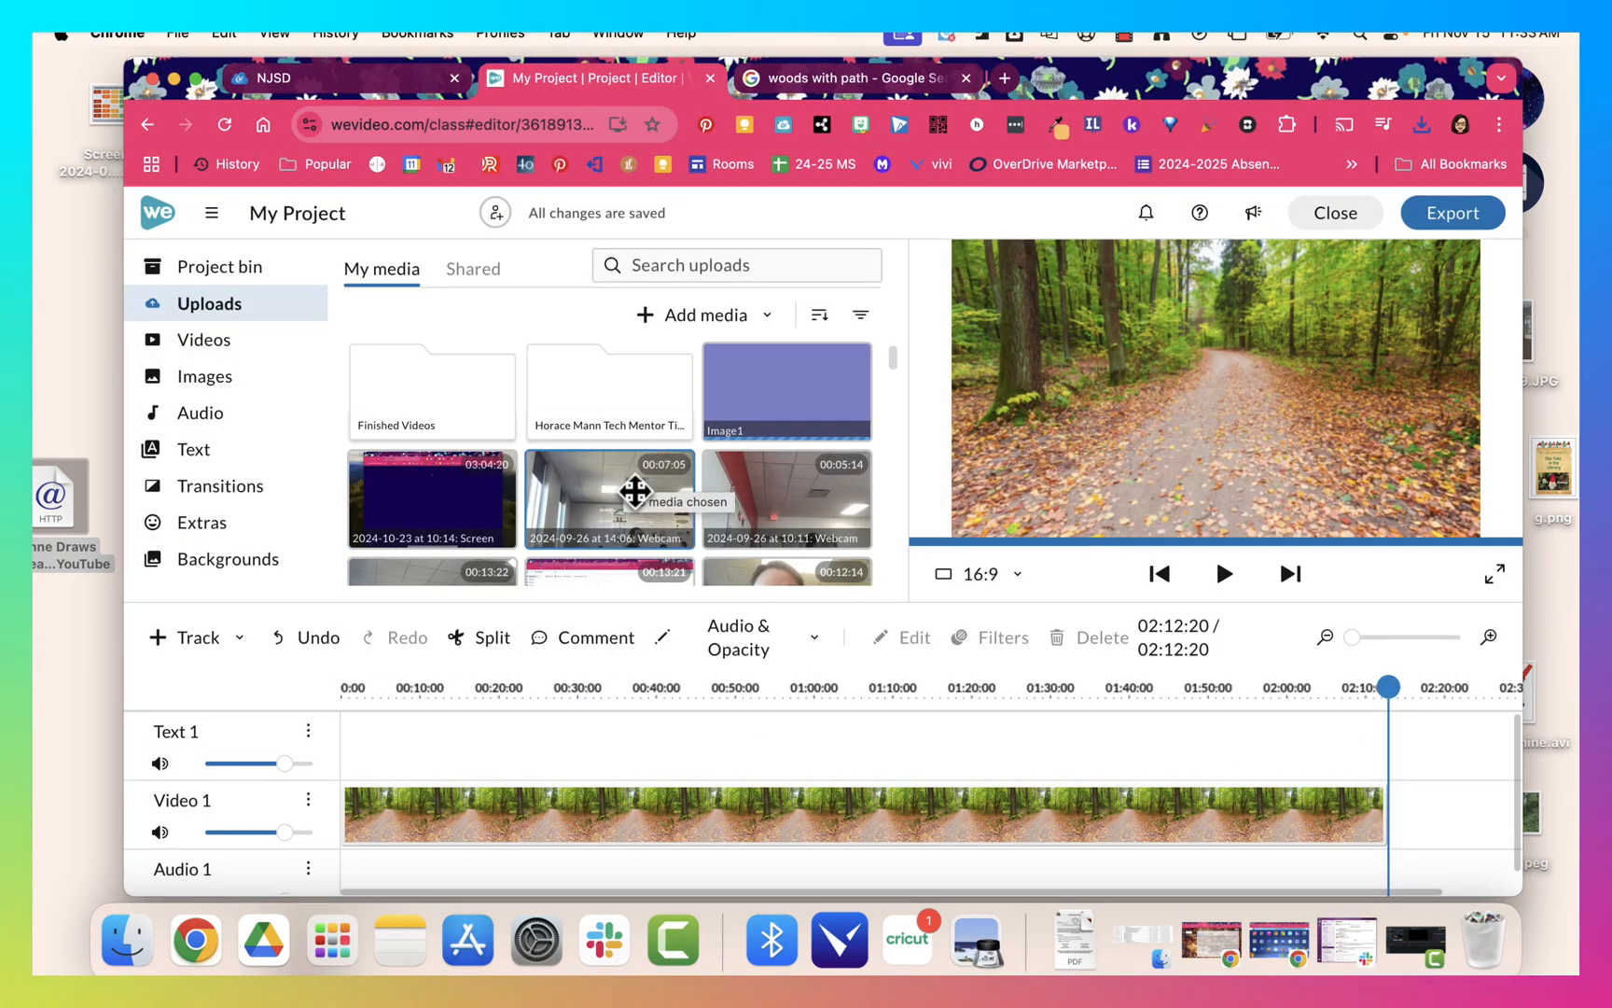
{"action": "scroll", "coordinate": [633, 491], "scroll_direction": "down", "scroll_amount": 6}
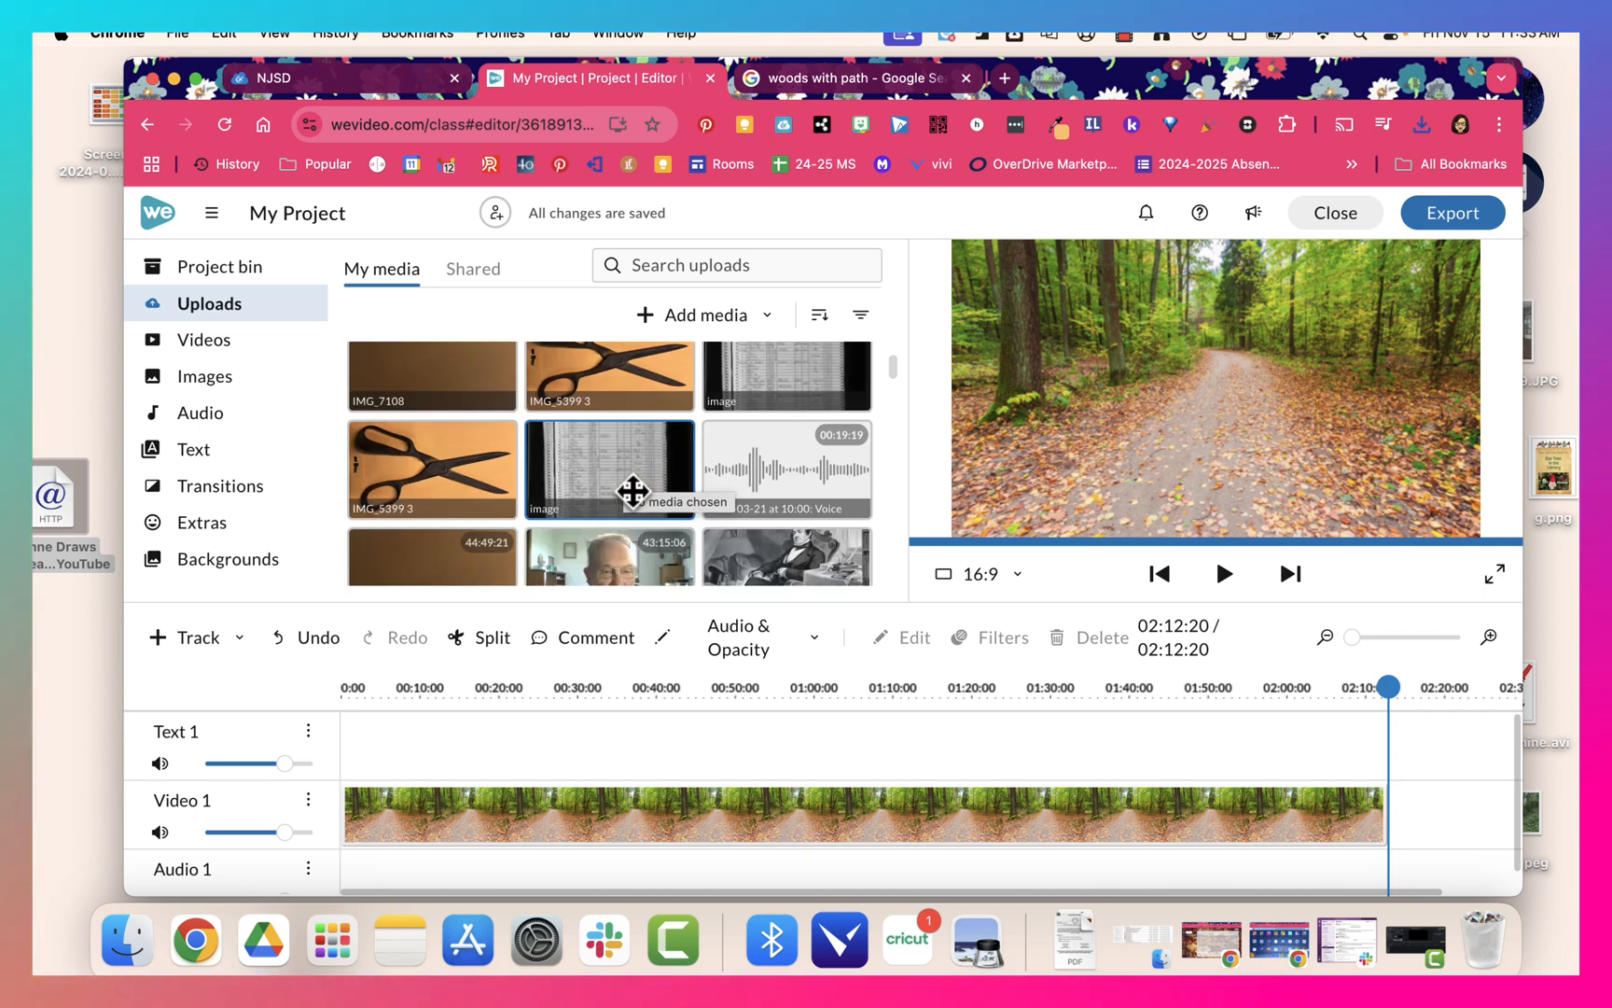
{"action": "scroll", "coordinate": [632, 491], "scroll_direction": "up", "scroll_amount": 6}
{"action": "left_click_drag", "start_coordinate": [633, 491], "coordinate": [649, 507]}
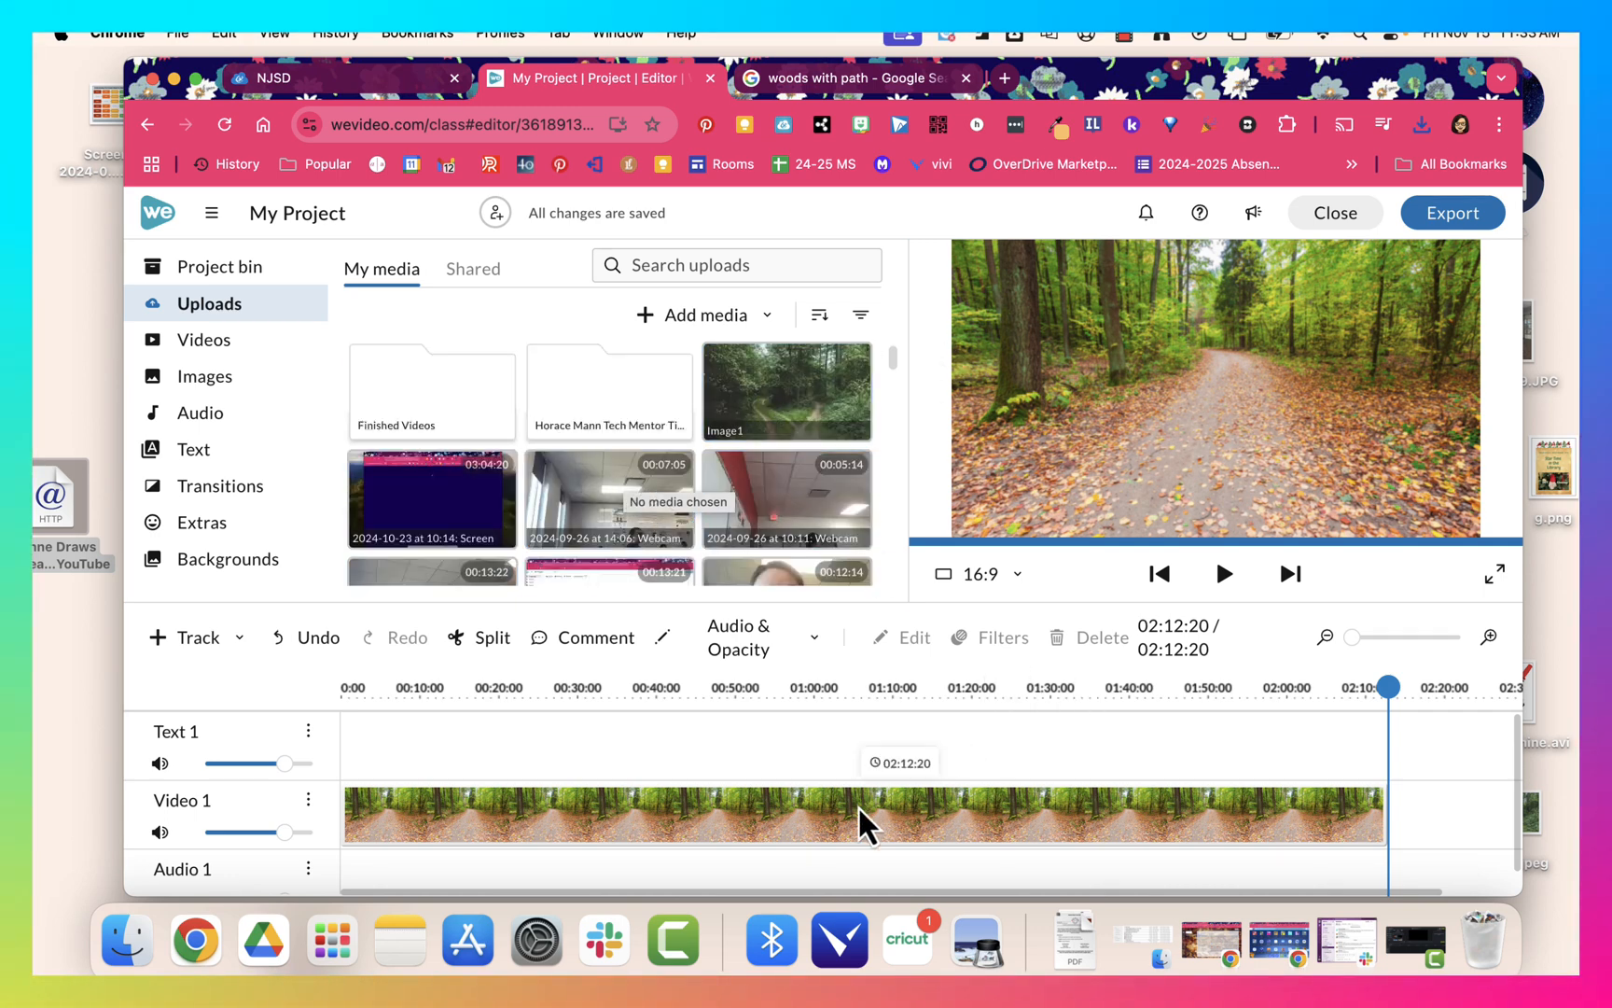
Delete the leaf-covered forest path clip from the Video 1 track and undo the deletion.
{"action": "left_click", "coordinate": [828, 817]}
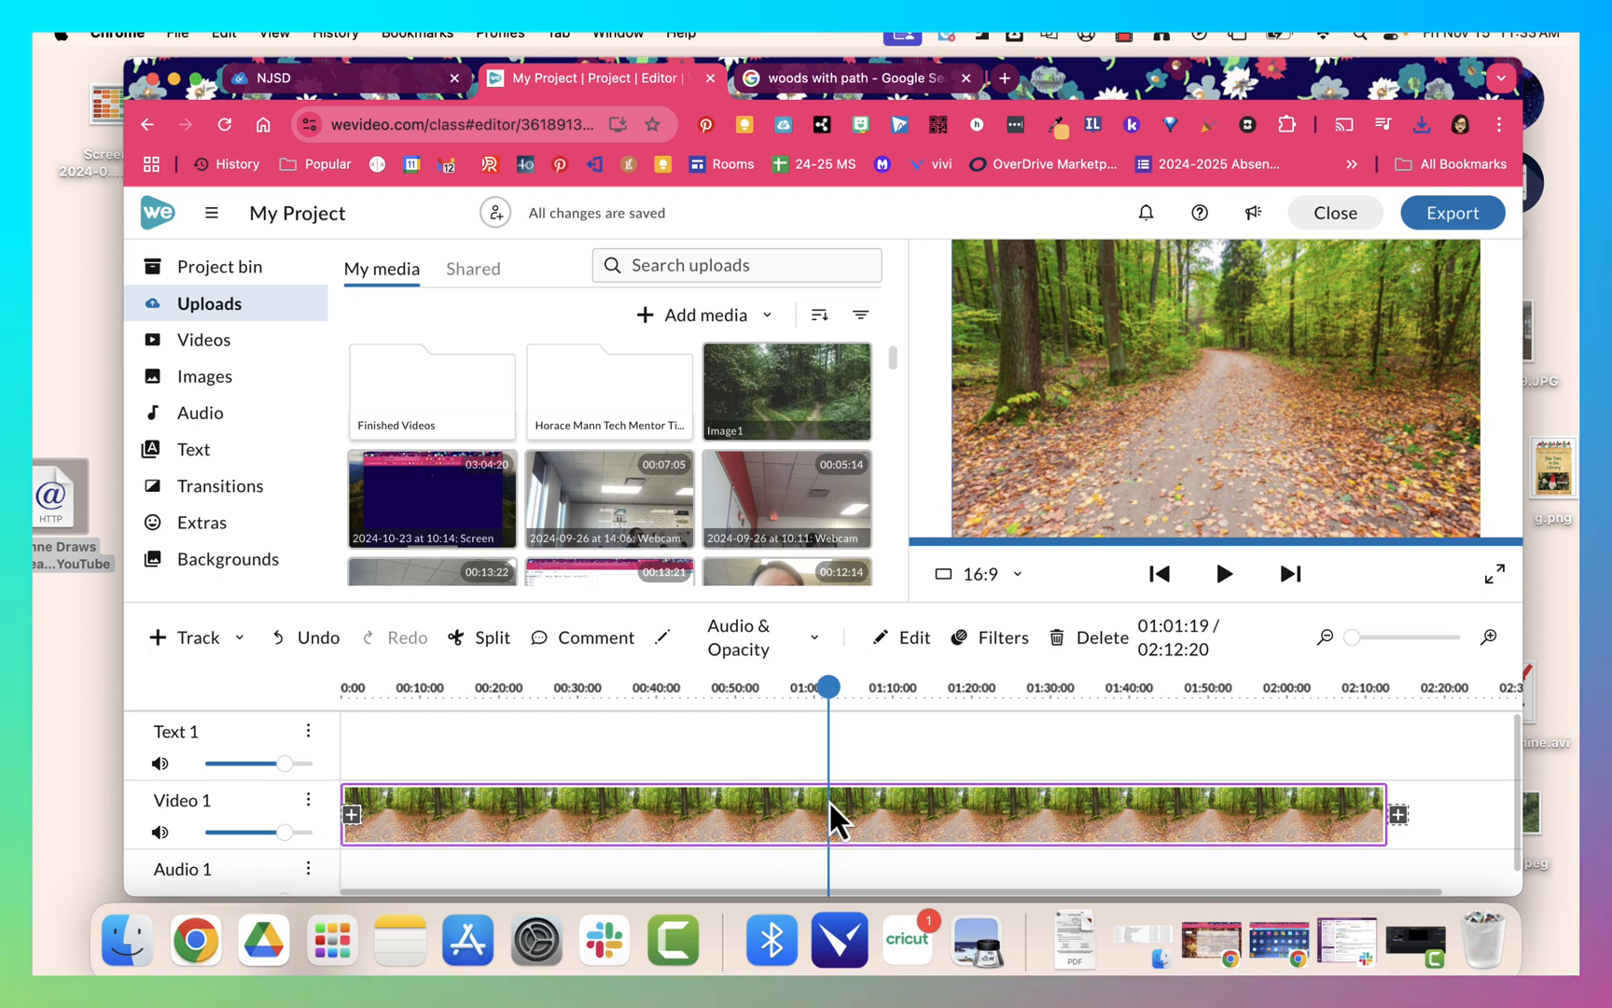
{"action": "key", "text": "Delete"}
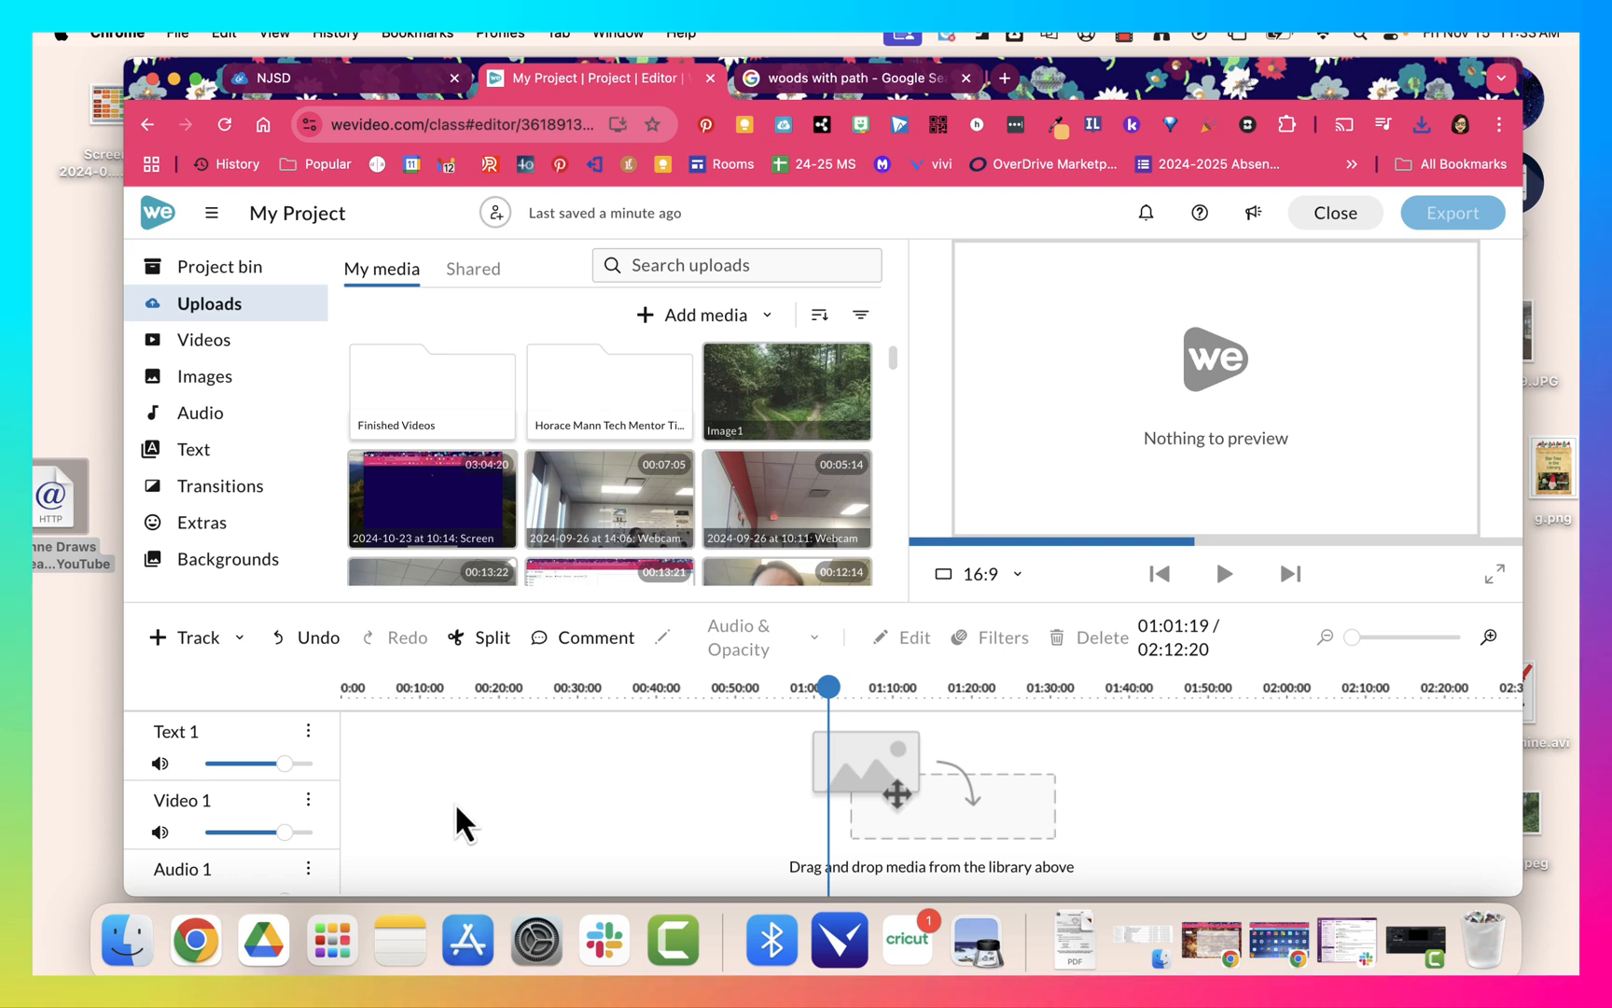
{"action": "left_click", "coordinate": [302, 640]}
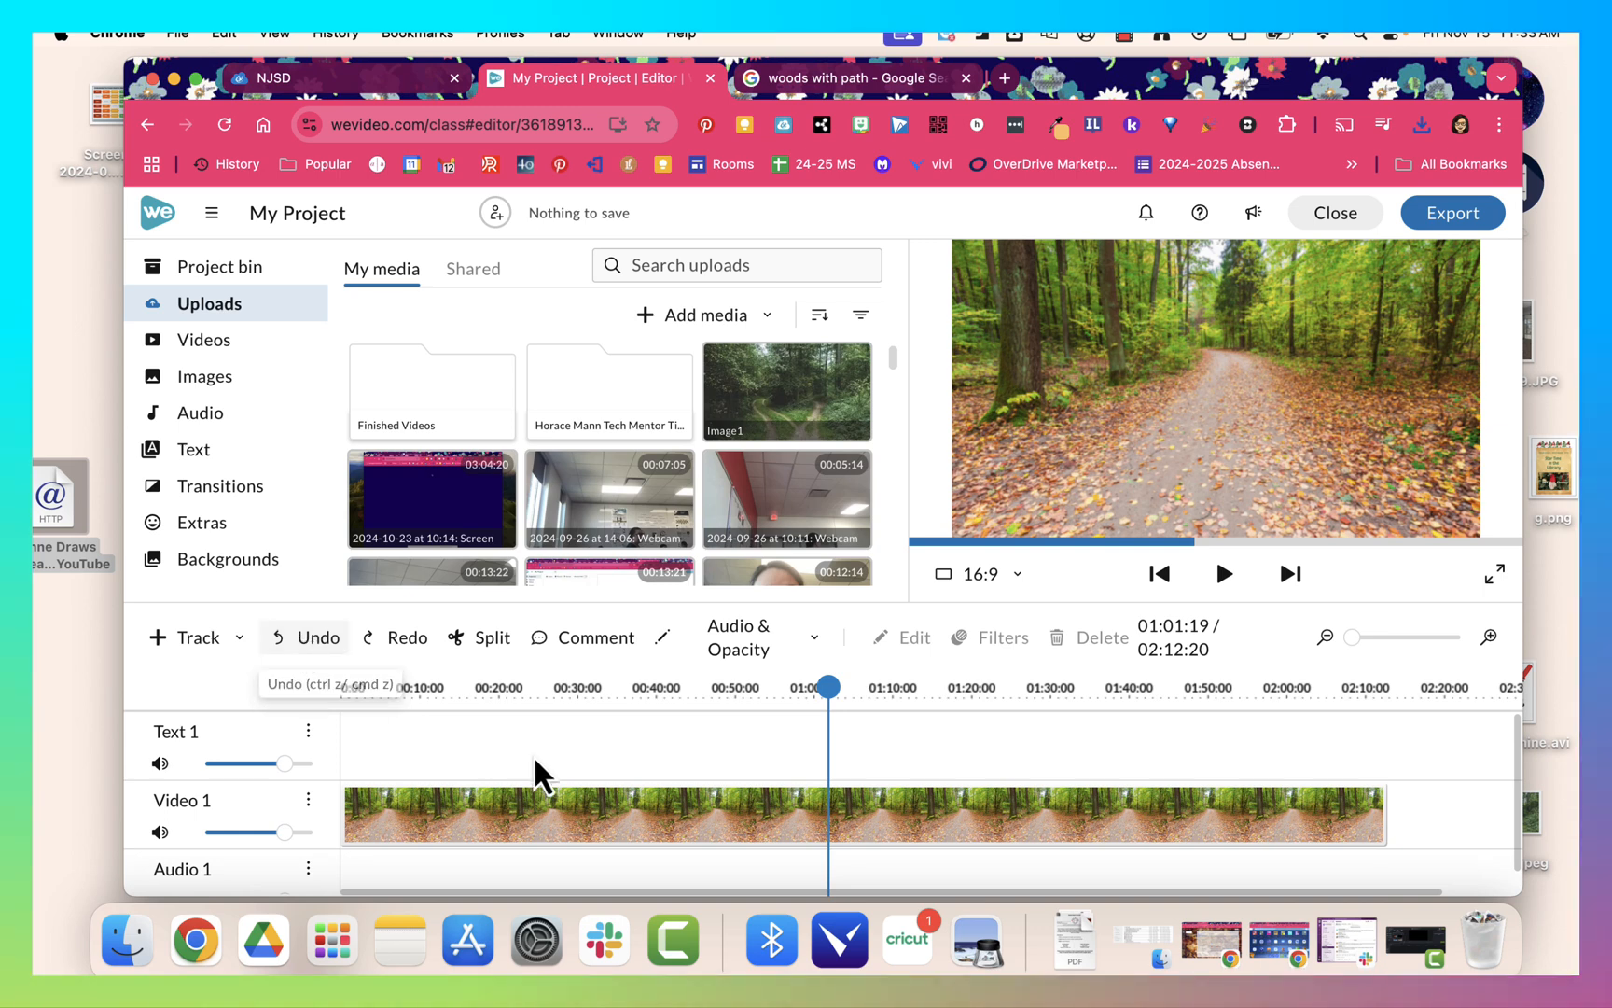
Replace the leaf-covered path clip on Video 1 with the uploaded Image1, placed at the start and stretched to about 02:28:23.
{"action": "left_click", "coordinate": [636, 806]}
{"action": "key", "text": "Delete"}
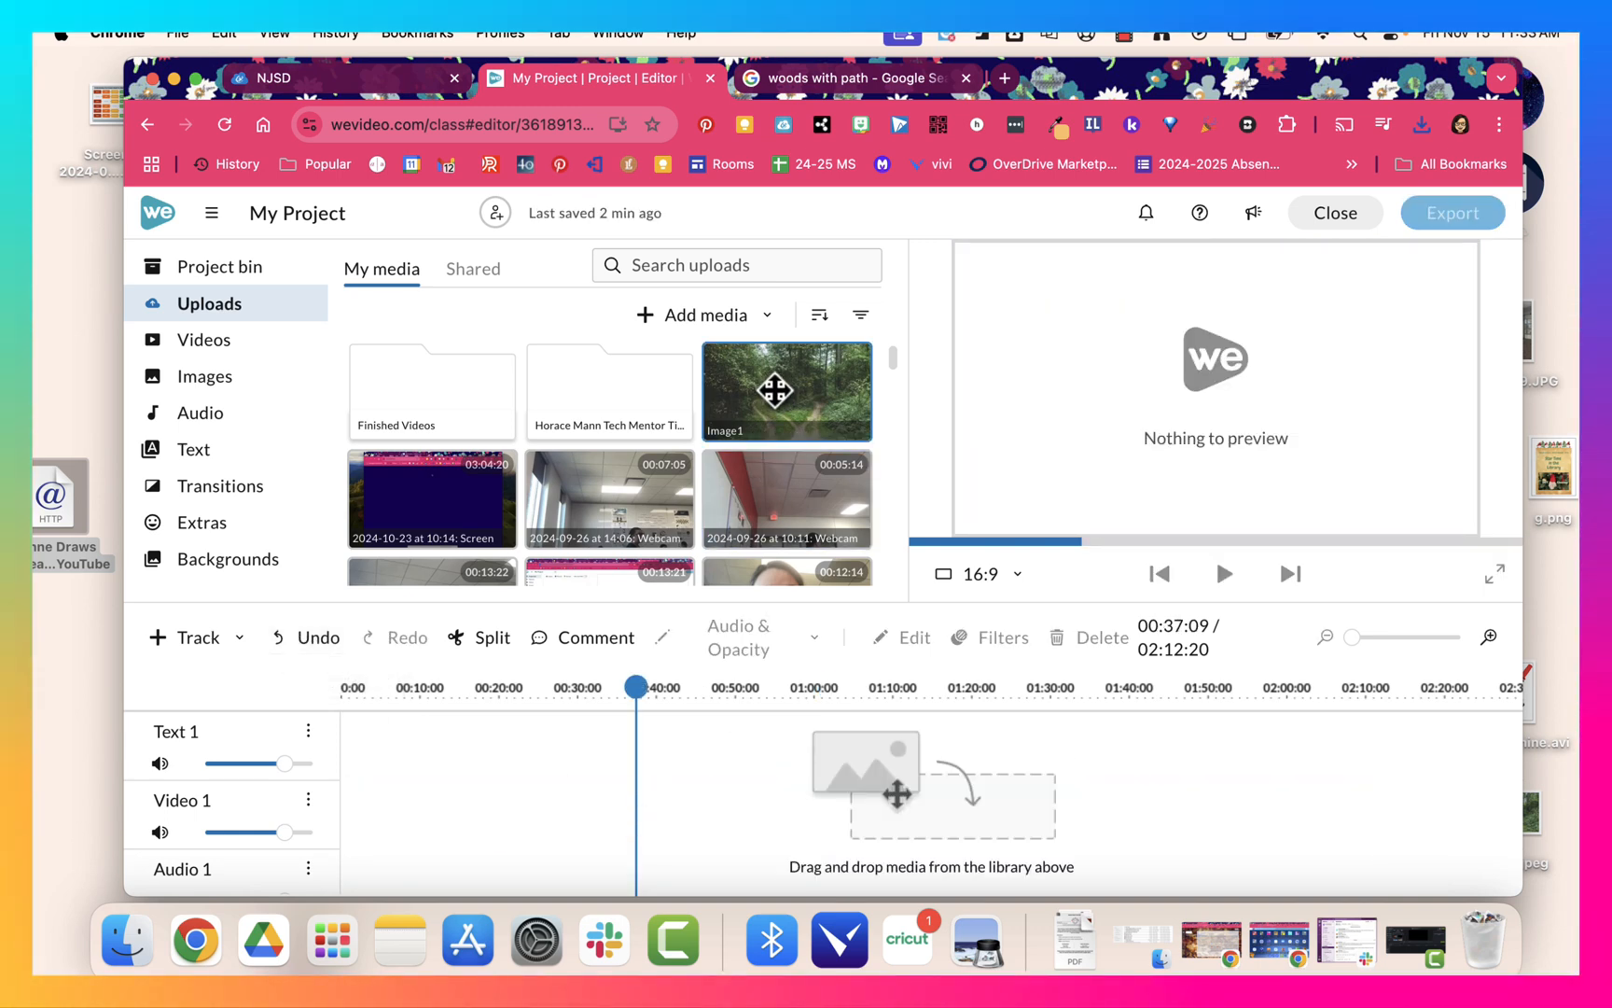
{"action": "left_click_drag", "start_coordinate": [773, 389], "coordinate": [1511, 839]}
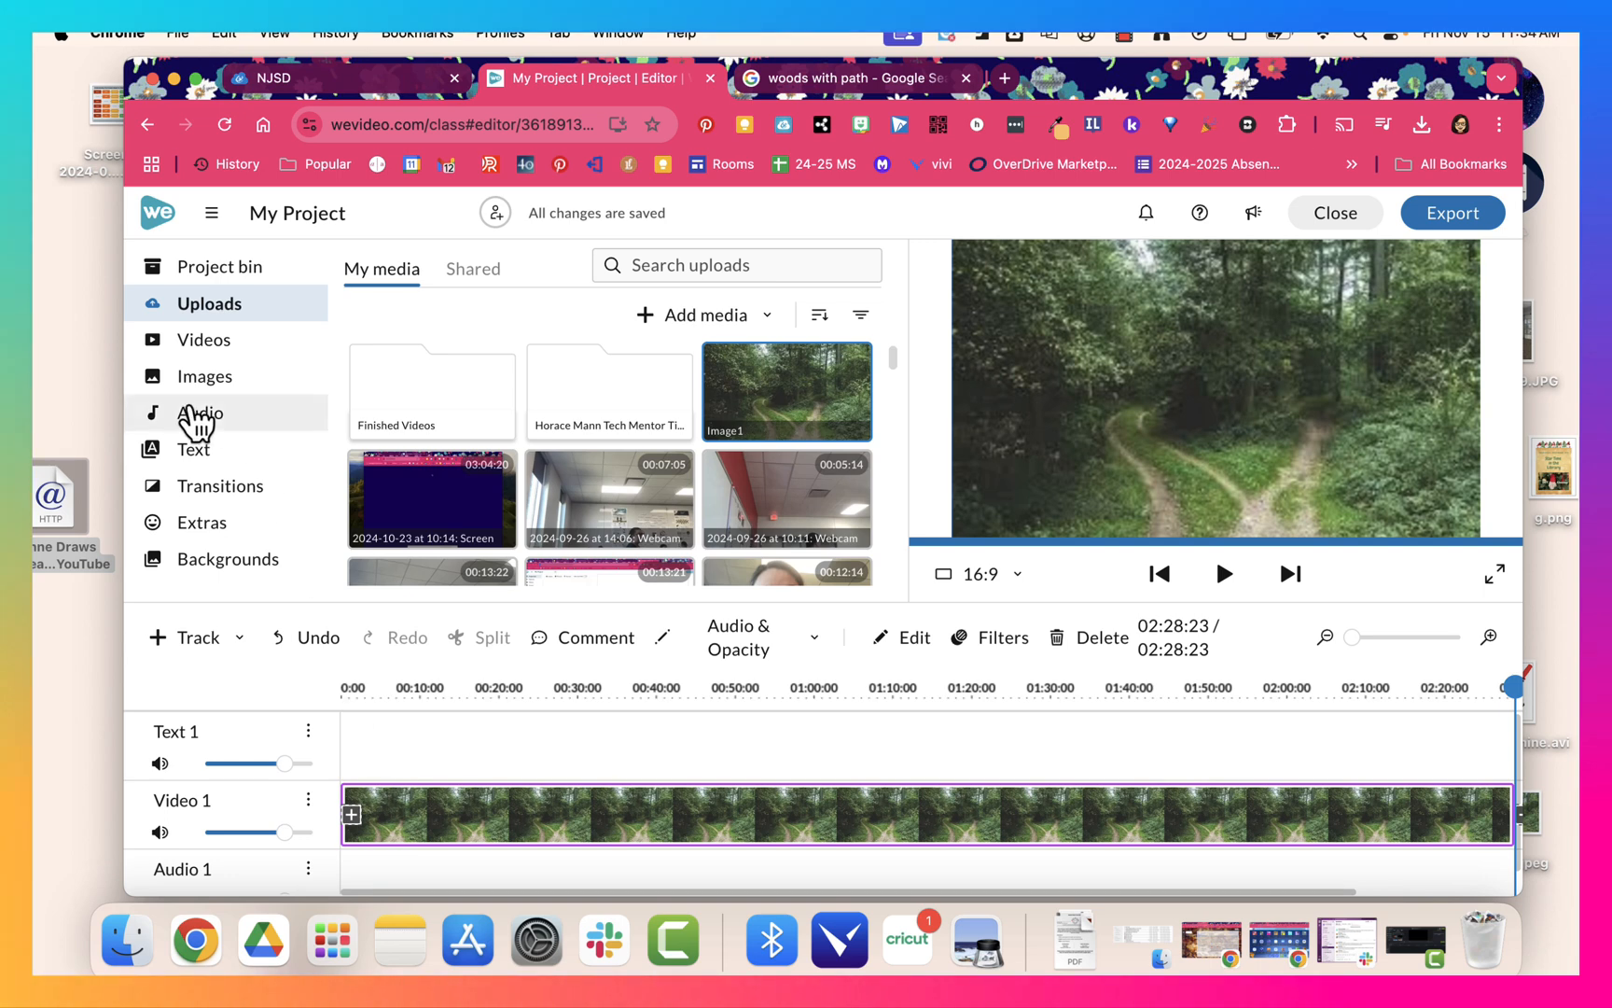
Add the first plain Sample title from the Titles collection at the start of the Text 1 track.
{"action": "left_click", "coordinate": [407, 756]}
{"action": "left_click", "coordinate": [196, 453]}
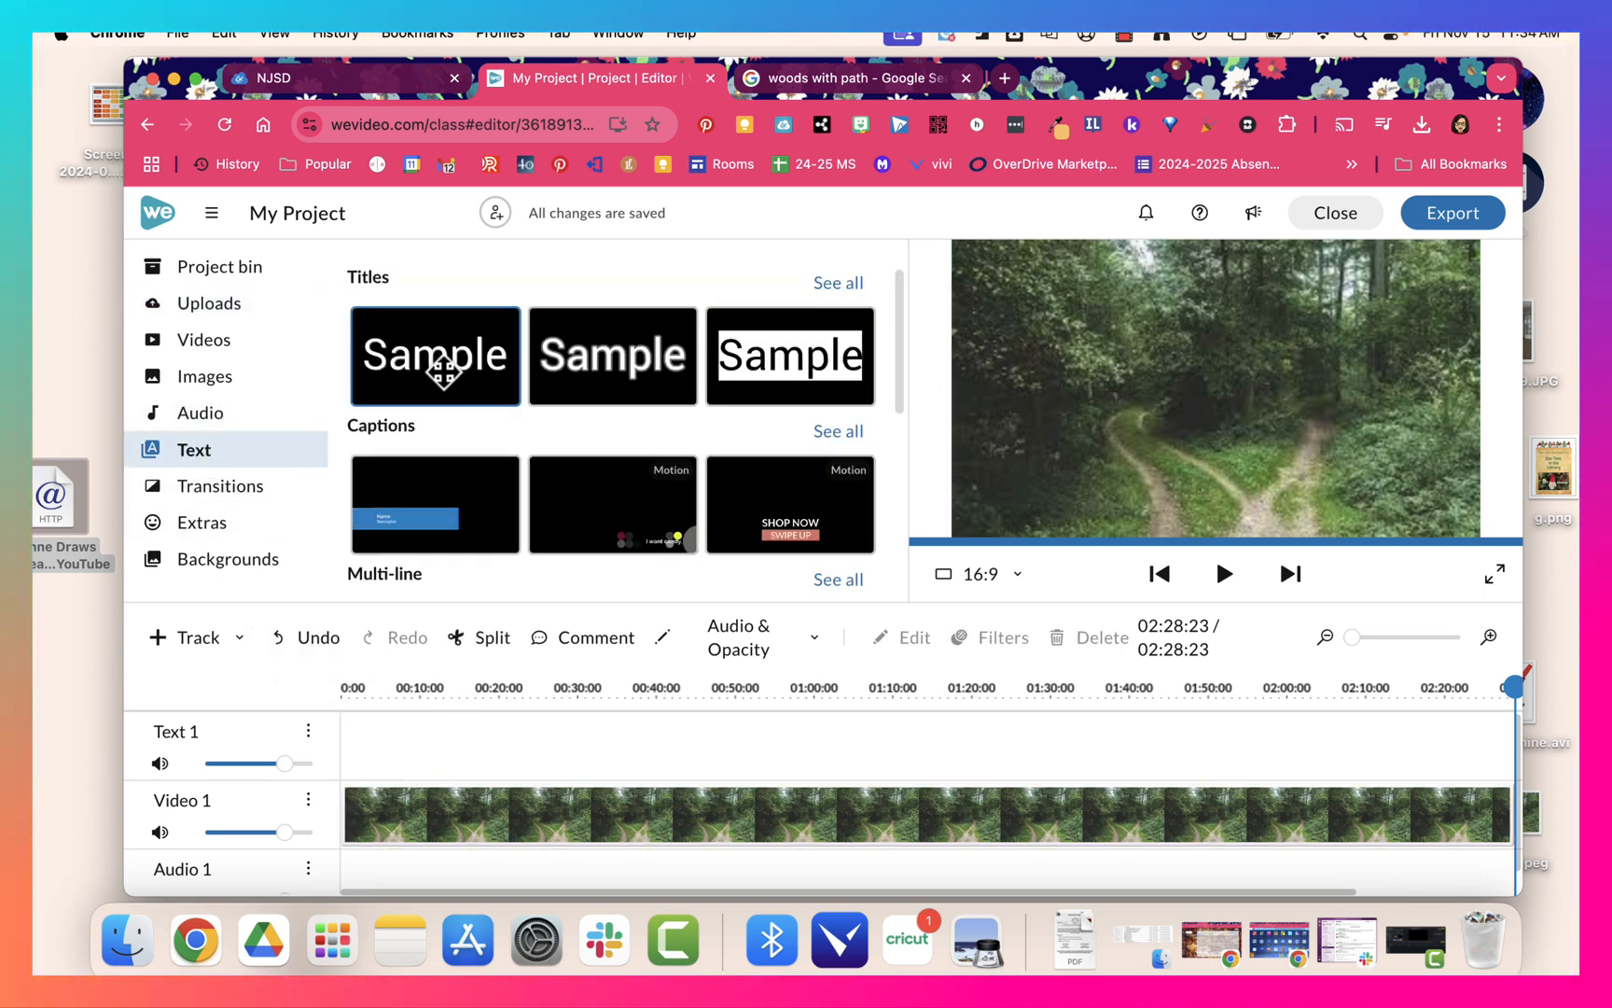
{"action": "left_click_drag", "start_coordinate": [444, 372], "coordinate": [425, 786]}
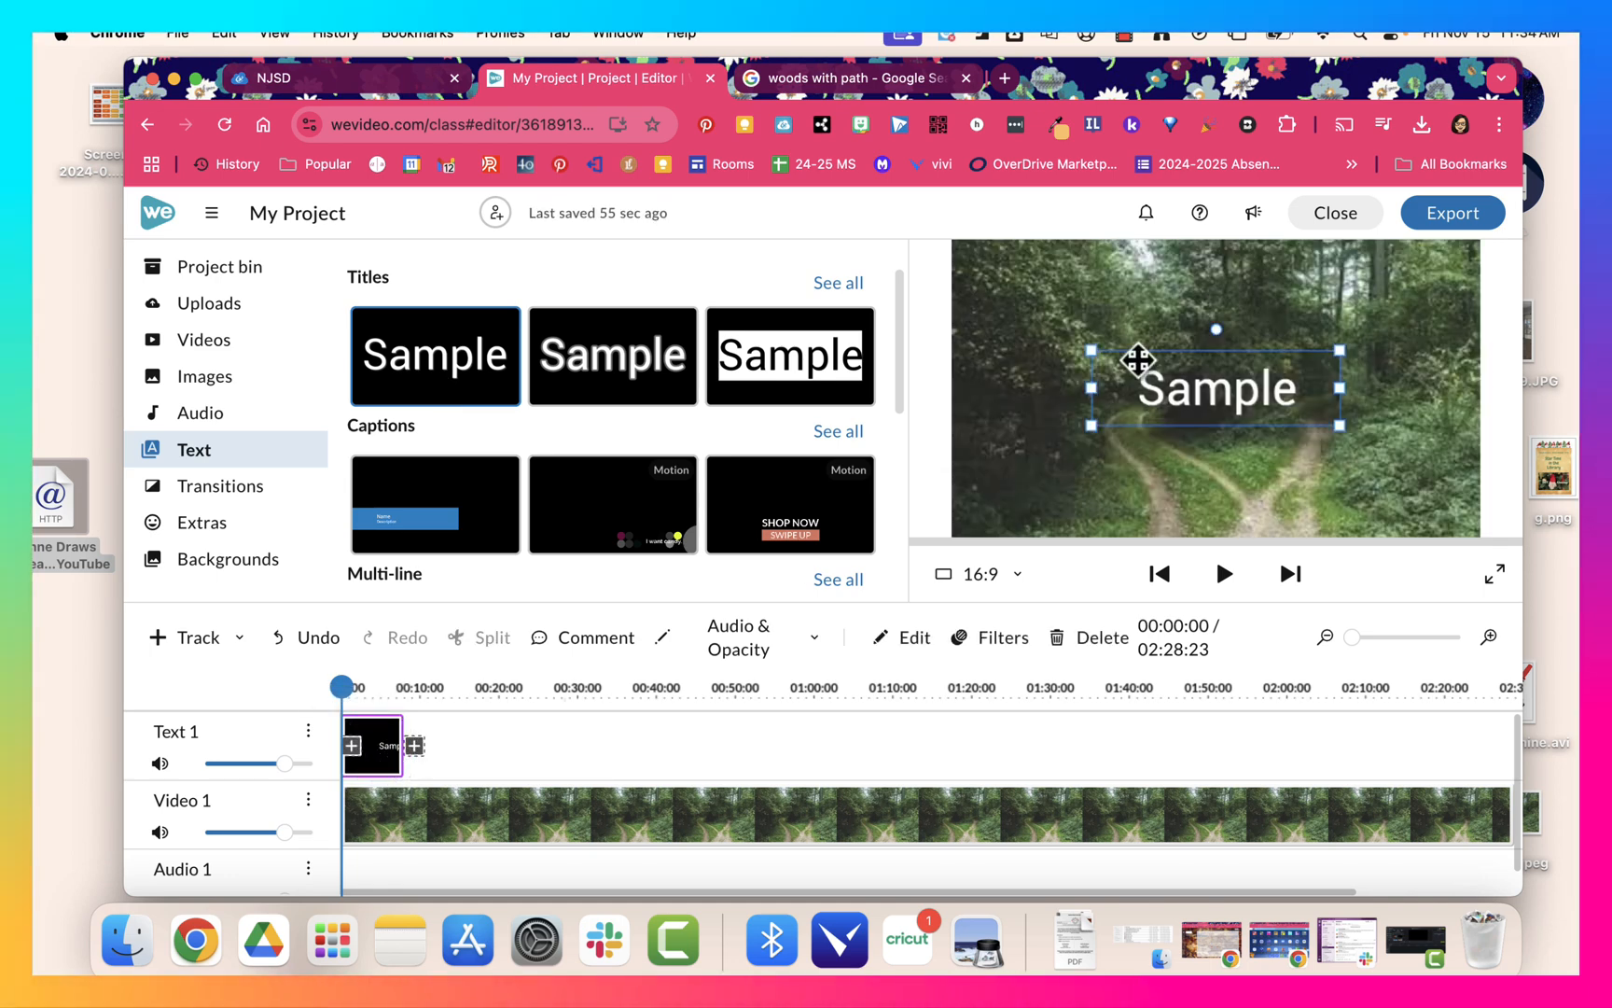
Replace the title clip's sample text with "Two roads diverged in a yellow wood".
{"action": "double_click", "coordinate": [1228, 394]}
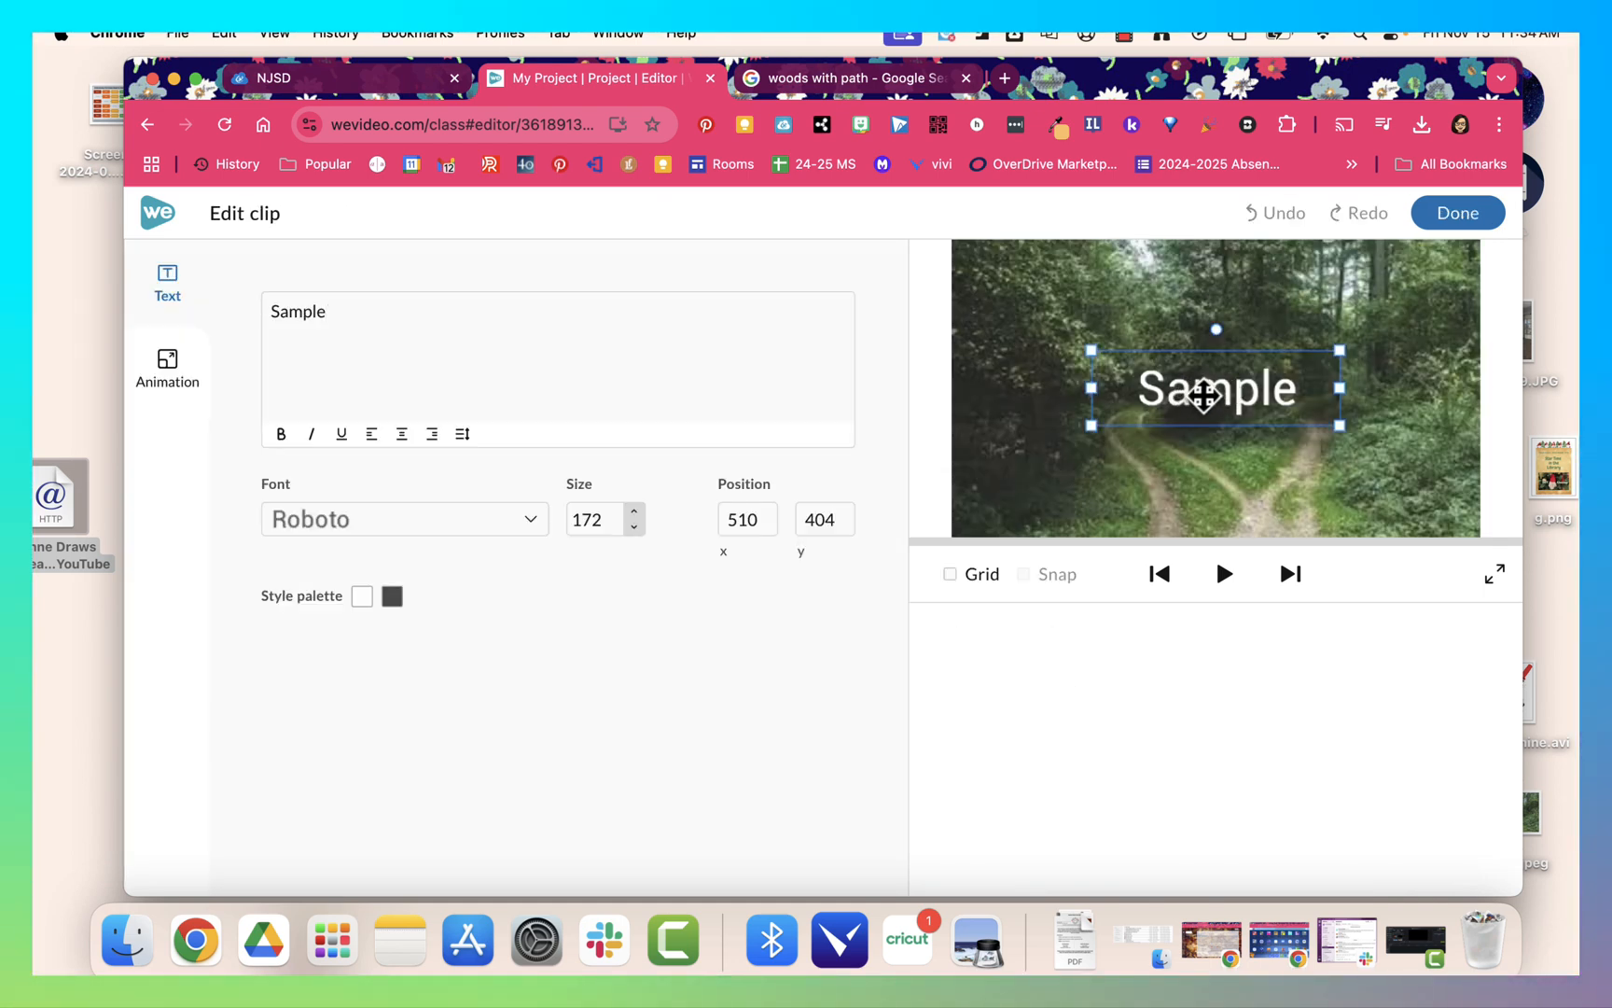
{"action": "left_click_drag", "start_coordinate": [336, 316], "coordinate": [164, 319]}
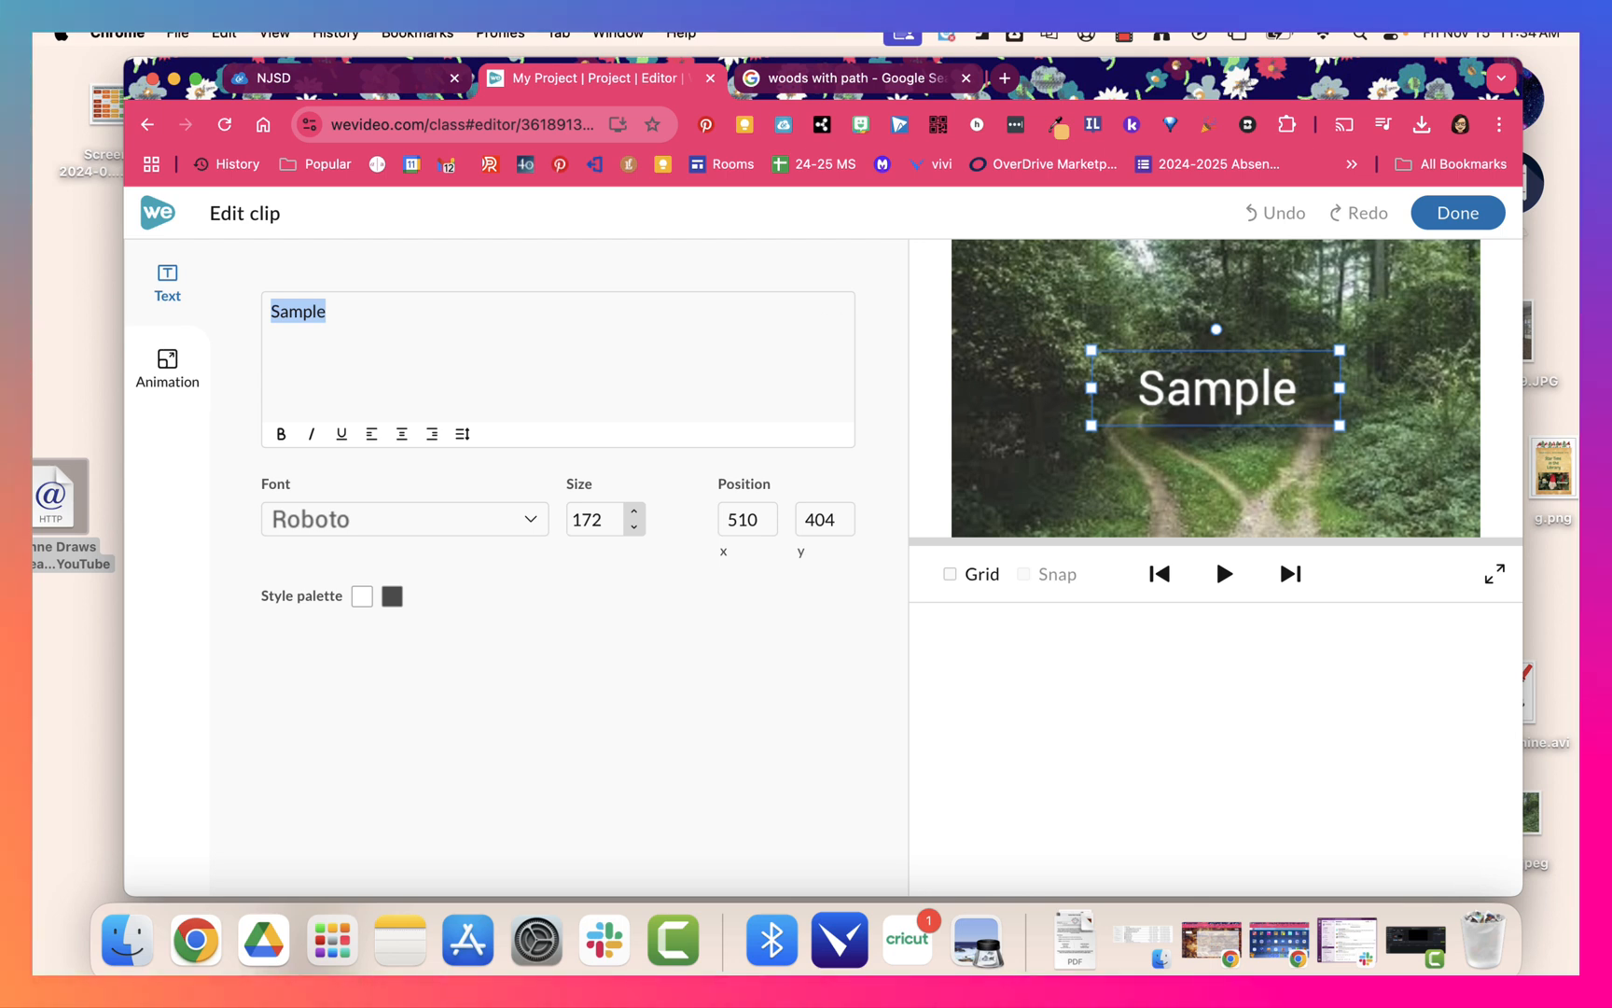
{"action": "type", "text": "Two r"}
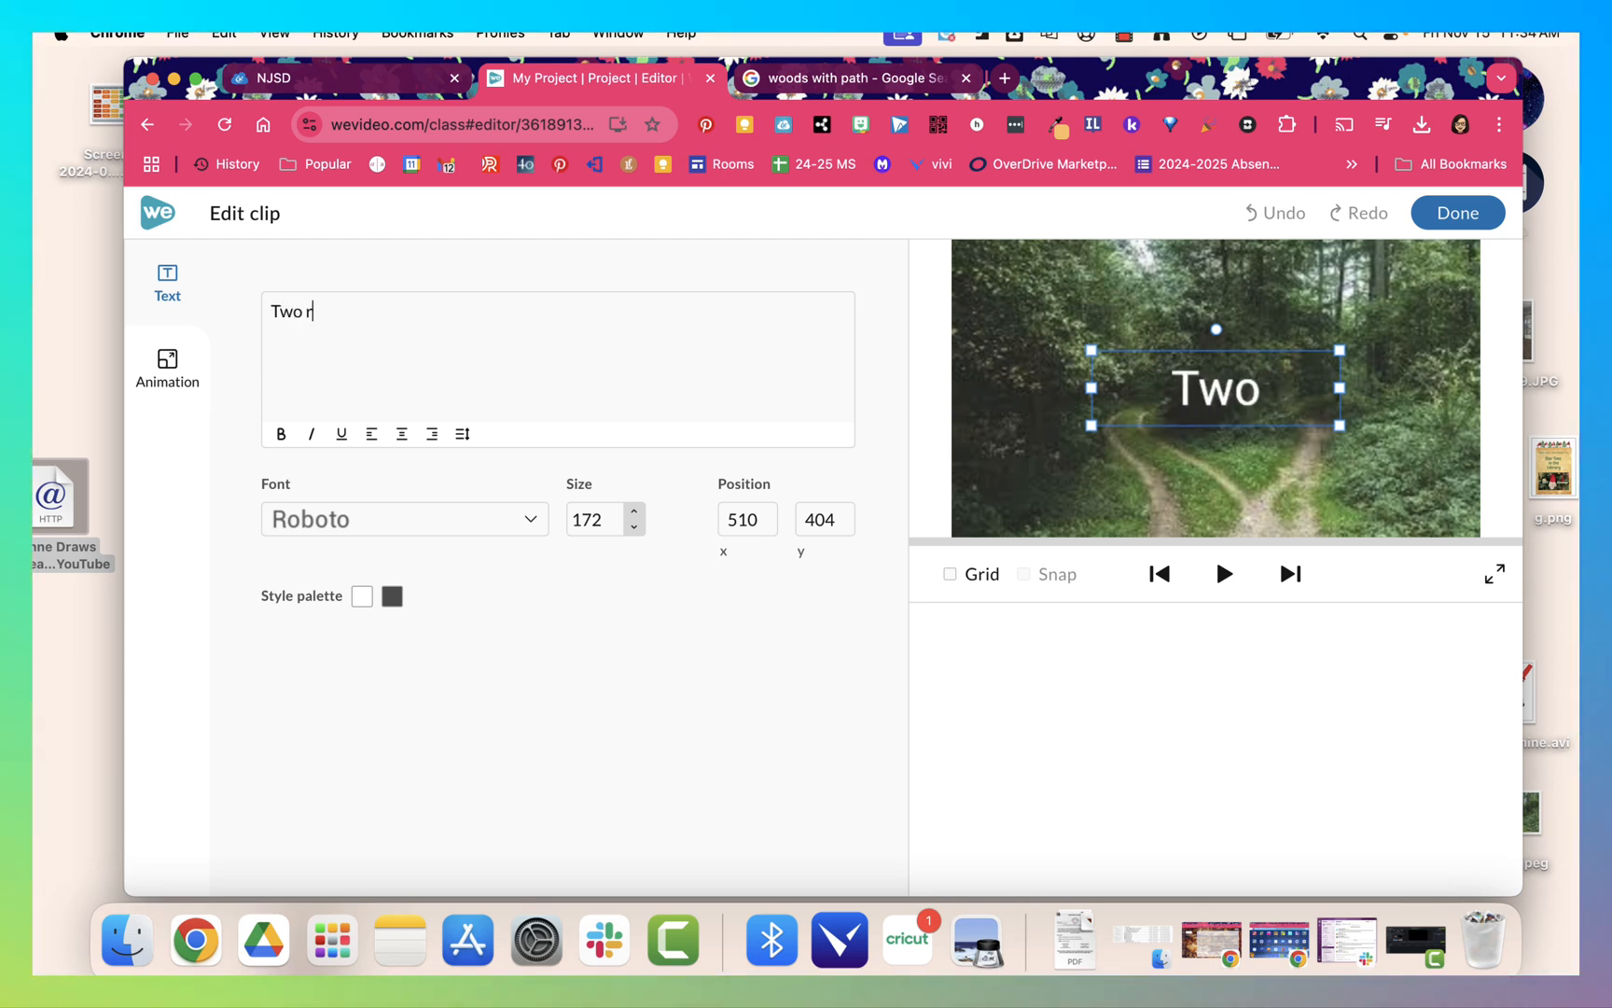
{"action": "type", "text": "oads diverged in a"}
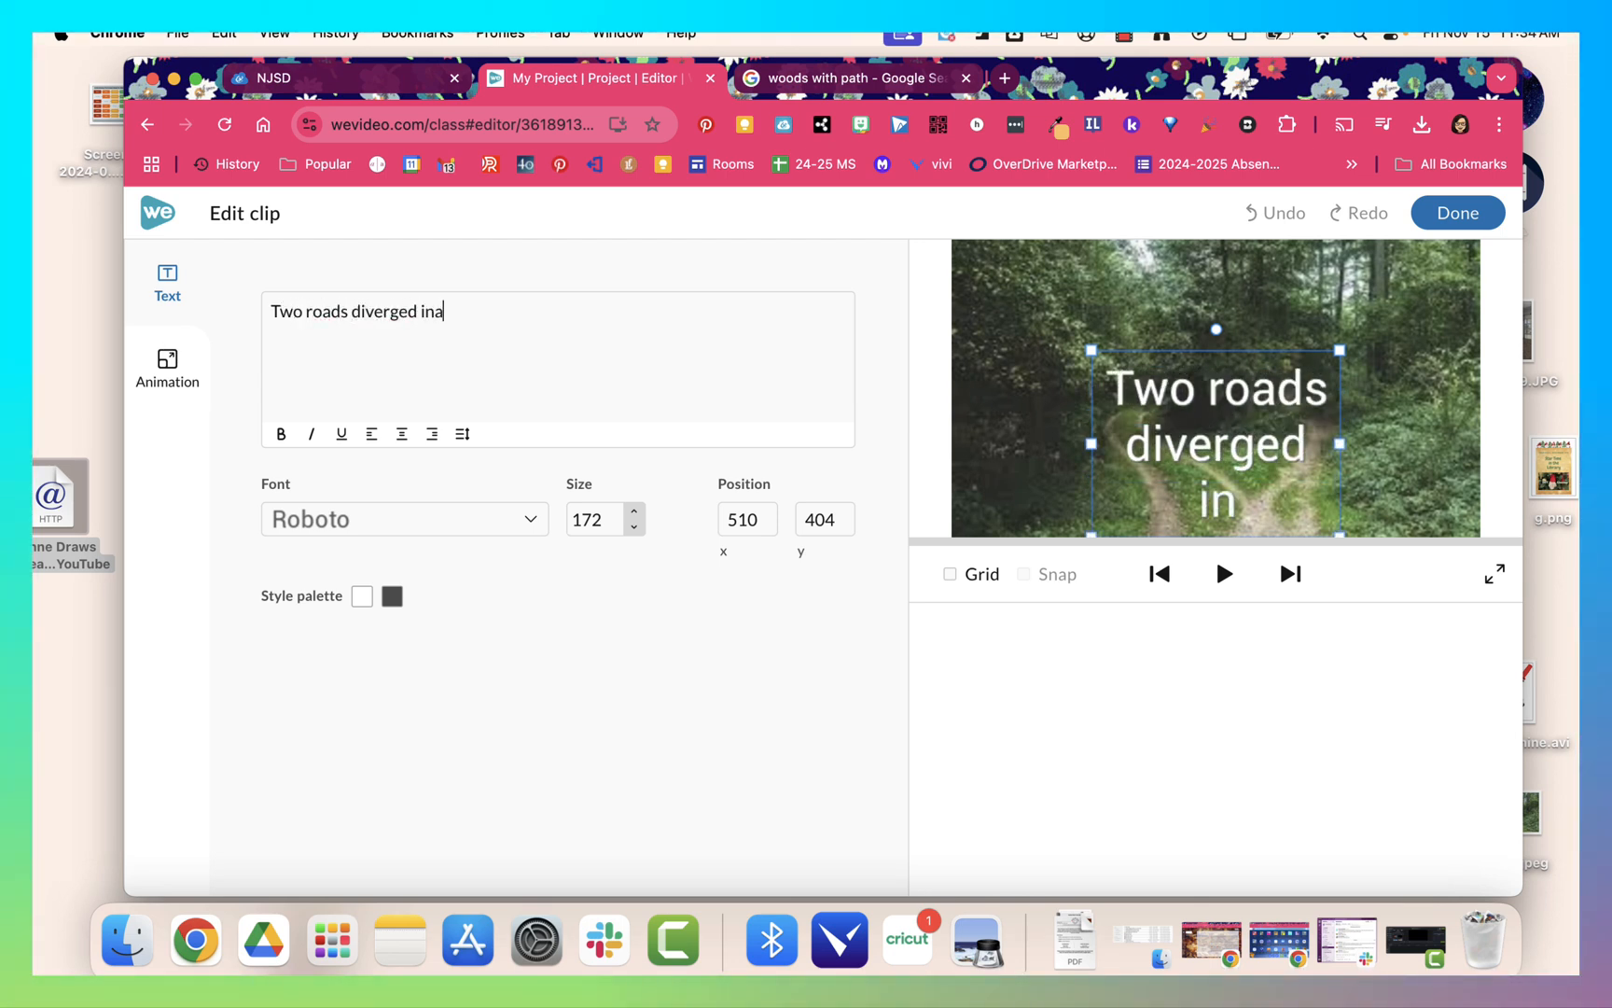
{"action": "type", "text": " yello"}
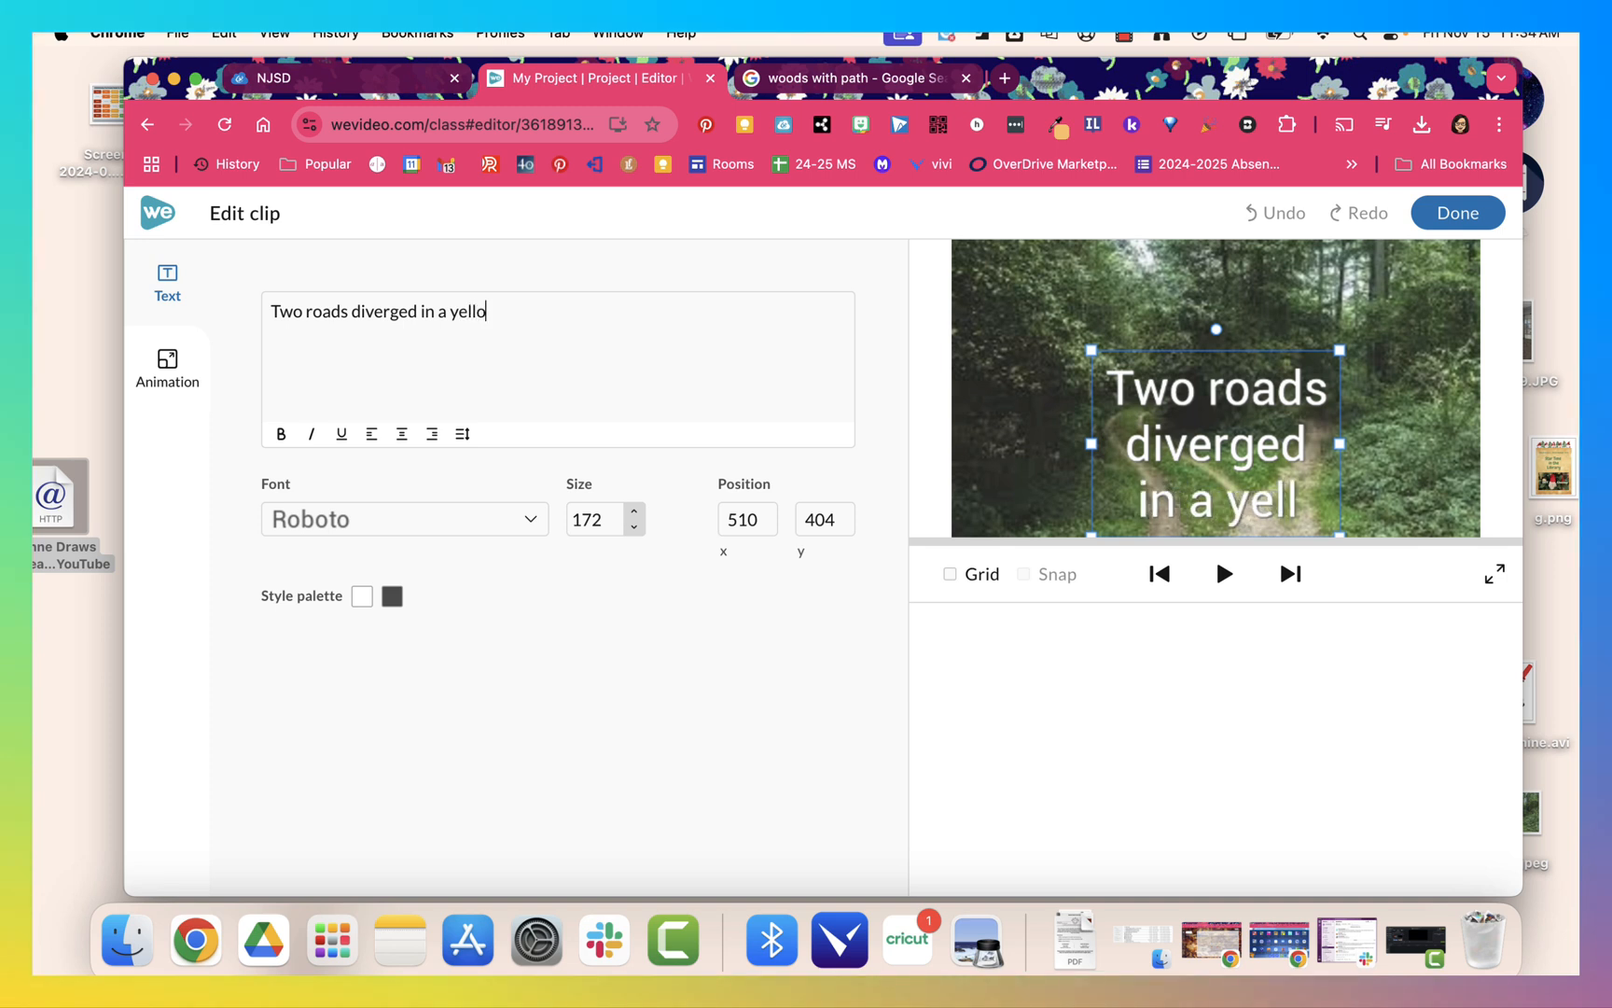
{"action": "type", "text": "w wood"}
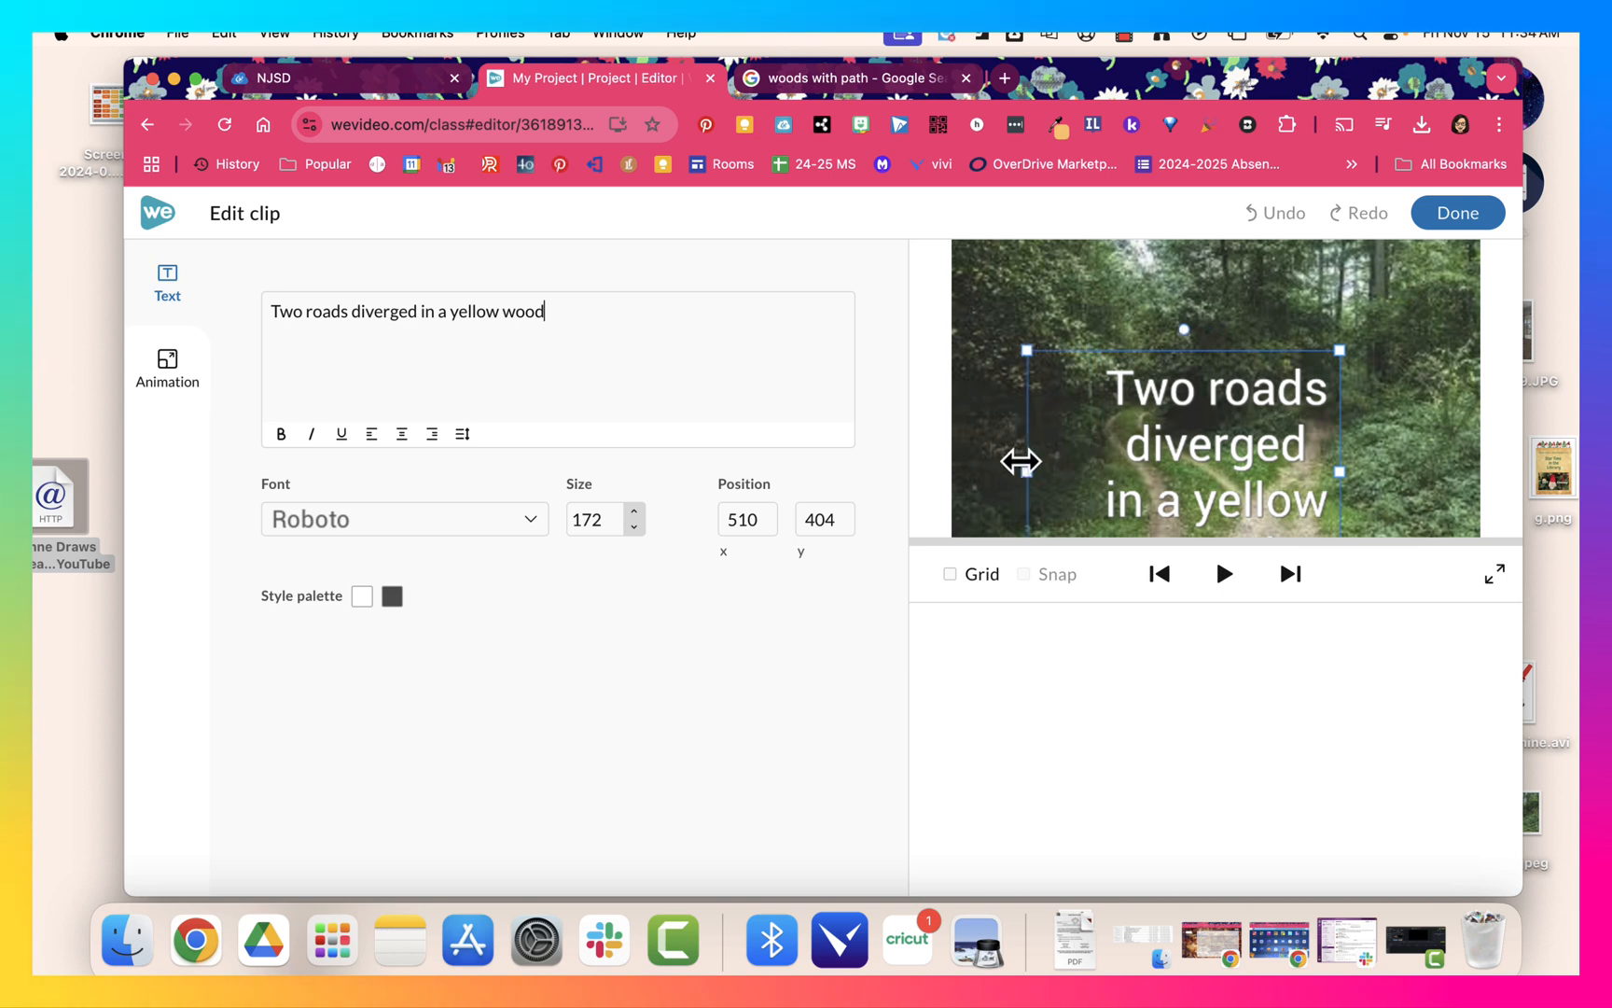
Widen the title's text box to fit two lines, move it up to about x 198, y 330, and finish editing the clip.
{"action": "left_click_drag", "start_coordinate": [1037, 454], "coordinate": [1040, 454]}
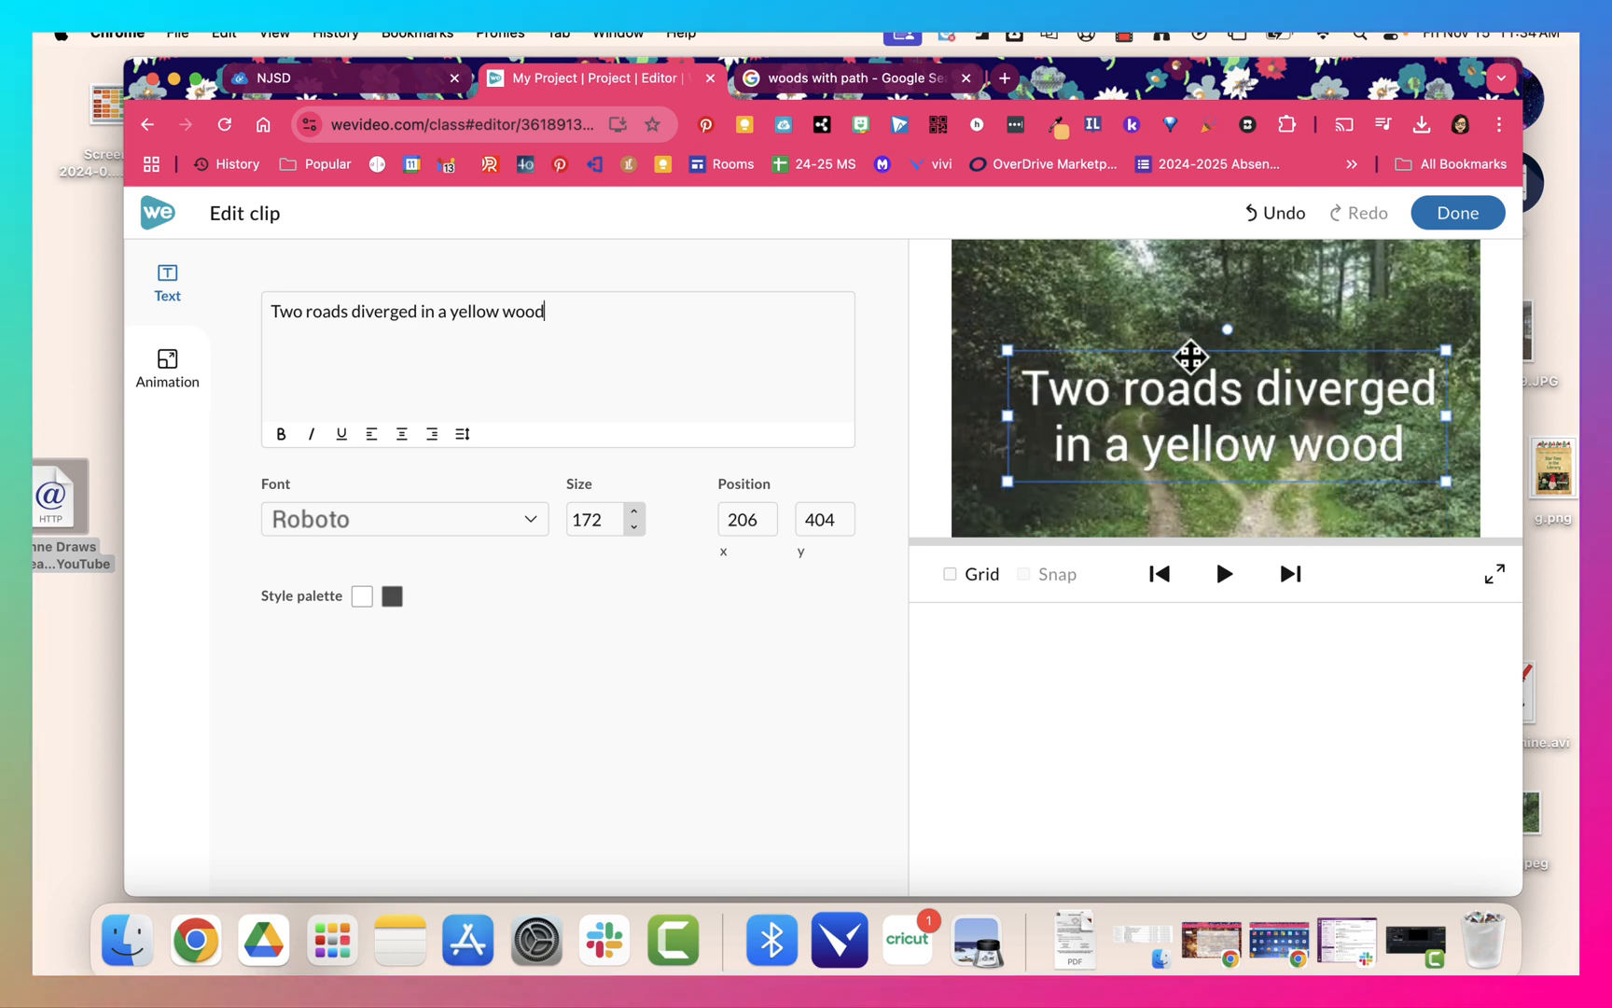
{"action": "left_click_drag", "start_coordinate": [1189, 357], "coordinate": [1186, 333]}
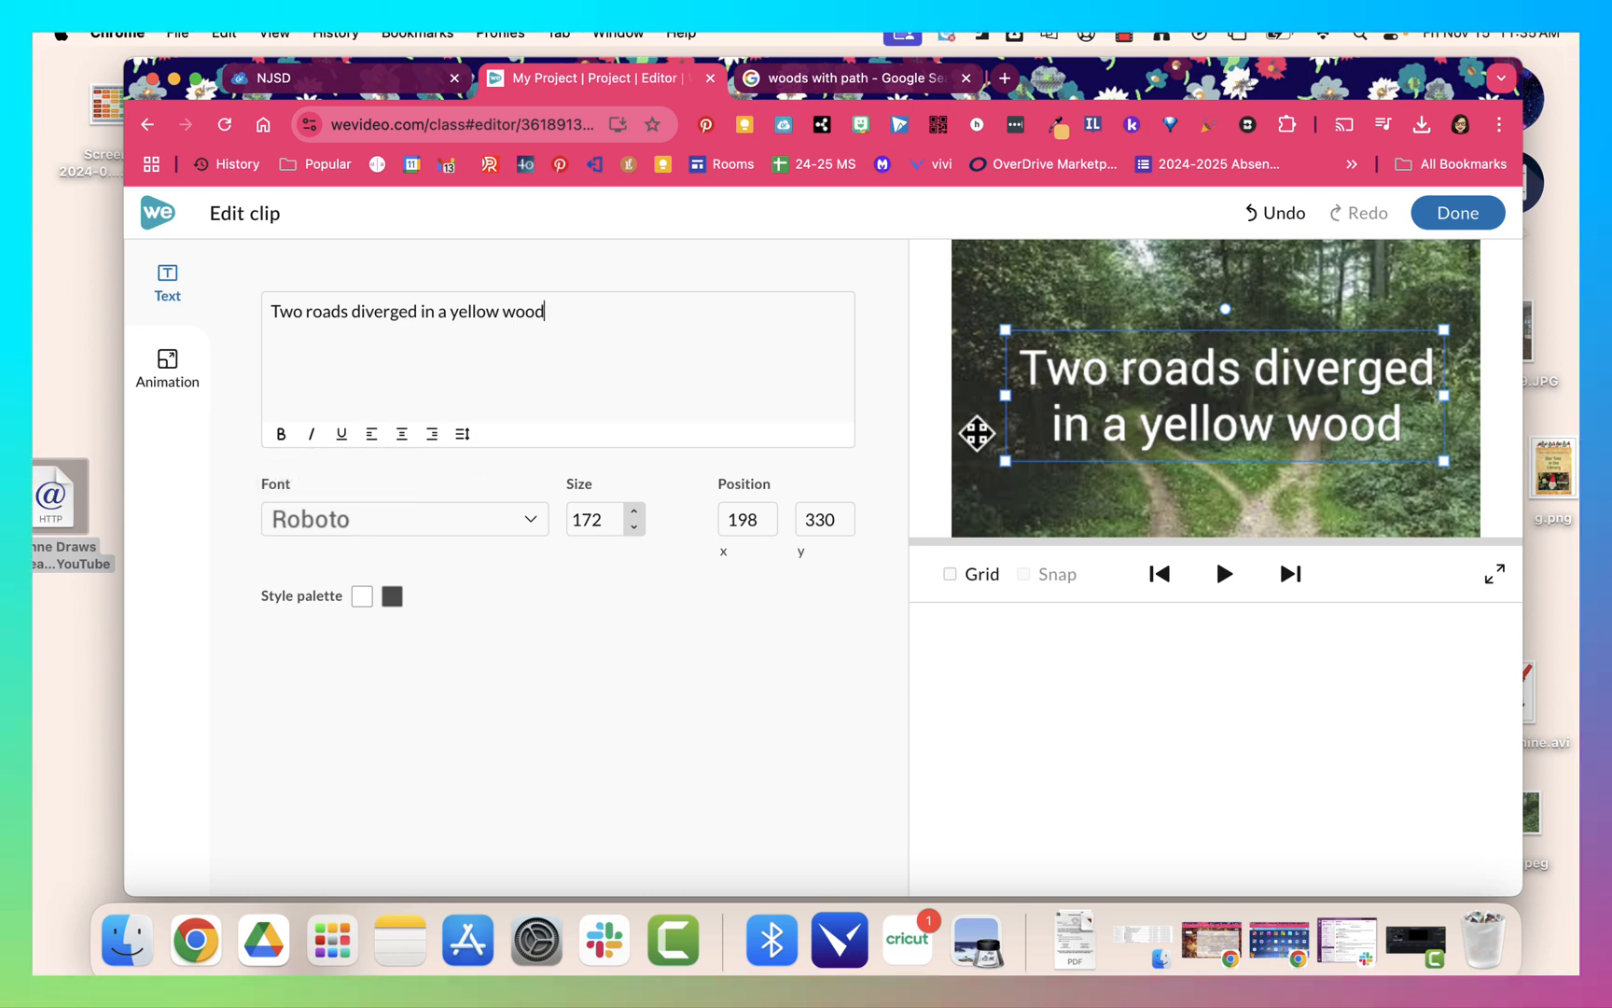
{"action": "left_click", "coordinate": [1493, 225]}
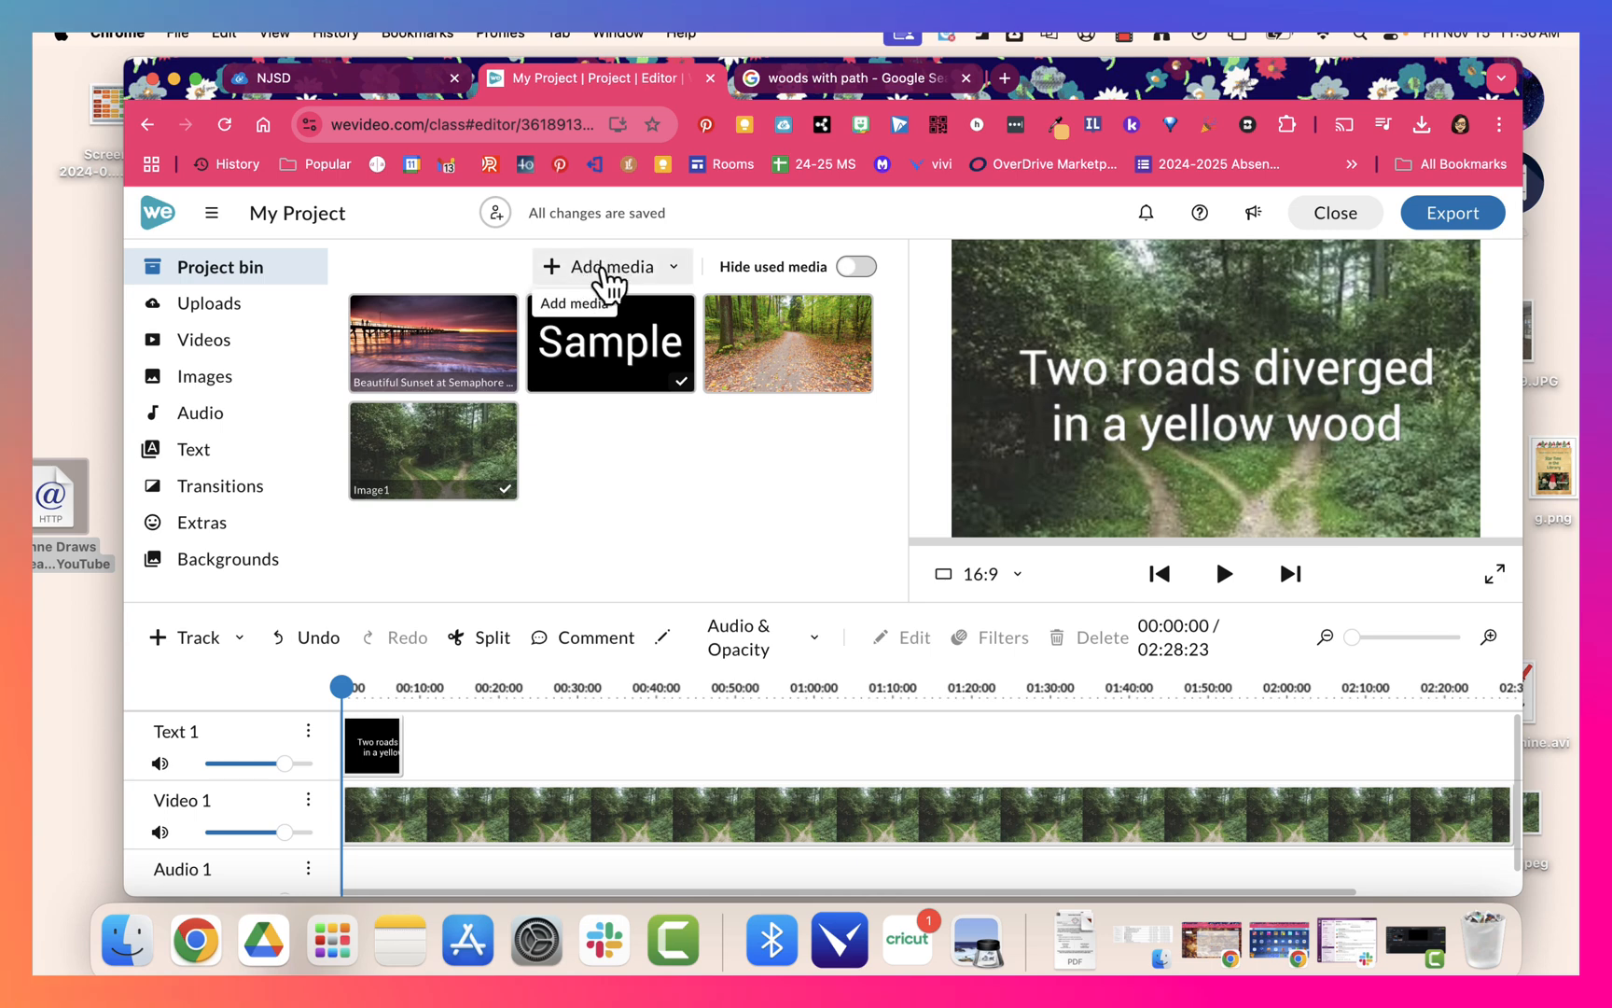
Record a voice narration of about 5 seconds with the default MacBook Air microphone, preview it and save it to the project.
{"action": "left_click", "coordinate": [676, 269]}
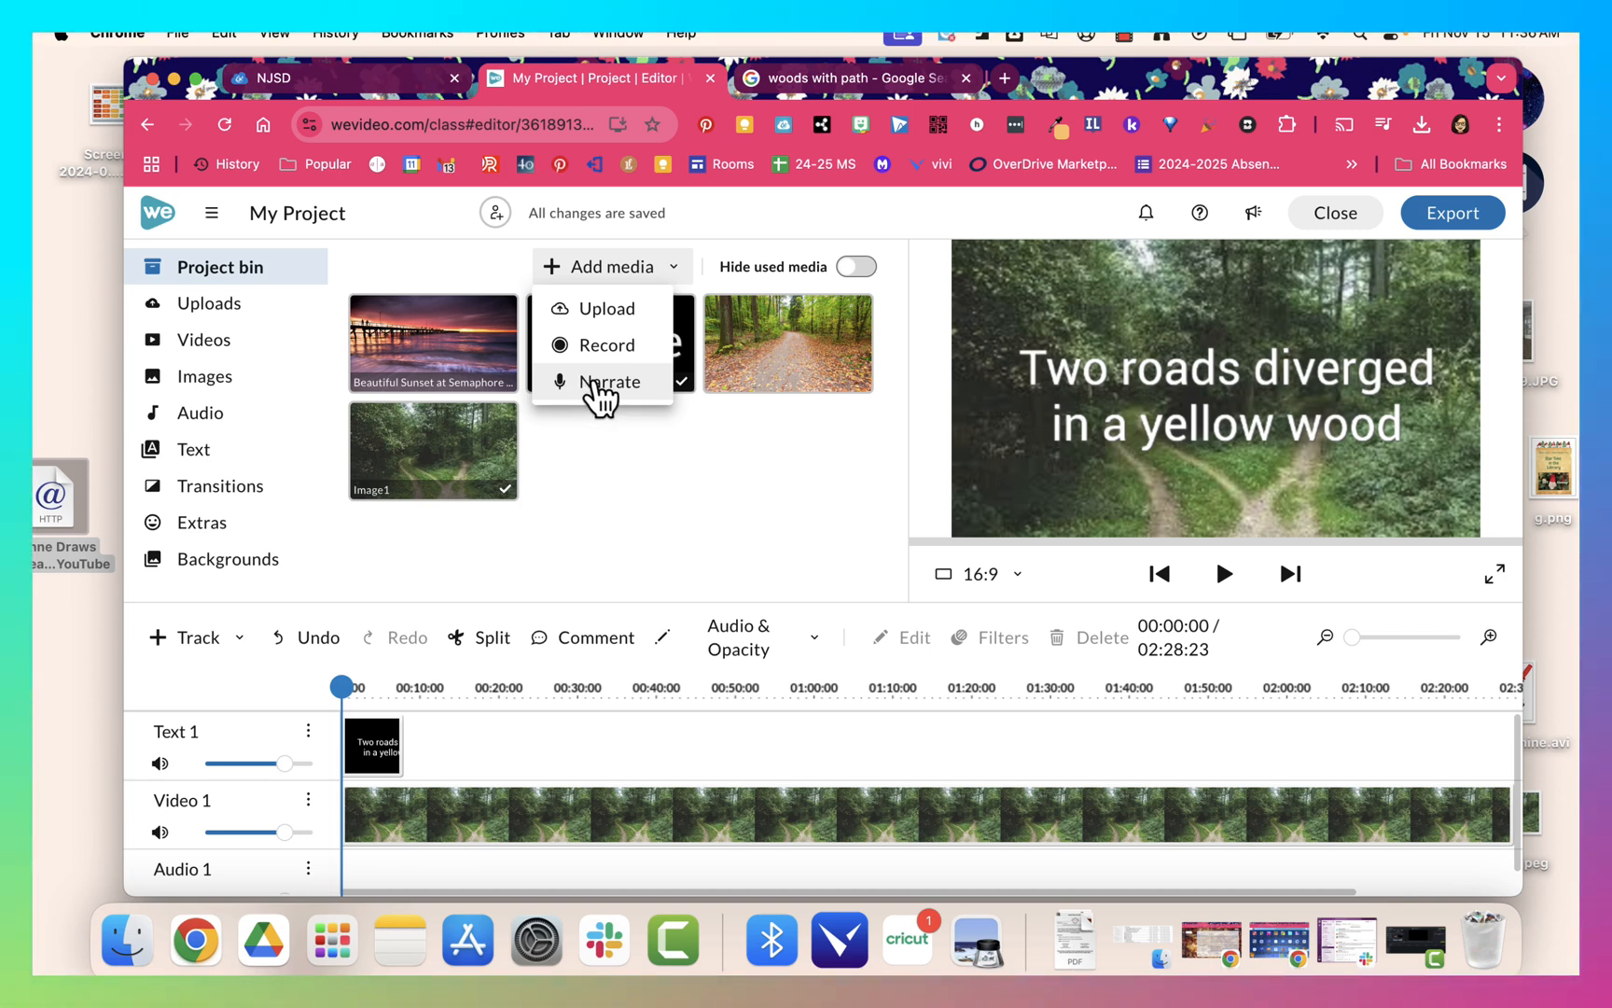
{"action": "left_click", "coordinate": [597, 385]}
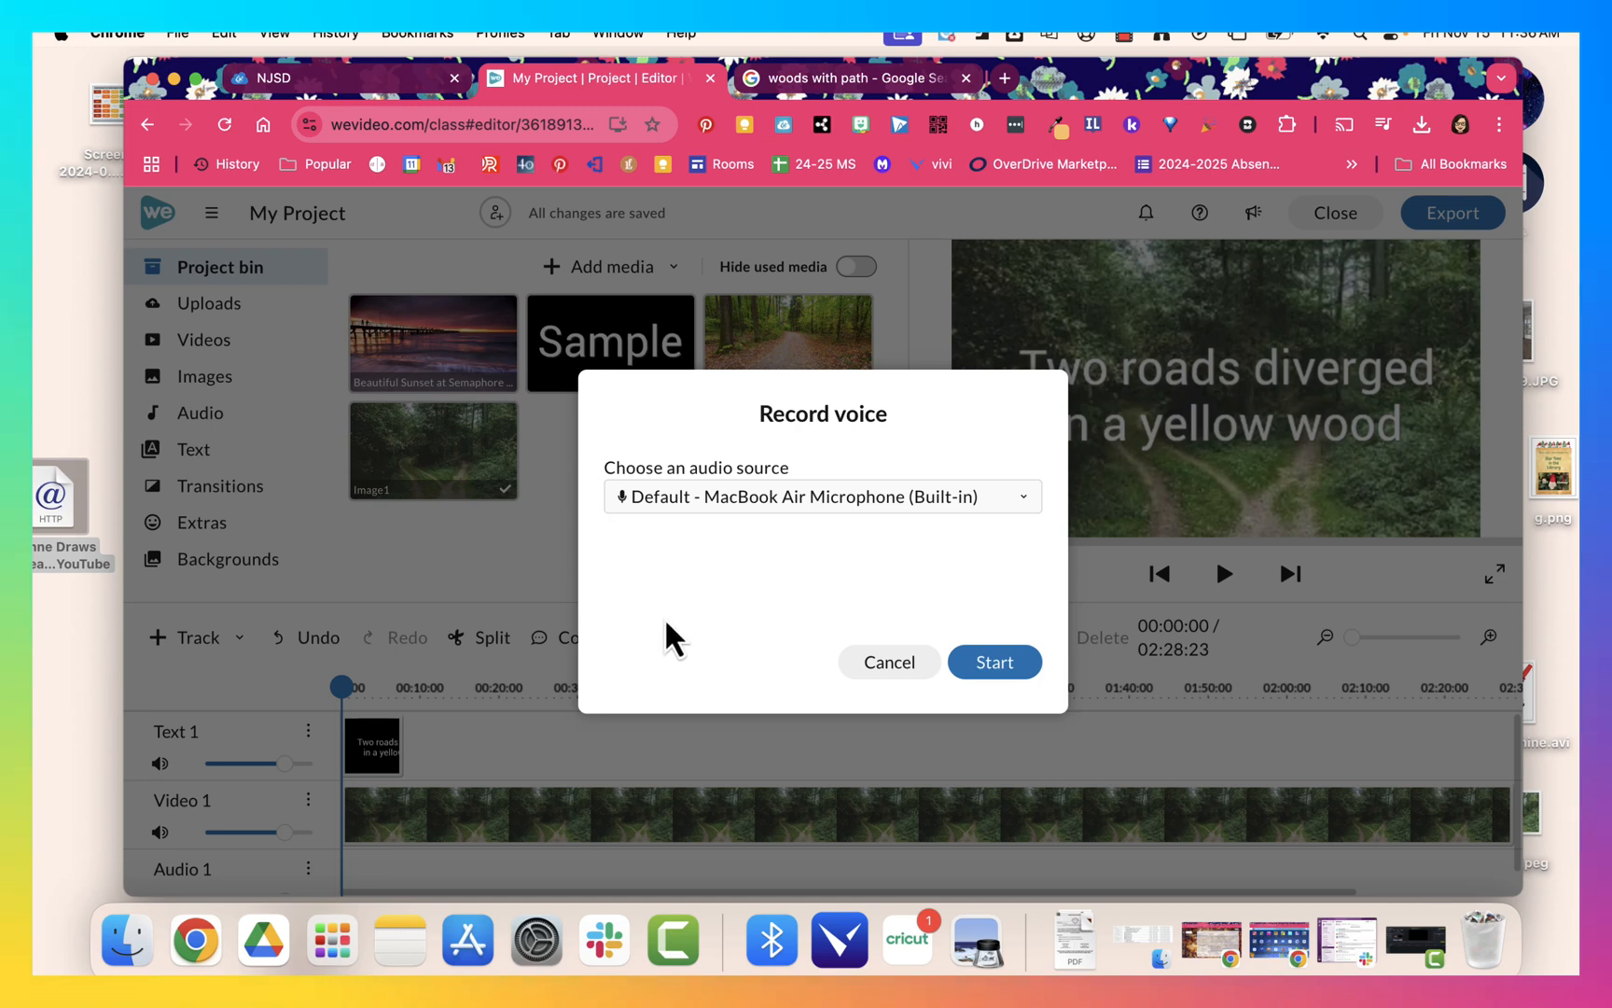
{"action": "left_click", "coordinate": [1017, 666]}
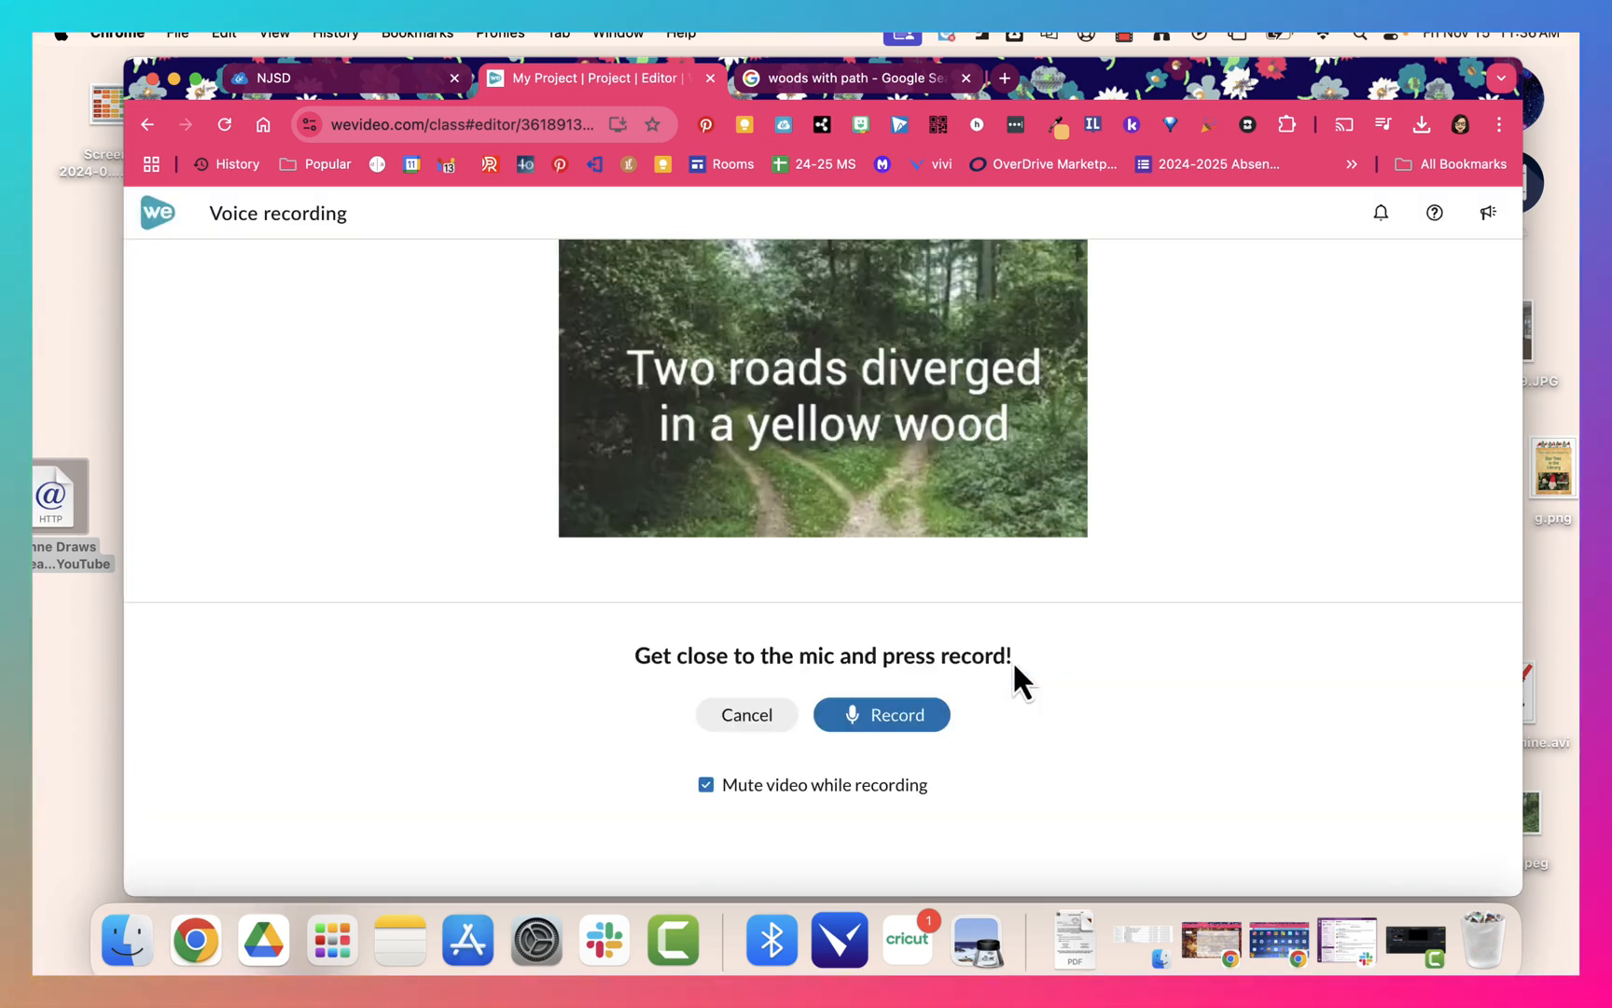
{"action": "left_click", "coordinate": [882, 714]}
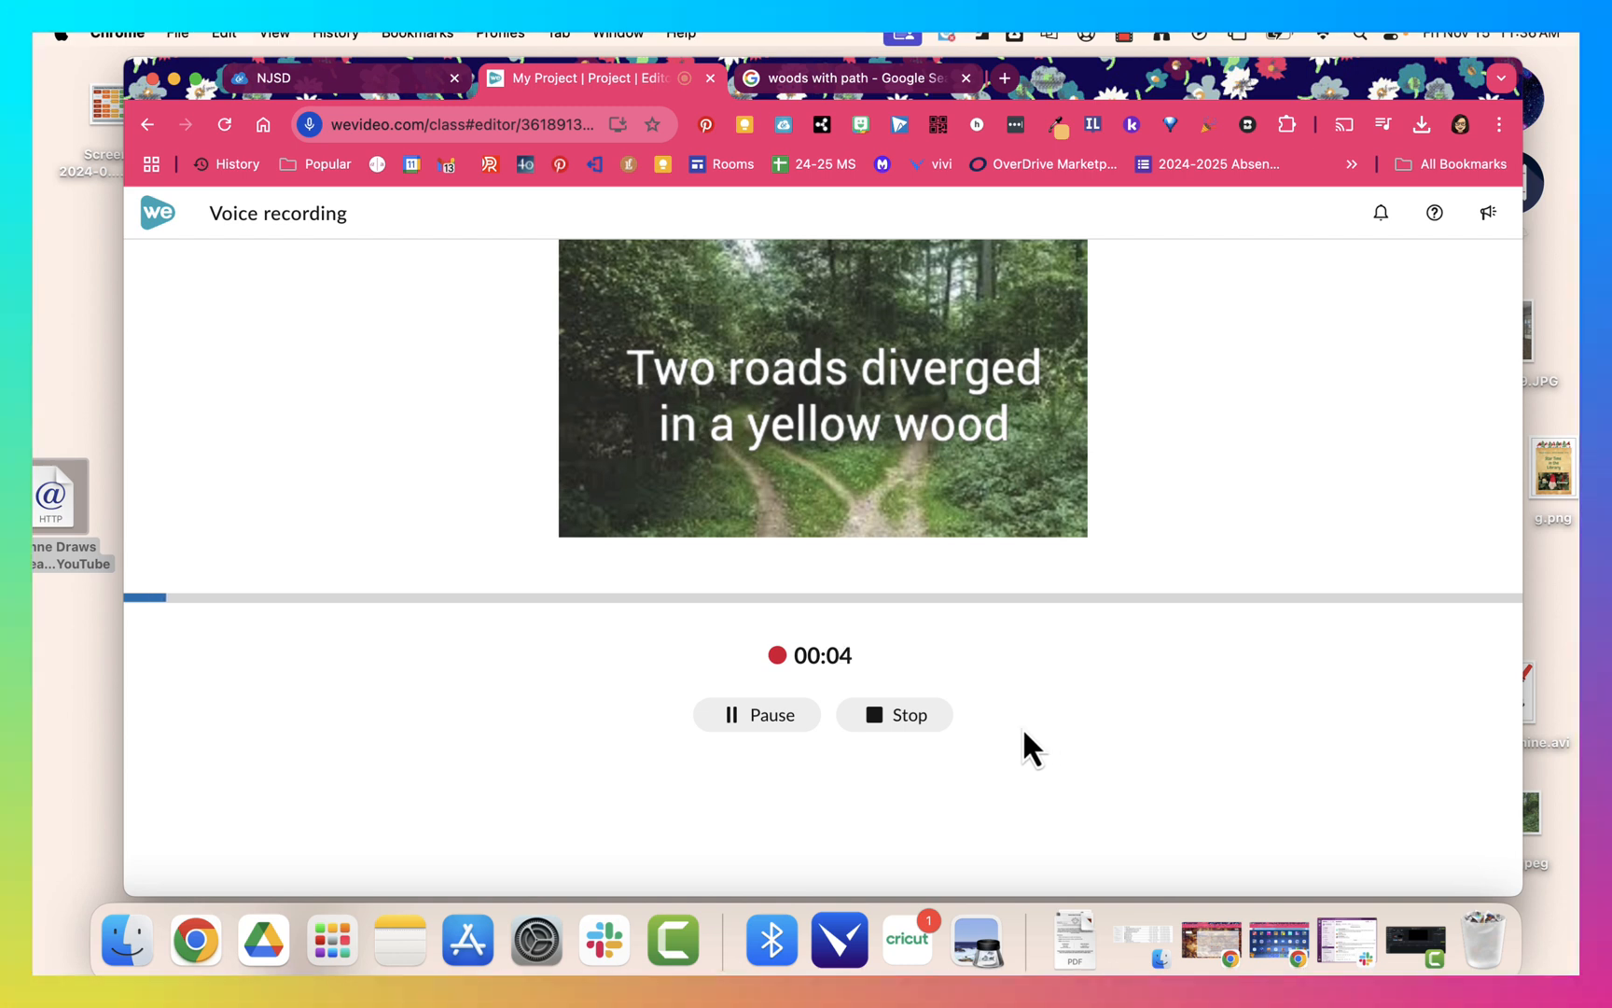
{"action": "left_click", "coordinate": [906, 721]}
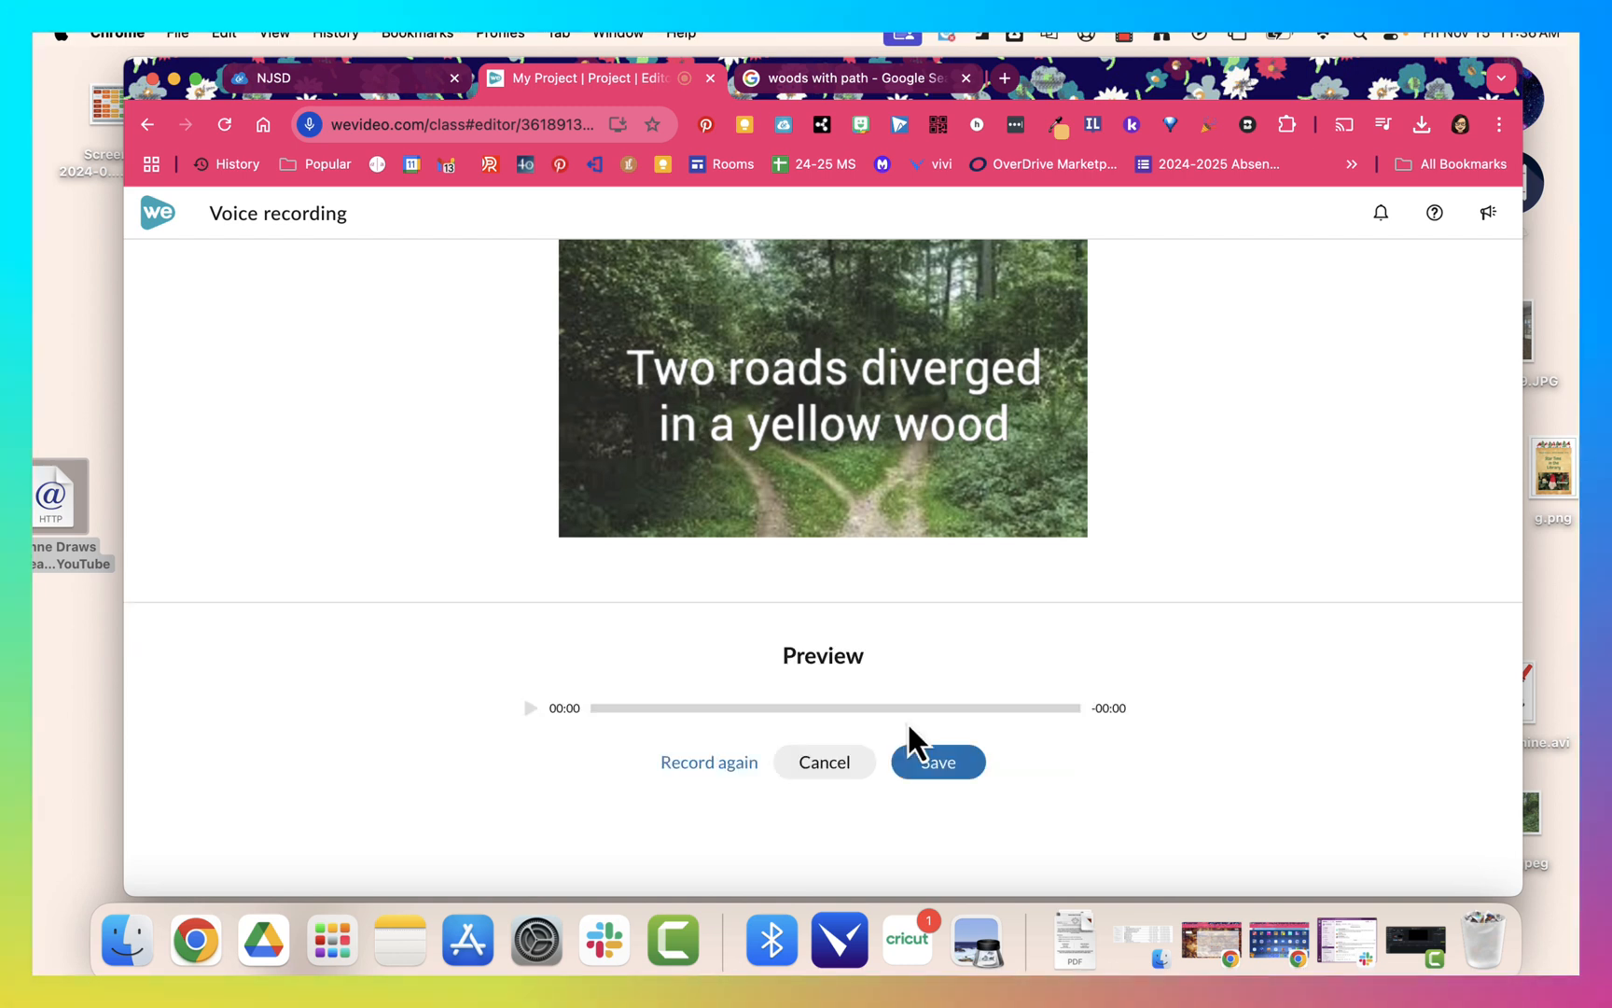
{"action": "left_click", "coordinate": [526, 707]}
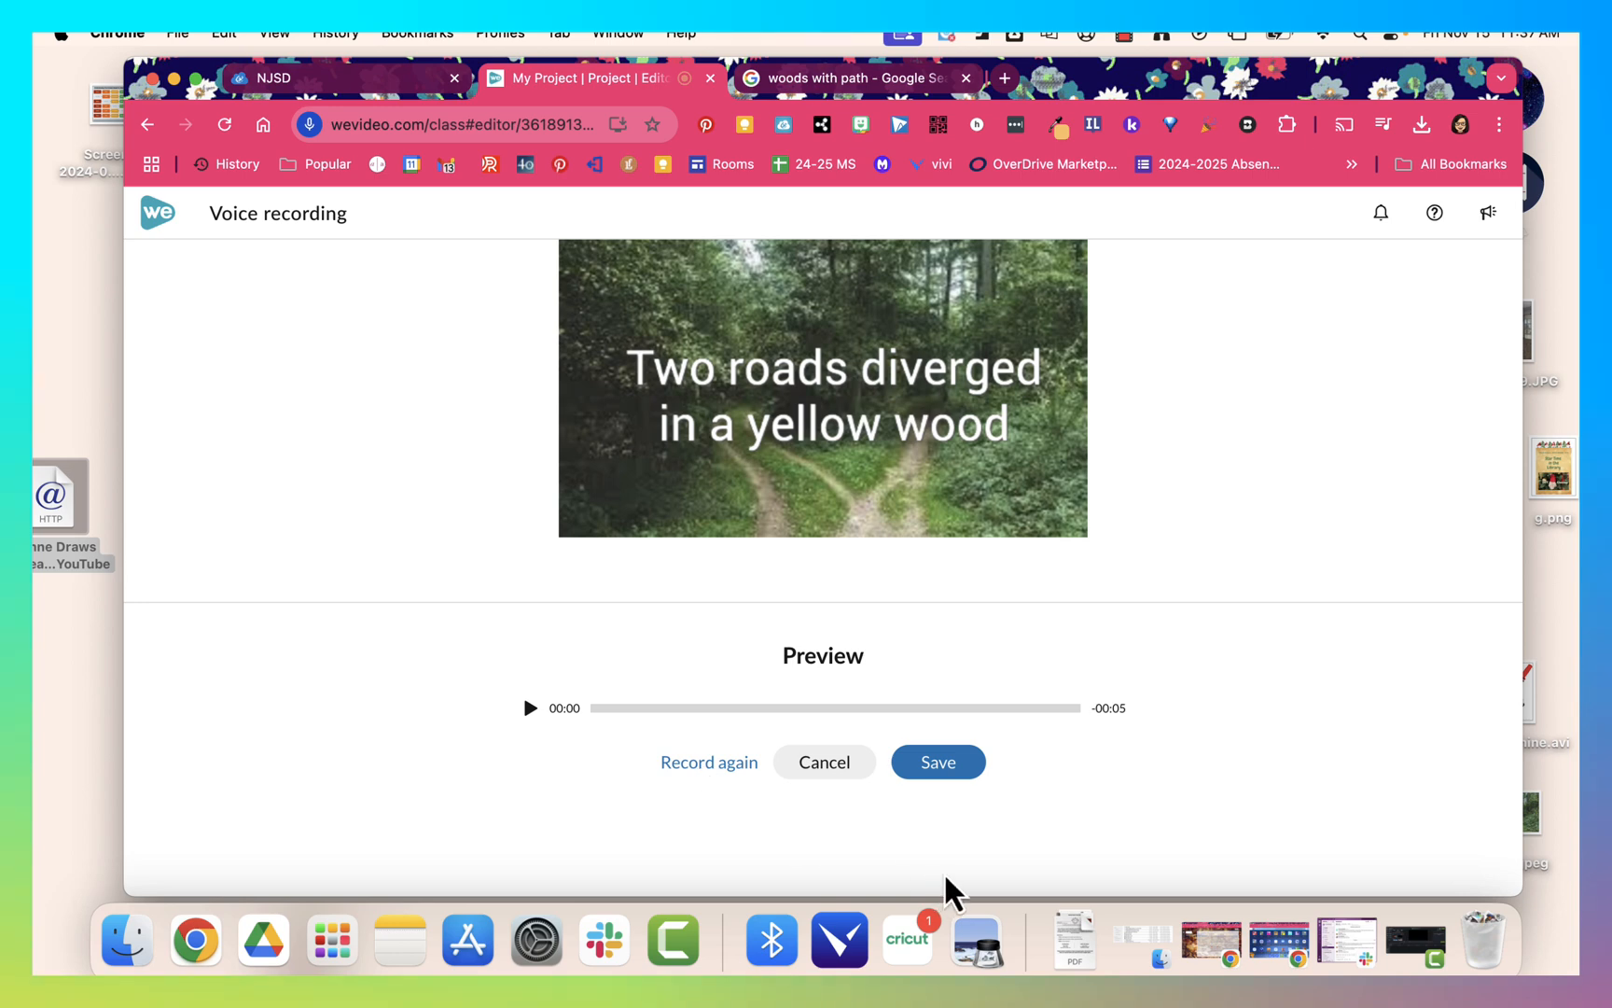
{"action": "left_click", "coordinate": [939, 763]}
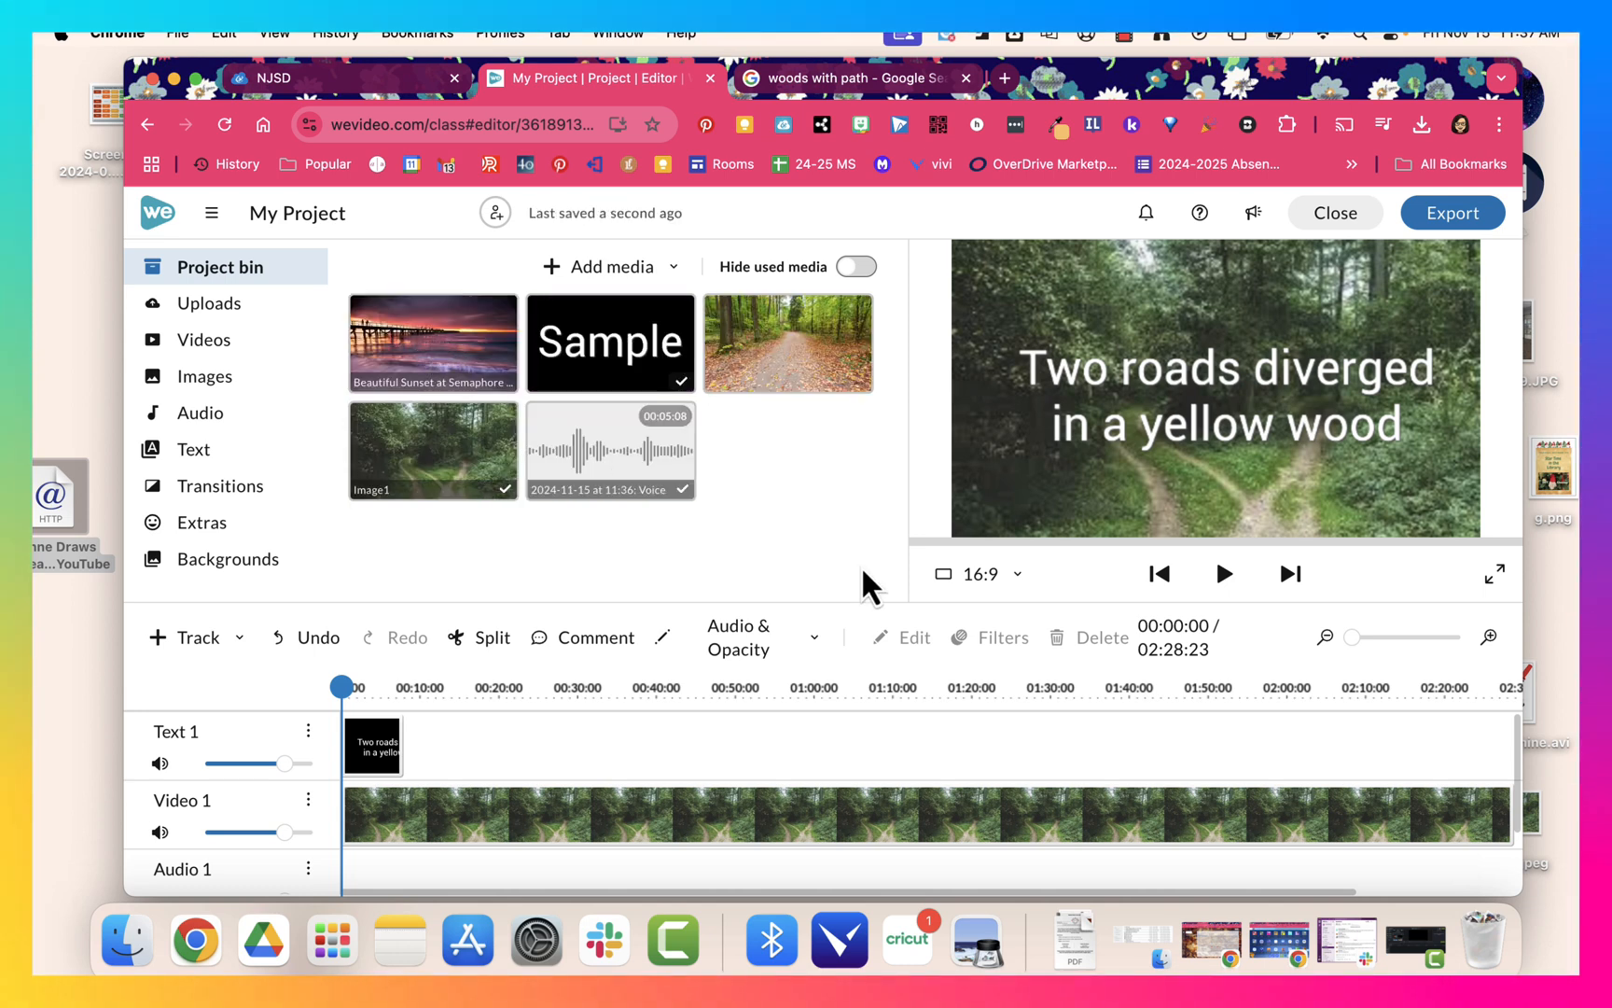
Place the recorded voice clip at the start of the Audio 1 track and play the project.
{"action": "left_click_drag", "start_coordinate": [610, 445], "coordinate": [366, 860]}
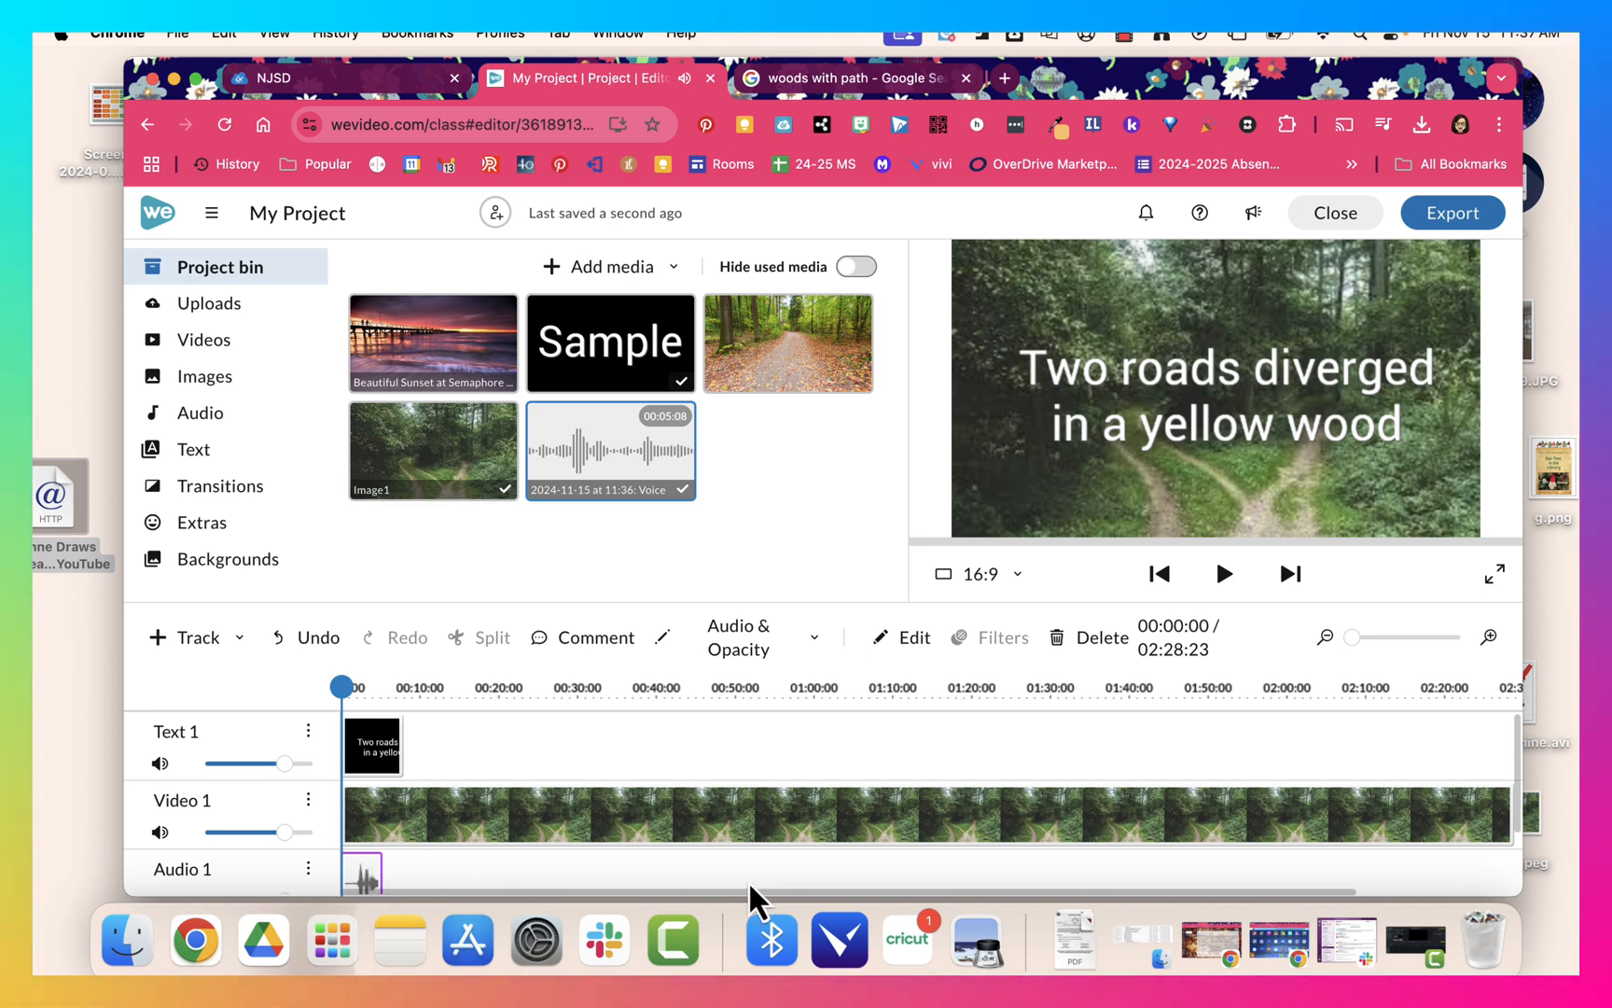
{"action": "scroll", "coordinate": [597, 780], "scroll_direction": "down", "scroll_amount": 2}
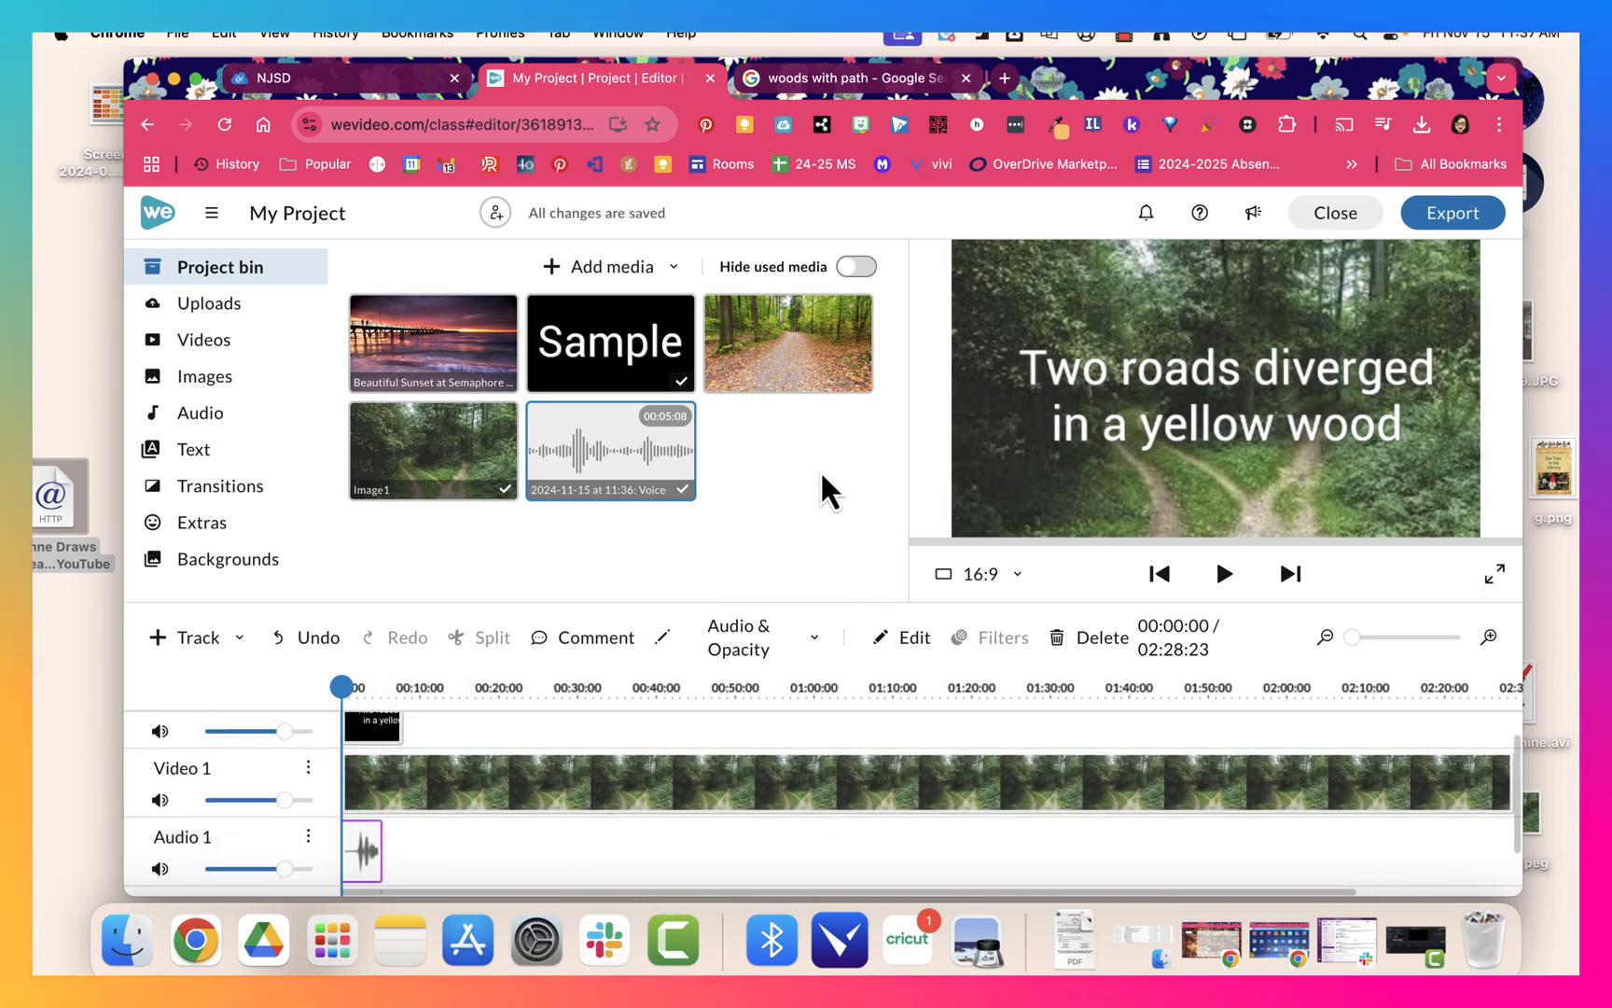
{"action": "left_click", "coordinate": [1225, 574]}
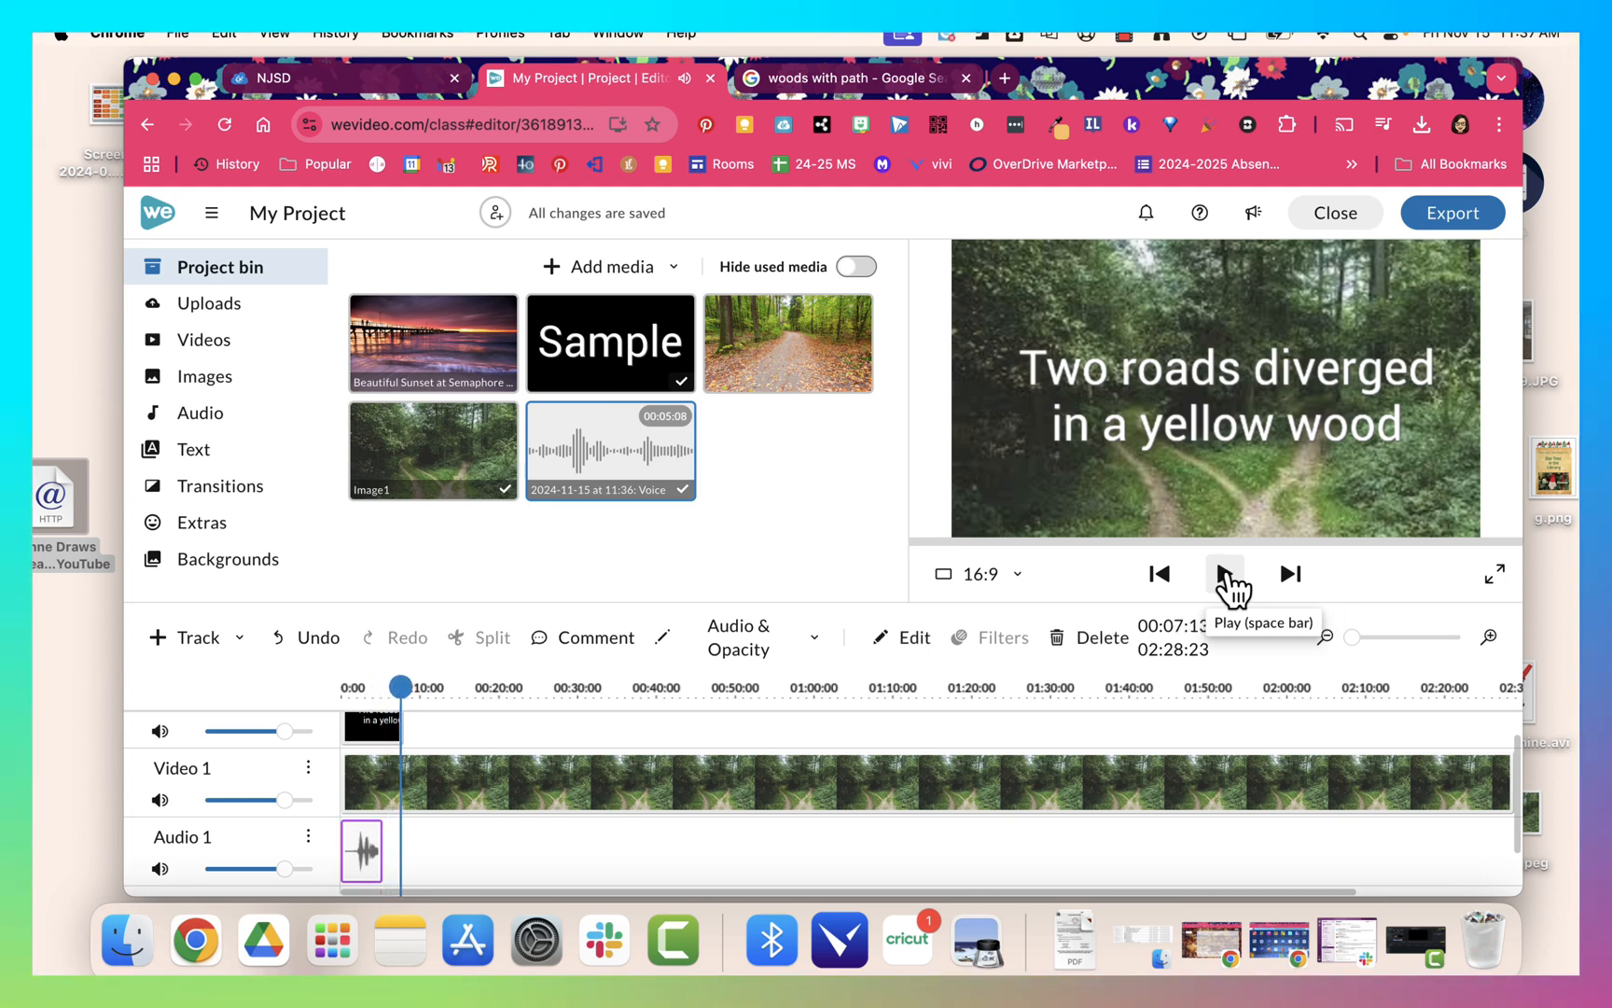
Split the forest image clip on Video 1 at 00:05:07 and delete the part after the split.
{"action": "left_click", "coordinate": [603, 793]}
{"action": "left_click", "coordinate": [572, 797]}
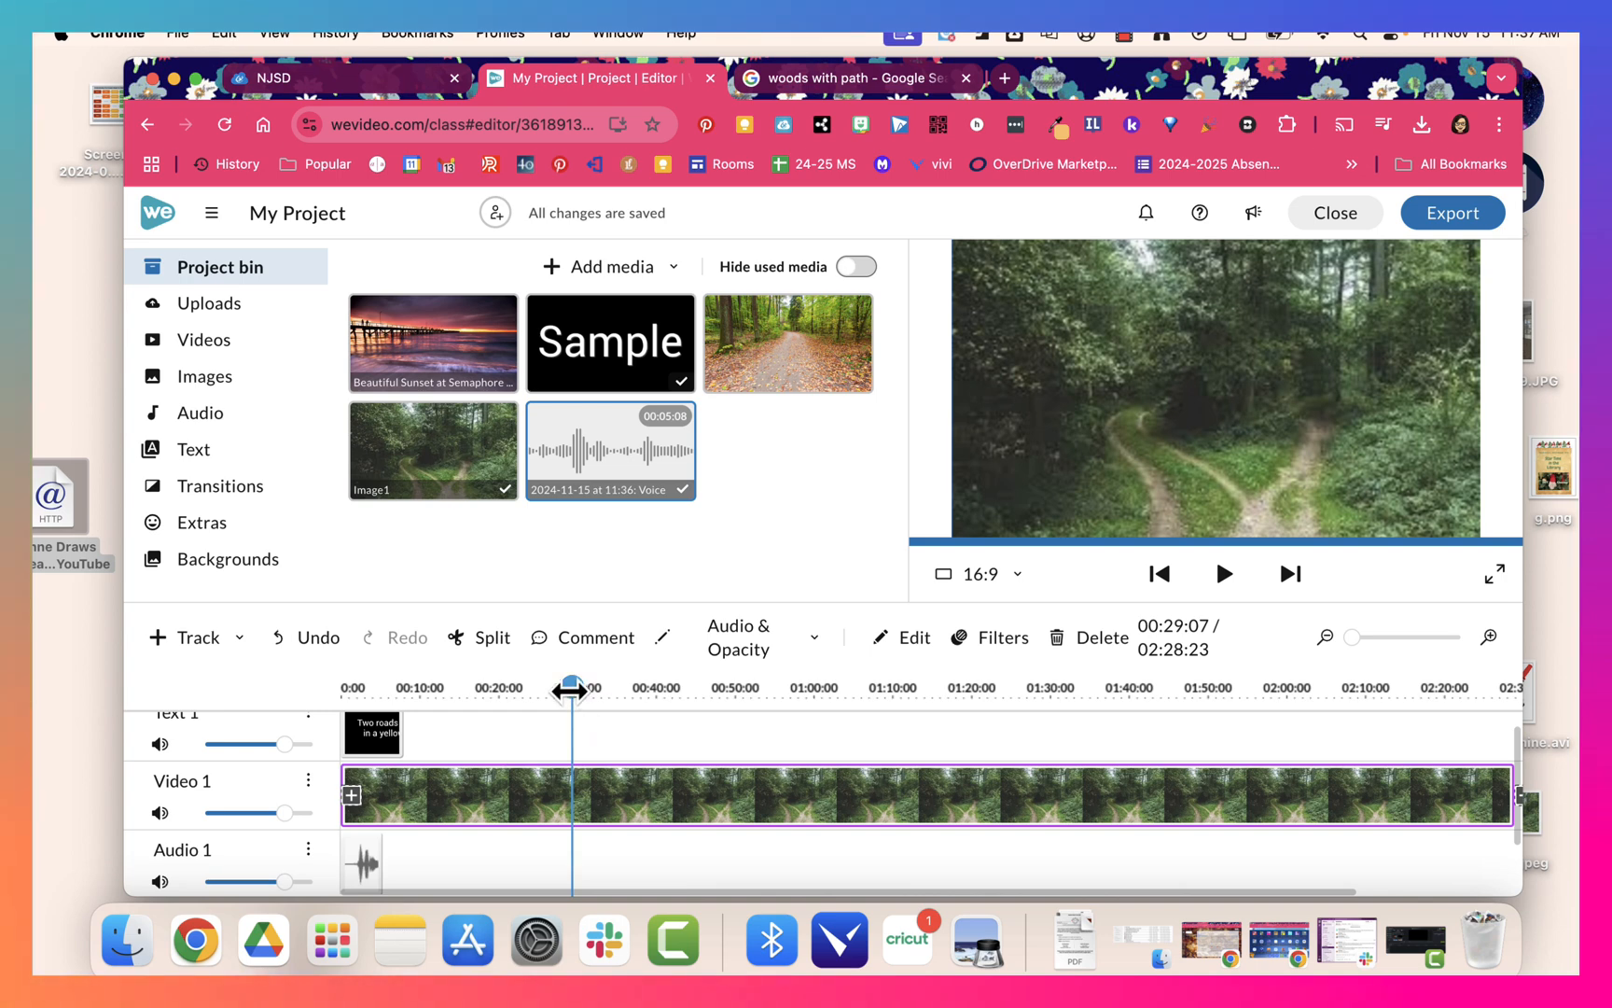
{"action": "left_click_drag", "start_coordinate": [577, 692], "coordinate": [399, 692]}
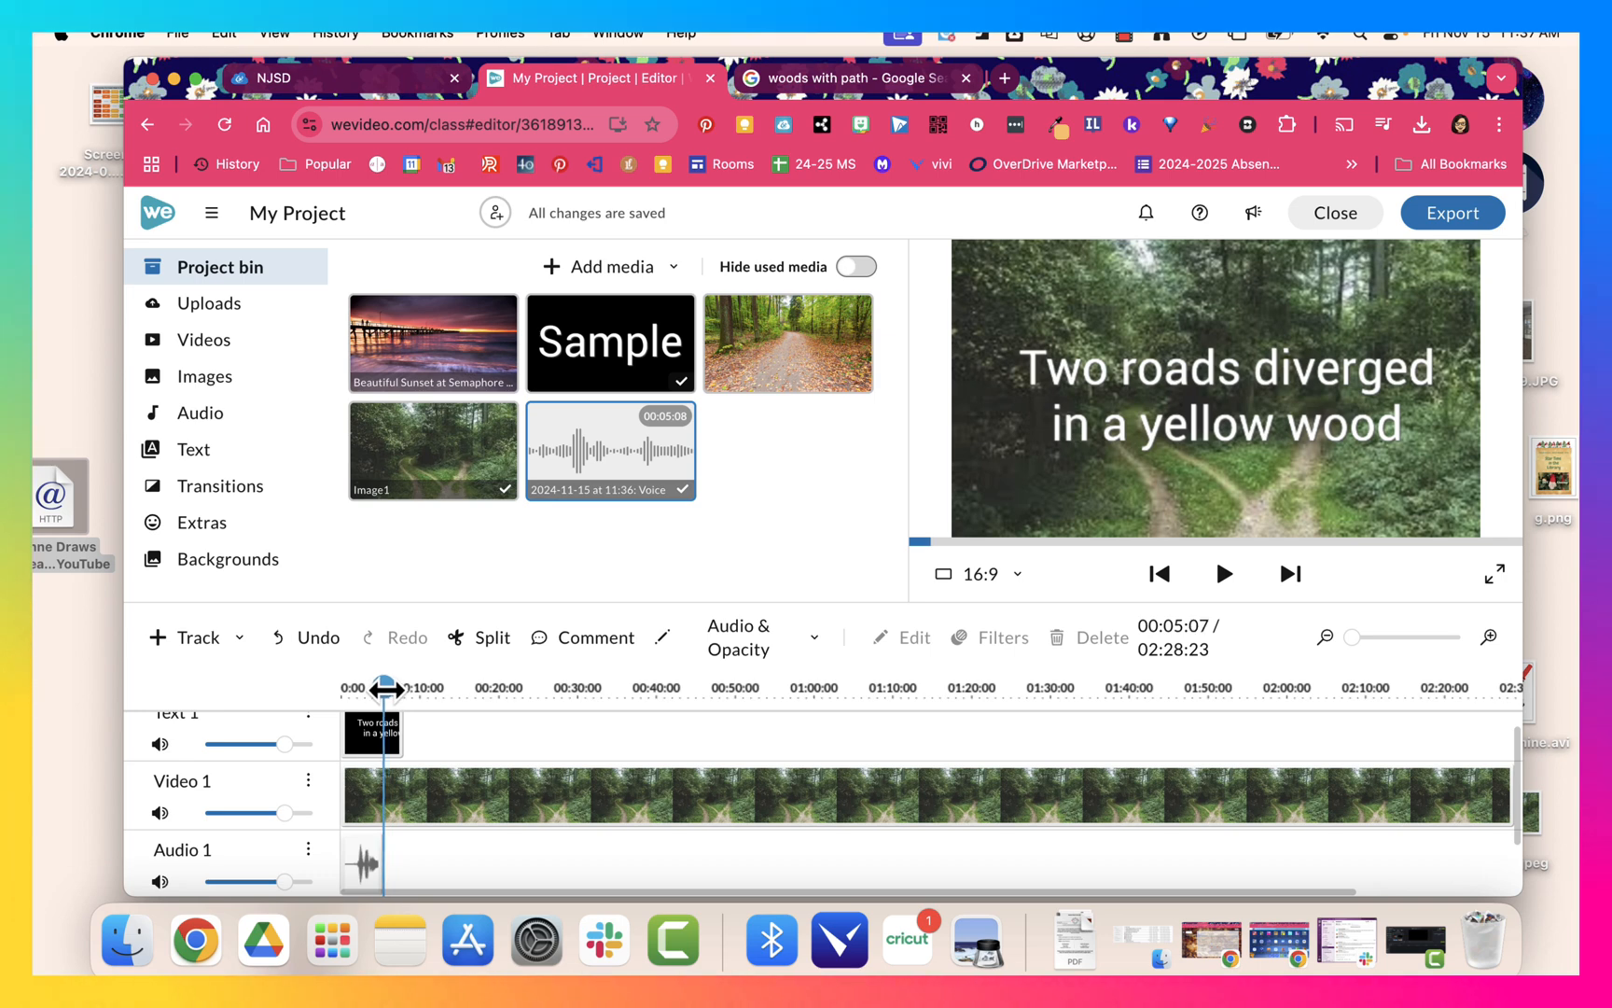
{"action": "left_click_drag", "start_coordinate": [386, 691], "coordinate": [387, 690]}
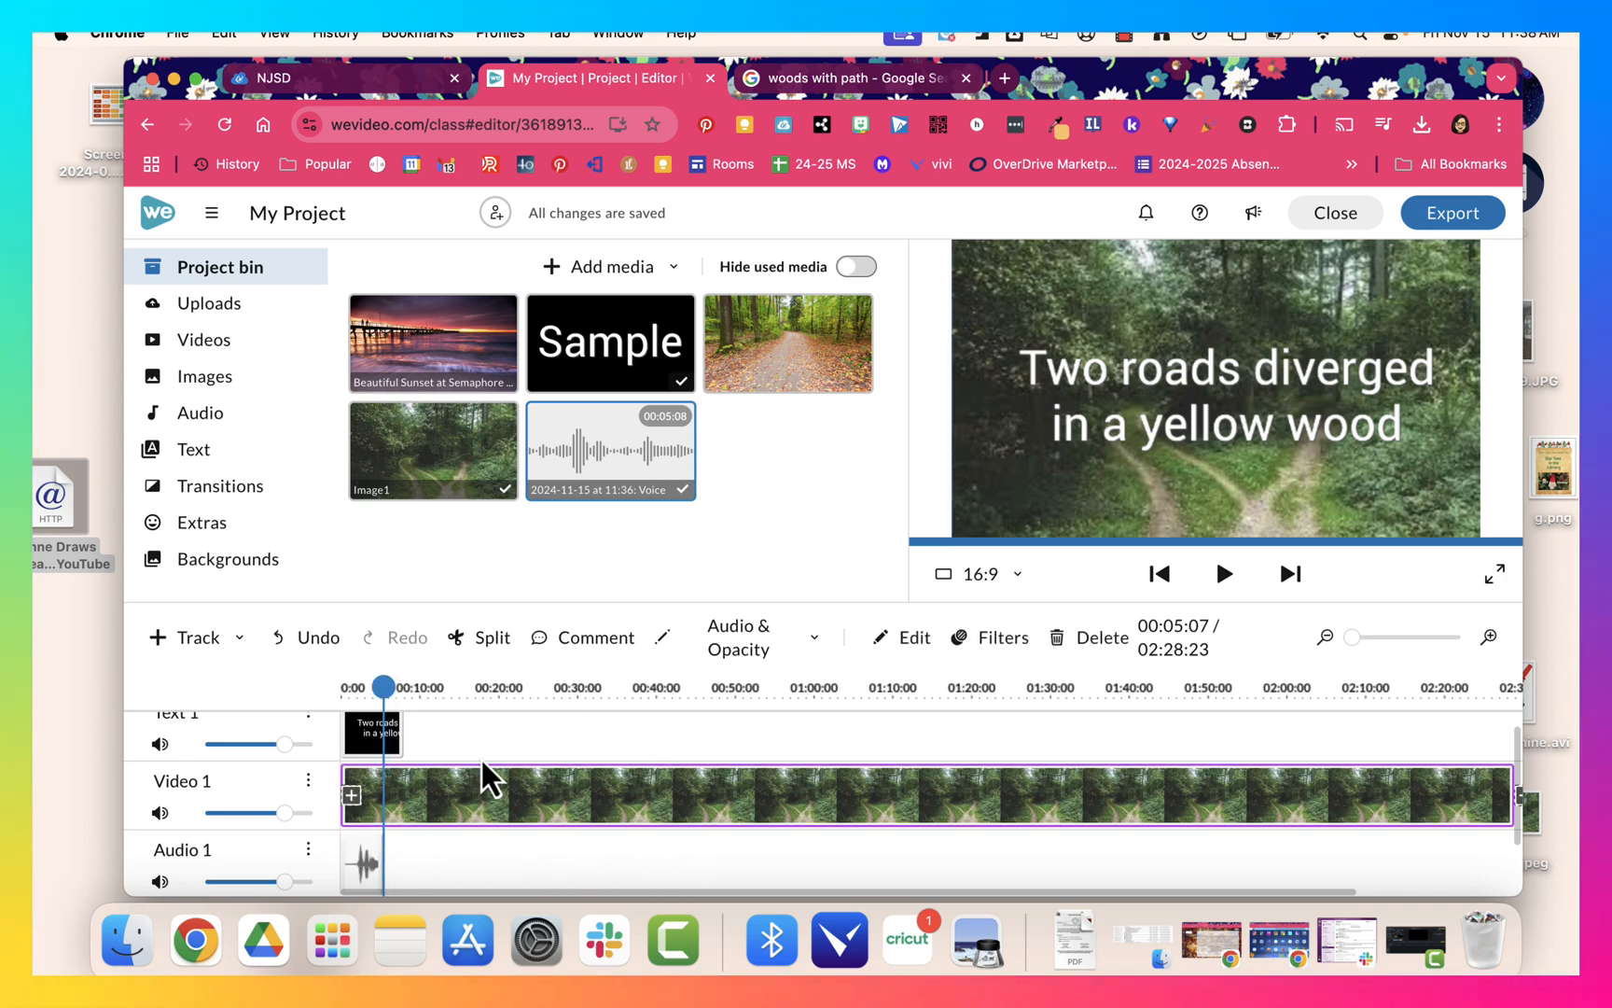
{"action": "left_click", "coordinate": [483, 642]}
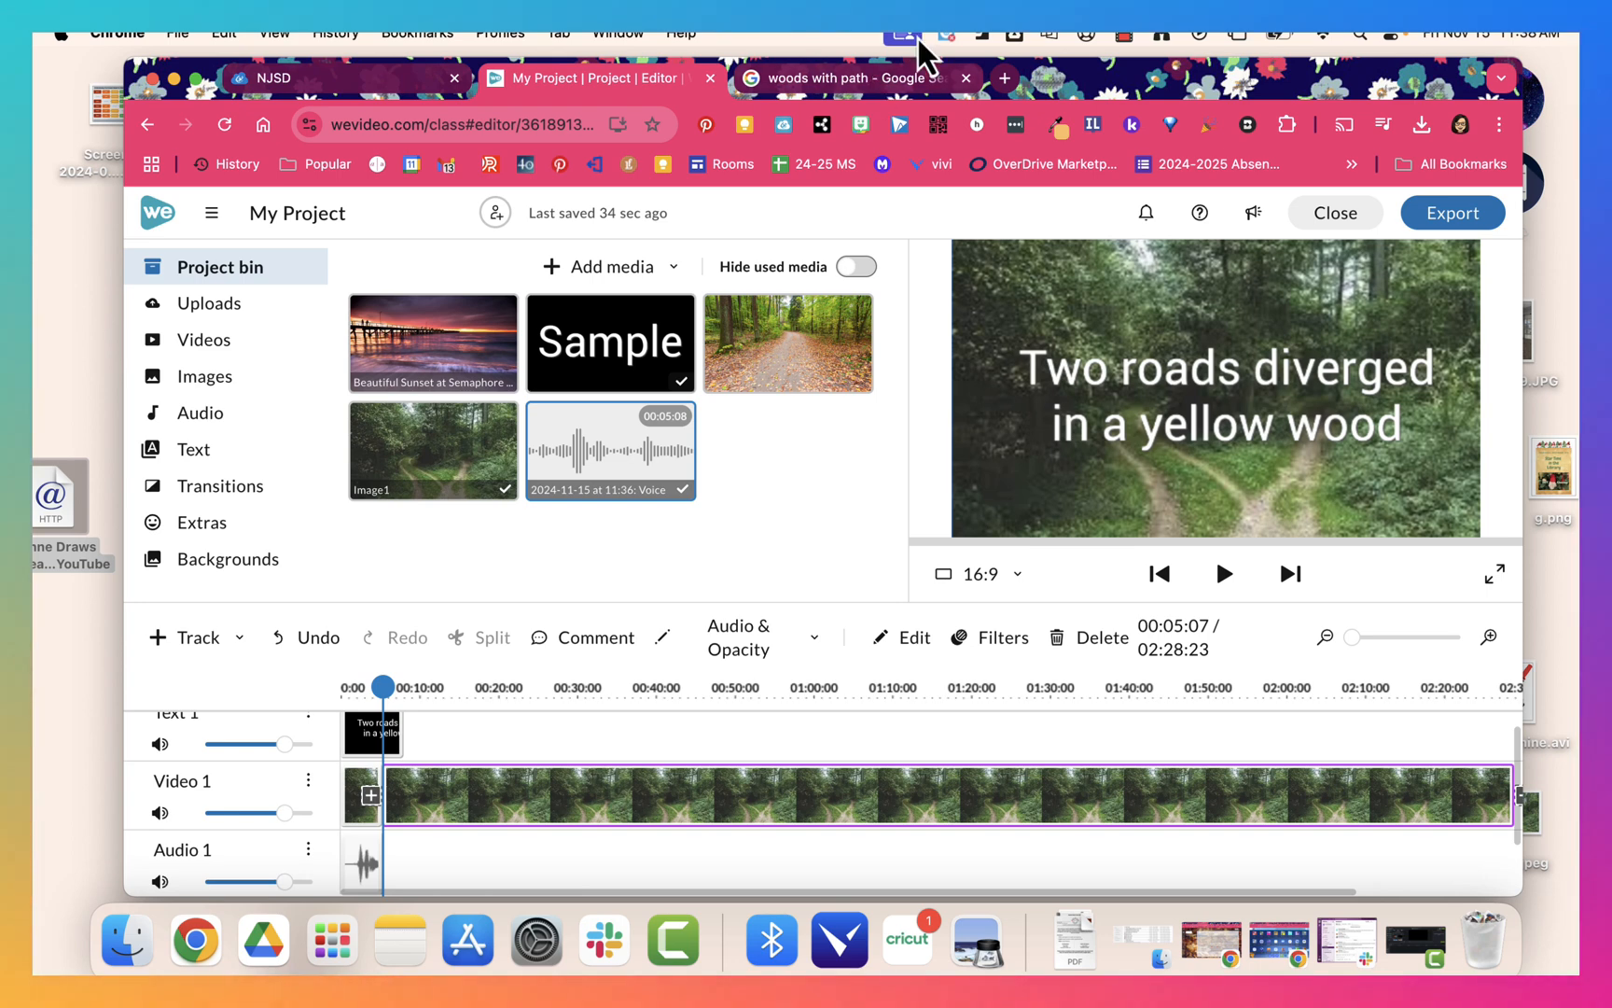
{"action": "key", "text": "Delete"}
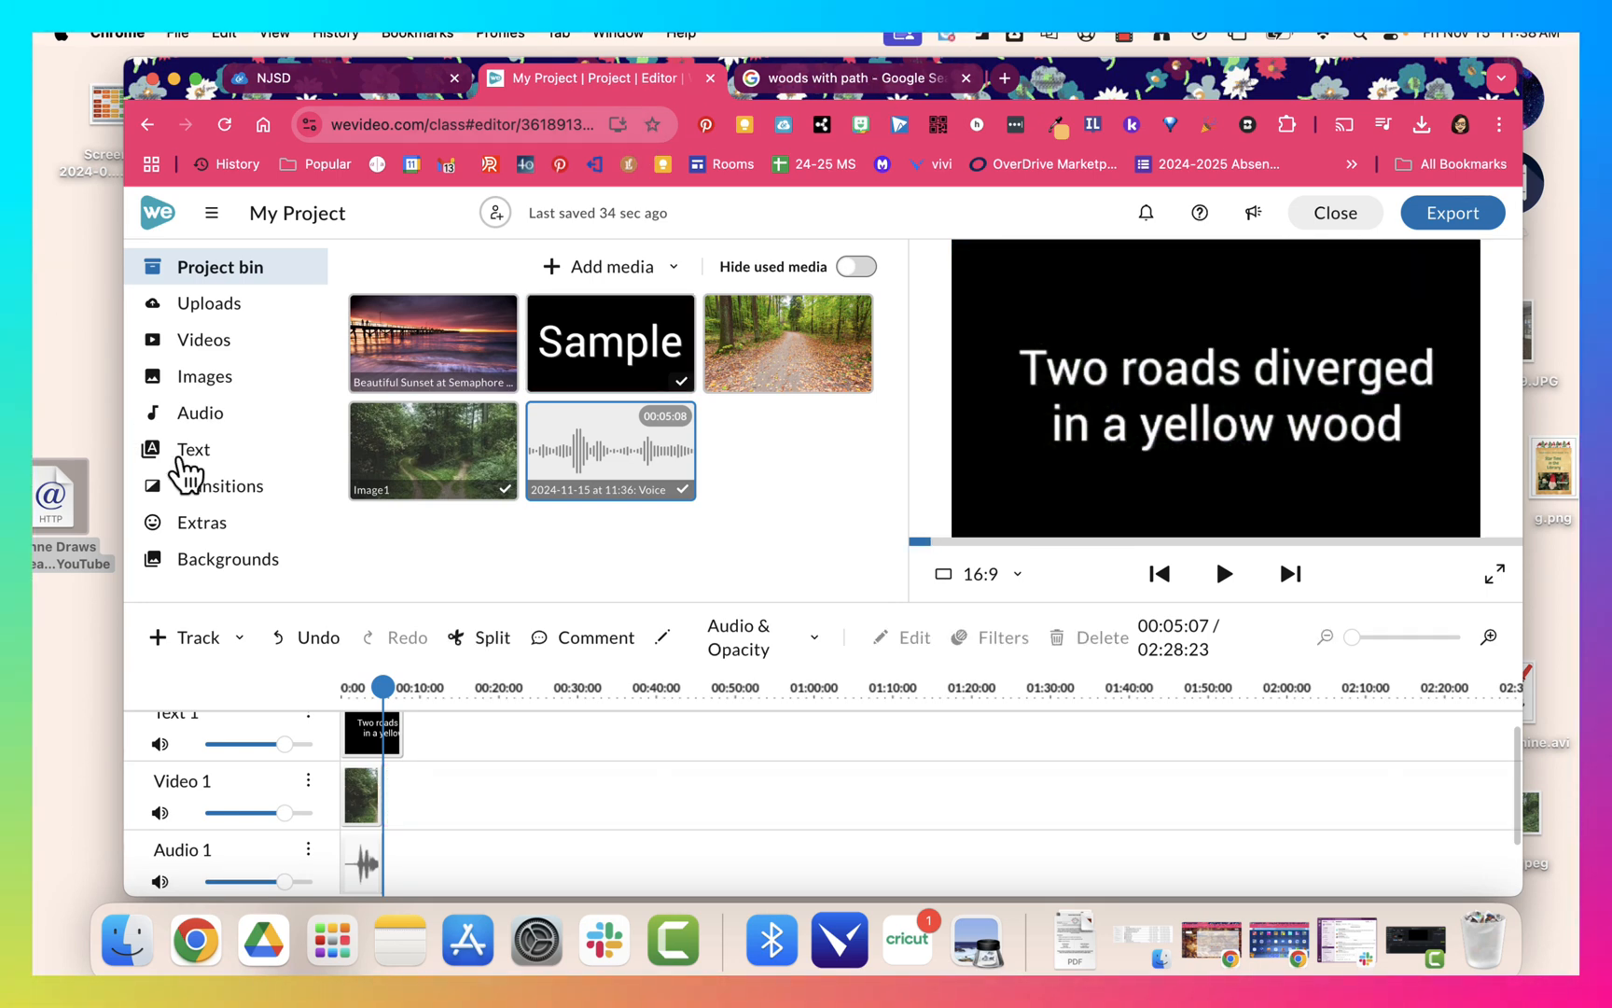
Split the title clip on Text 1 at 00:04:22, delete the part after the split and play the result.
{"action": "left_click", "coordinate": [381, 735]}
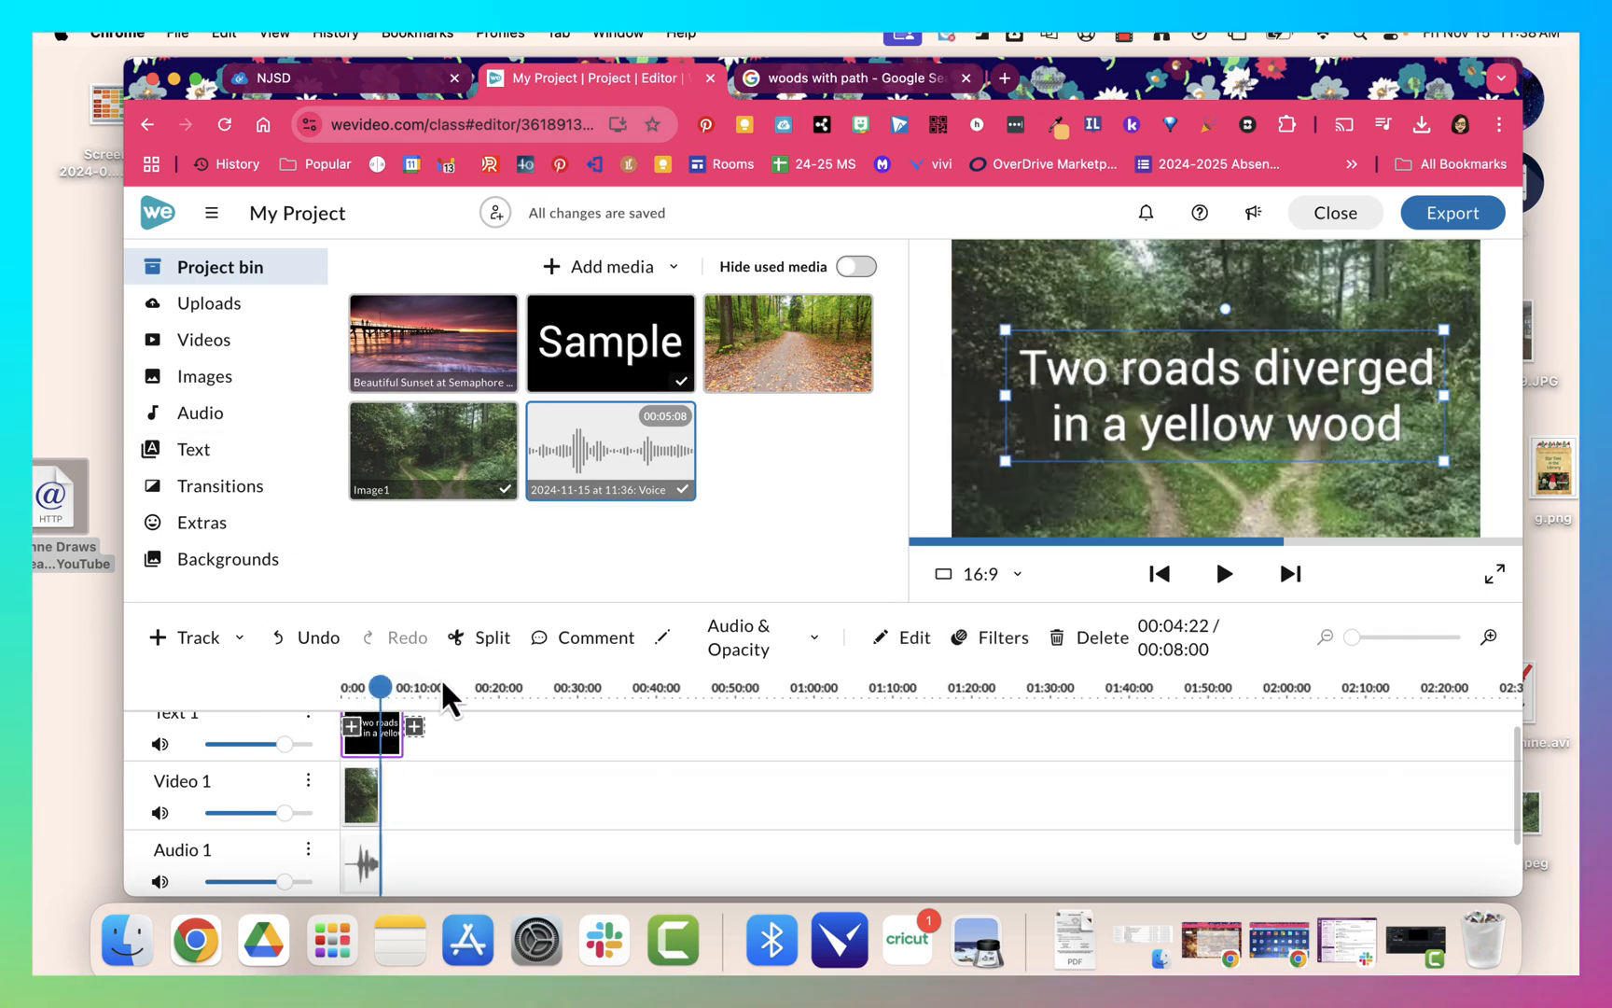
{"action": "left_click", "coordinate": [489, 642]}
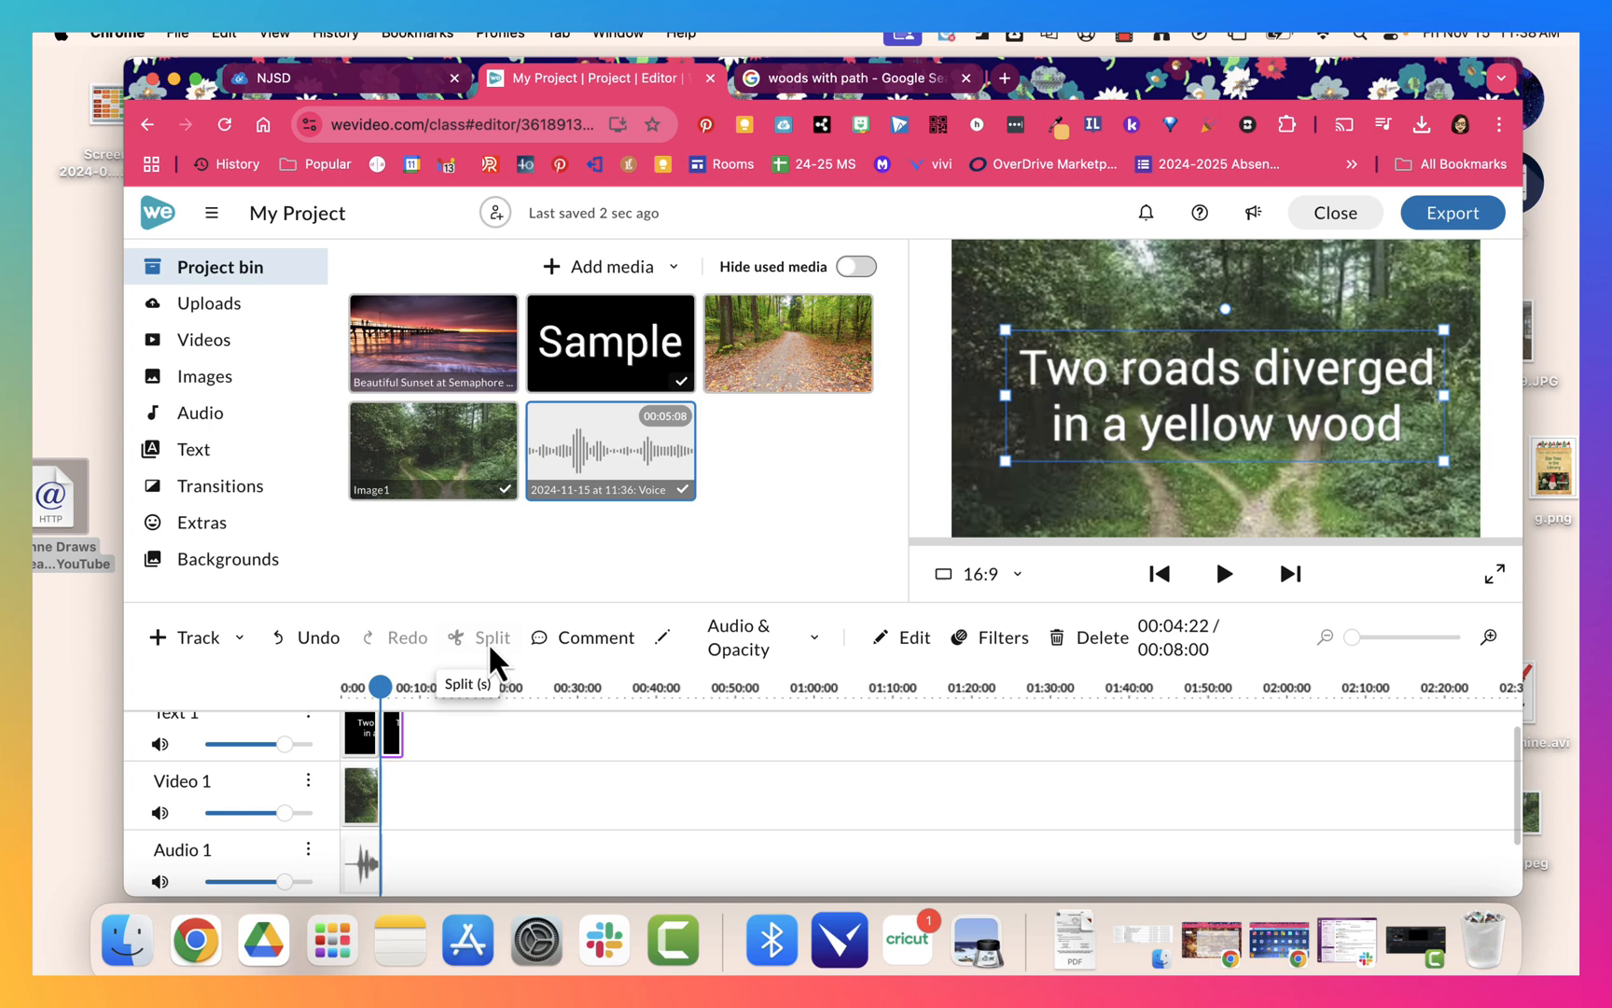
{"action": "left_click", "coordinate": [393, 732]}
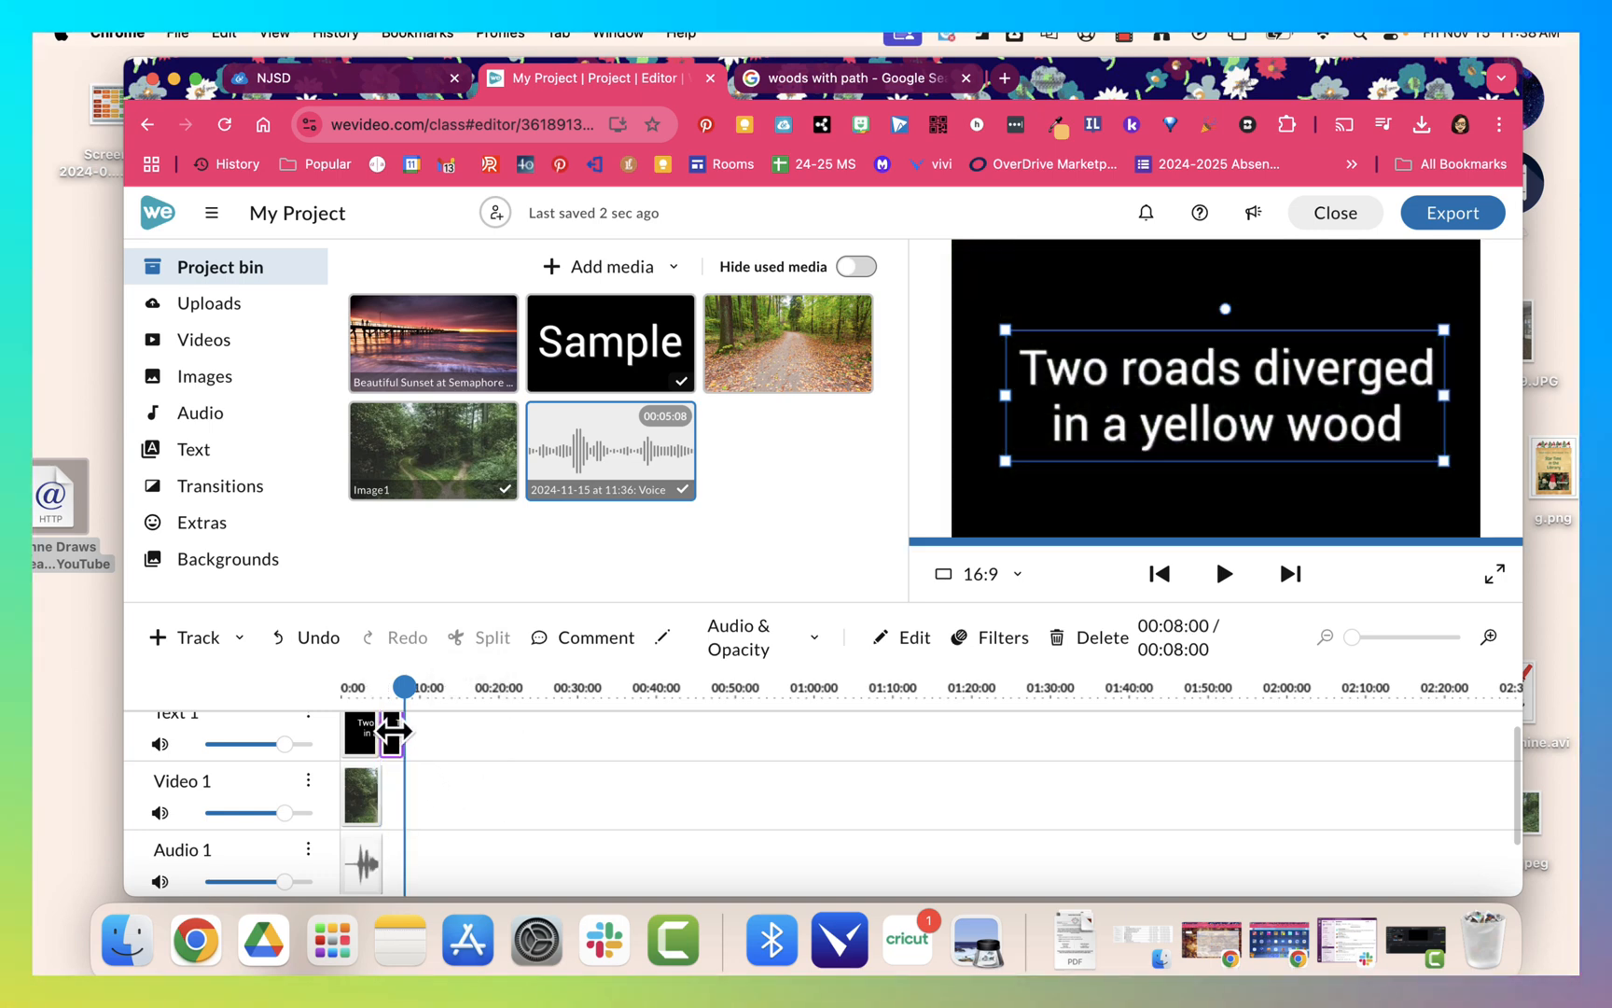
{"action": "key", "text": "Delete"}
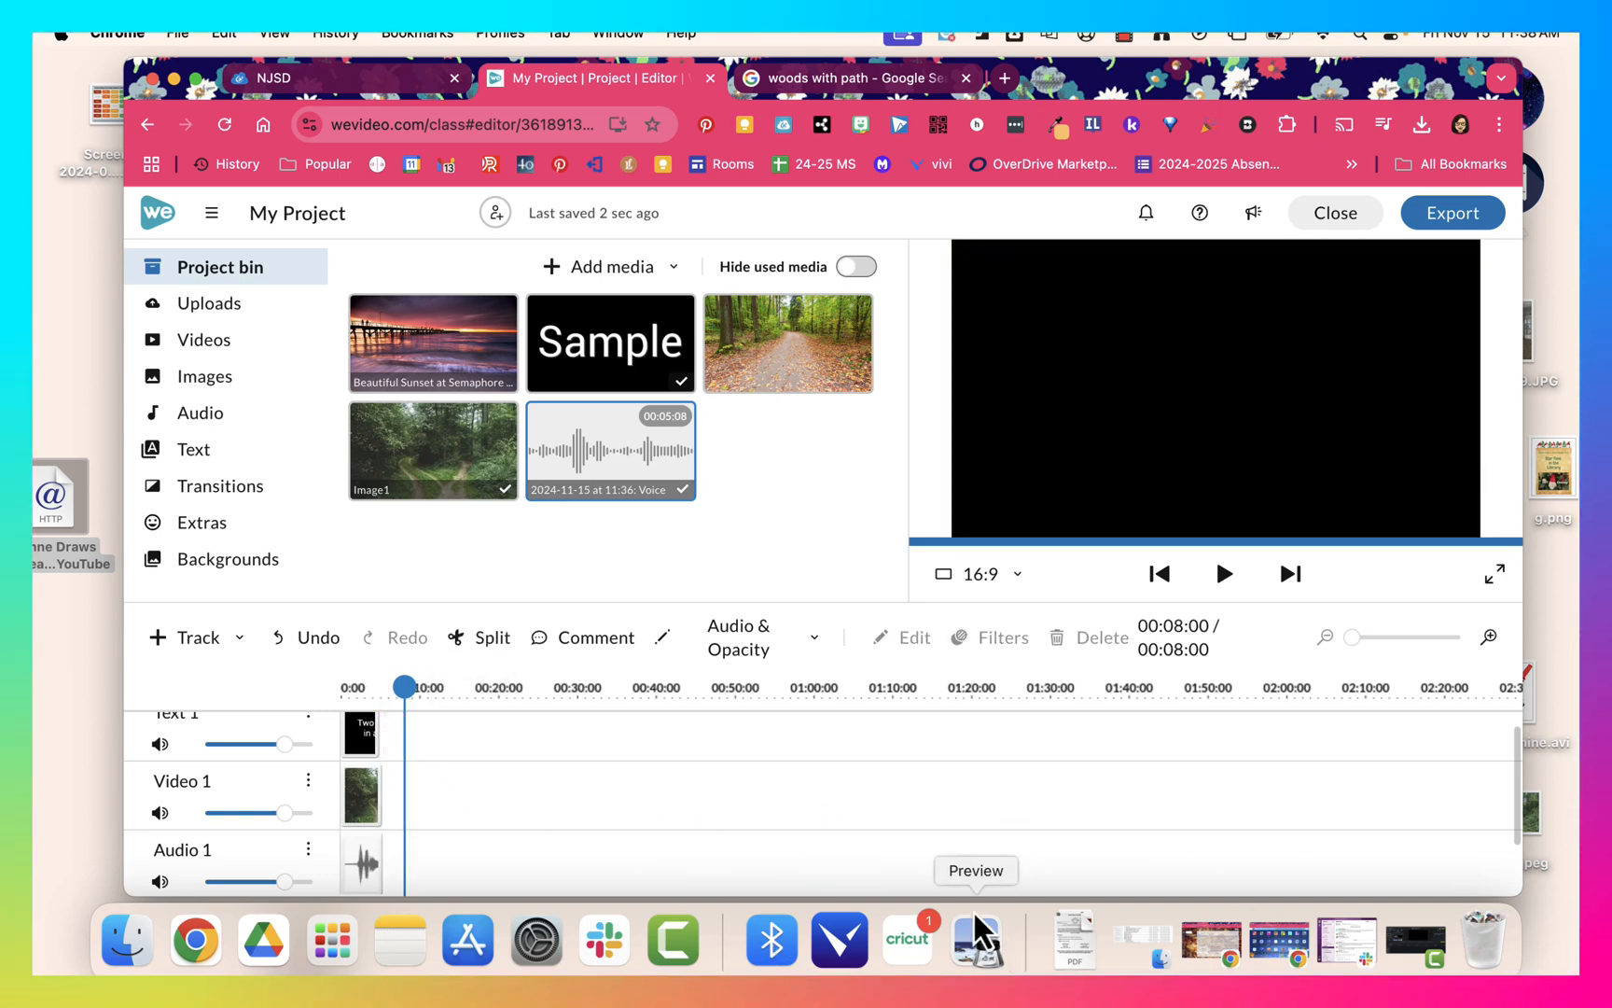
{"action": "left_click", "coordinate": [1227, 574]}
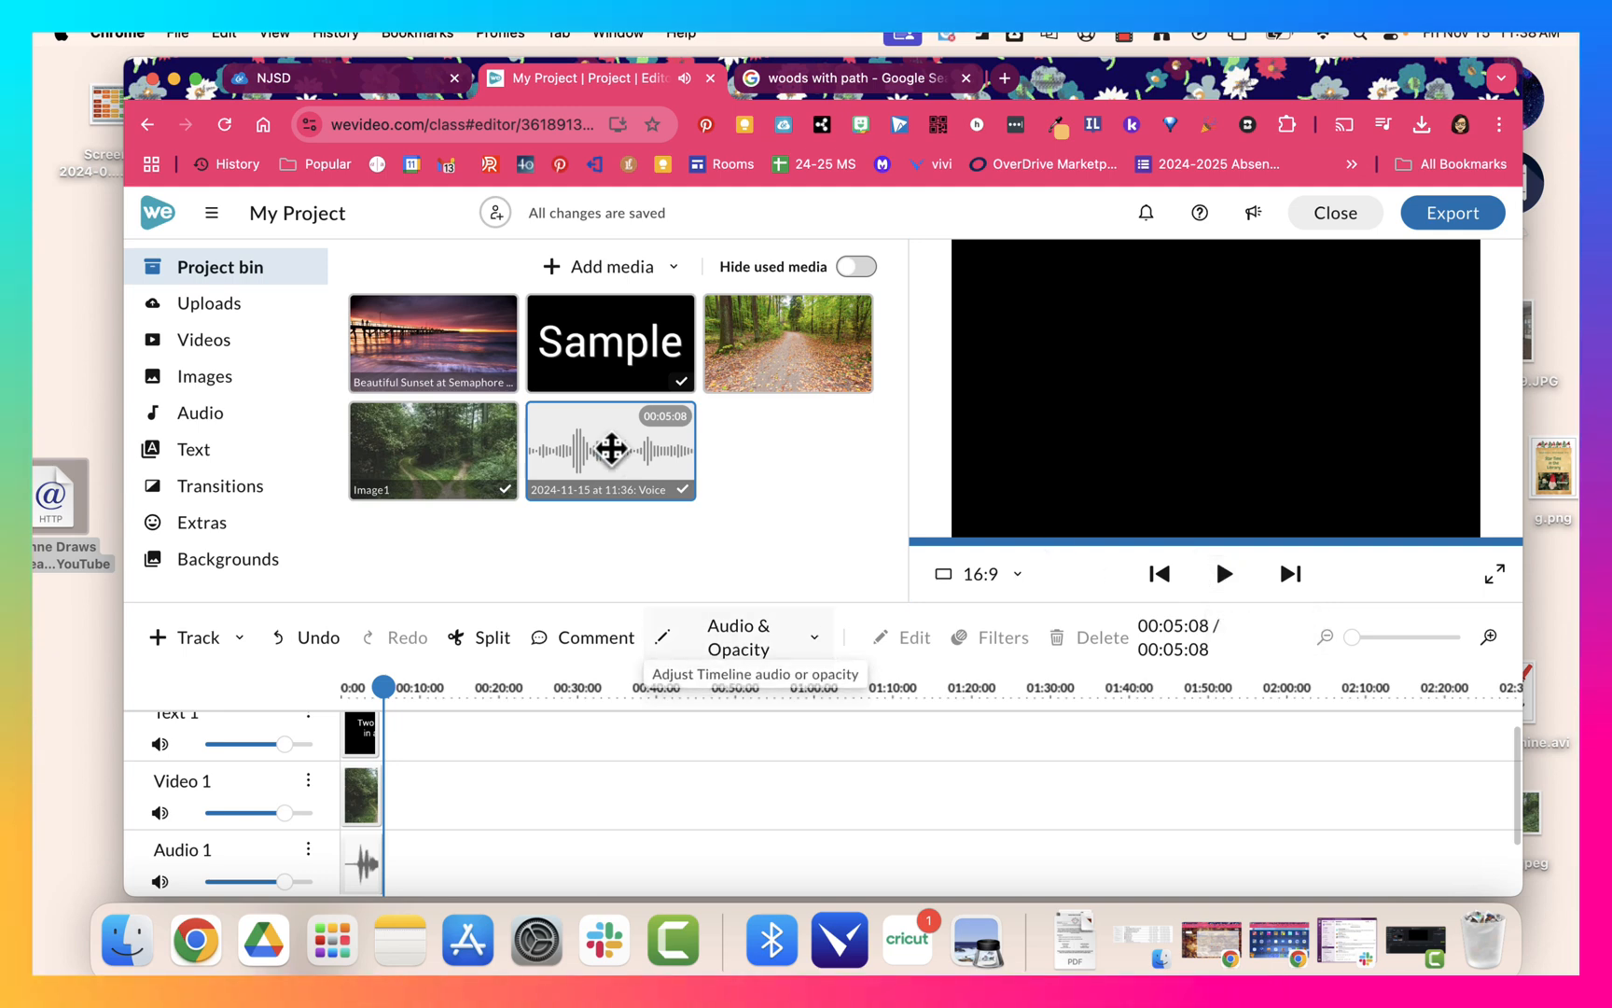
Add the leaf-covered path image after the first clip on Video 1 and the first plain Sample title after the title on Text 1.
{"action": "left_click_drag", "start_coordinate": [783, 356], "coordinate": [407, 795]}
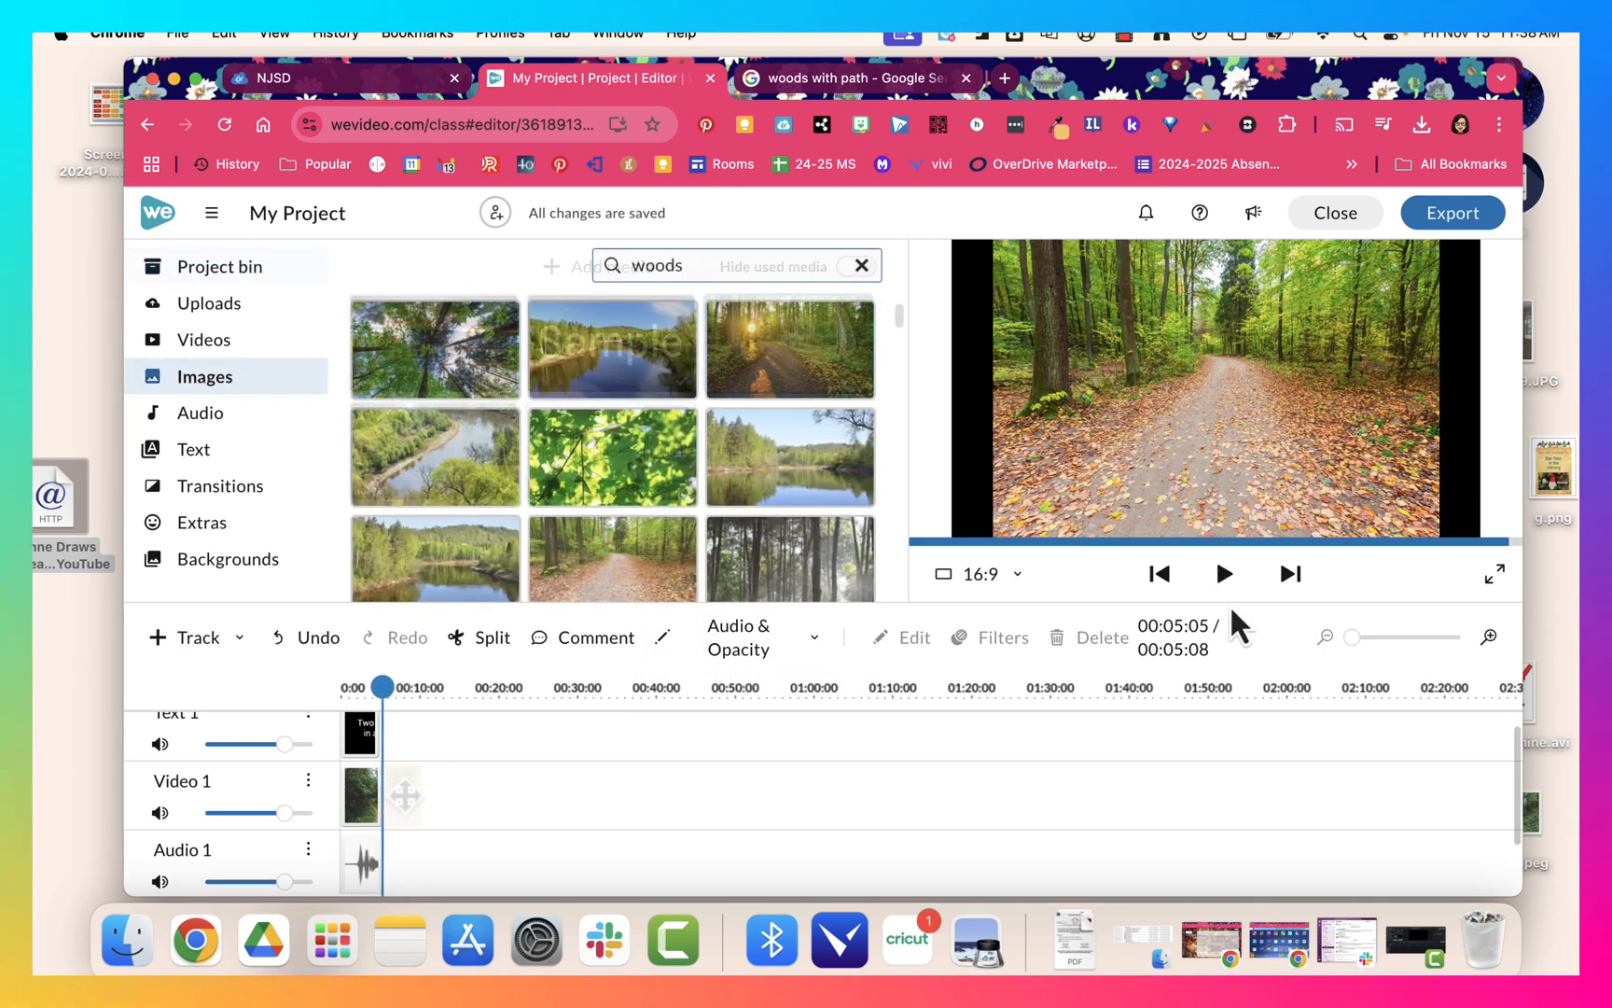
{"action": "left_click_drag", "start_coordinate": [645, 592], "coordinate": [406, 816]}
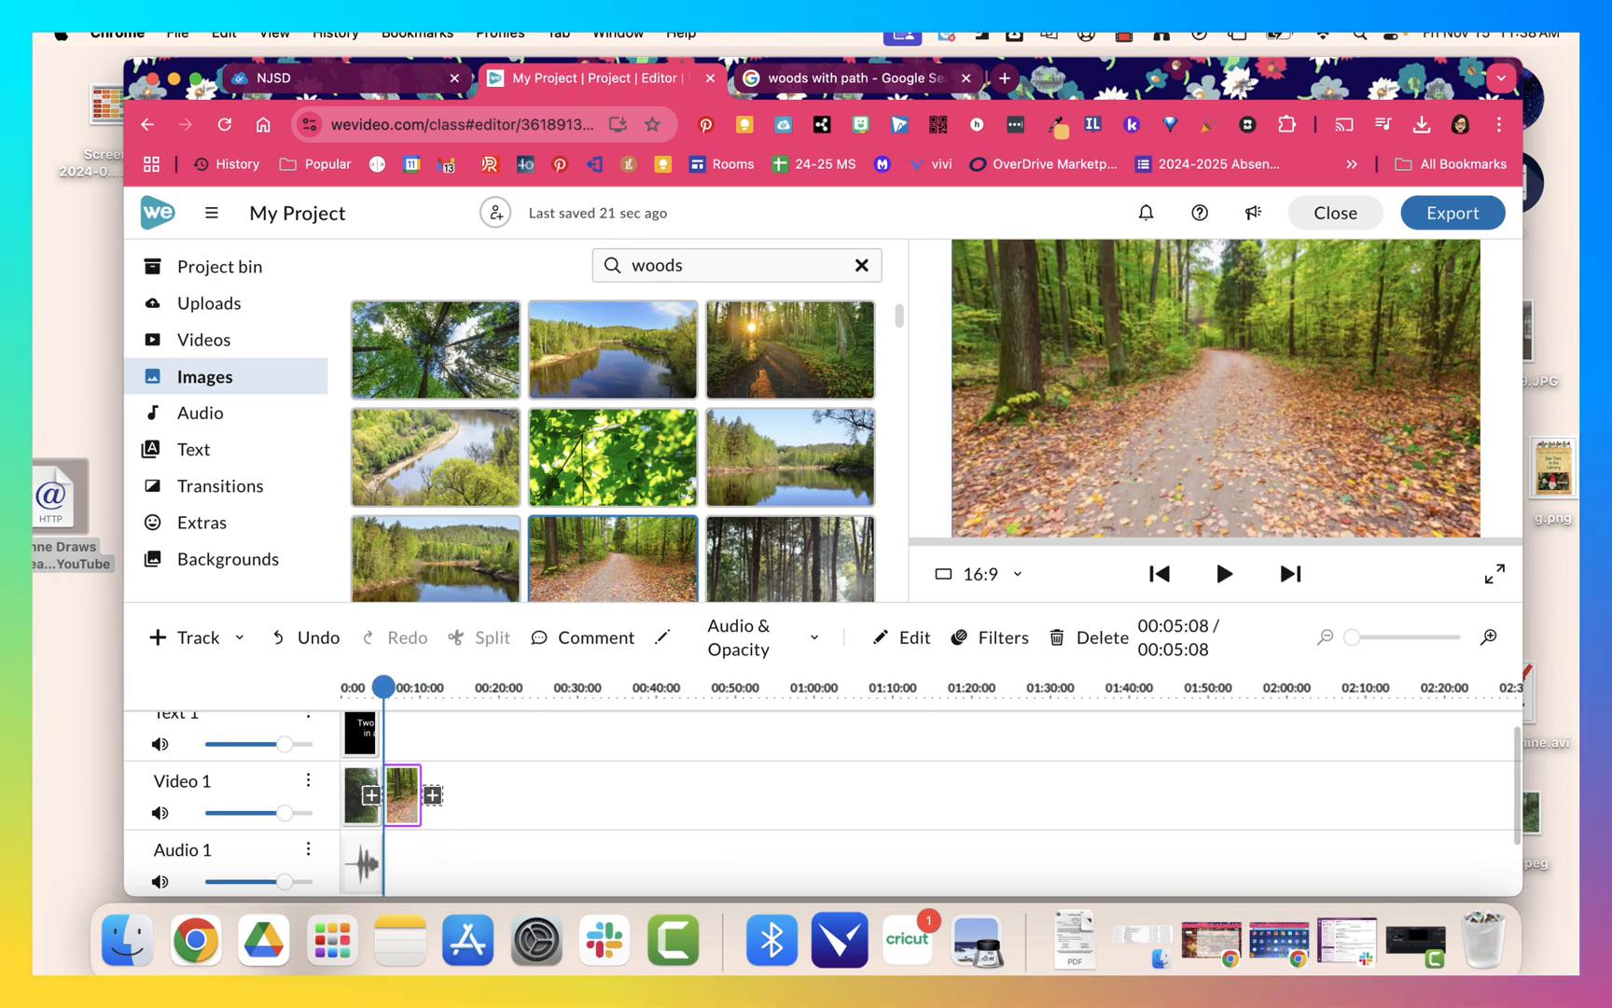
{"action": "left_click", "coordinate": [194, 452]}
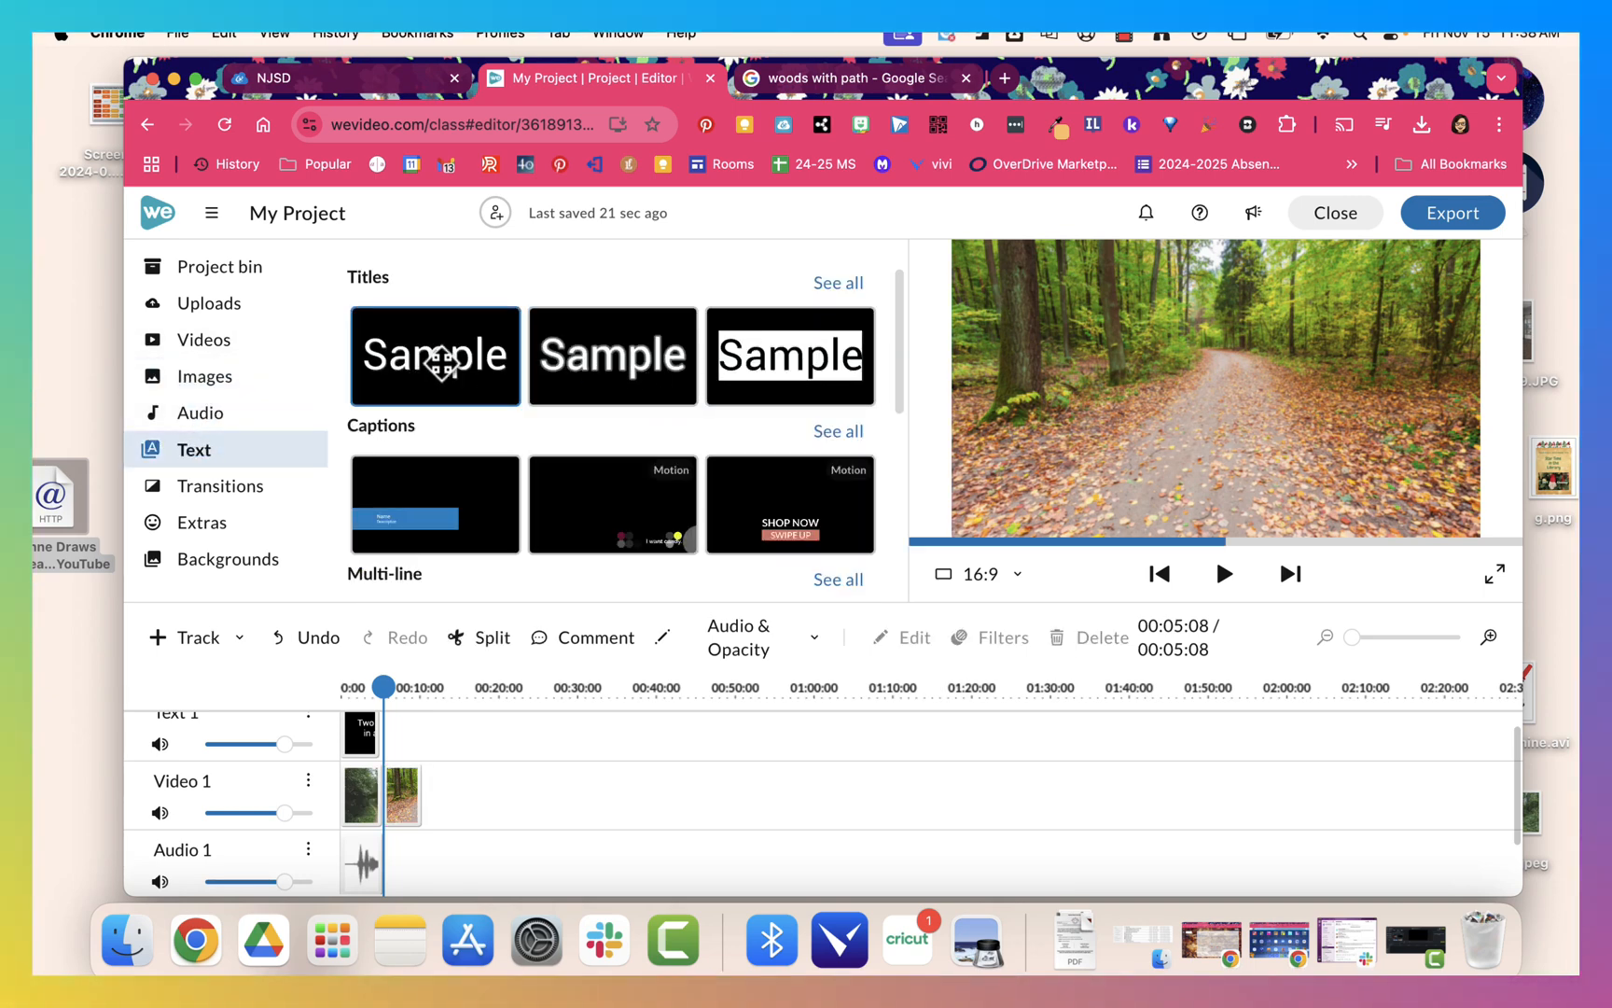
{"action": "left_click_drag", "start_coordinate": [440, 362], "coordinate": [400, 726]}
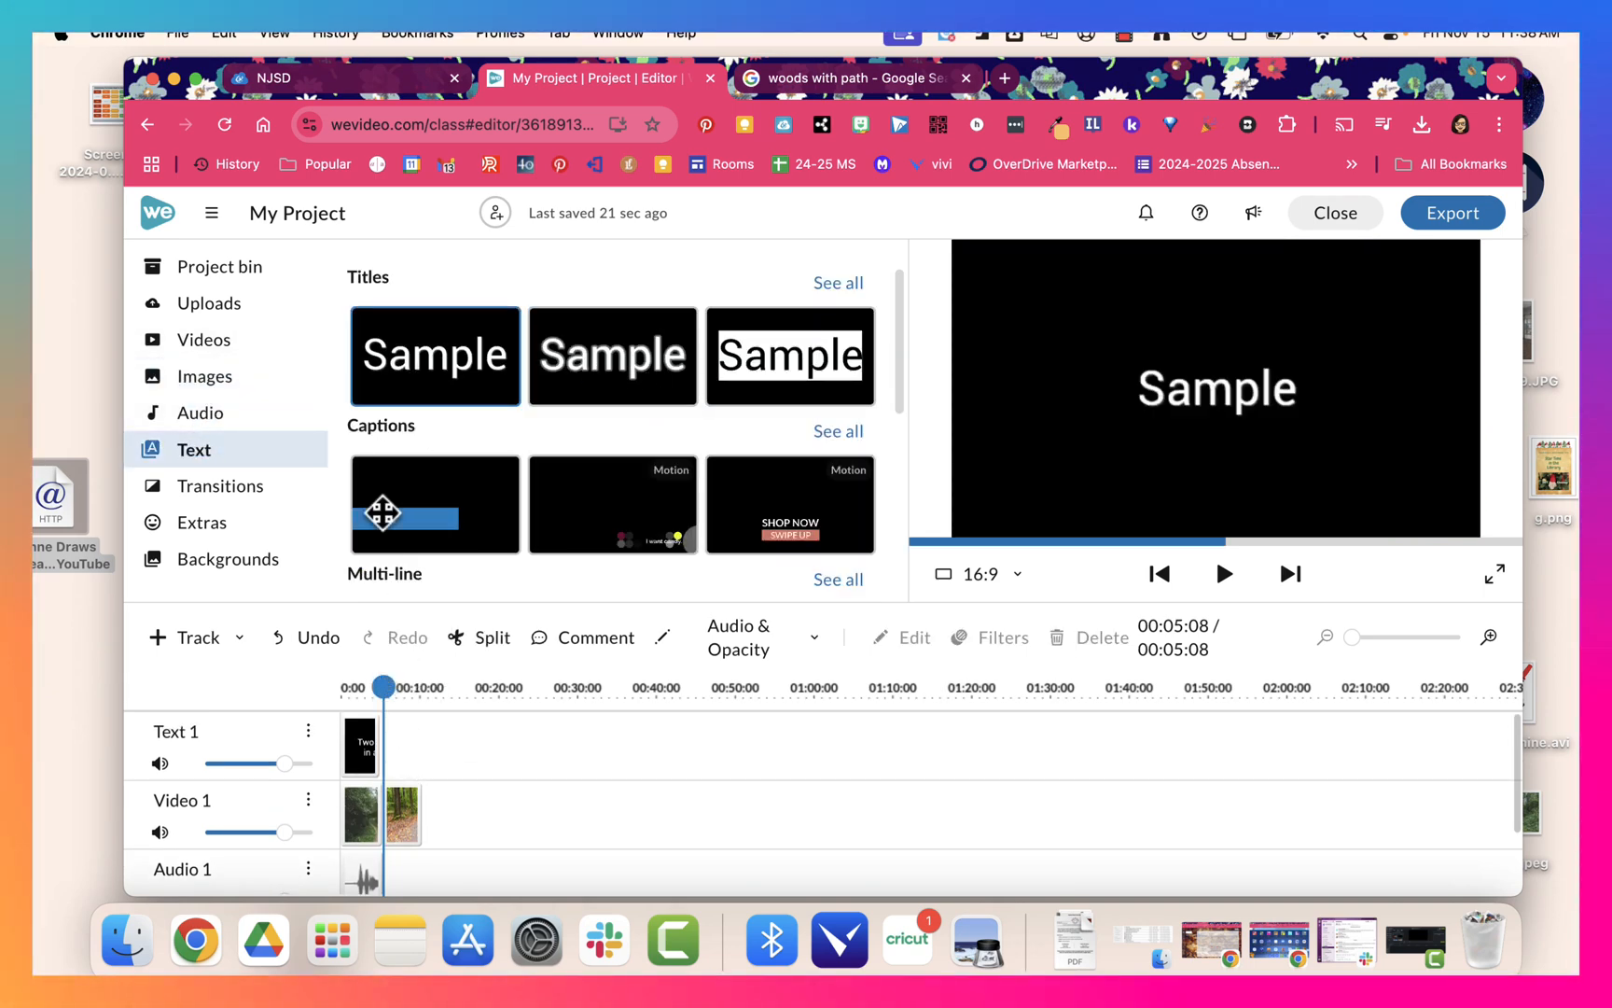
{"action": "left_click_drag", "start_coordinate": [382, 512], "coordinate": [414, 746]}
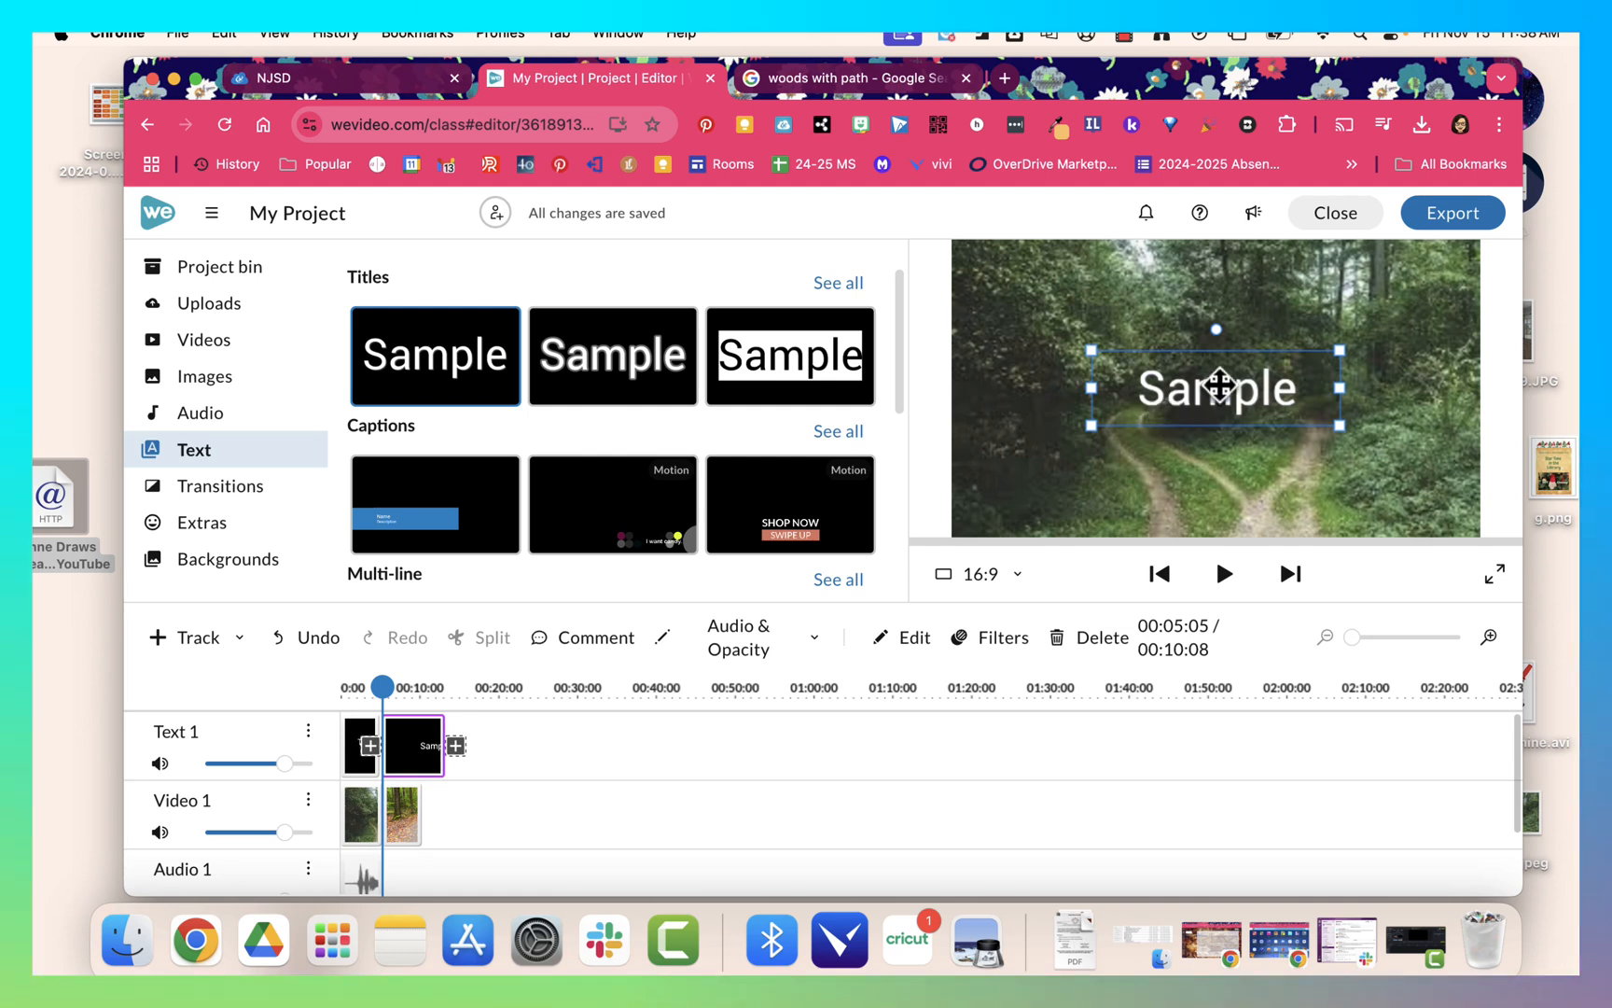
Replace the second title clip's sample text with "And sorry I could not travel both".
{"action": "double_click", "coordinate": [1220, 384]}
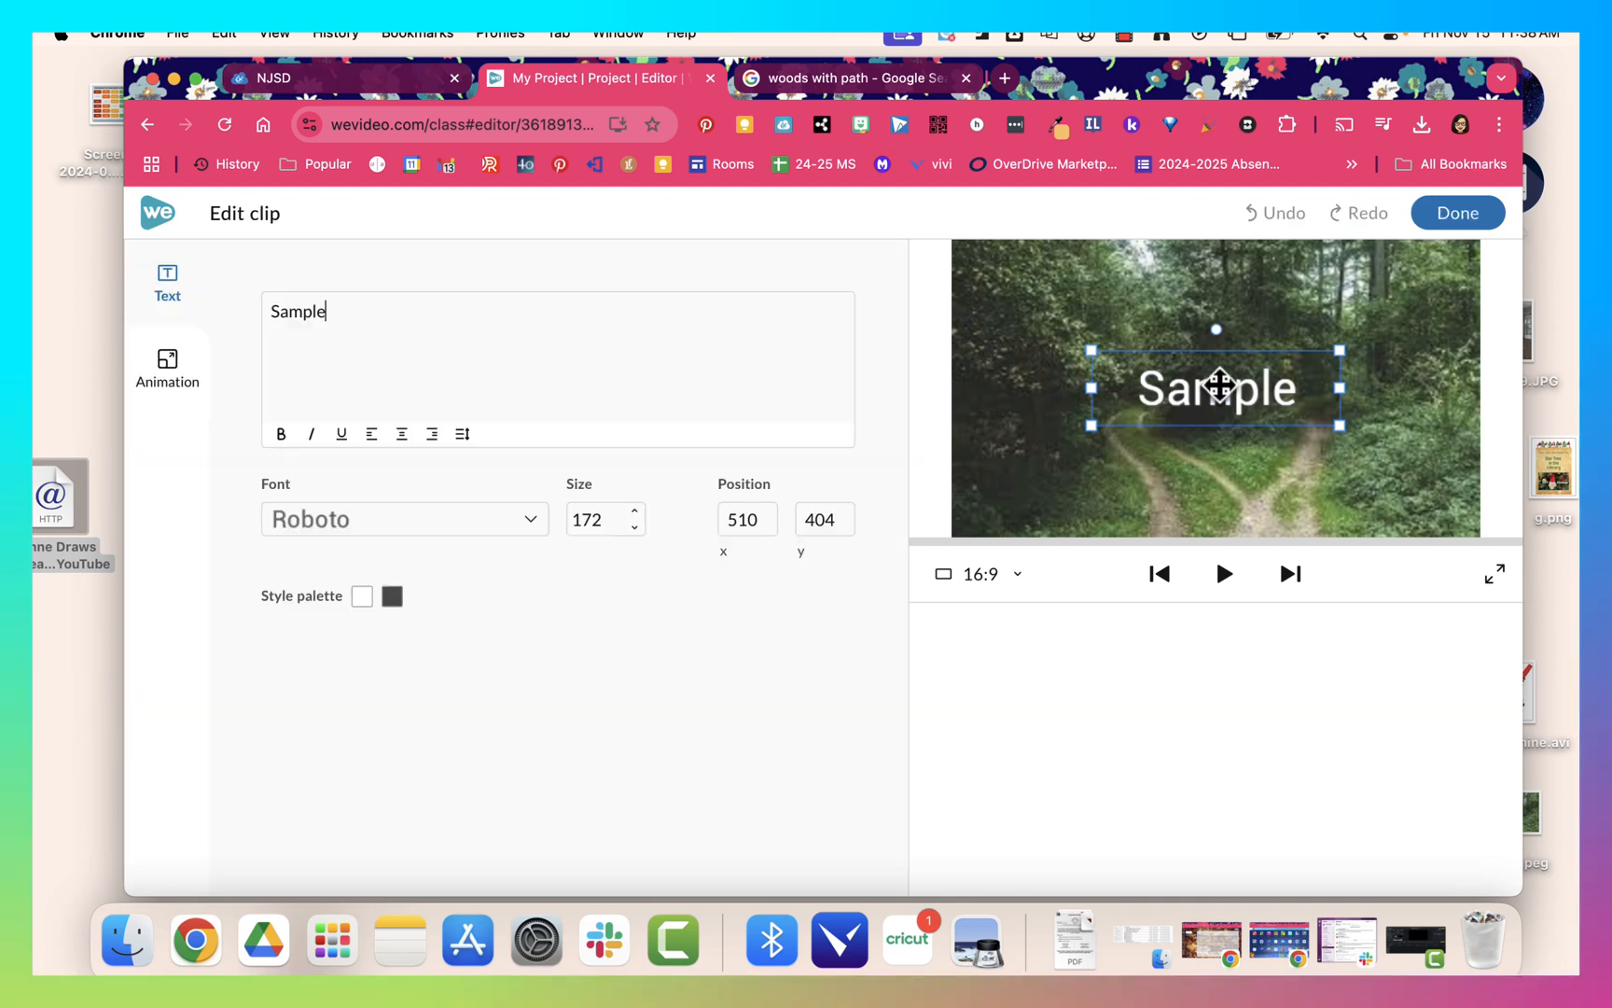
{"action": "double_click", "coordinate": [326, 310]}
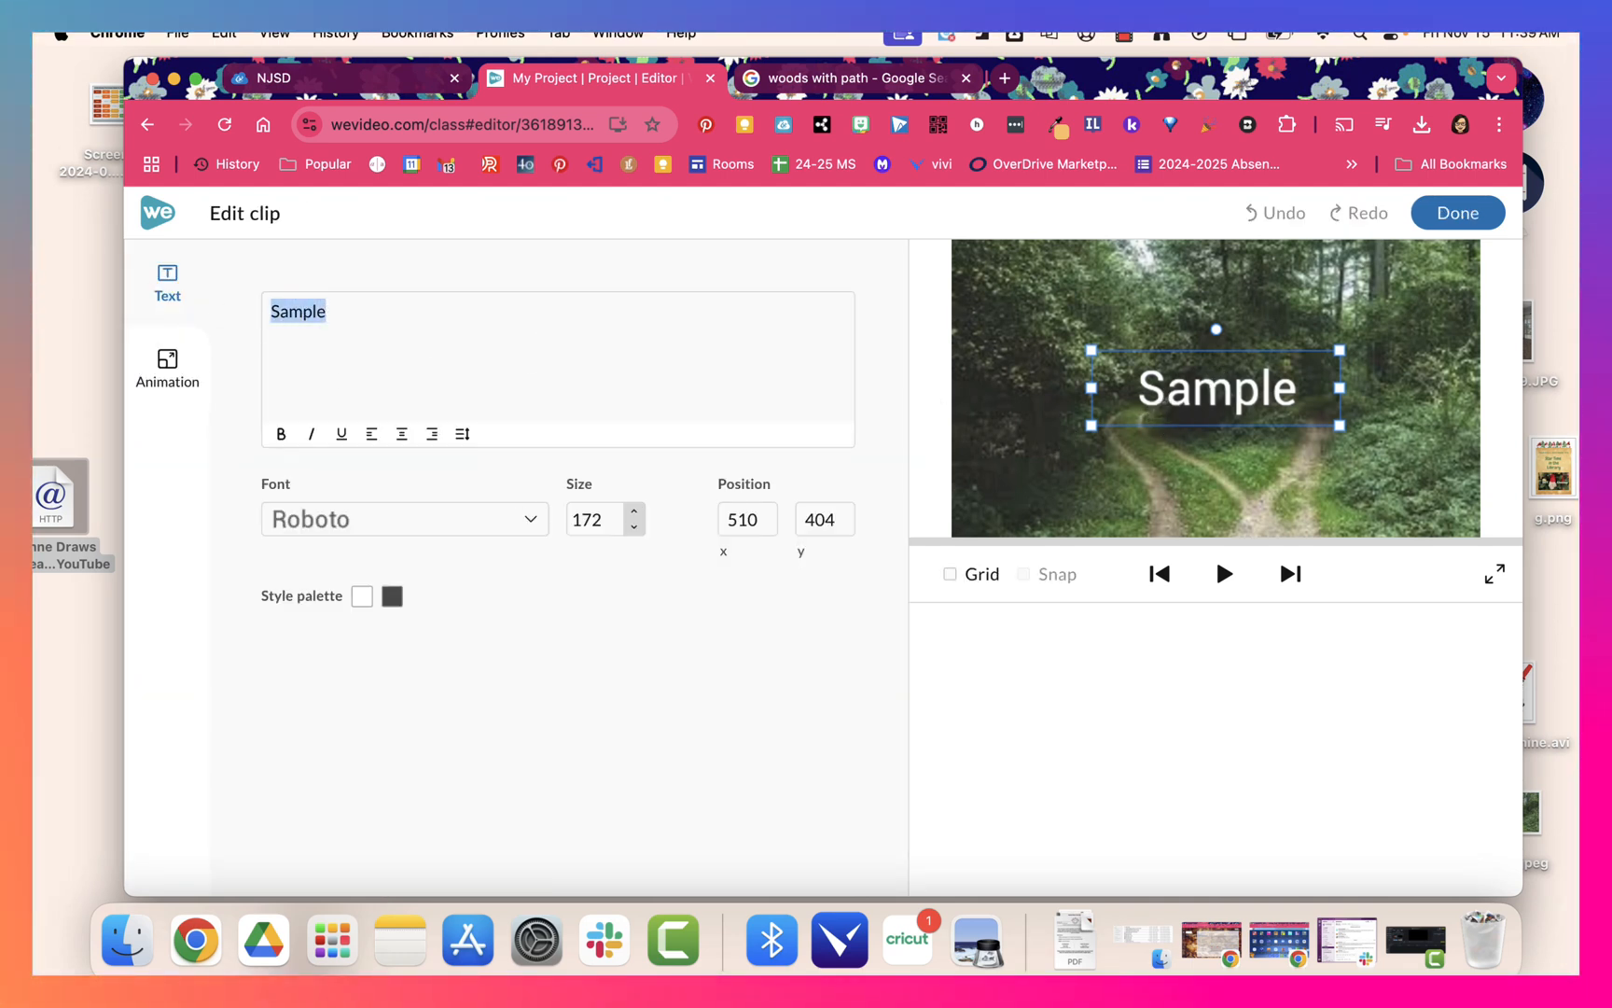
{"action": "type", "text": "And sorry "}
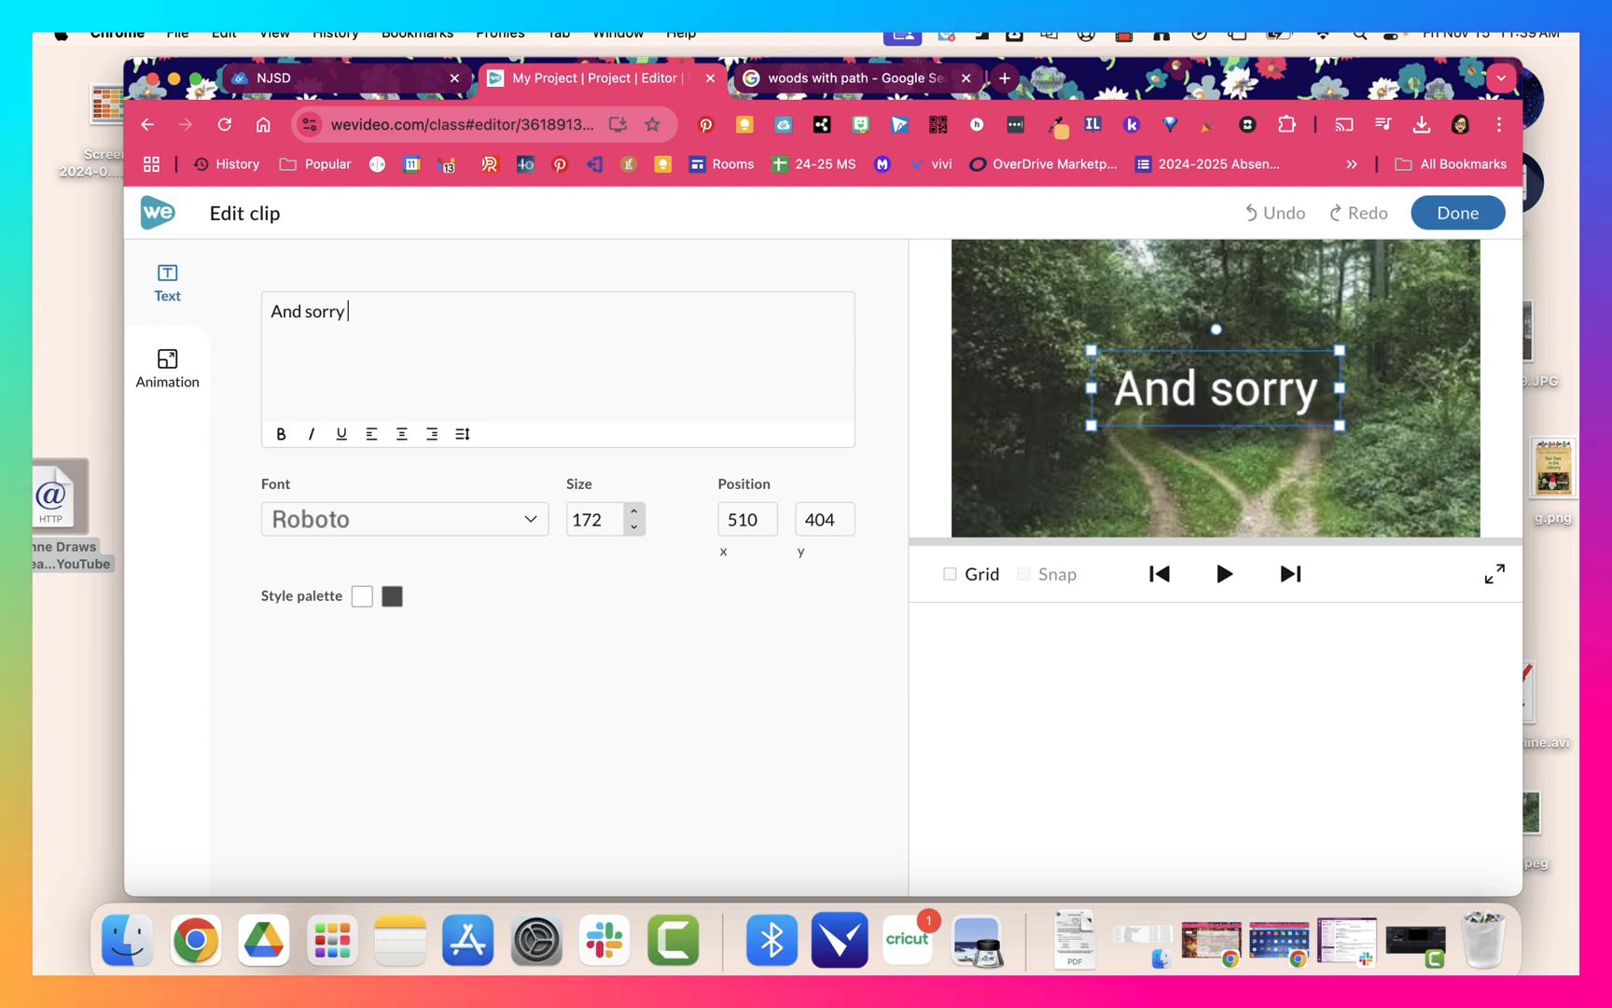
{"action": "type", "text": "I could not travel both"}
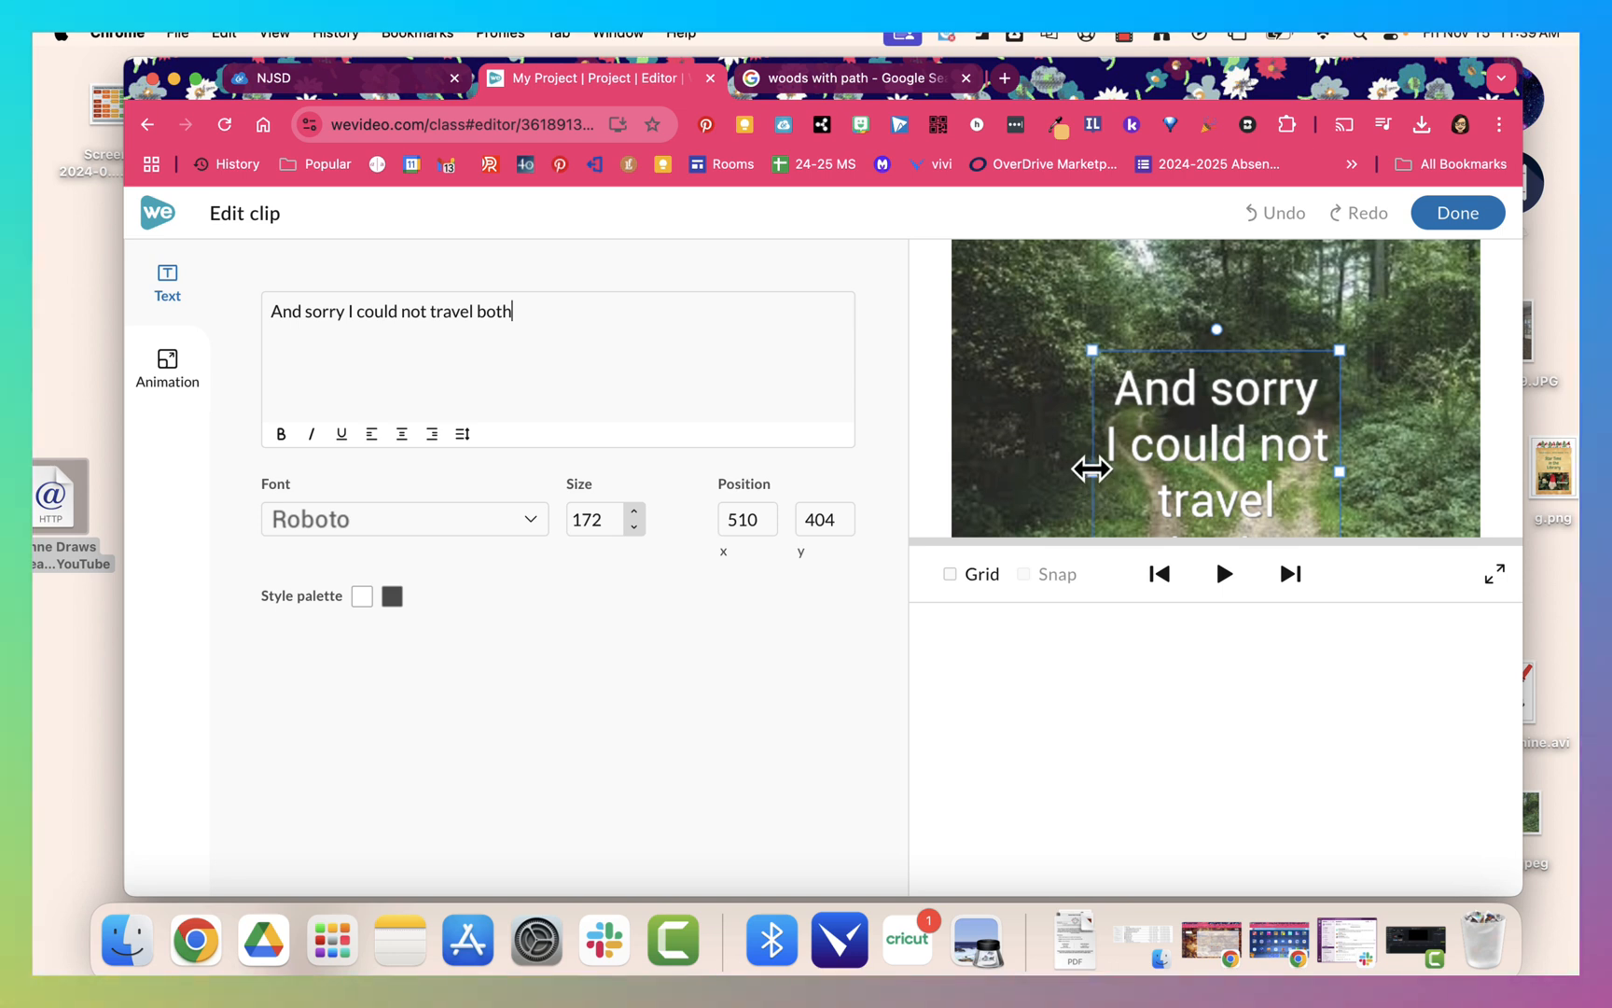
Widen the second title's text box to fit two lines, move it to about x 256, y 338, and finish editing the clip.
{"action": "left_click_drag", "start_coordinate": [1036, 461], "coordinate": [1018, 461]}
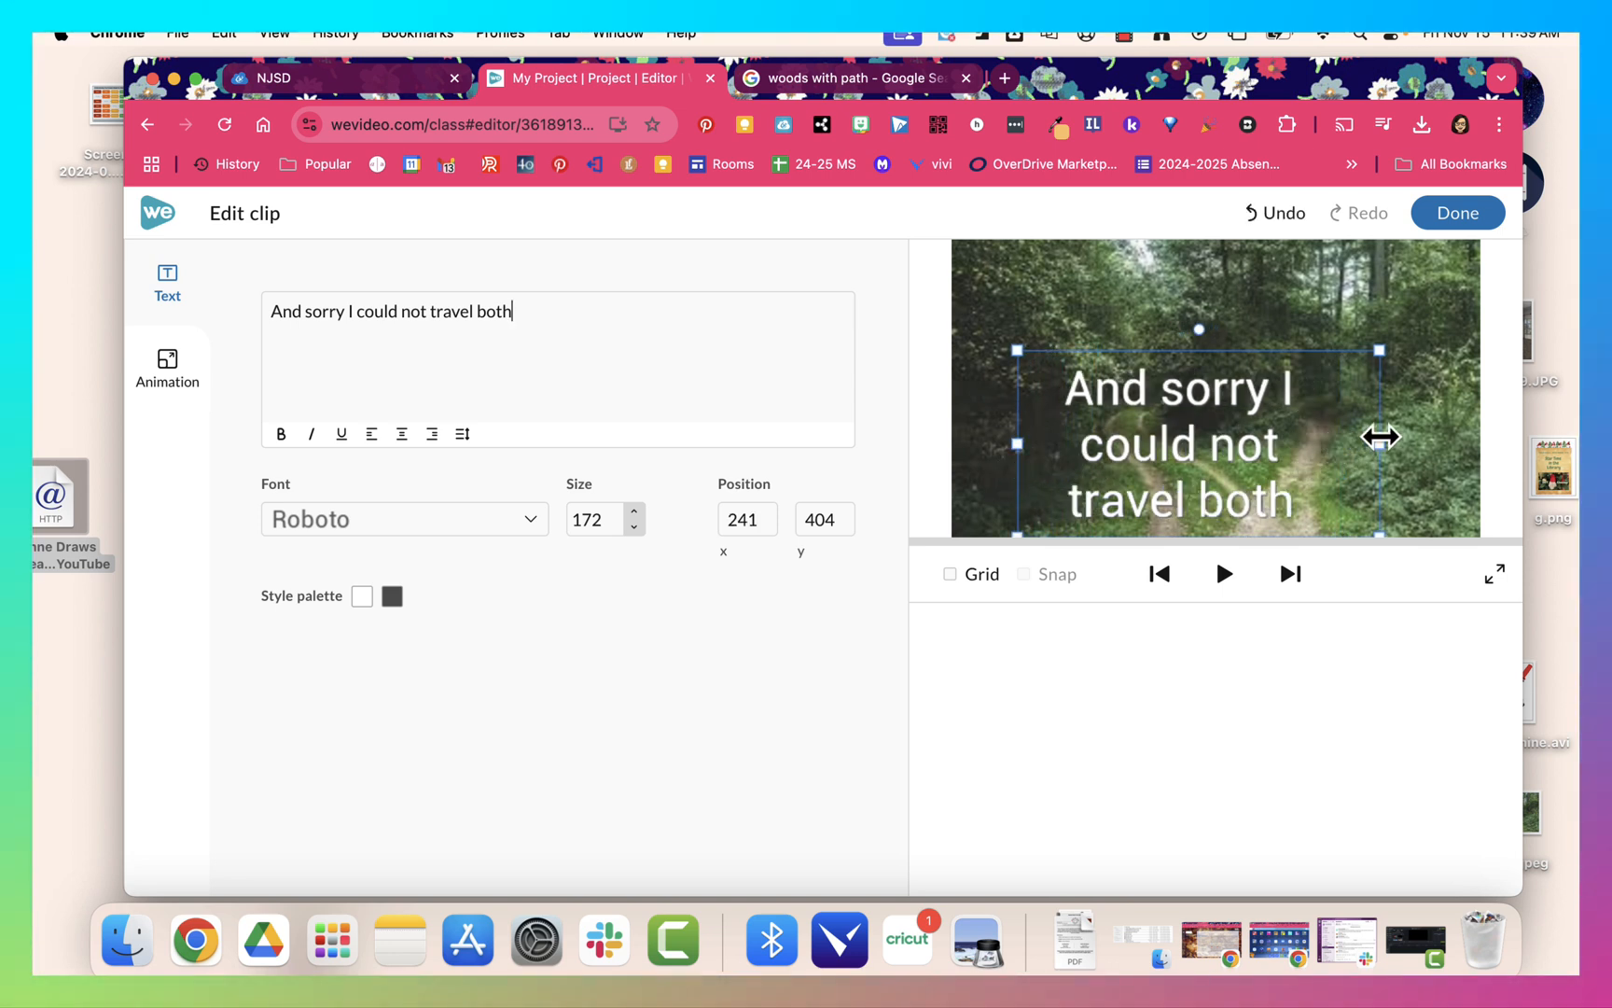
{"action": "left_click_drag", "start_coordinate": [1194, 395], "coordinate": [1199, 376]}
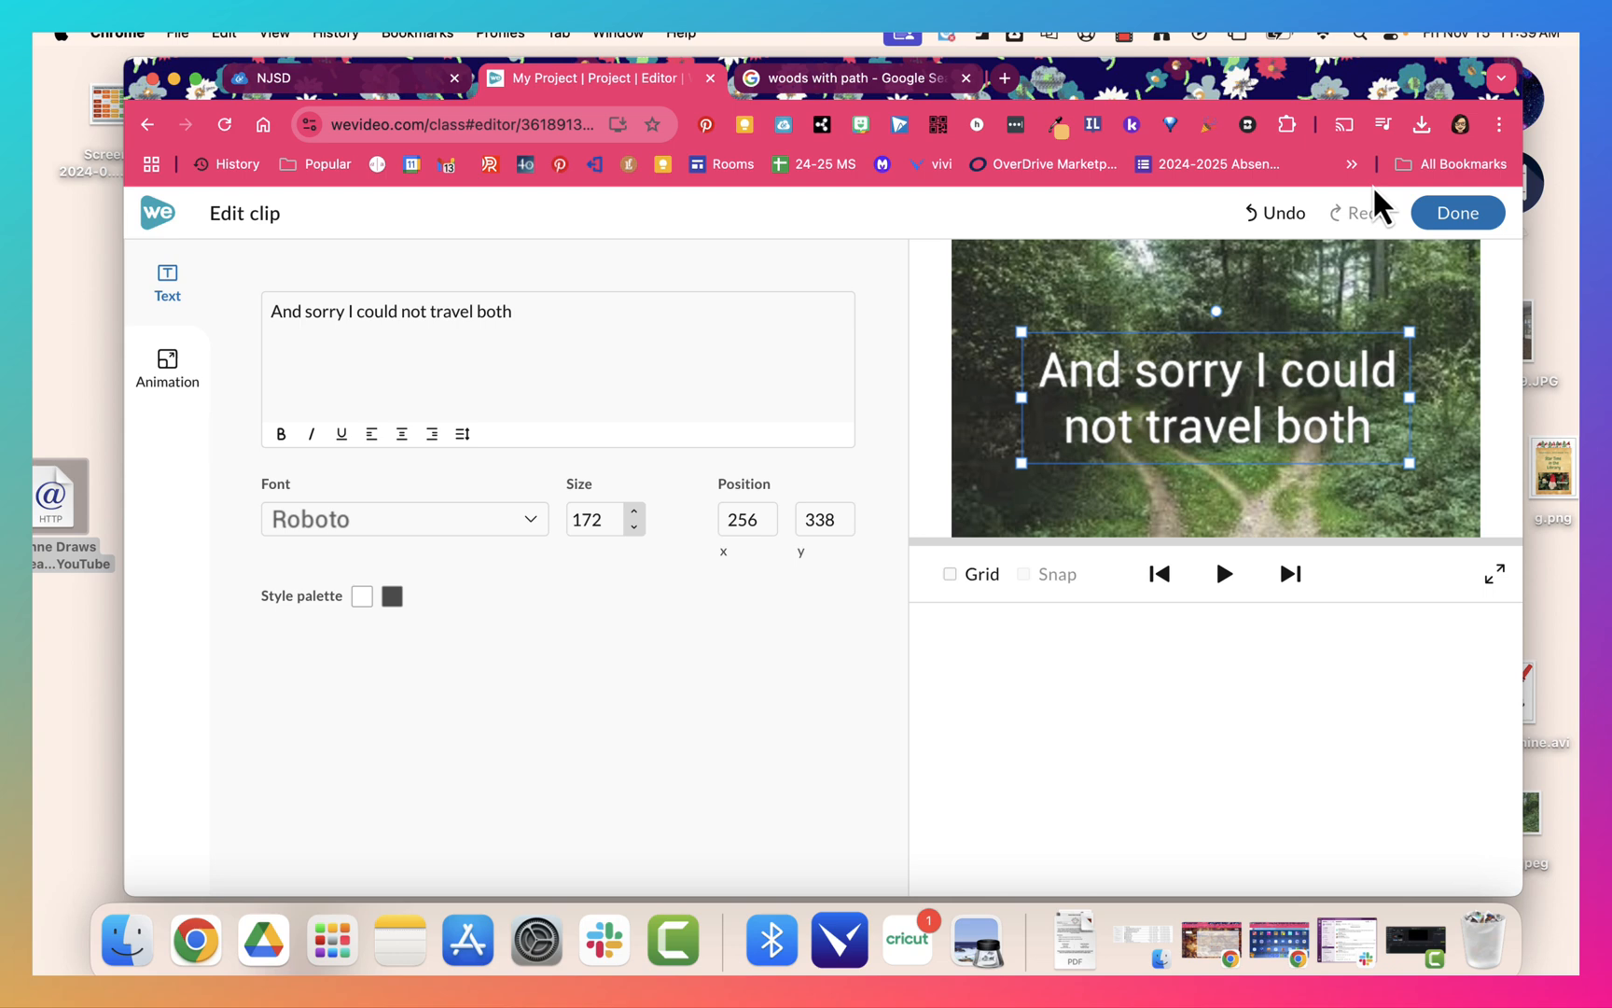
{"action": "left_click", "coordinate": [1465, 218]}
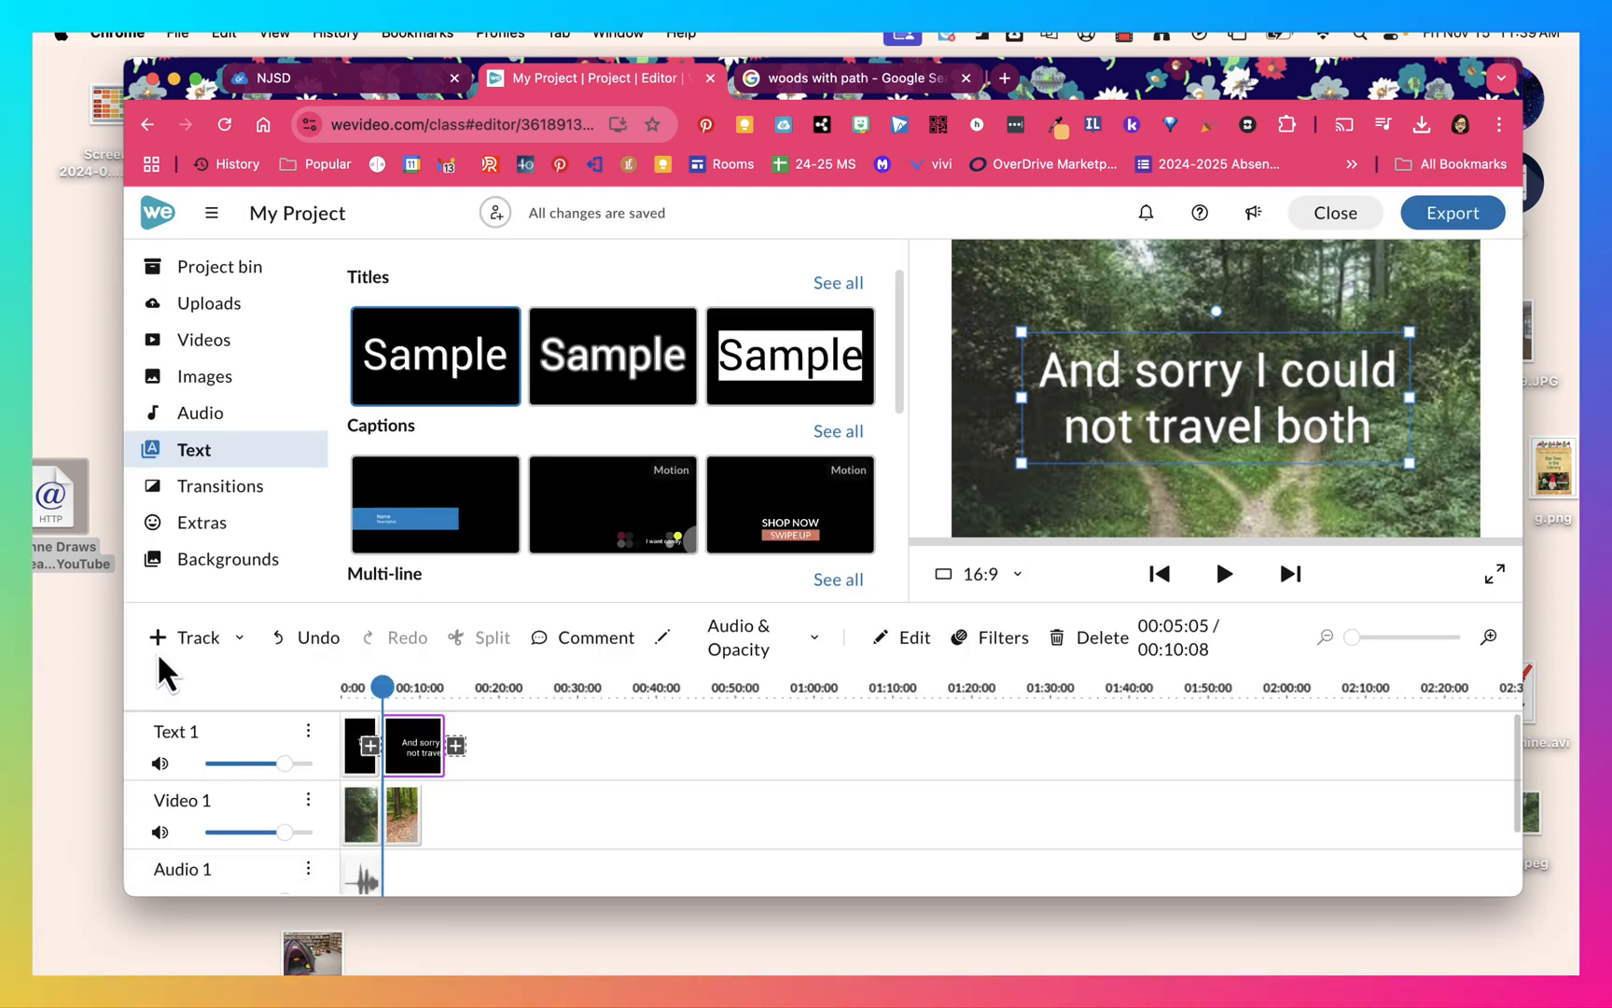
Show the project bin and check the narration clip on the Voiceover 1 track.
{"action": "left_click", "coordinate": [229, 278]}
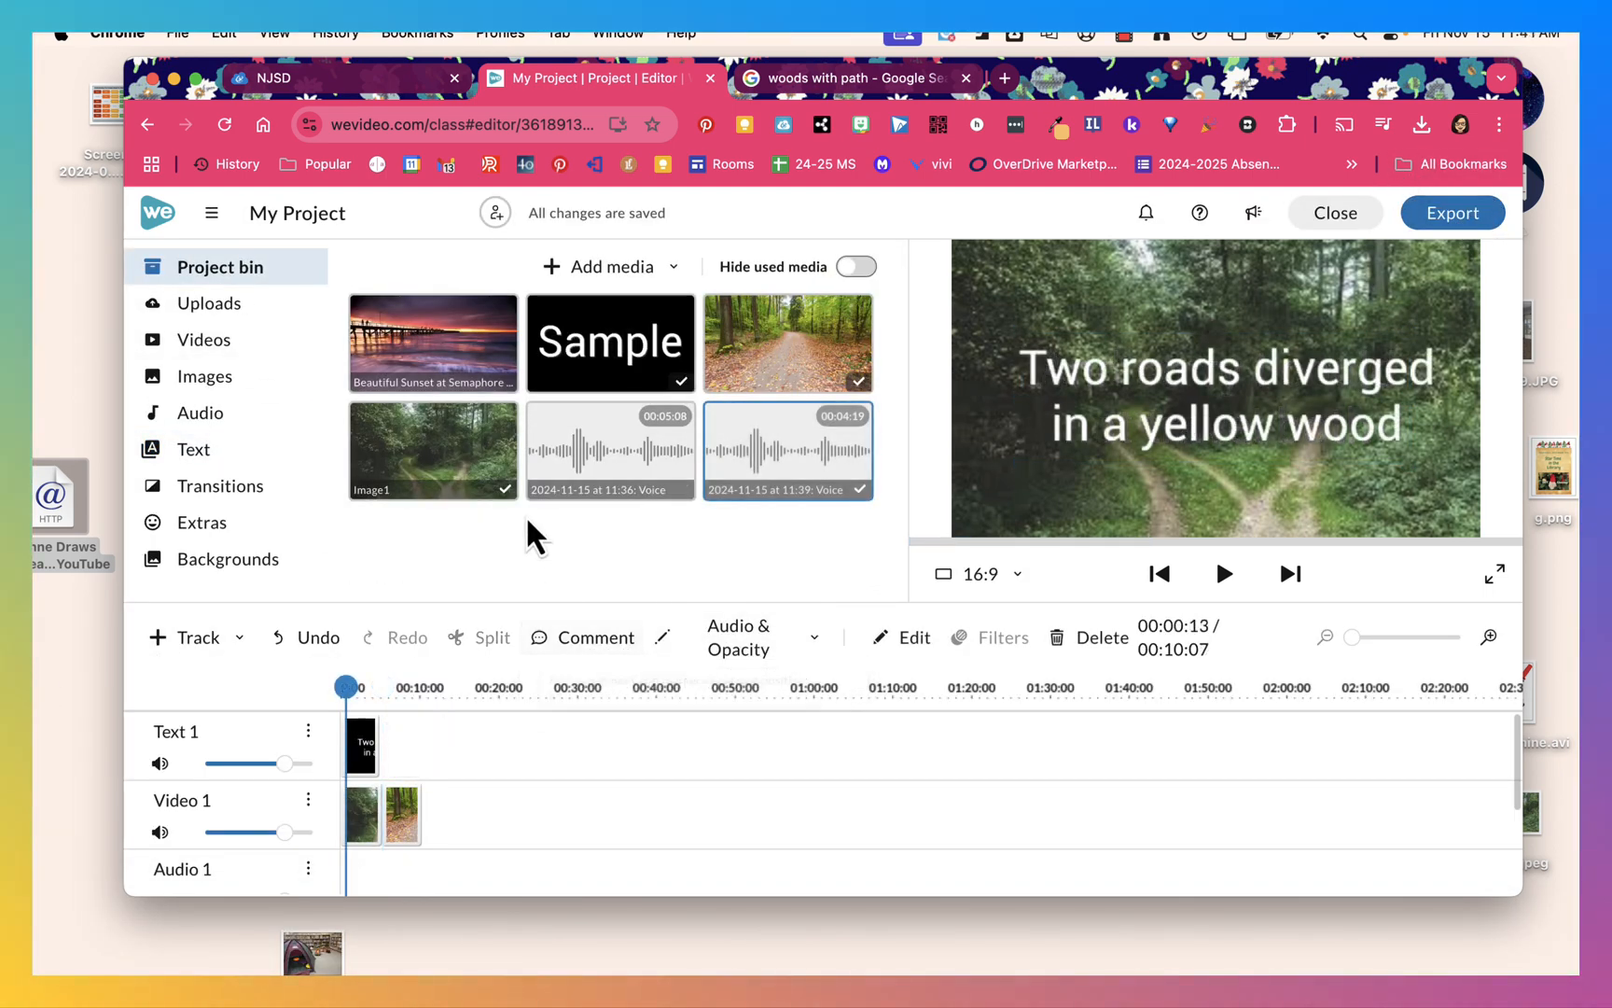
{"action": "left_click_drag", "start_coordinate": [737, 507], "coordinate": [517, 810]}
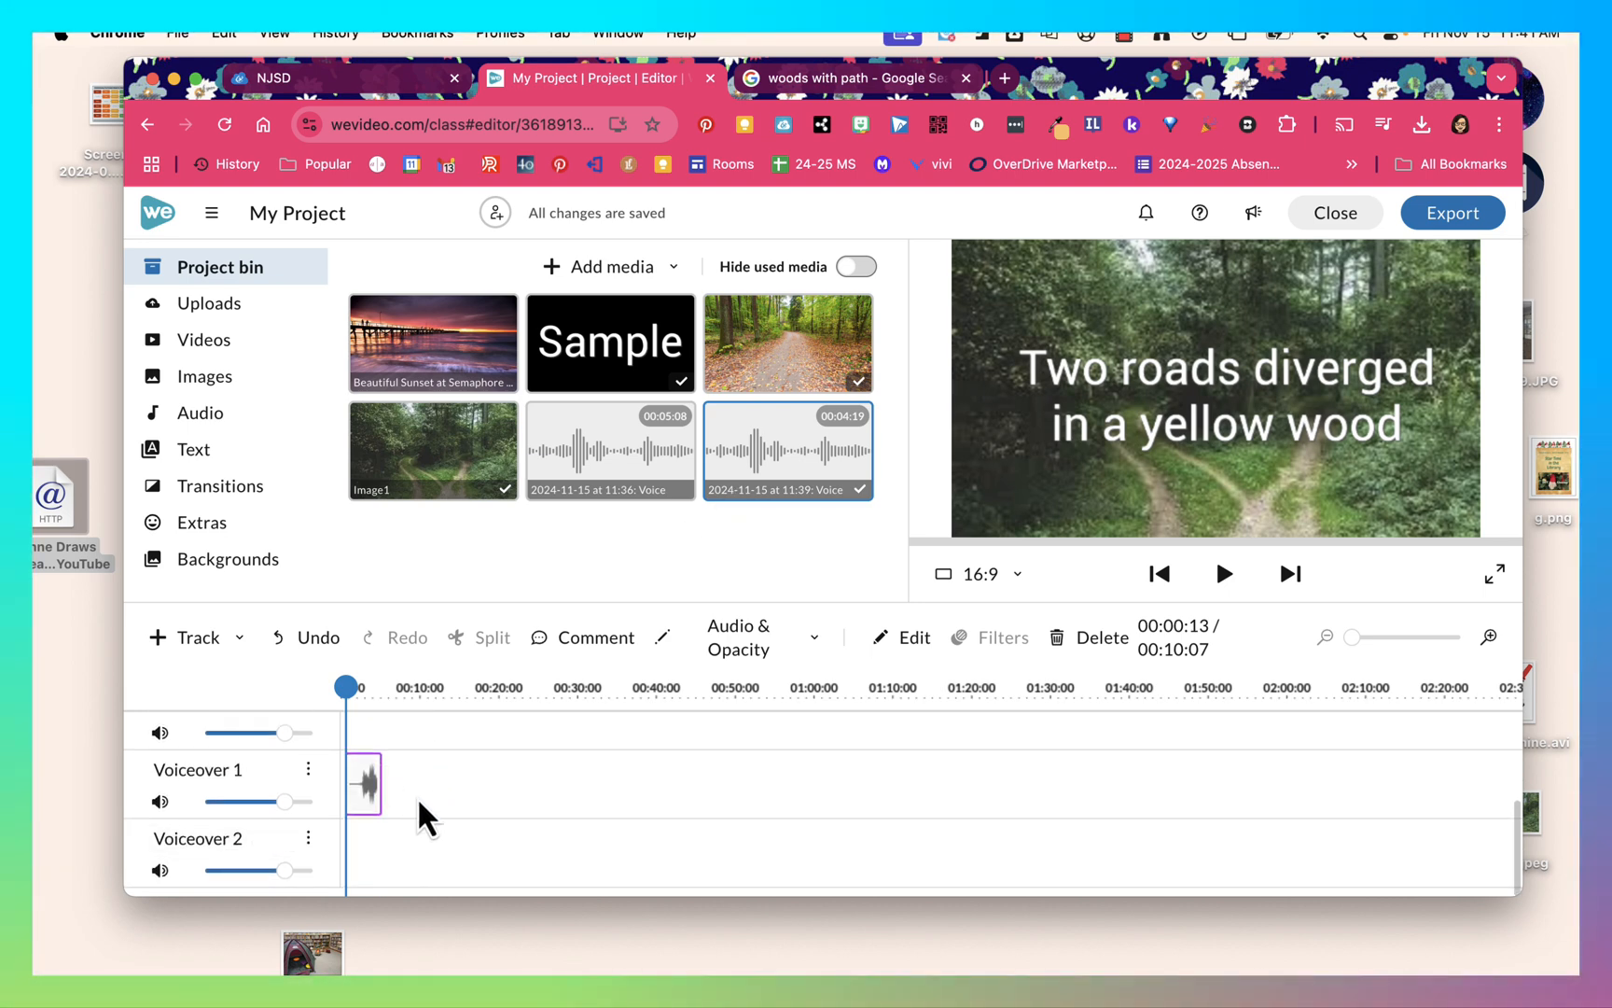
{"action": "scroll", "coordinate": [429, 786], "scroll_direction": "up", "scroll_amount": 3}
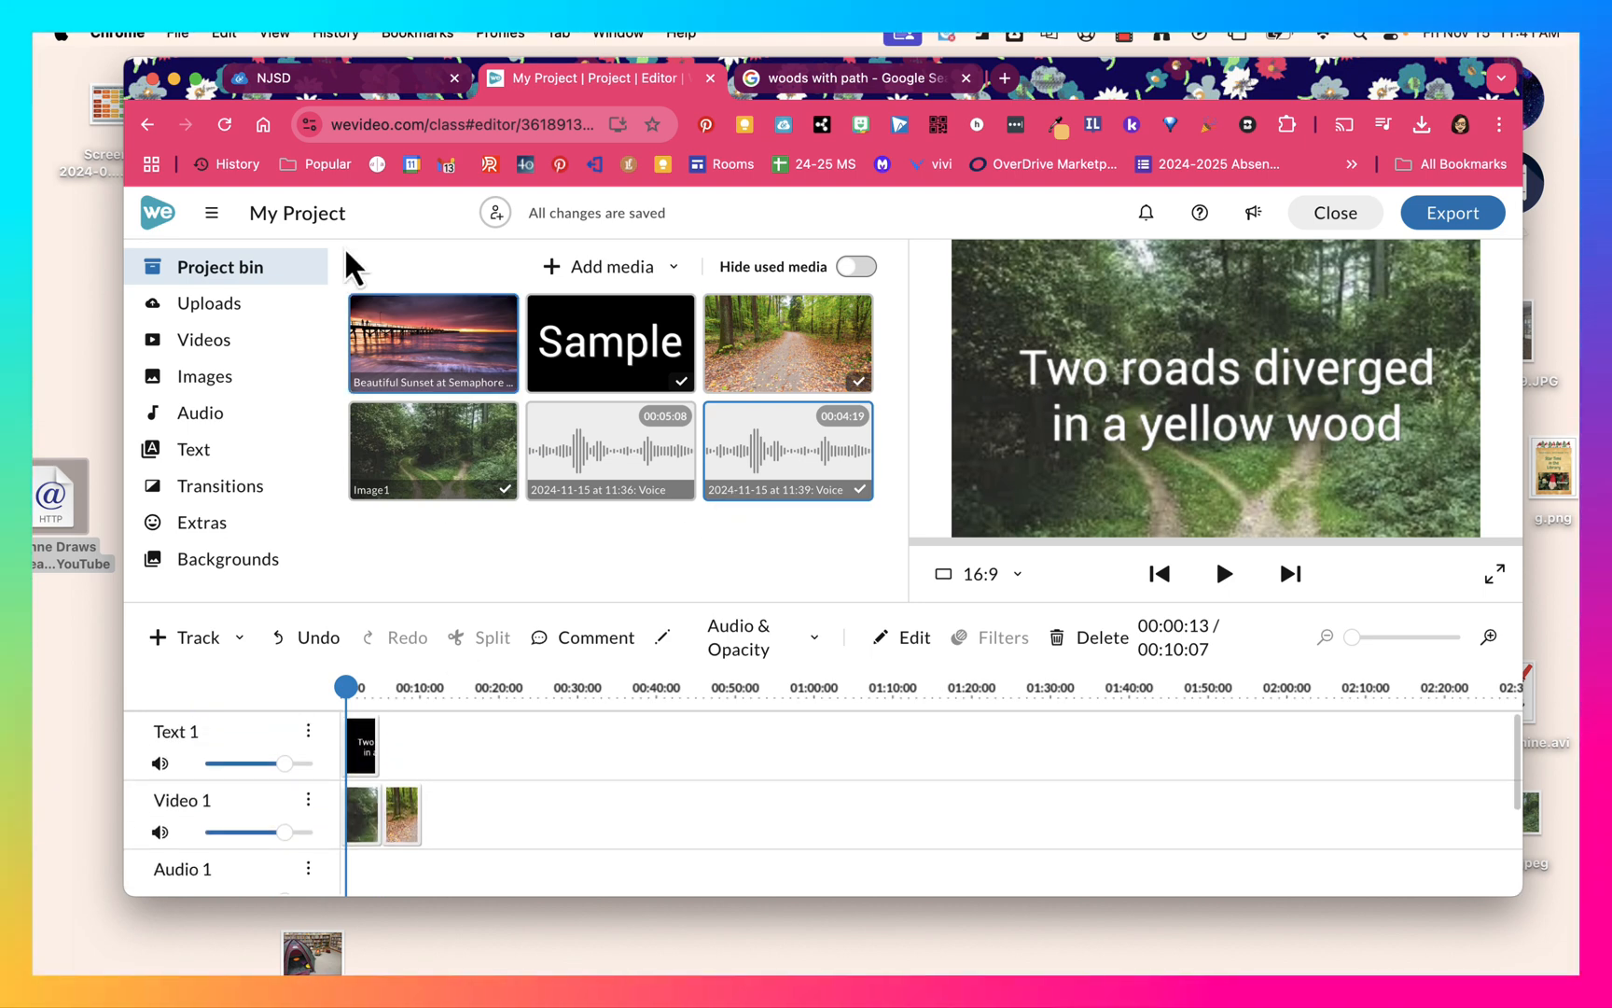
Record a new voice narration of about 4 seconds with the default MacBook Air microphone and save it to the project.
{"action": "left_click", "coordinate": [676, 268]}
{"action": "left_click", "coordinate": [608, 378]}
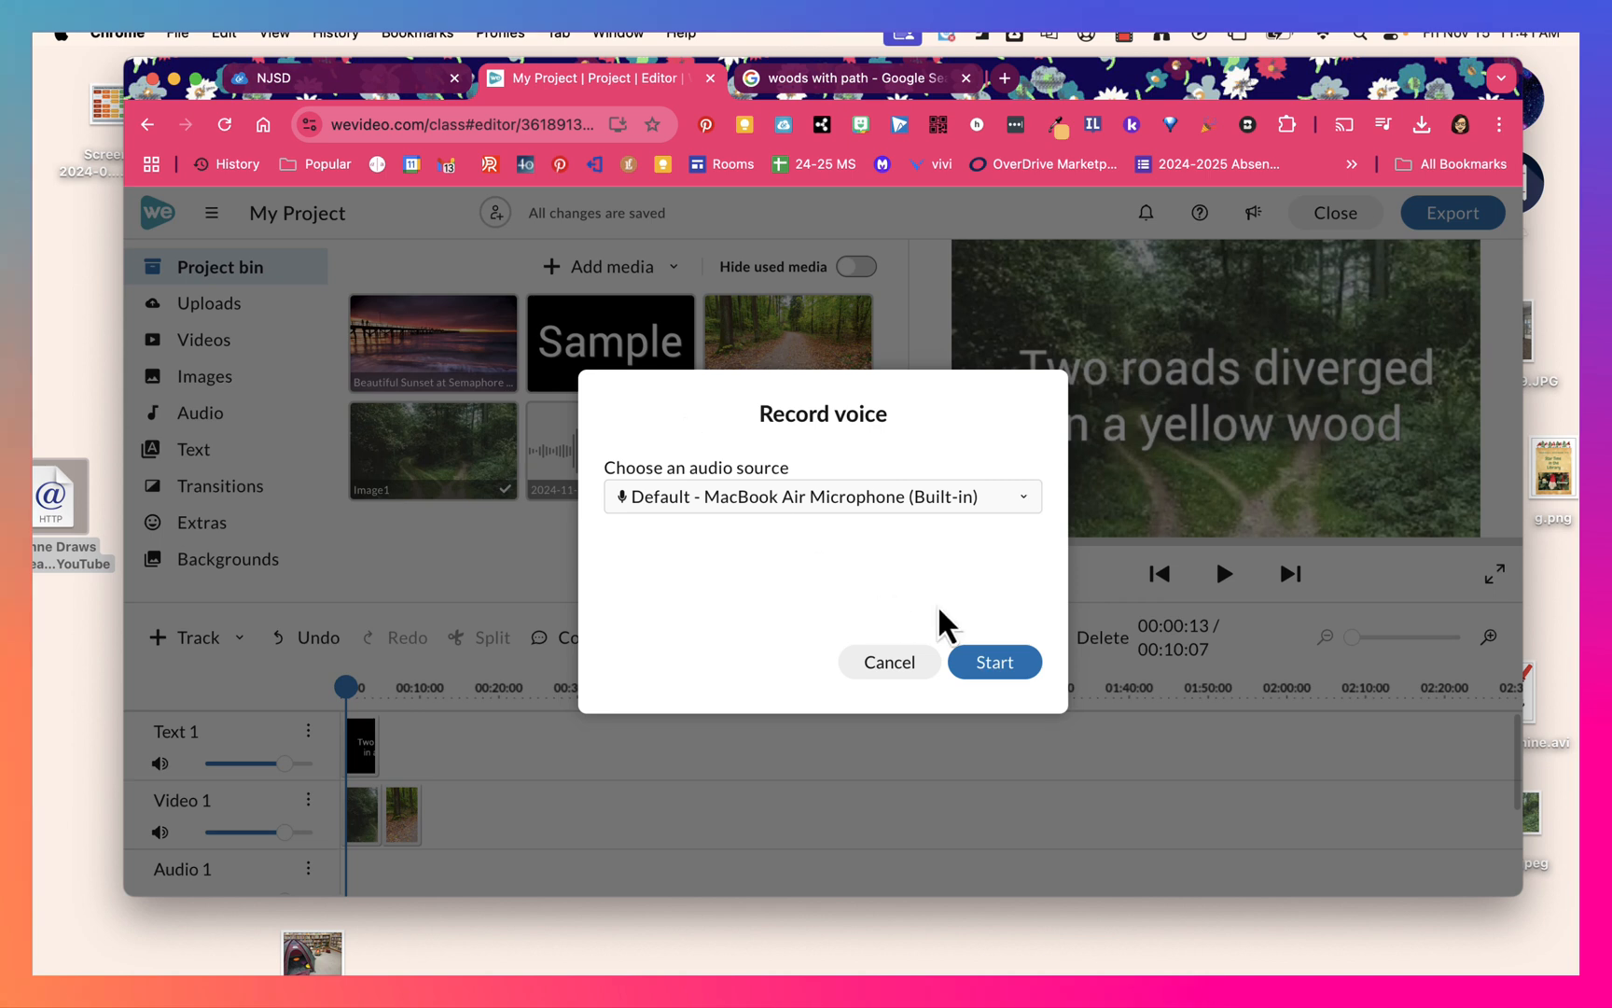
{"action": "left_click", "coordinate": [990, 665]}
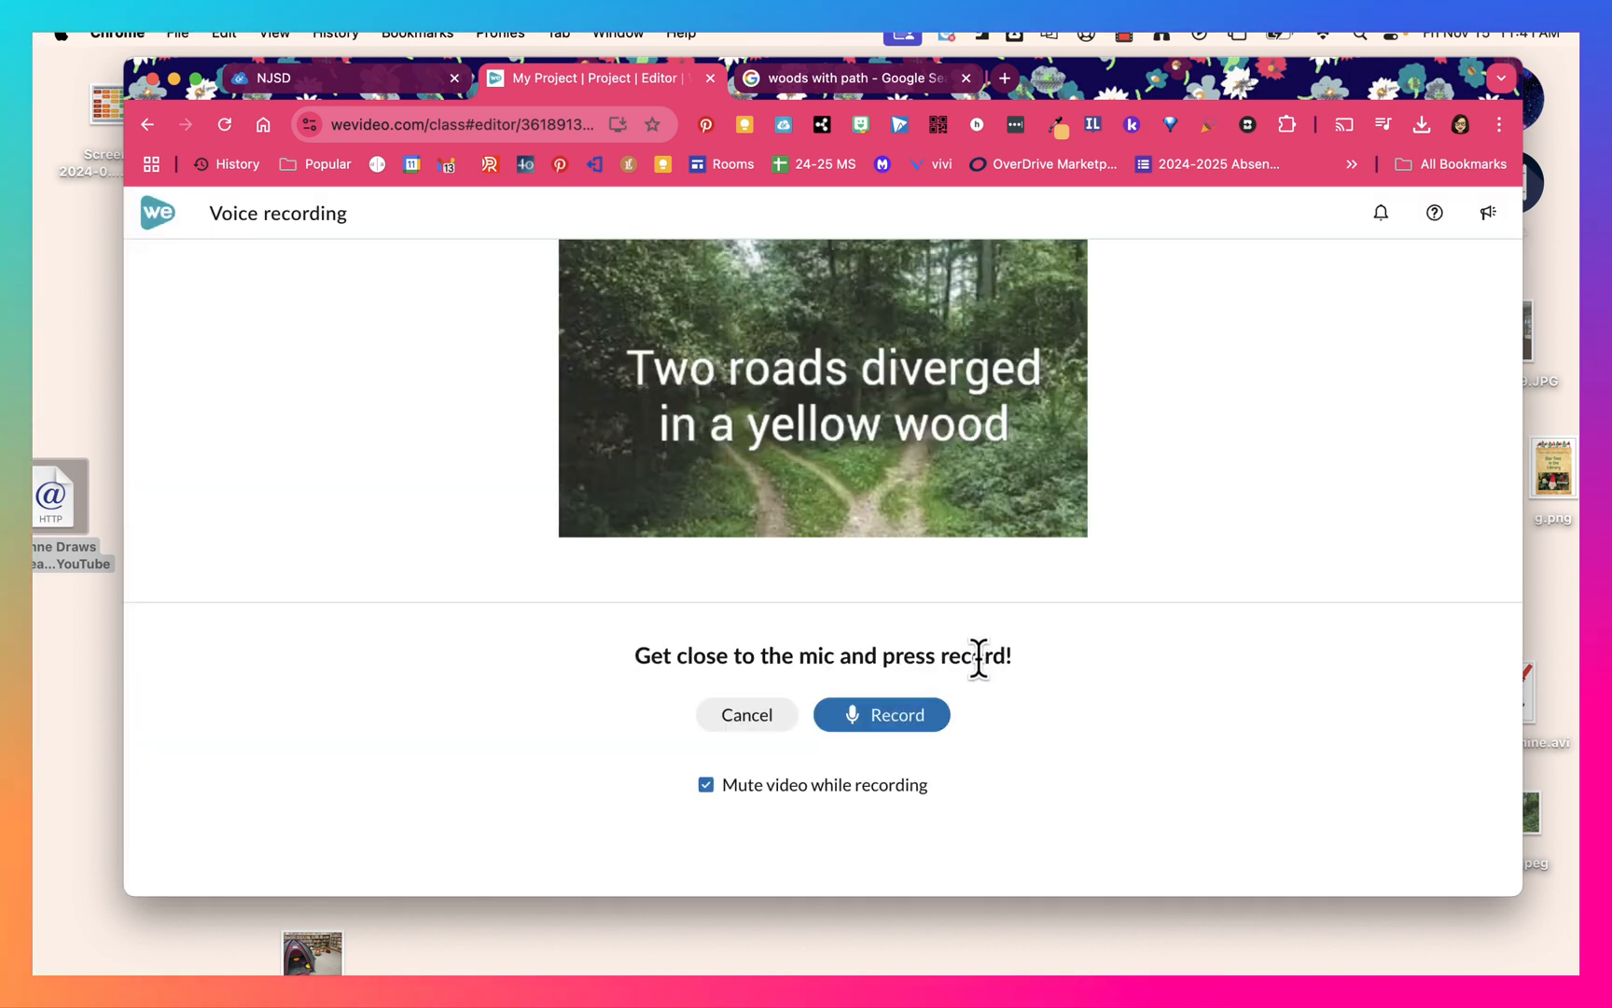
{"action": "left_click", "coordinate": [900, 729]}
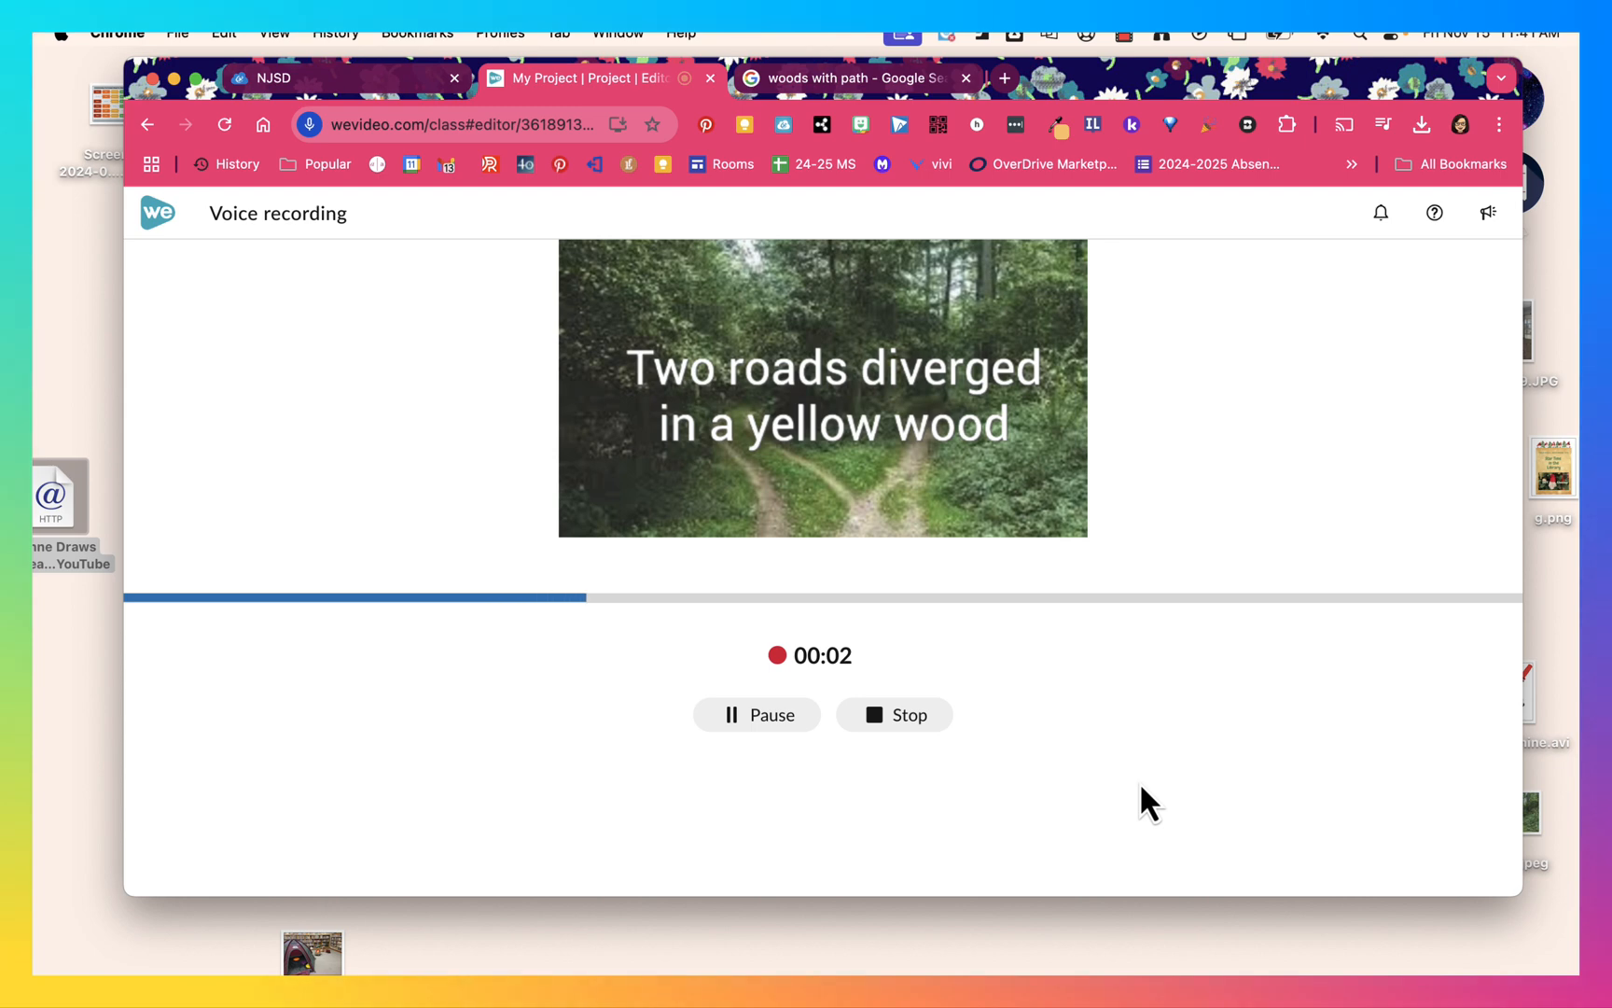
{"action": "left_click", "coordinate": [930, 721]}
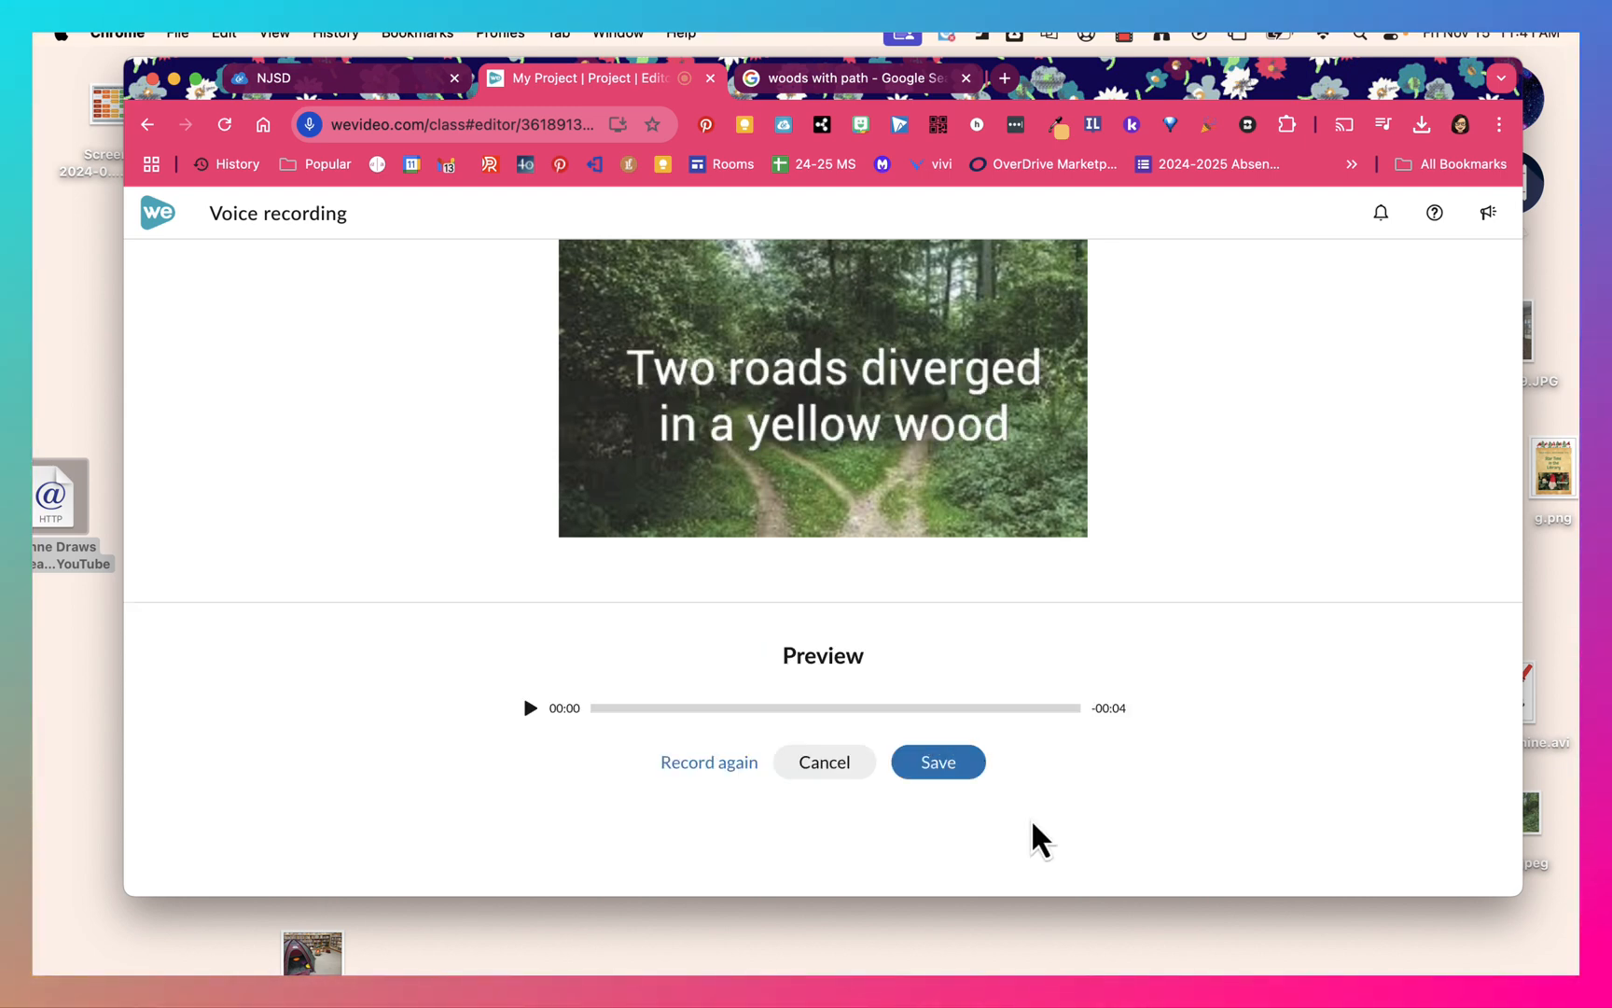
{"action": "left_click", "coordinate": [934, 763]}
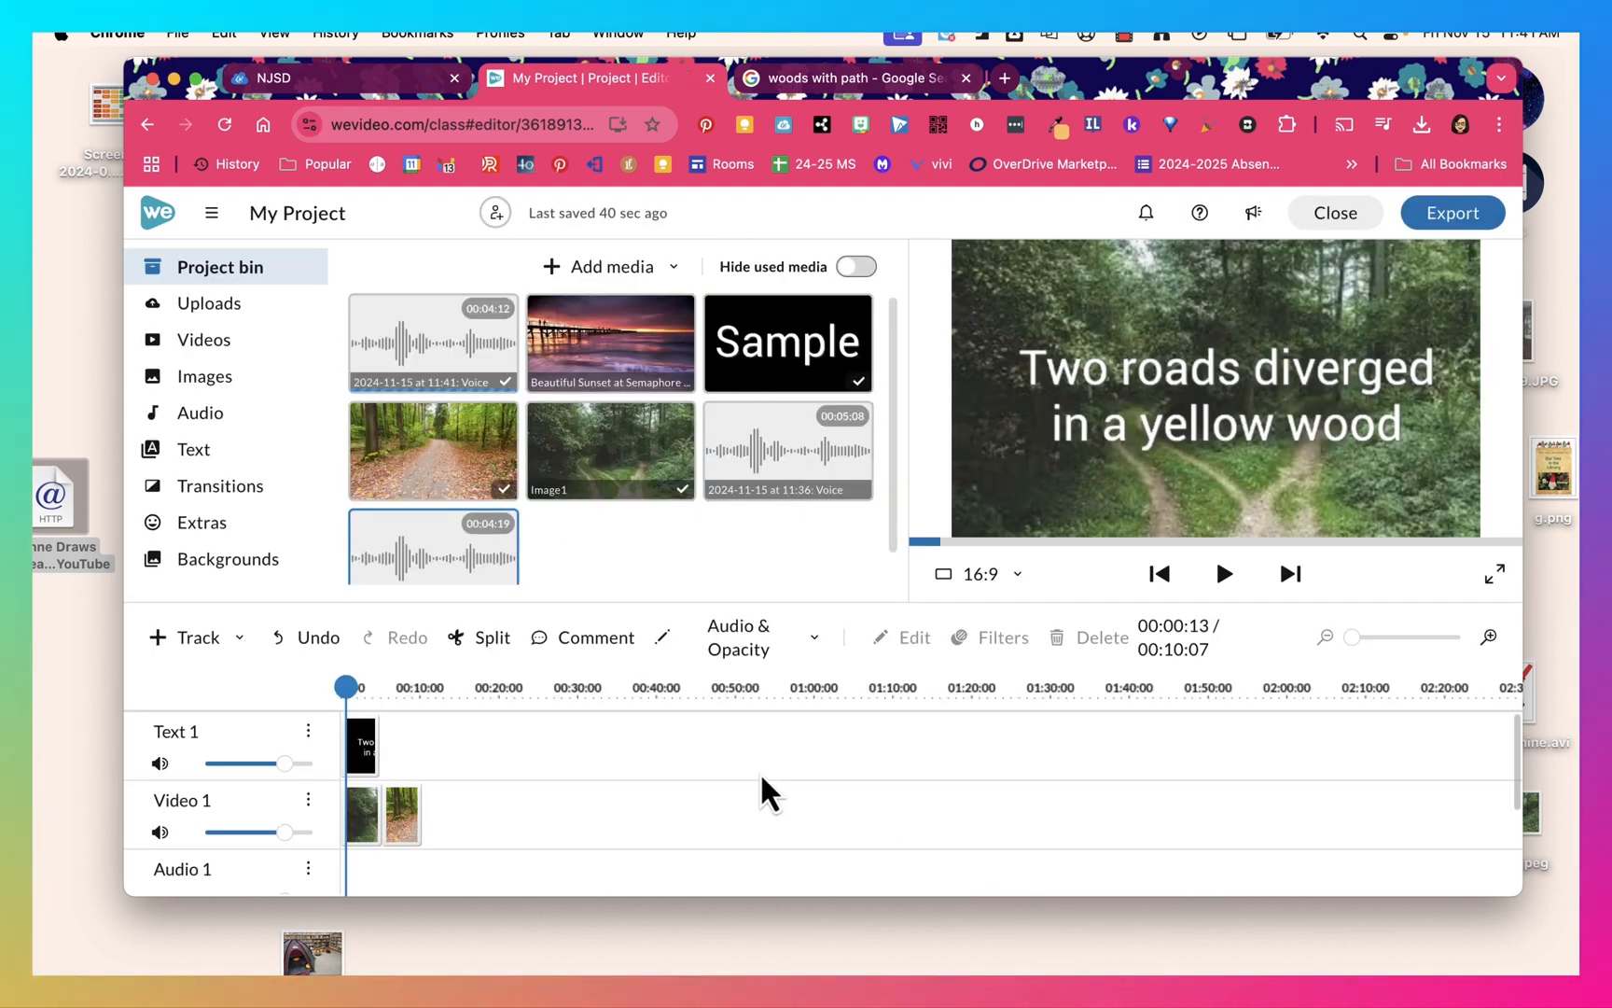
Move the new narration clip on Voiceover 2 to about 5 seconds so it starts after the Voiceover 1 clip.
{"action": "scroll", "coordinate": [756, 771], "scroll_direction": "down", "scroll_amount": 2}
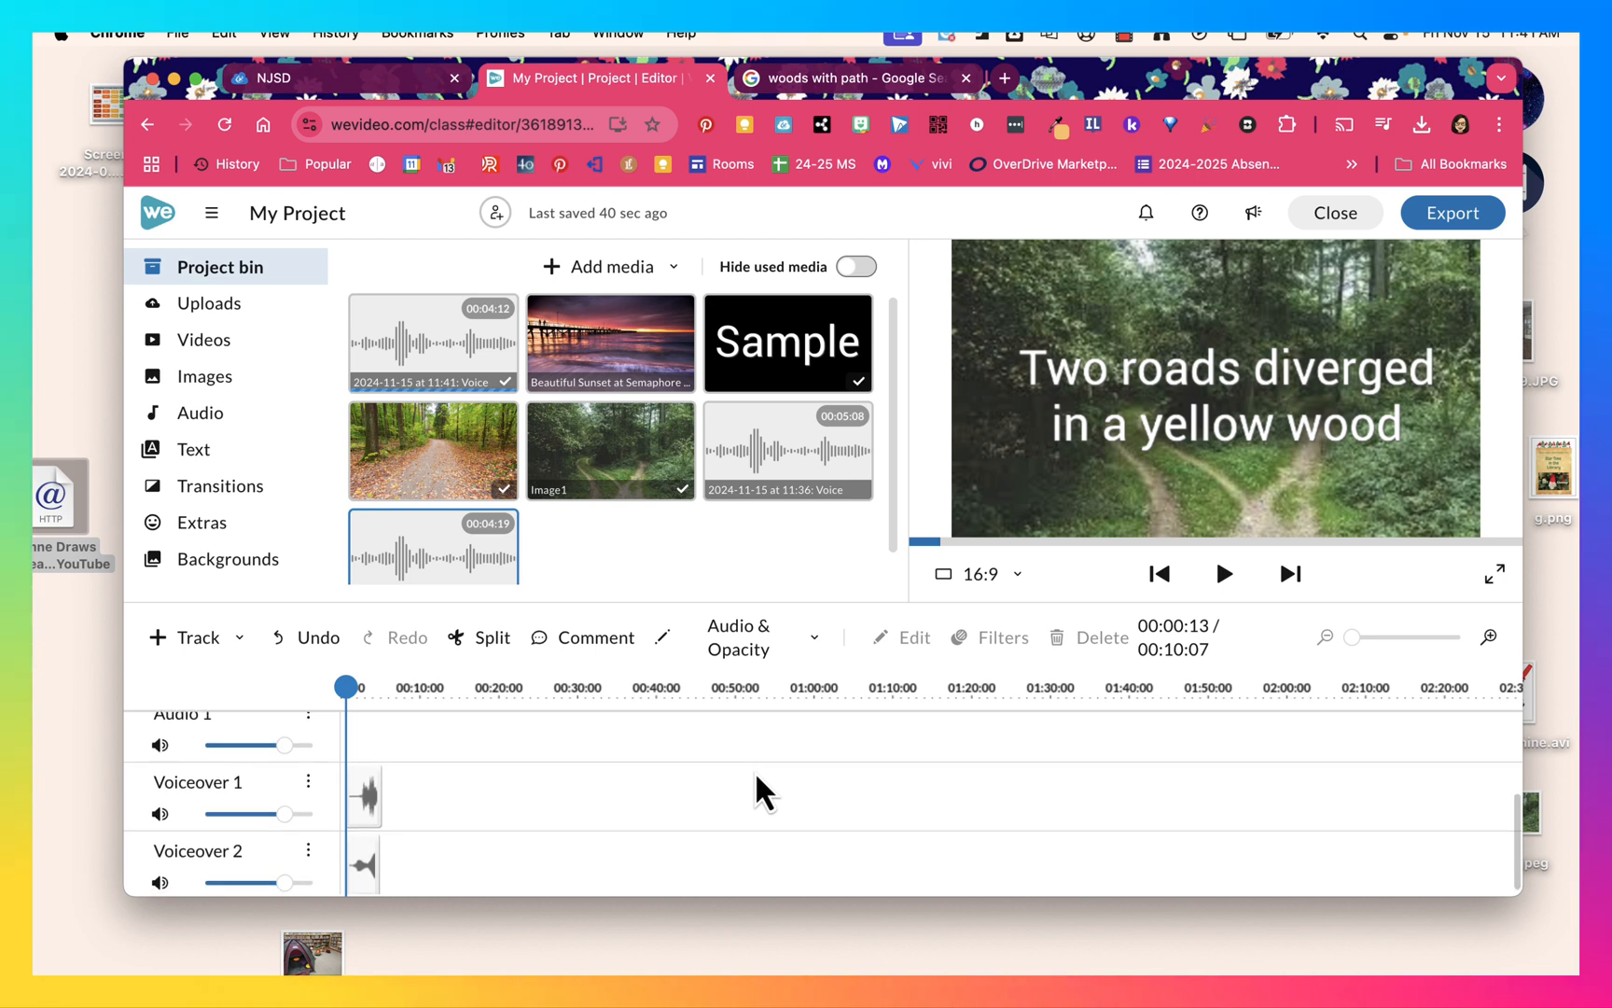
{"action": "scroll", "coordinate": [755, 770], "scroll_direction": "down", "scroll_amount": 1}
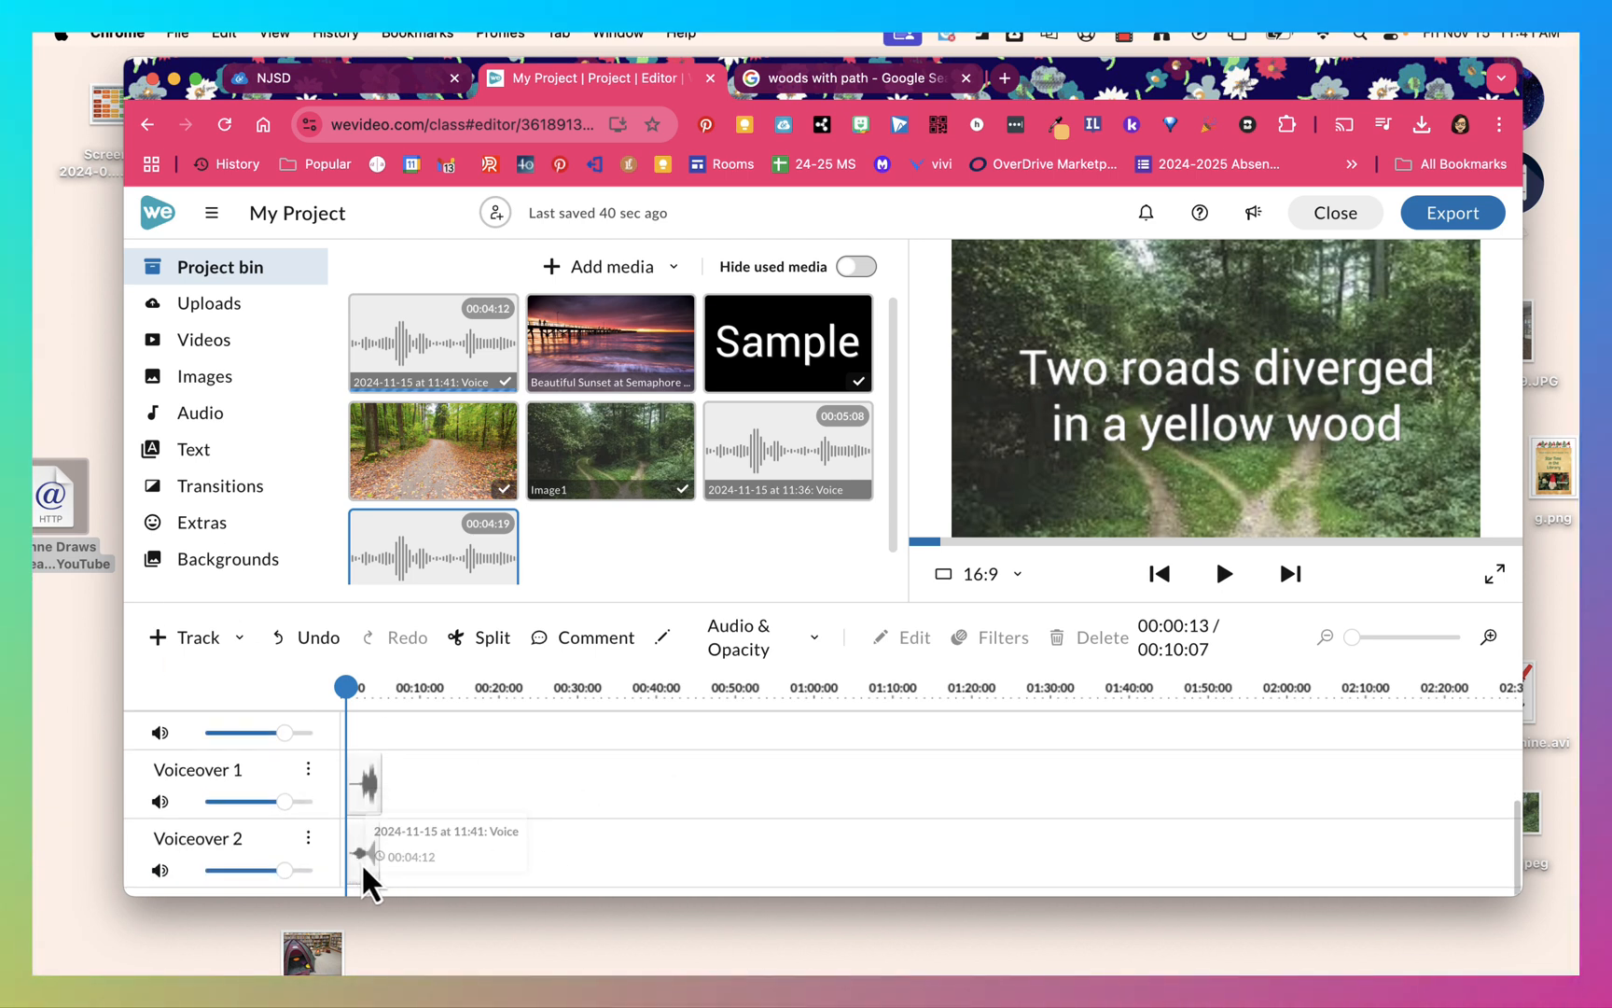
{"action": "left_click_drag", "start_coordinate": [361, 856], "coordinate": [404, 851]}
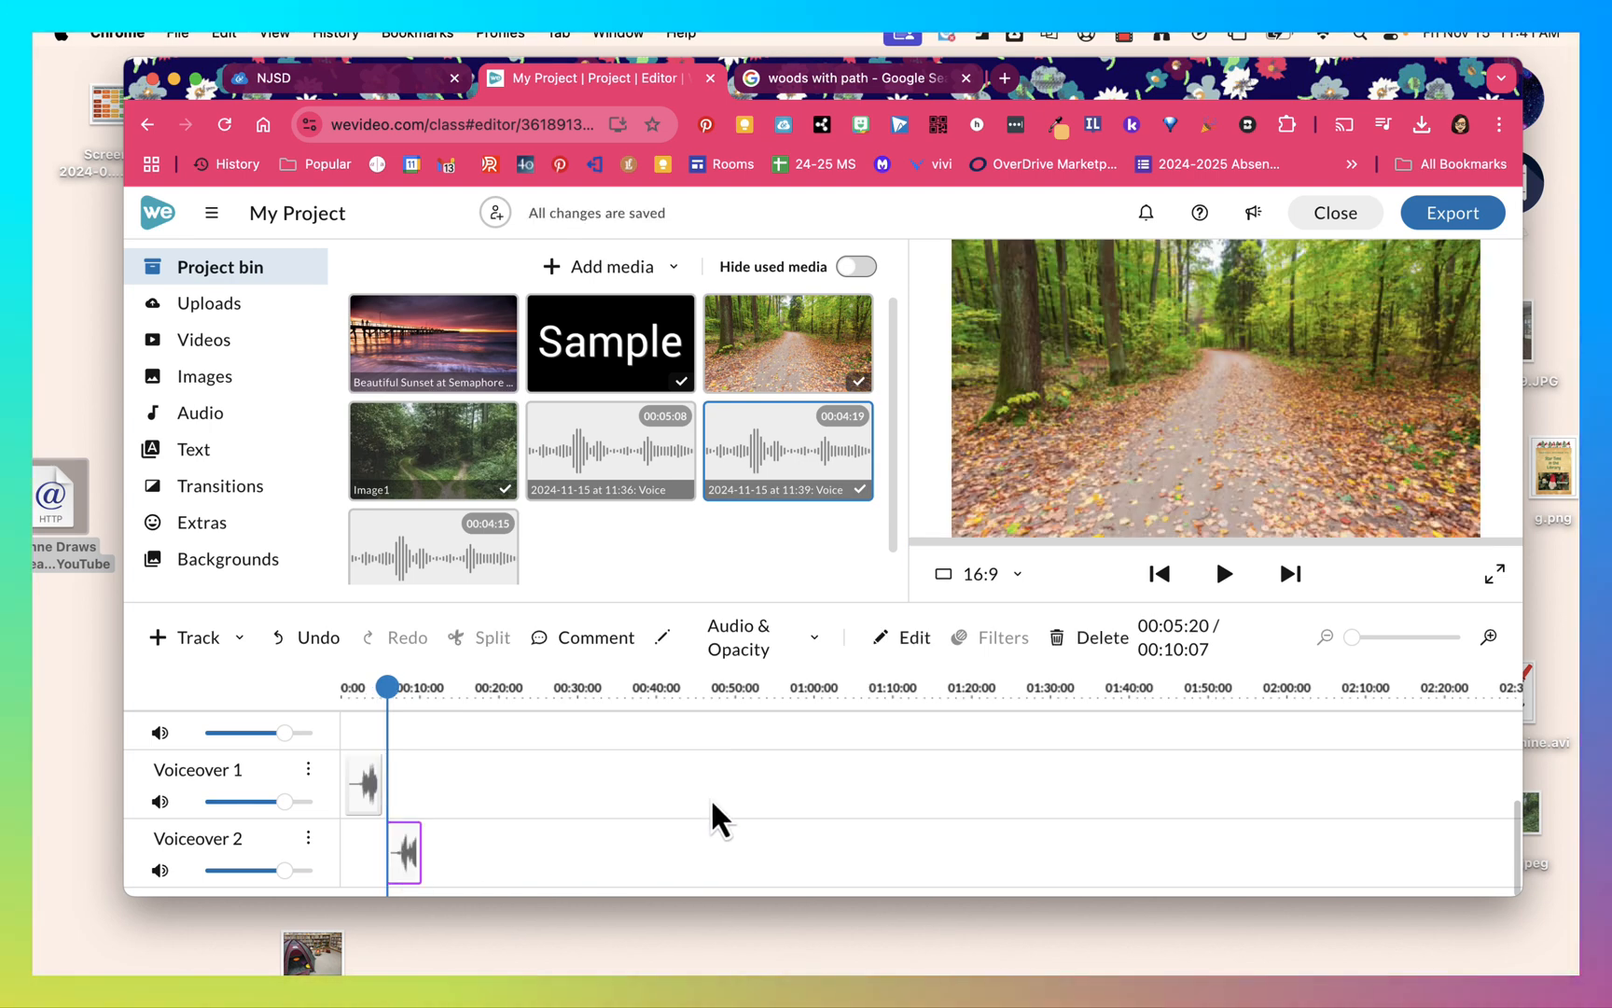
Play the project from the beginning to check the titles, images and narration together.
{"action": "scroll", "coordinate": [709, 808], "scroll_direction": "up", "scroll_amount": 5}
{"action": "left_click_drag", "start_coordinate": [387, 686], "coordinate": [344, 684]}
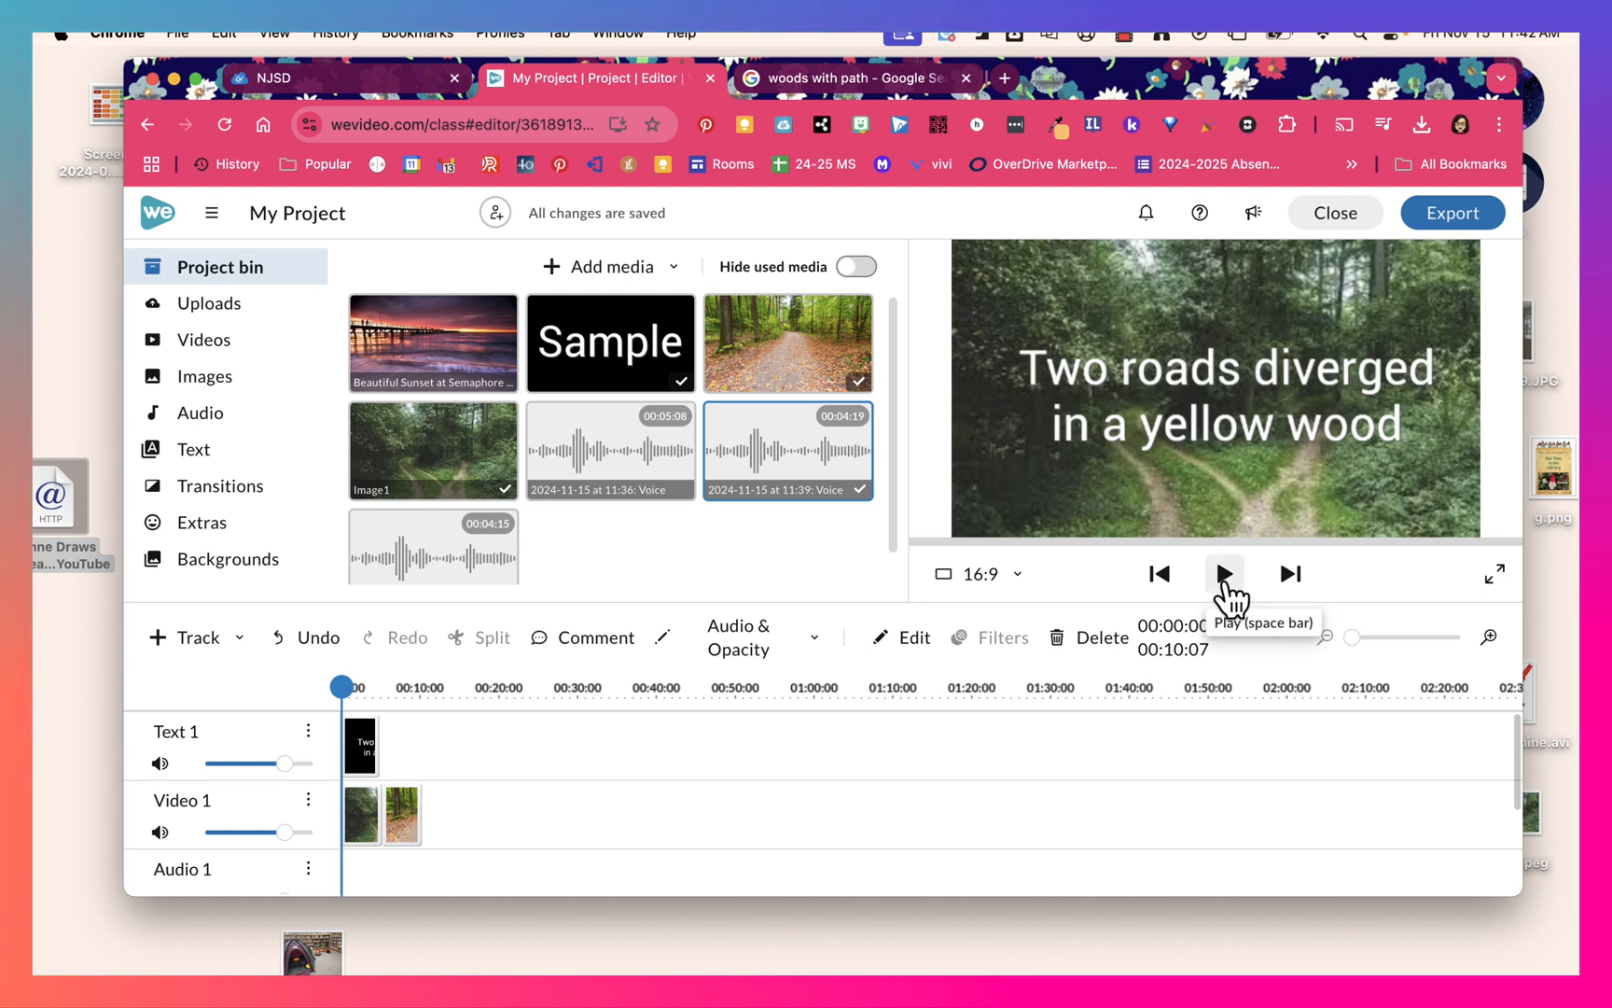
{"action": "left_click", "coordinate": [1225, 575]}
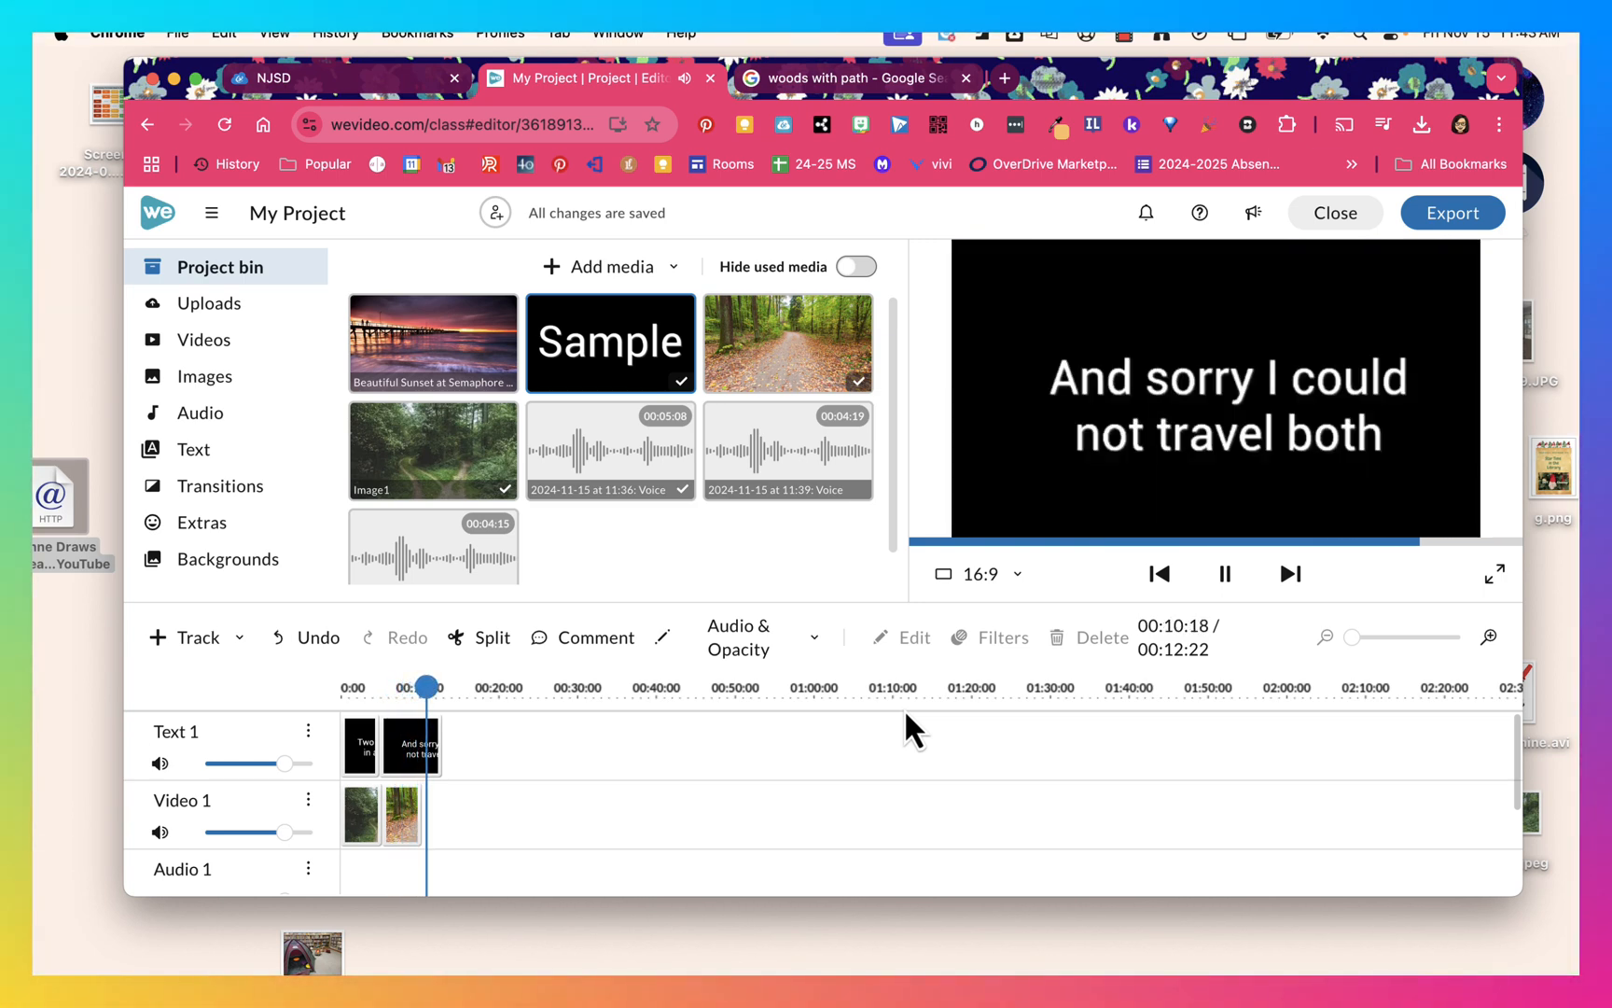
{"action": "key", "text": "space"}
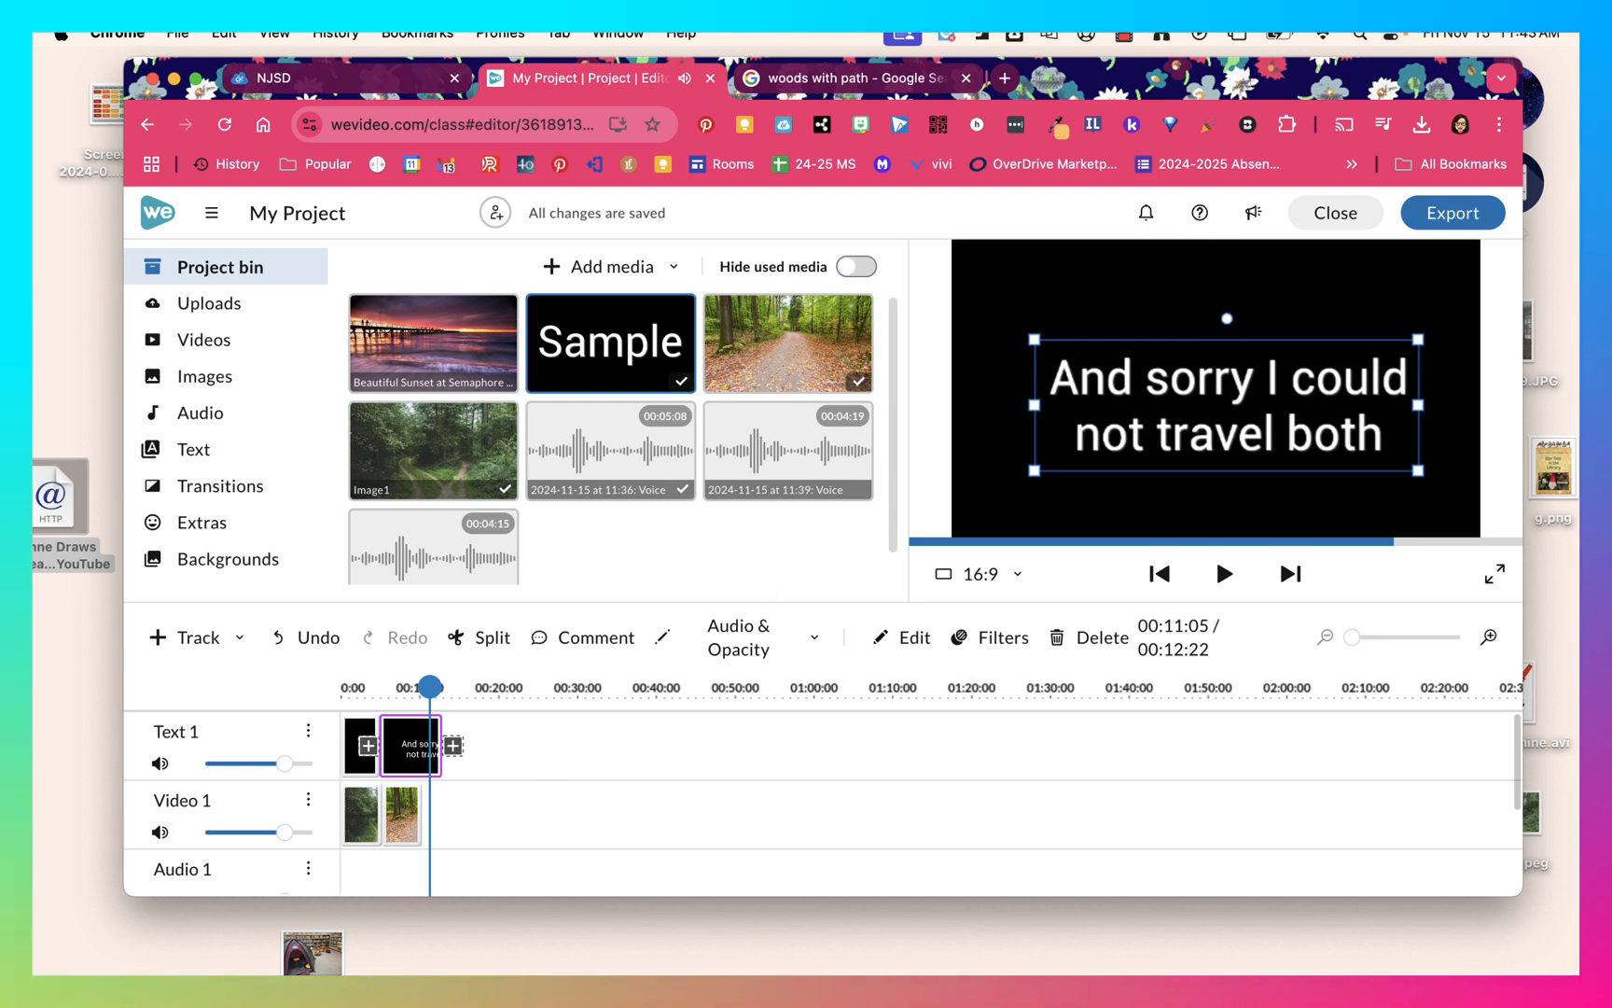
Split the second title on Text 1 at 00:09:23, where the leaf-covered path image ends, and delete the excess piece.
{"action": "left_click", "coordinate": [411, 763]}
{"action": "left_click_drag", "start_coordinate": [404, 762], "coordinate": [408, 764]}
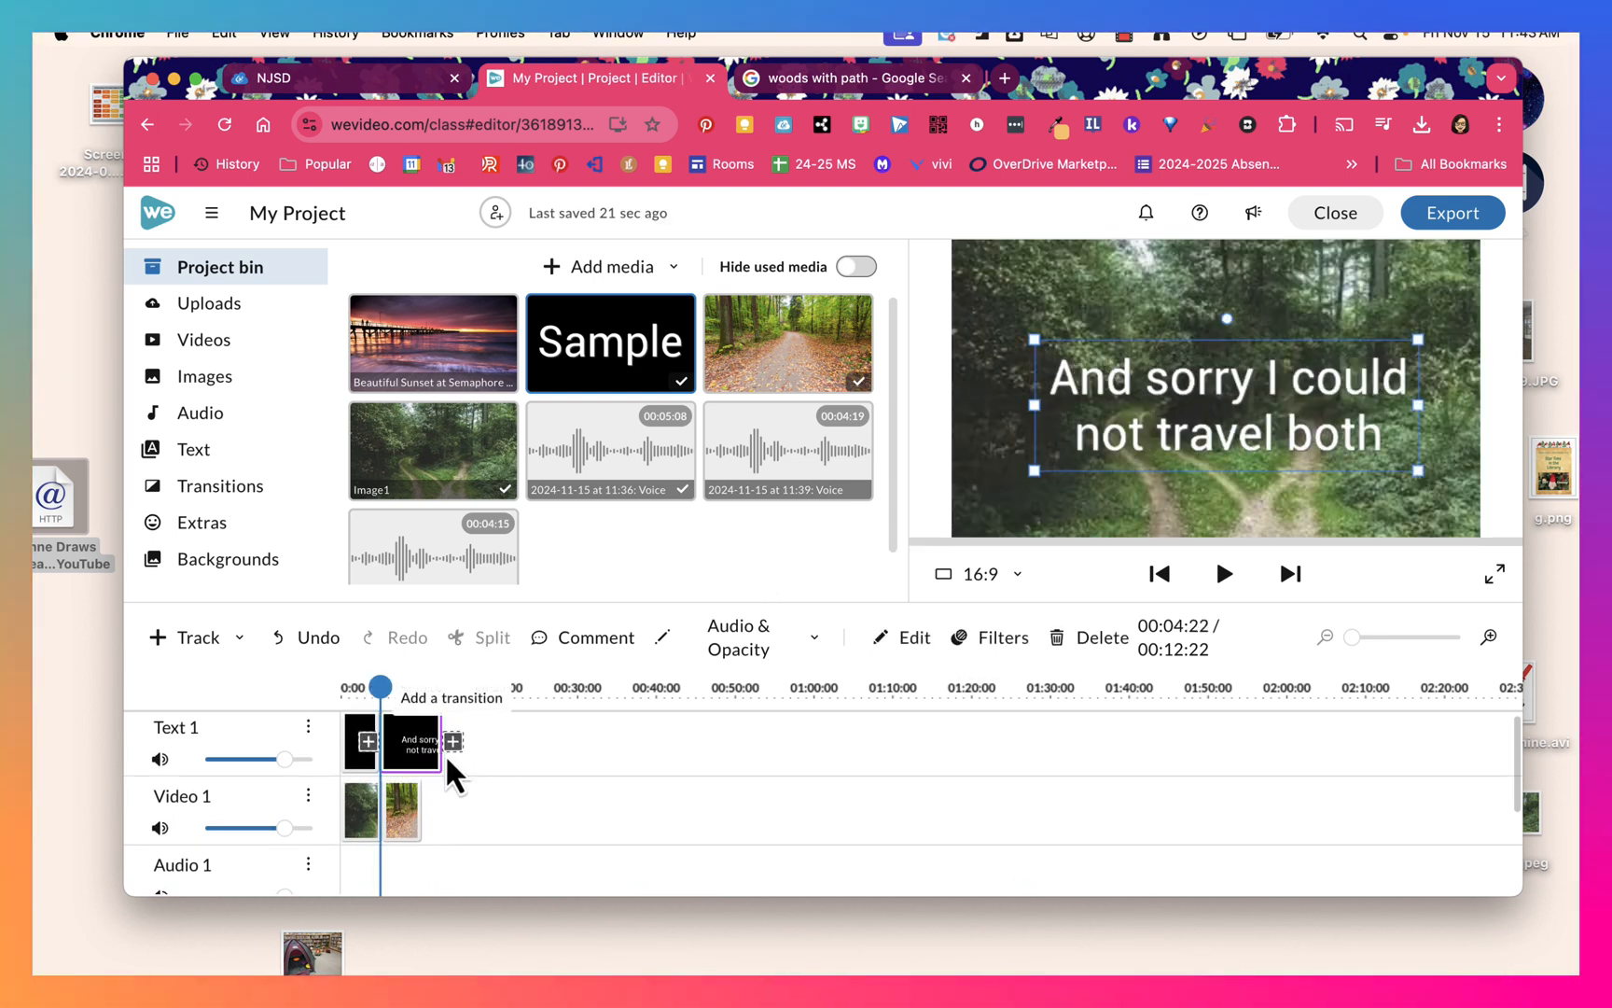
{"action": "left_click_drag", "start_coordinate": [380, 686], "coordinate": [421, 688]}
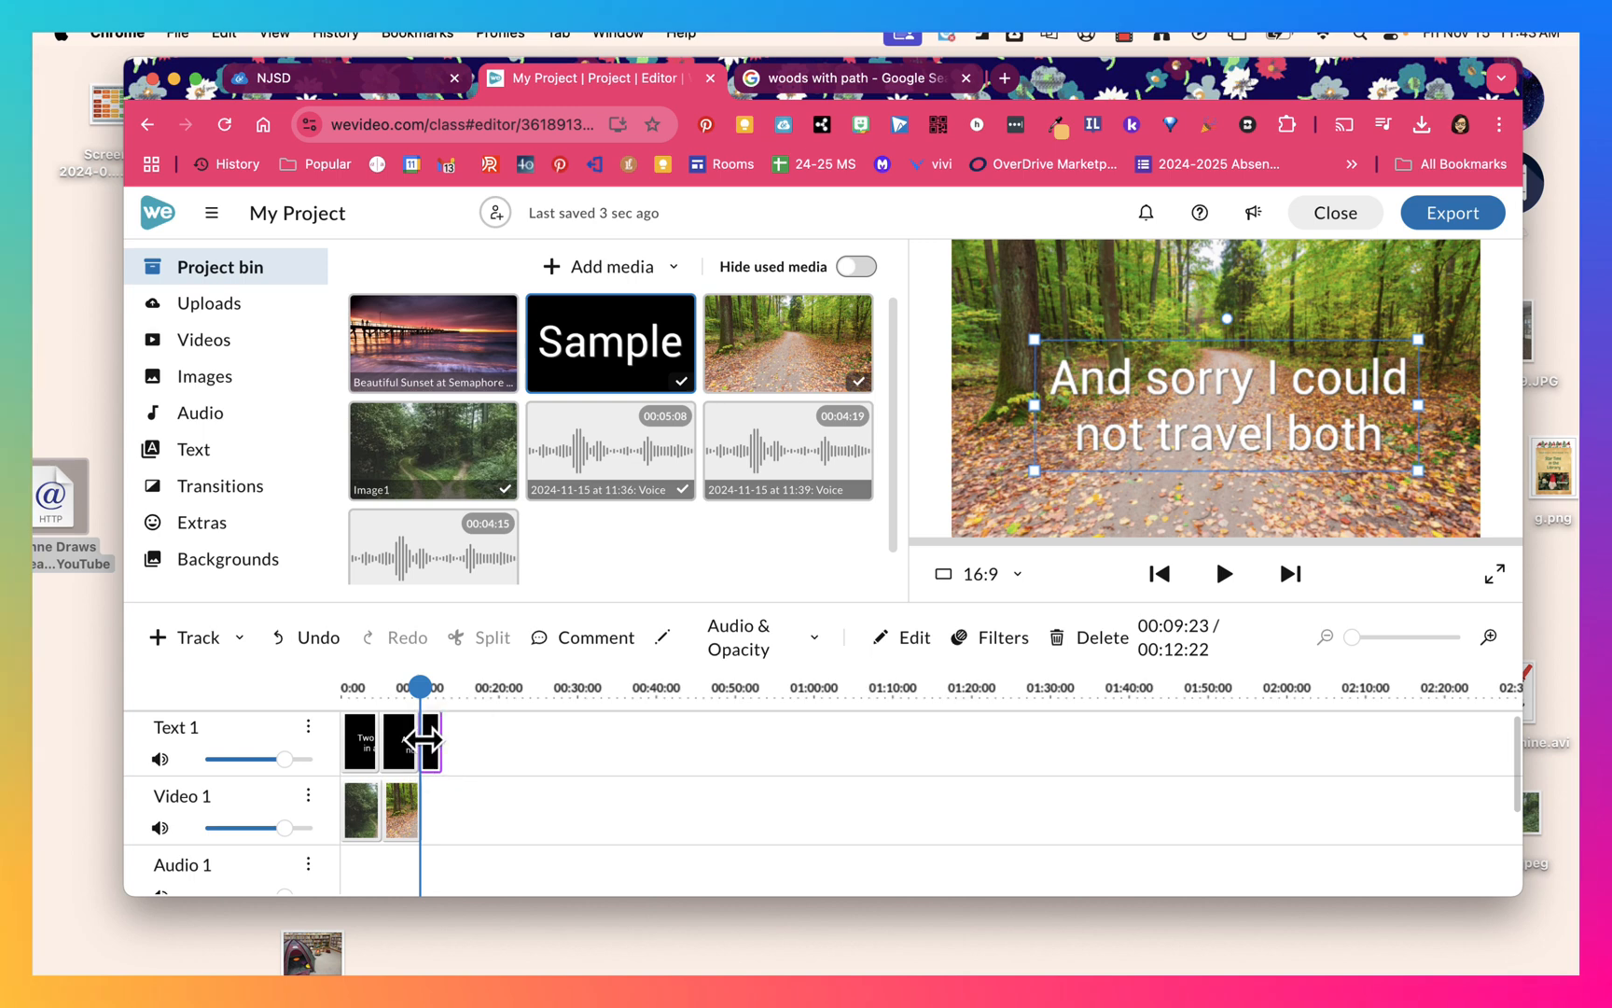
{"action": "left_click_drag", "start_coordinate": [429, 744], "coordinate": [849, 799]}
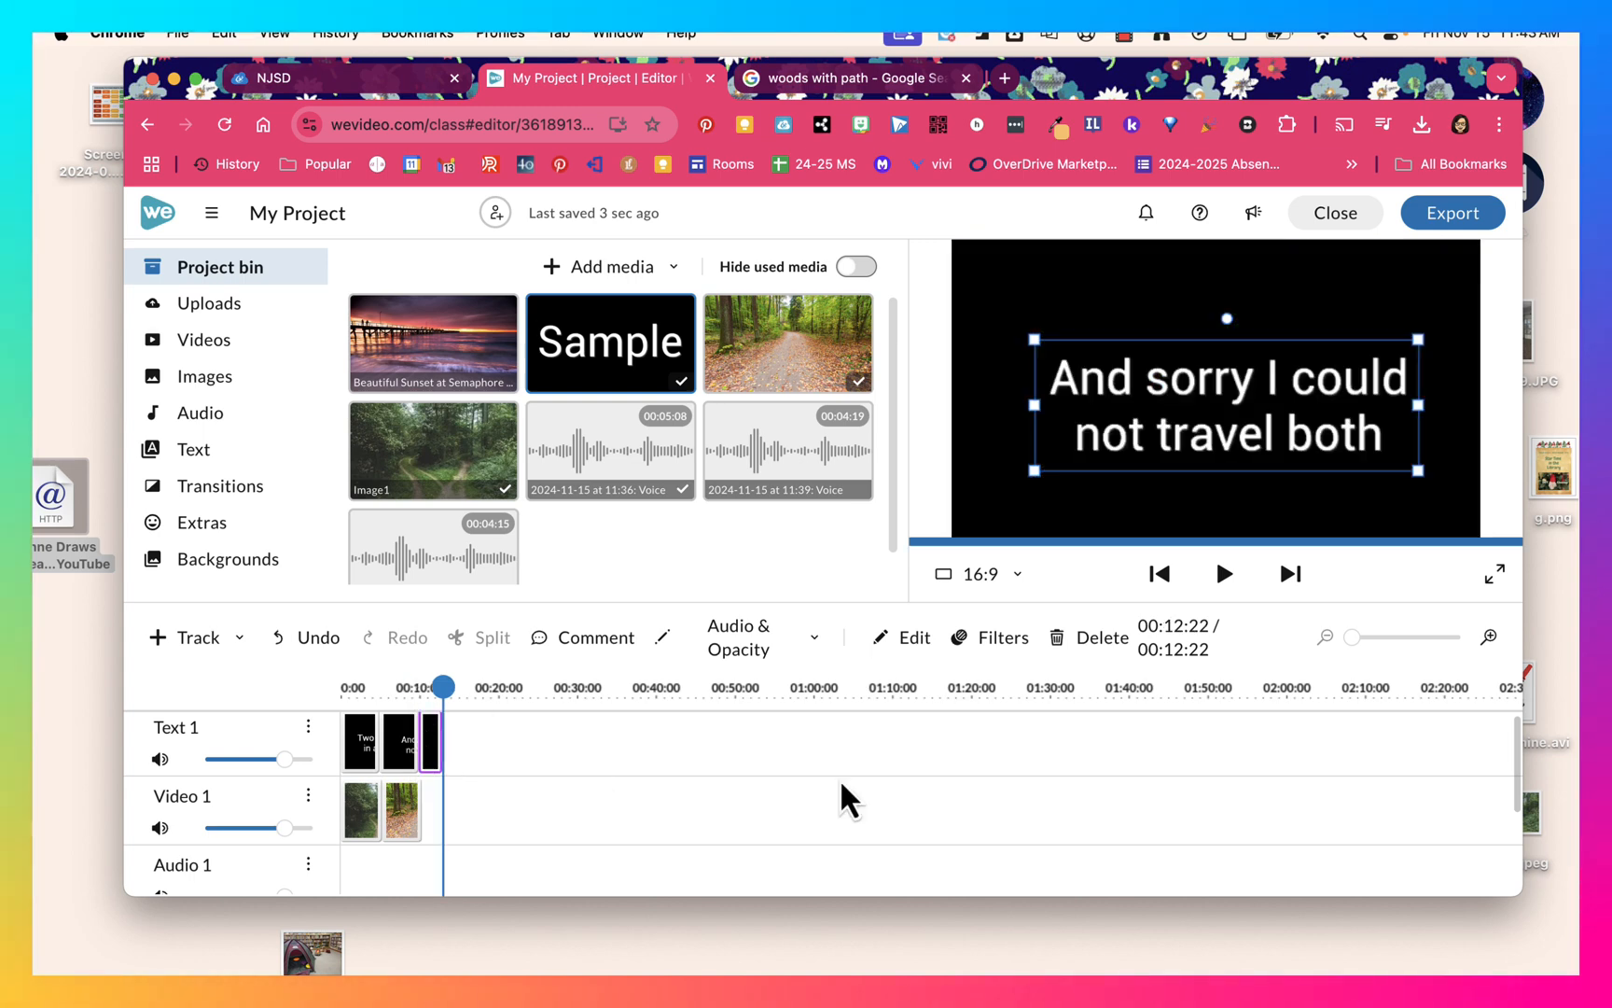
{"action": "left_click", "coordinate": [422, 738]}
{"action": "key", "text": "Delete"}
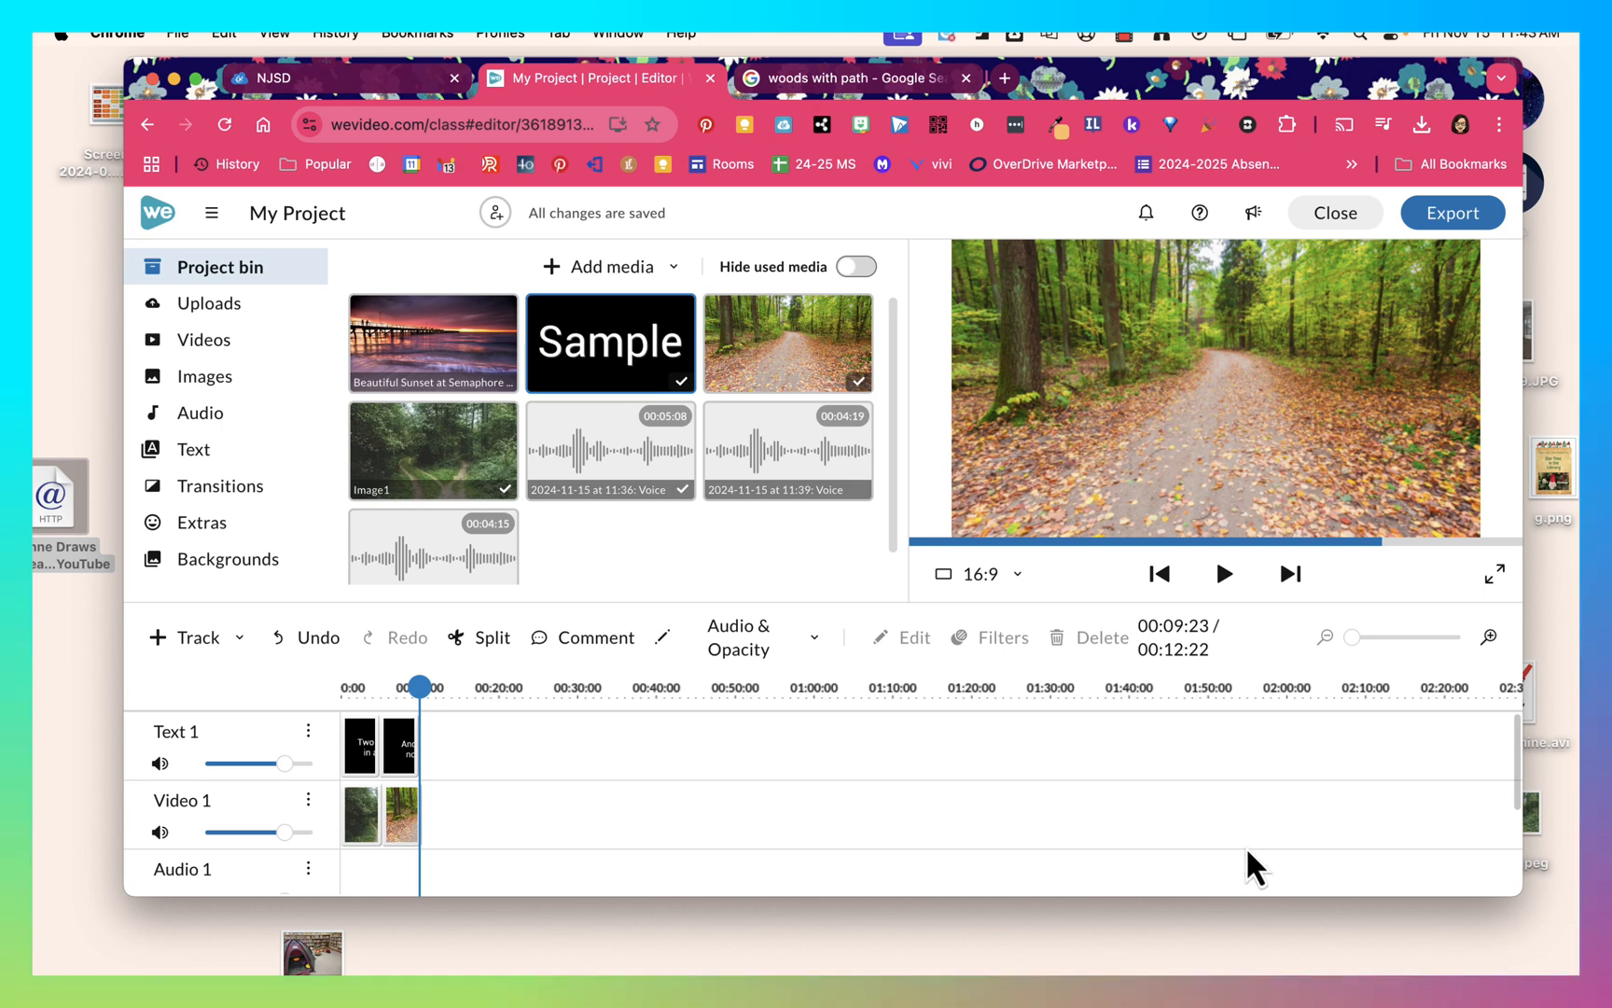
Bring the empty Audio 1 track into view and search the stock audio library for "calming".
{"action": "scroll", "coordinate": [700, 826], "scroll_direction": "down", "scroll_amount": 1}
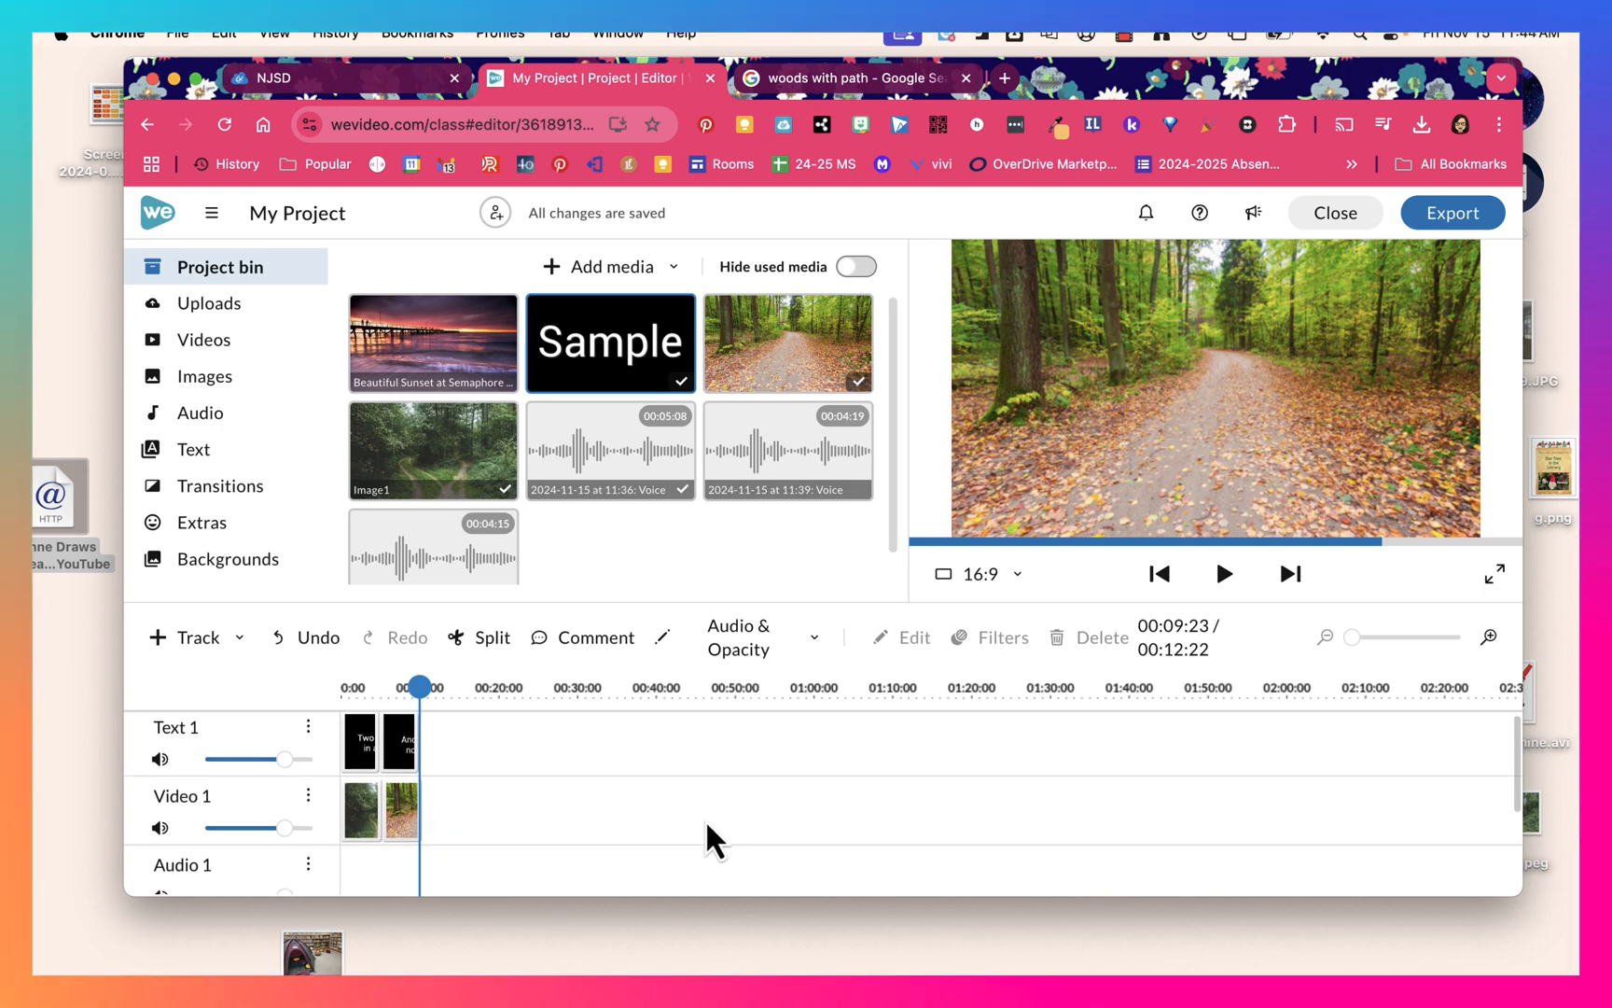
{"action": "scroll", "coordinate": [705, 819], "scroll_direction": "down", "scroll_amount": 5}
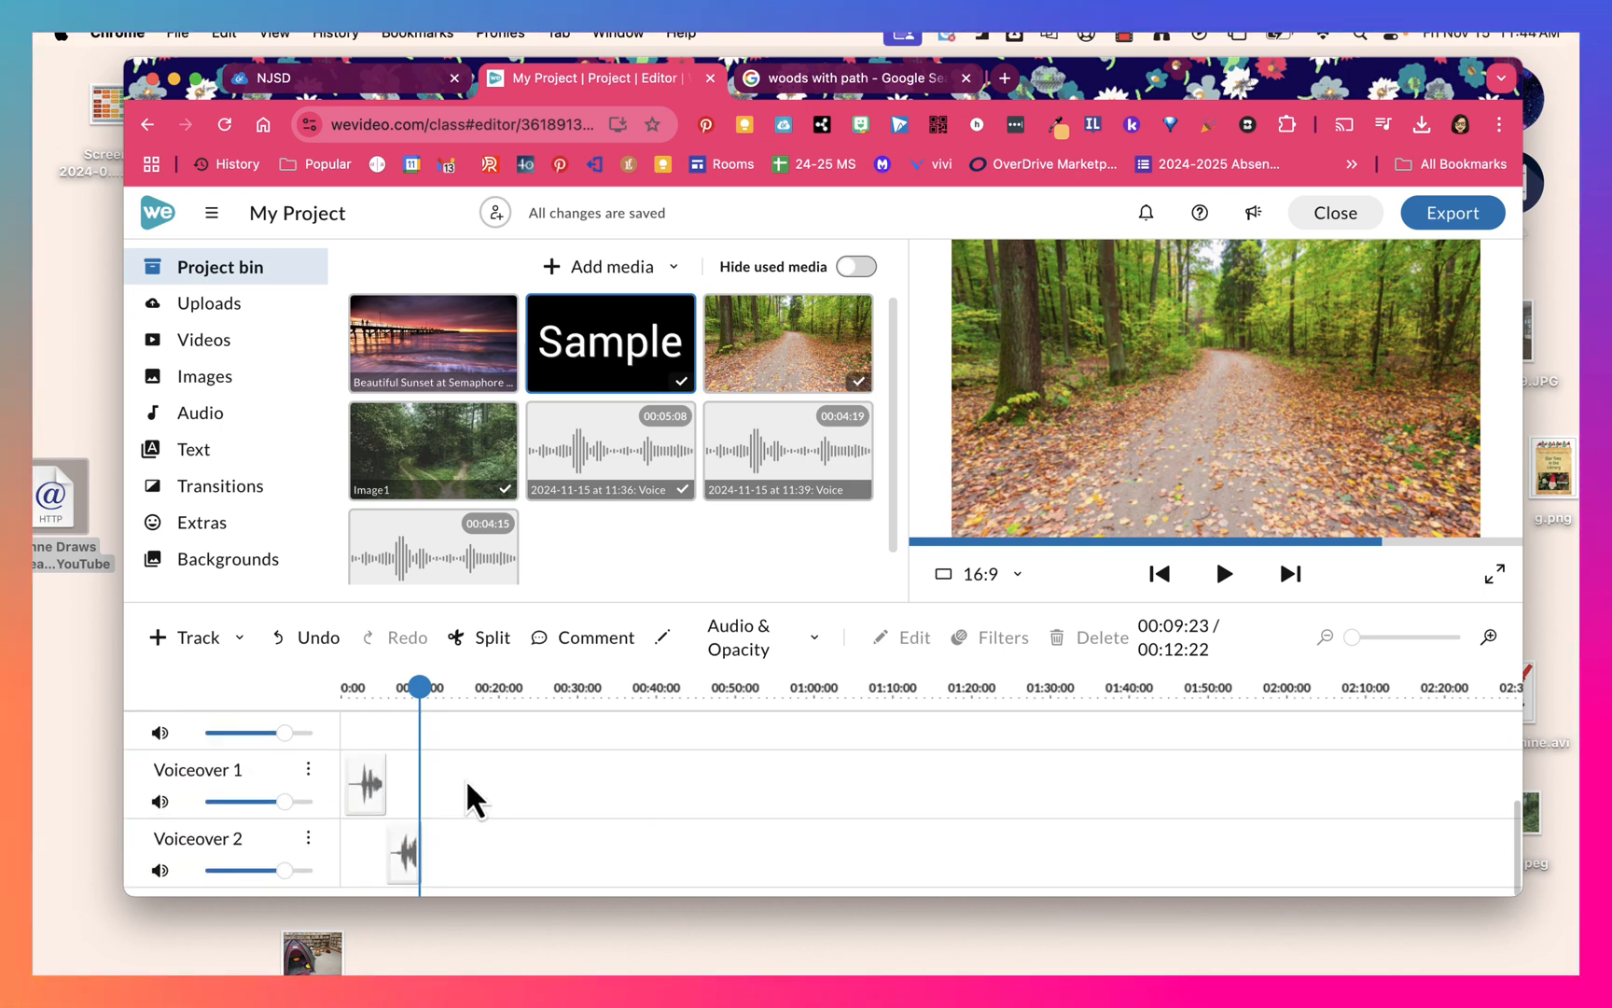
{"action": "scroll", "coordinate": [480, 874], "scroll_direction": "up", "scroll_amount": 2}
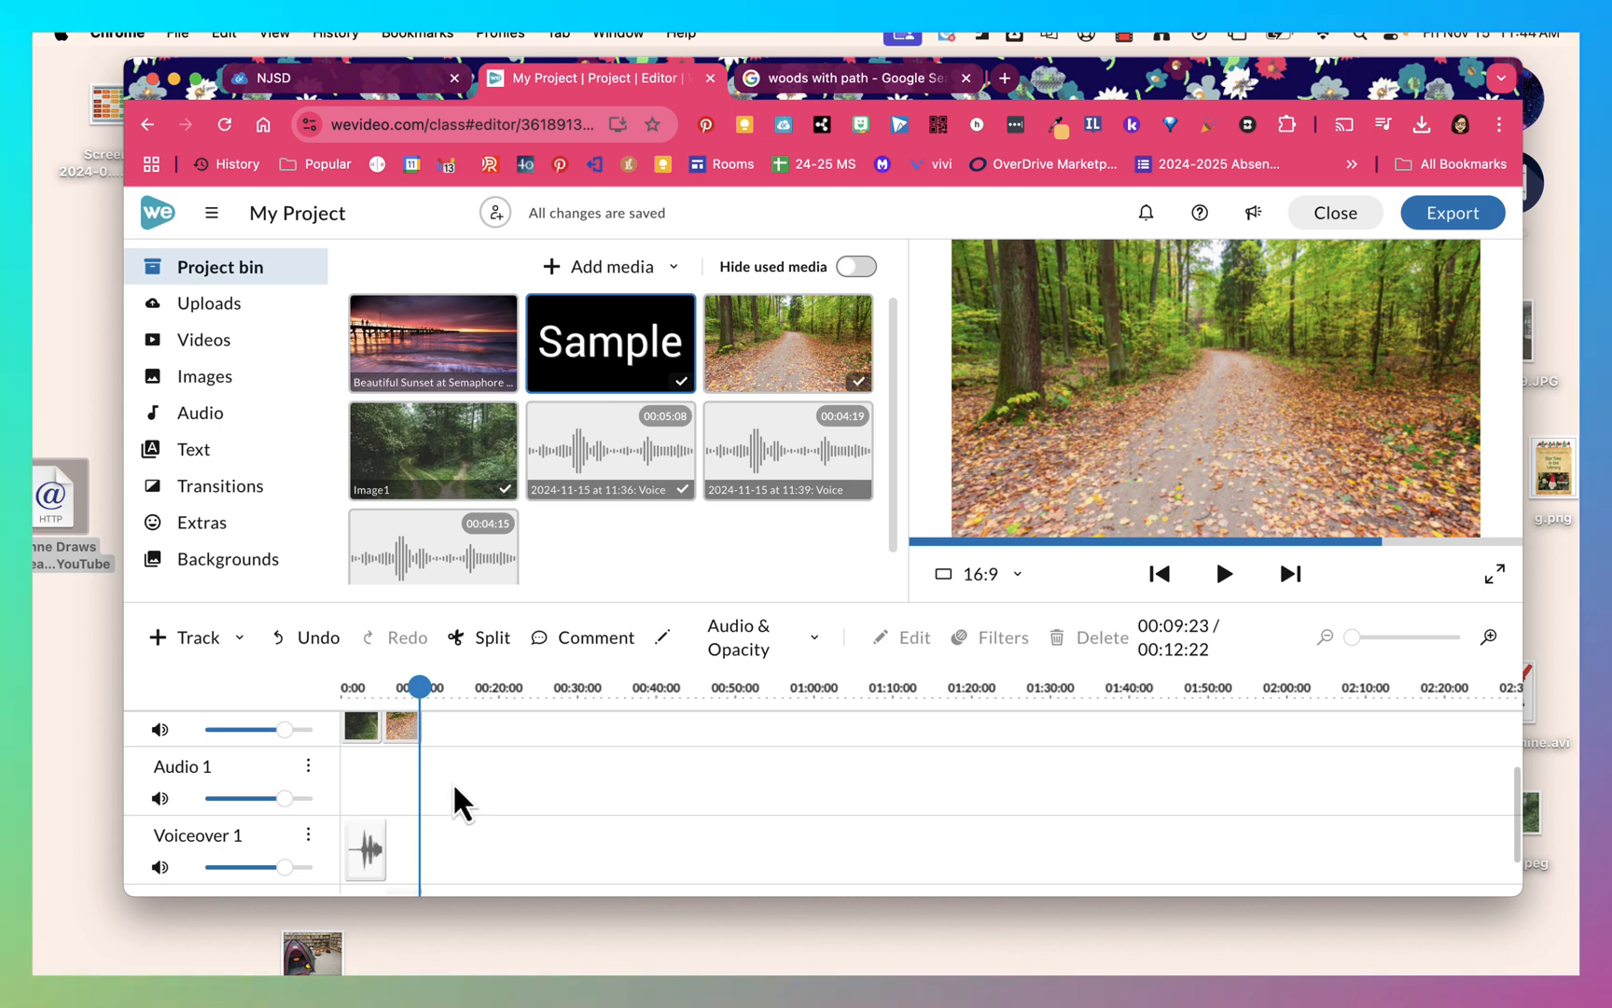
{"action": "left_click", "coordinate": [205, 411]}
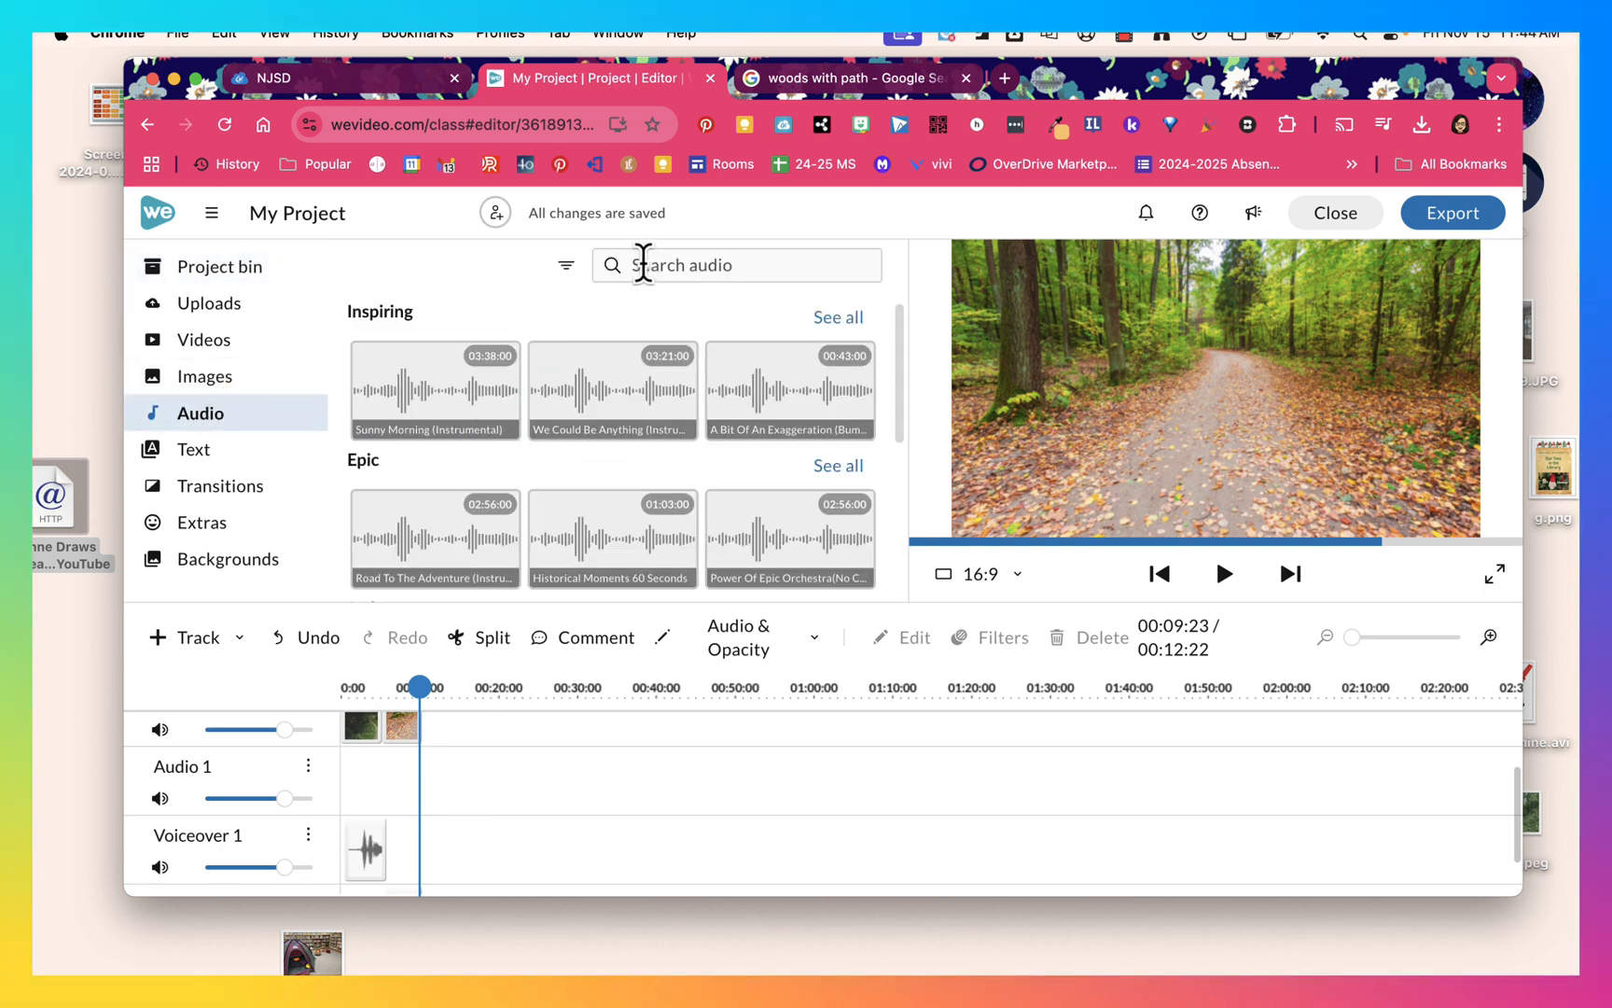
{"action": "left_click", "coordinate": [643, 264]}
{"action": "type", "text": "ca"}
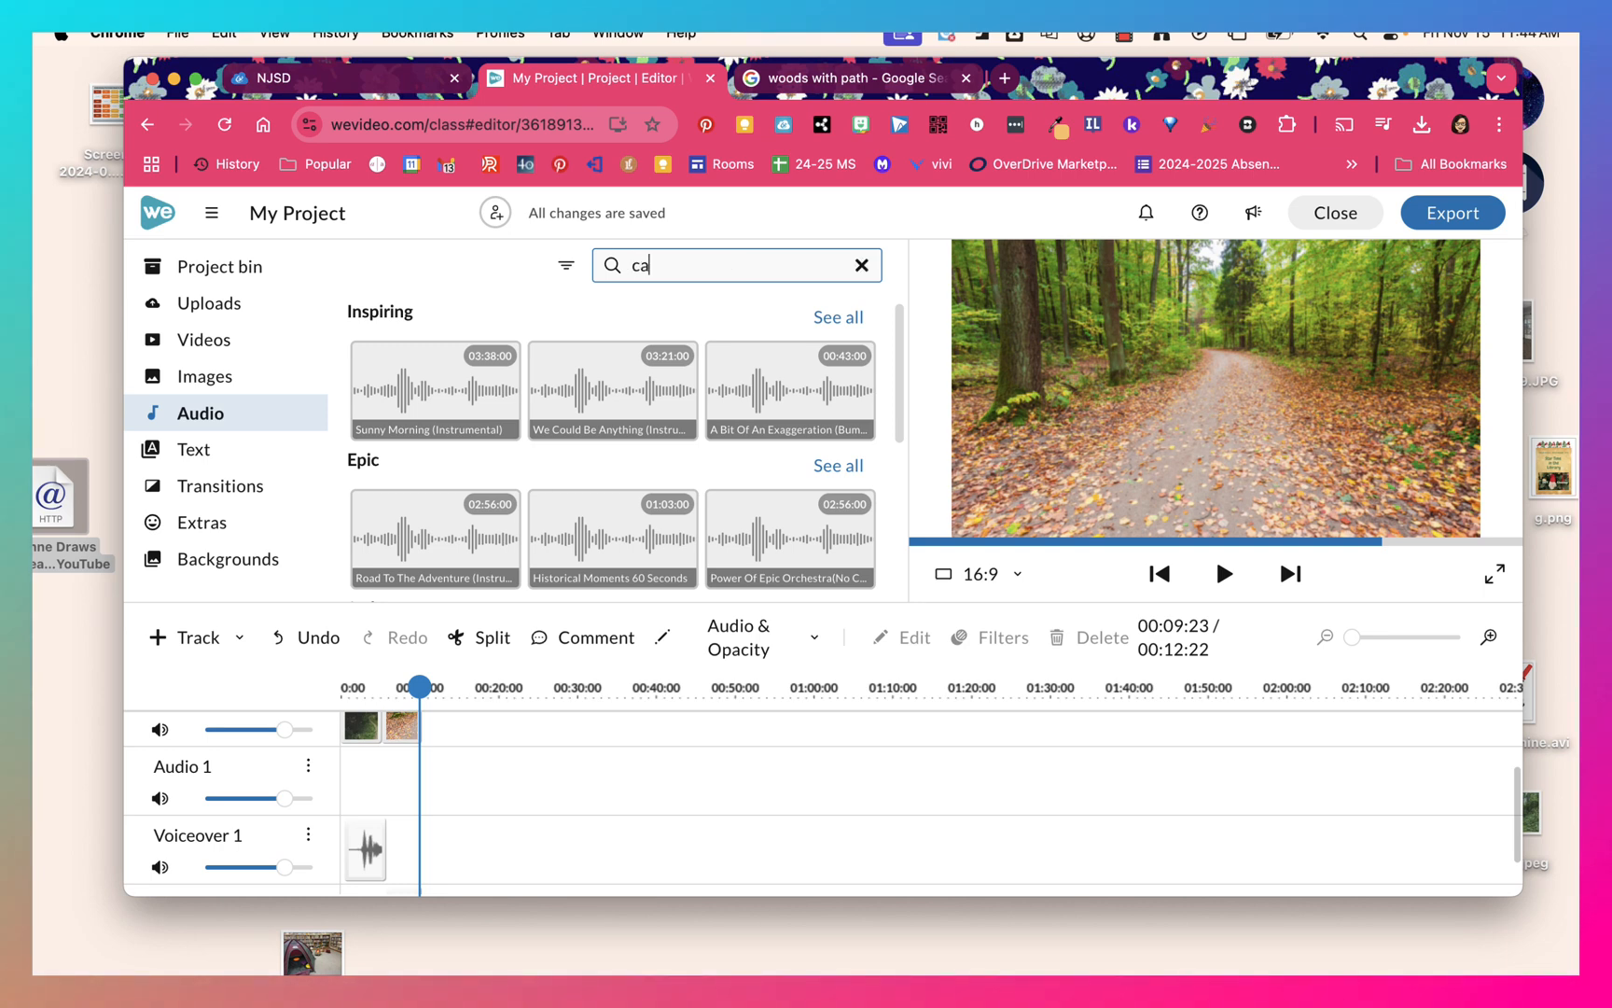
{"action": "type", "text": "lming"}
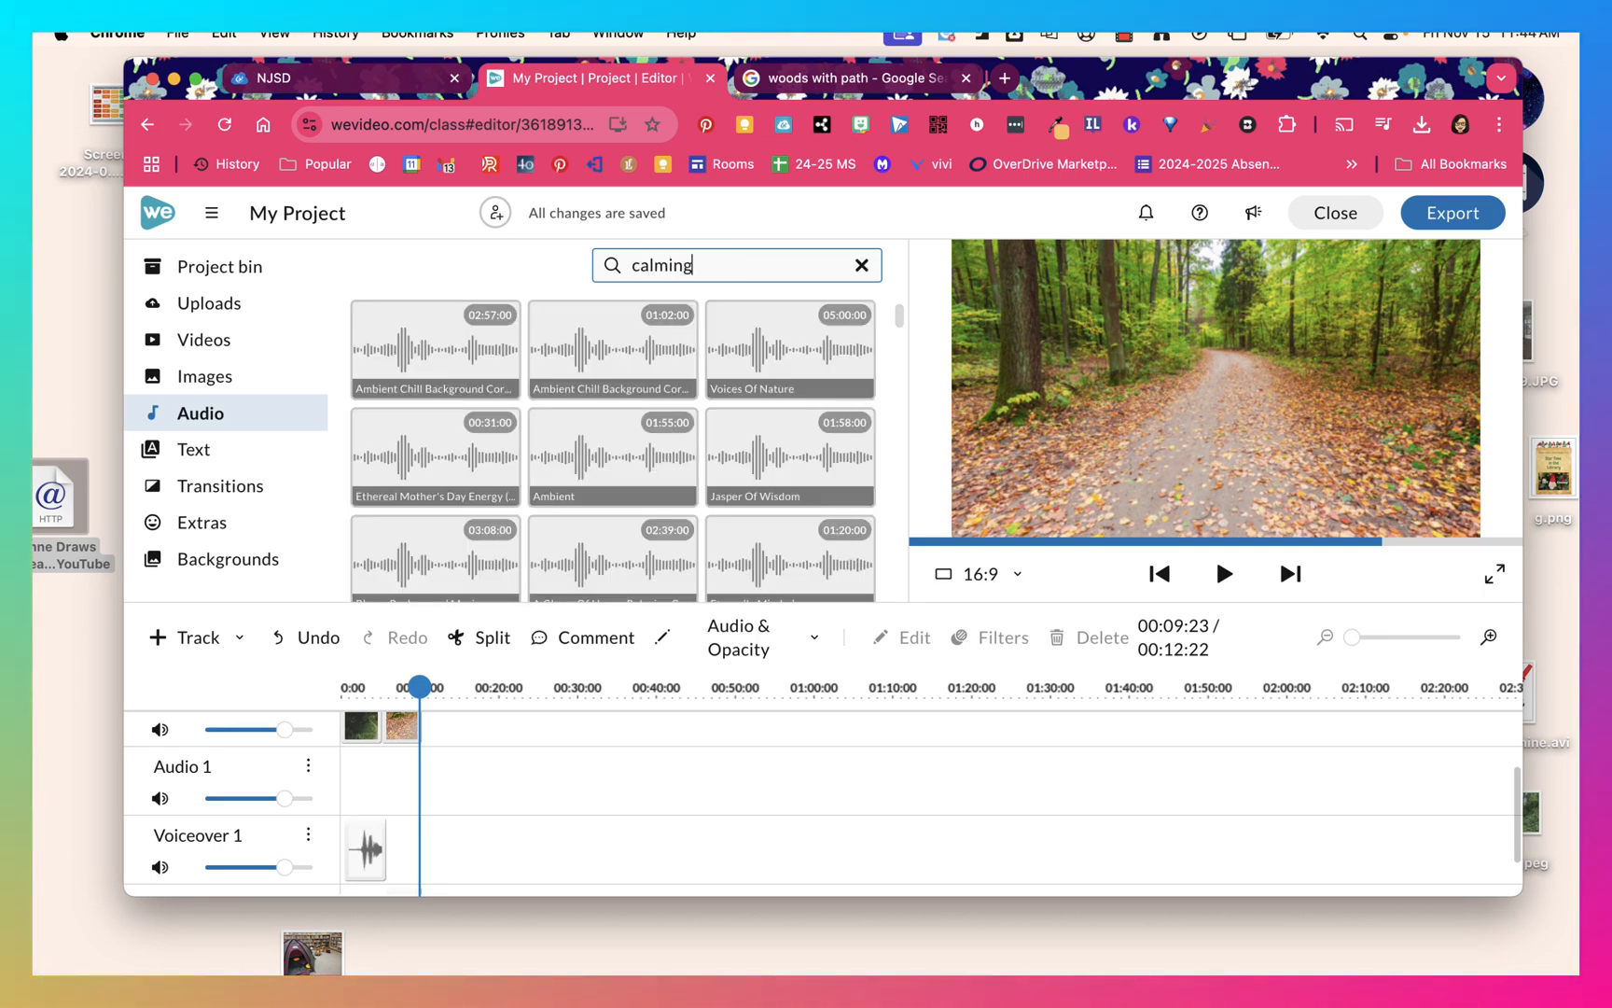
Preview the 02:57 Ambient Chill Background, Voices Of Nature and Ethereal Mother's Day Energy tracks, raising the sound volume to hear them.
{"action": "left_click", "coordinate": [422, 359]}
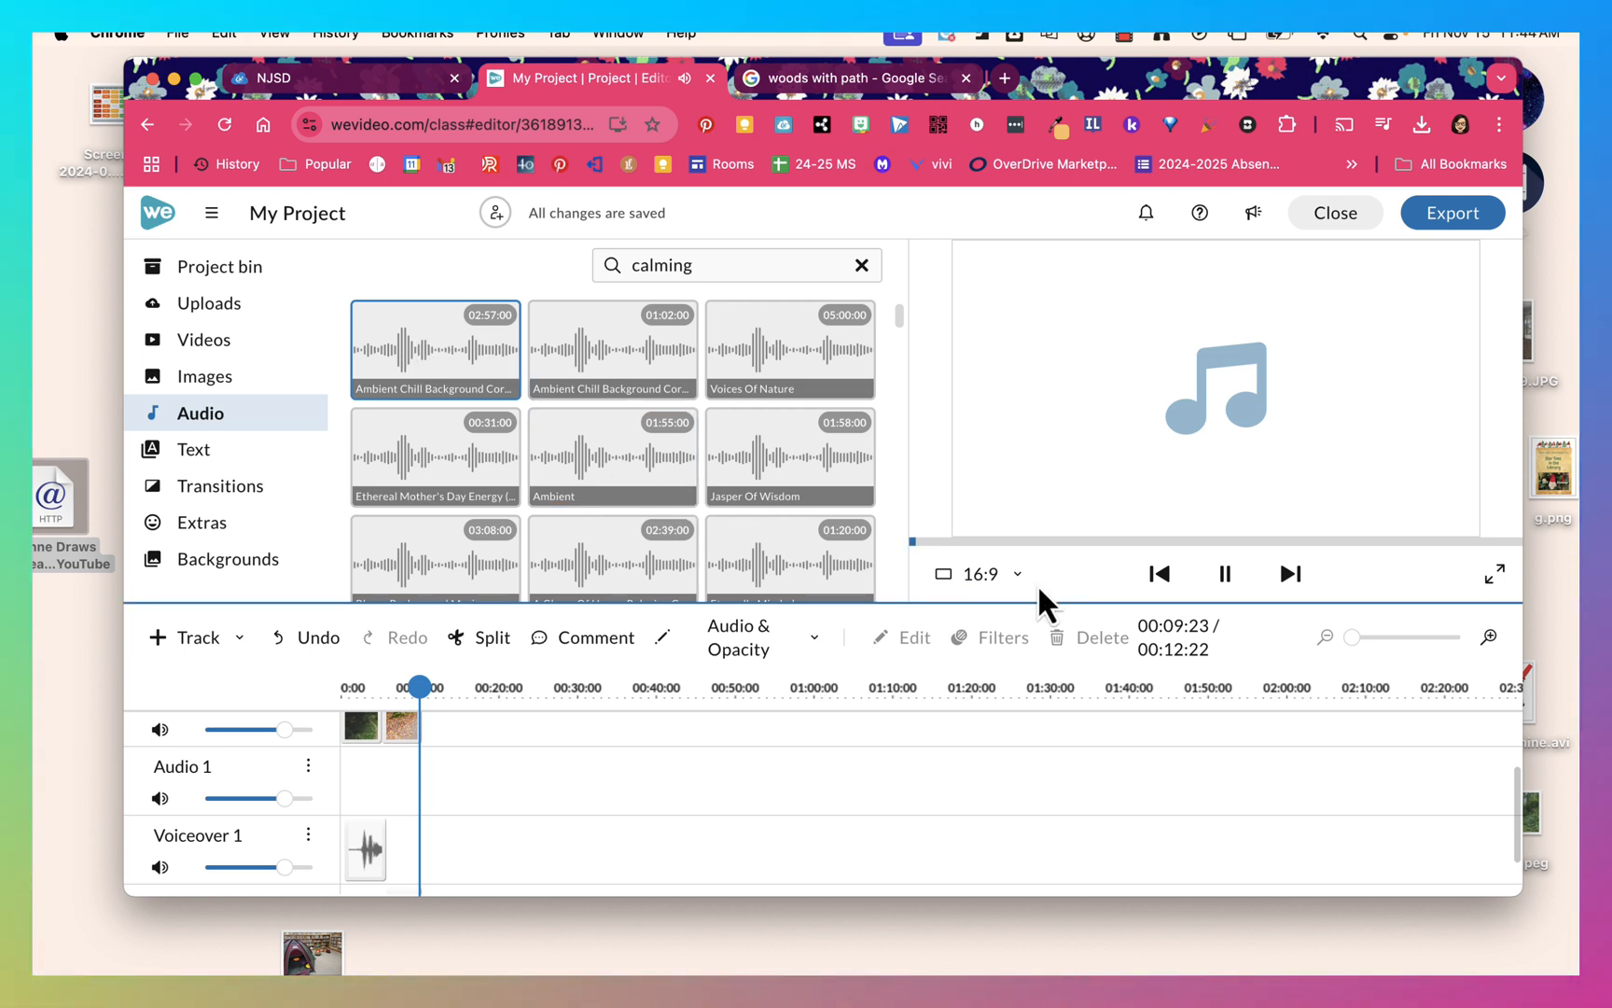
{"action": "left_click", "coordinate": [1225, 573]}
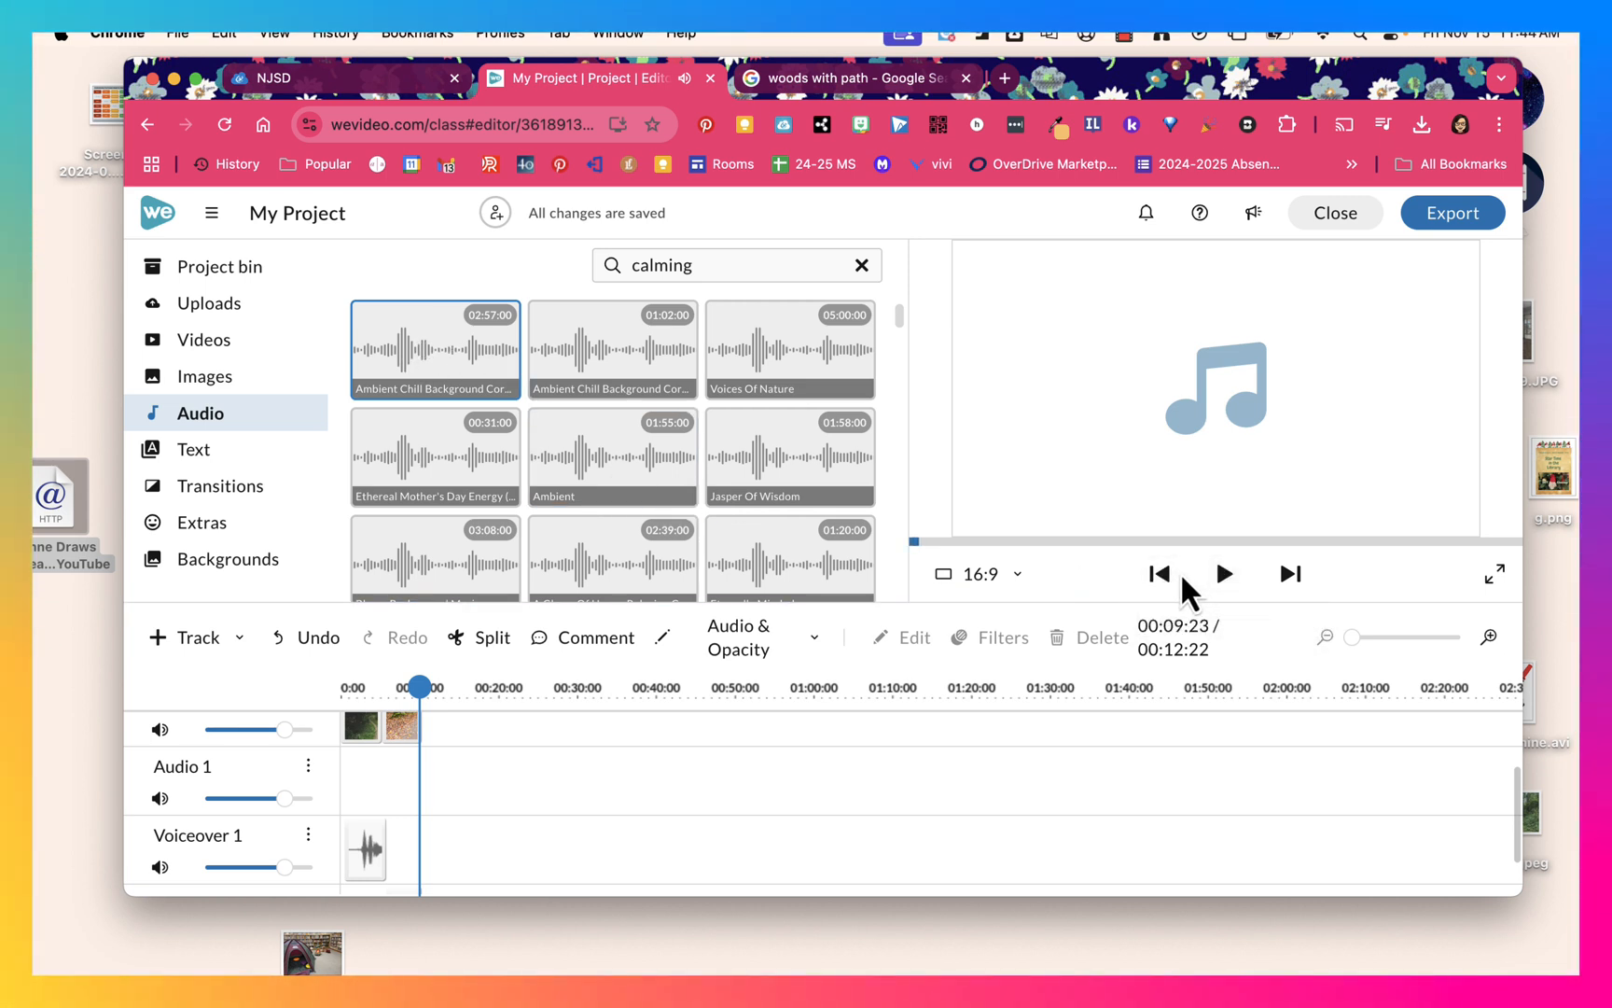
{"action": "key", "text": "XF86AudioRaiseVolume"}
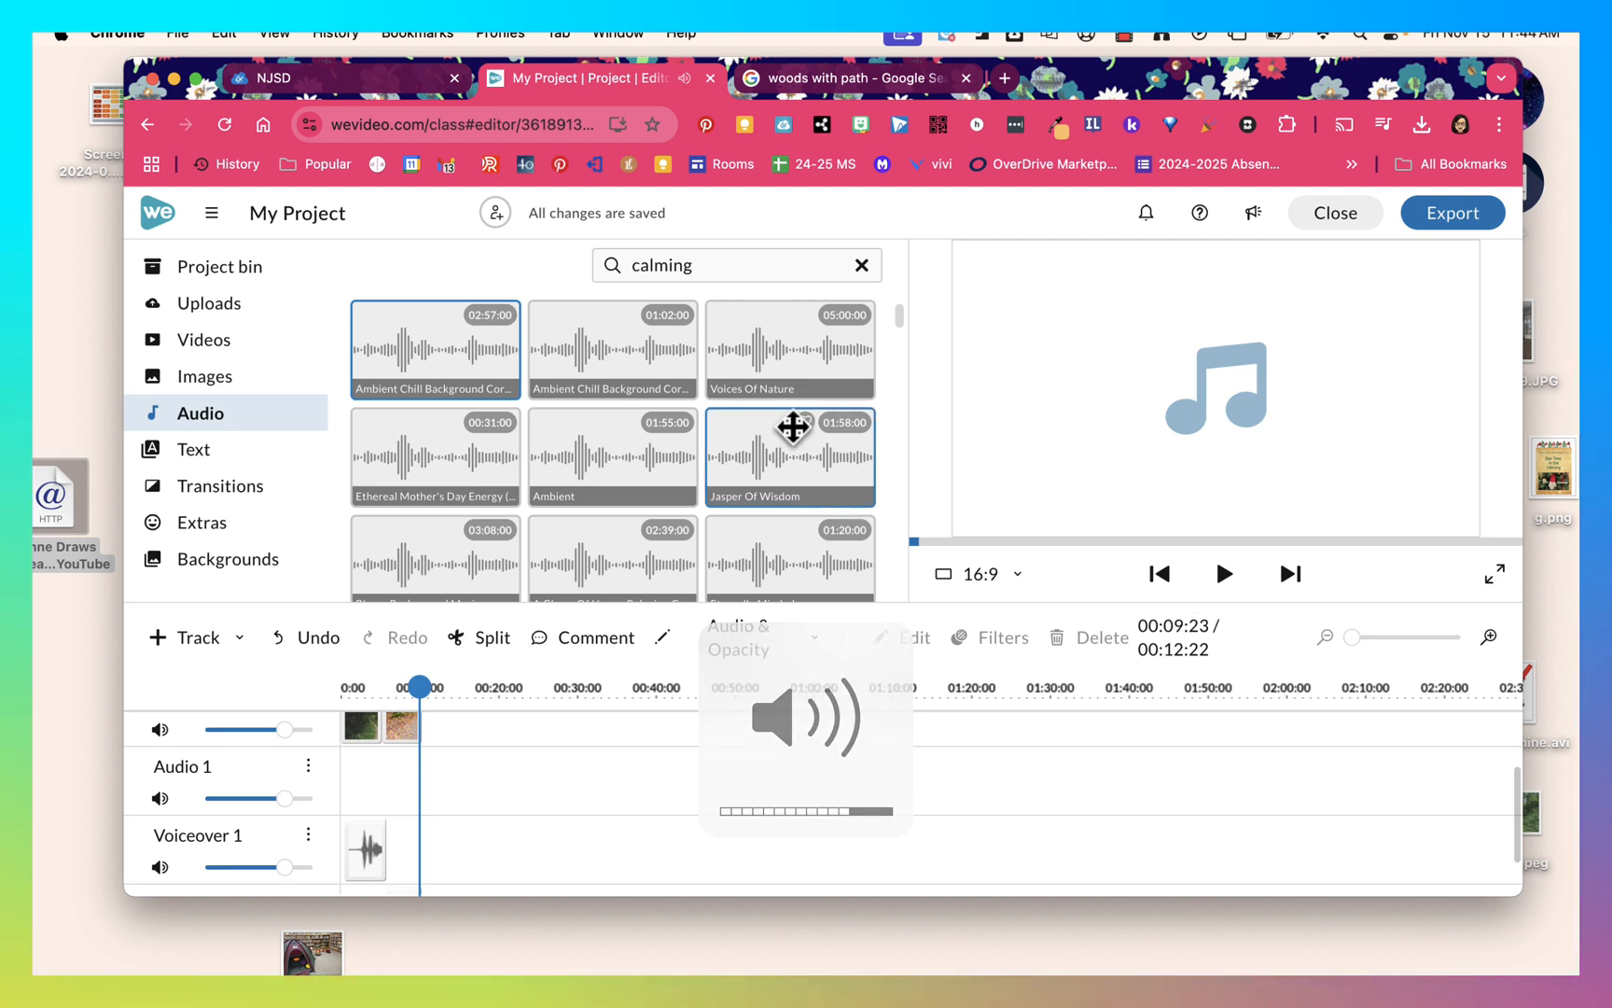
{"action": "left_click", "coordinate": [797, 366]}
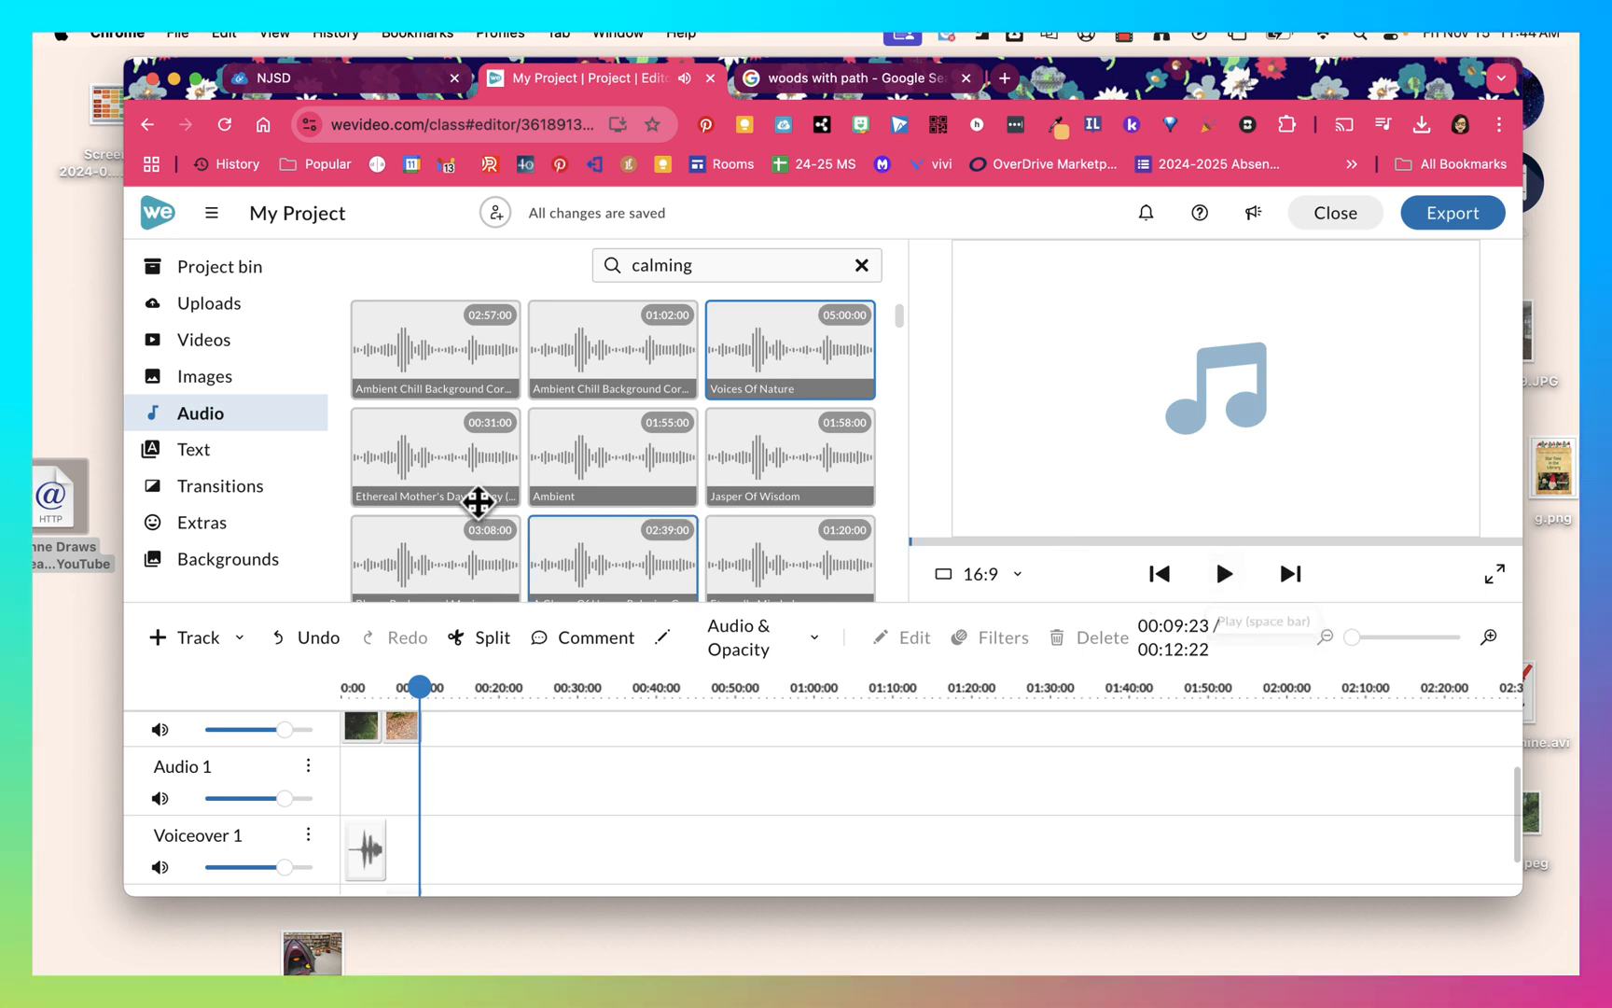
{"action": "left_click", "coordinate": [426, 494]}
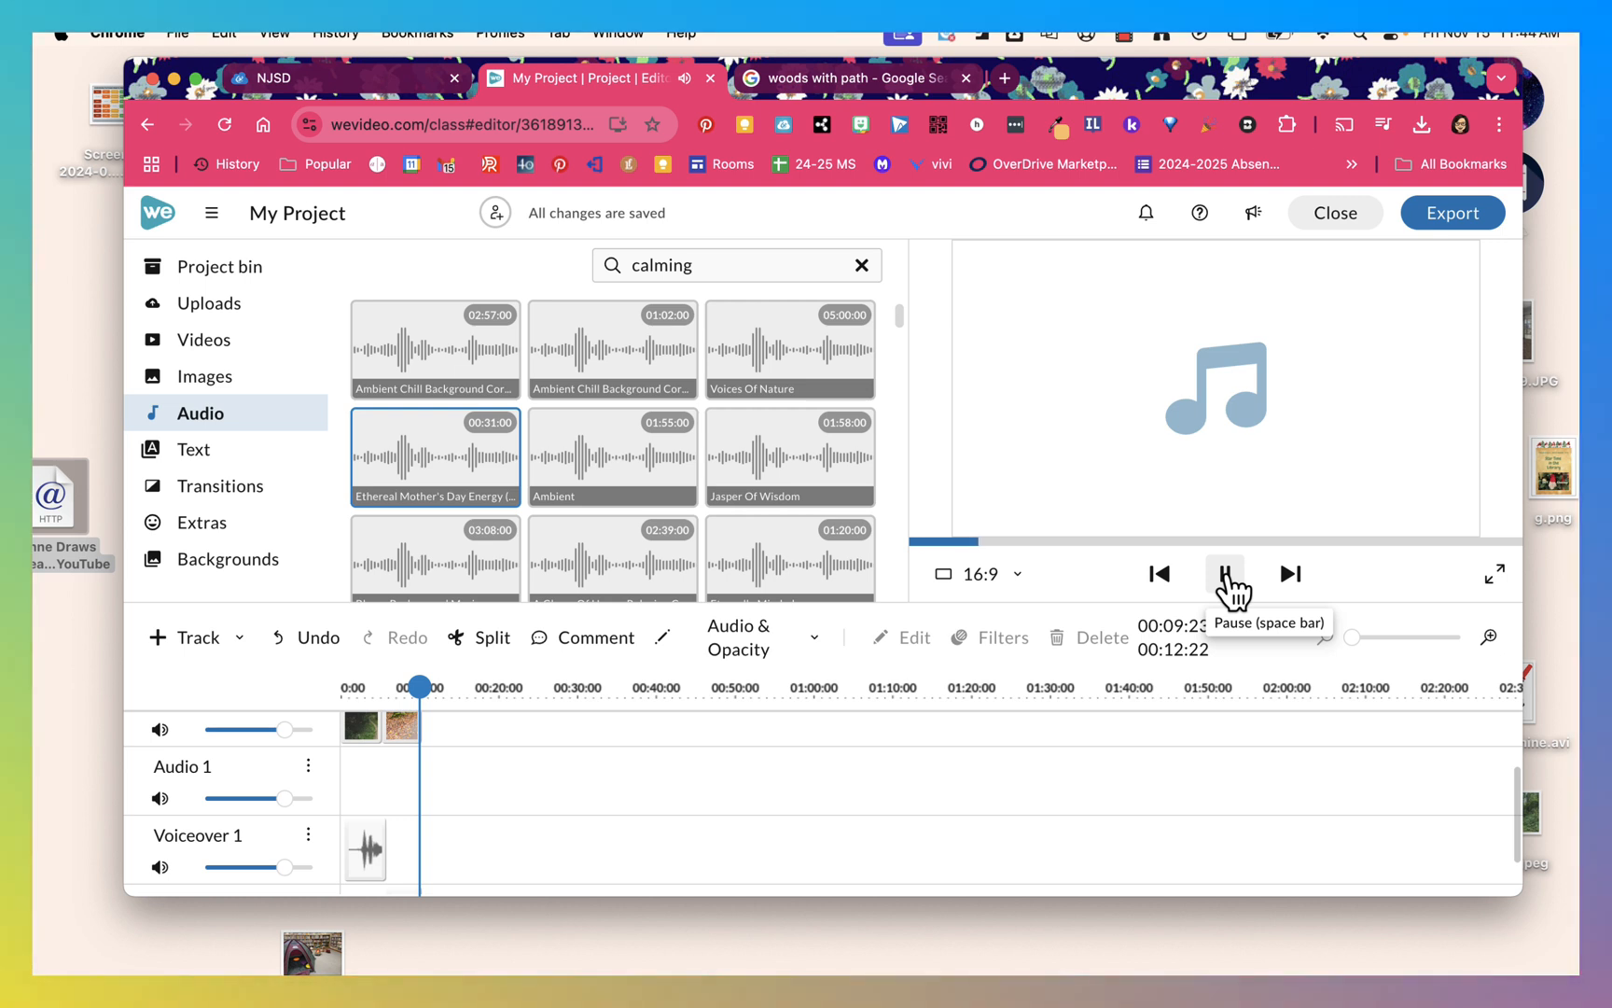
{"action": "left_click", "coordinate": [1226, 577]}
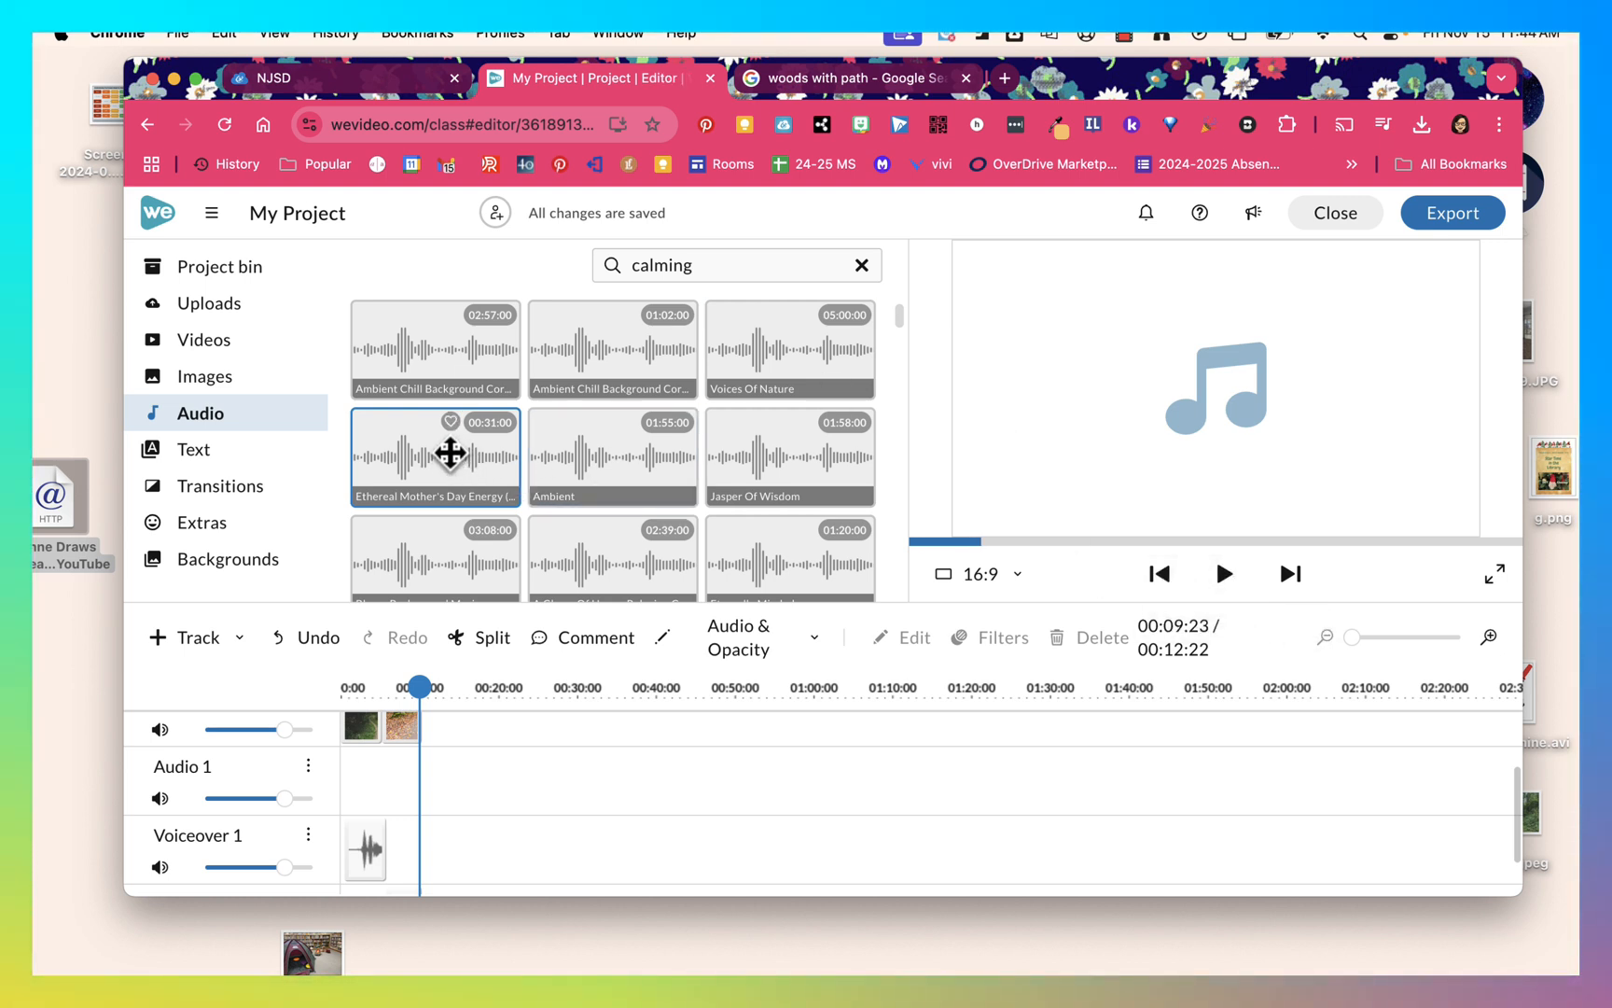
Add the Ethereal Mother's Day Energy track at the start of Audio 1 and play the project with it.
{"action": "left_click_drag", "start_coordinate": [450, 452], "coordinate": [371, 782]}
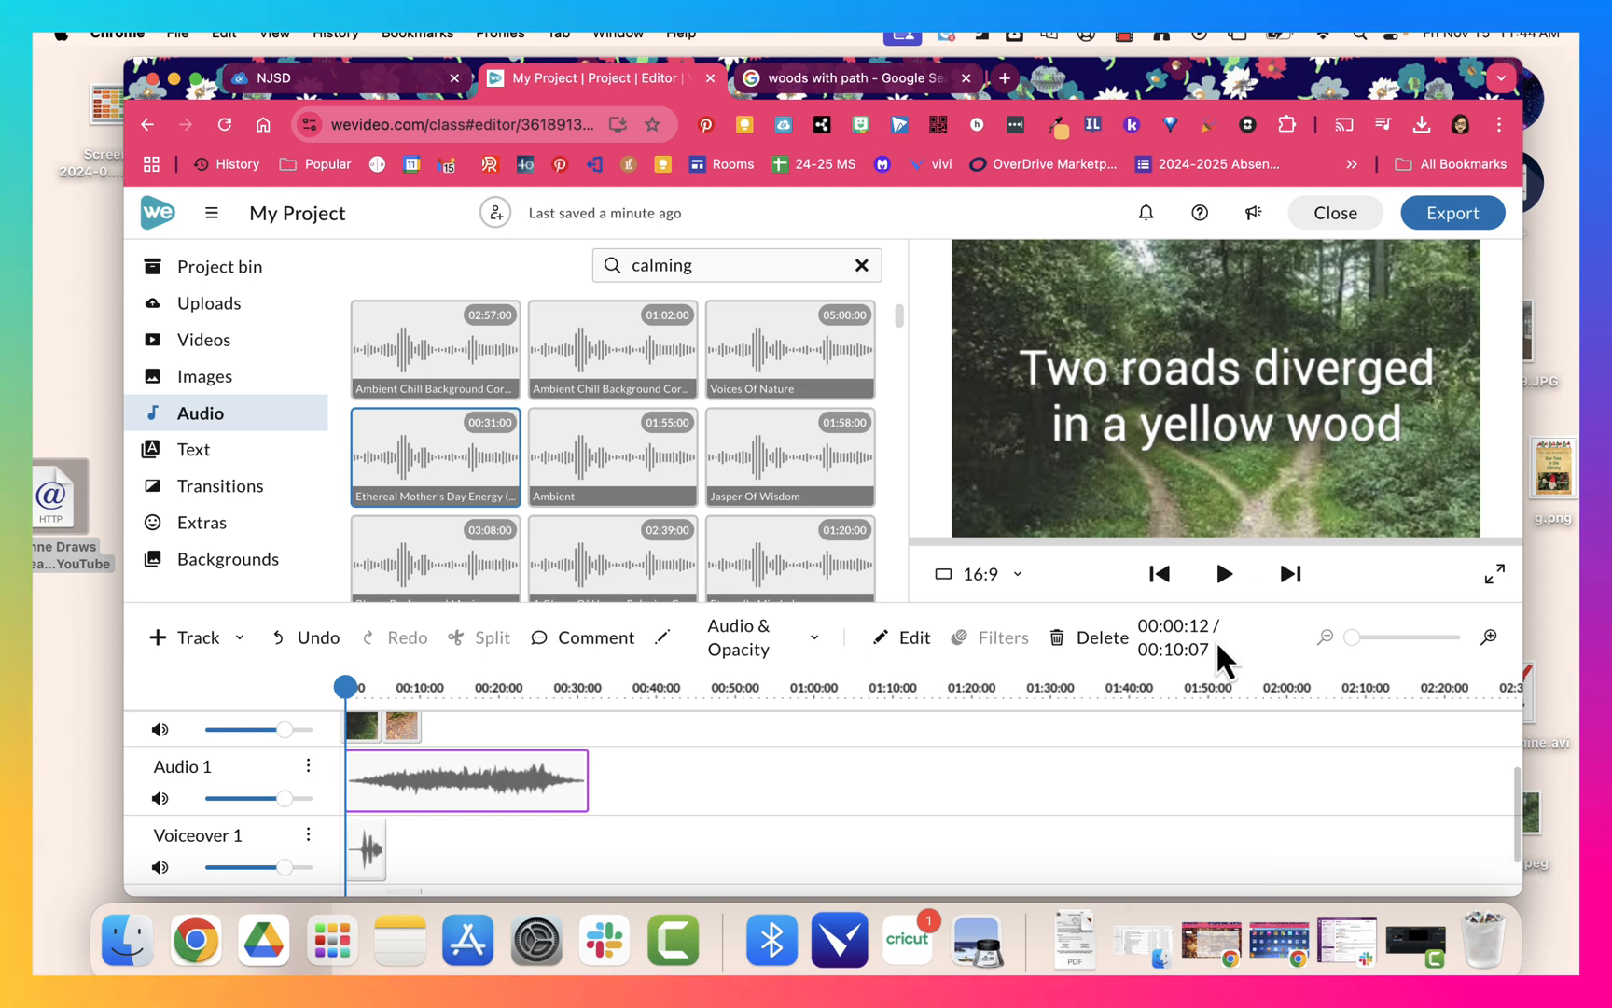
{"action": "left_click", "coordinate": [1225, 574]}
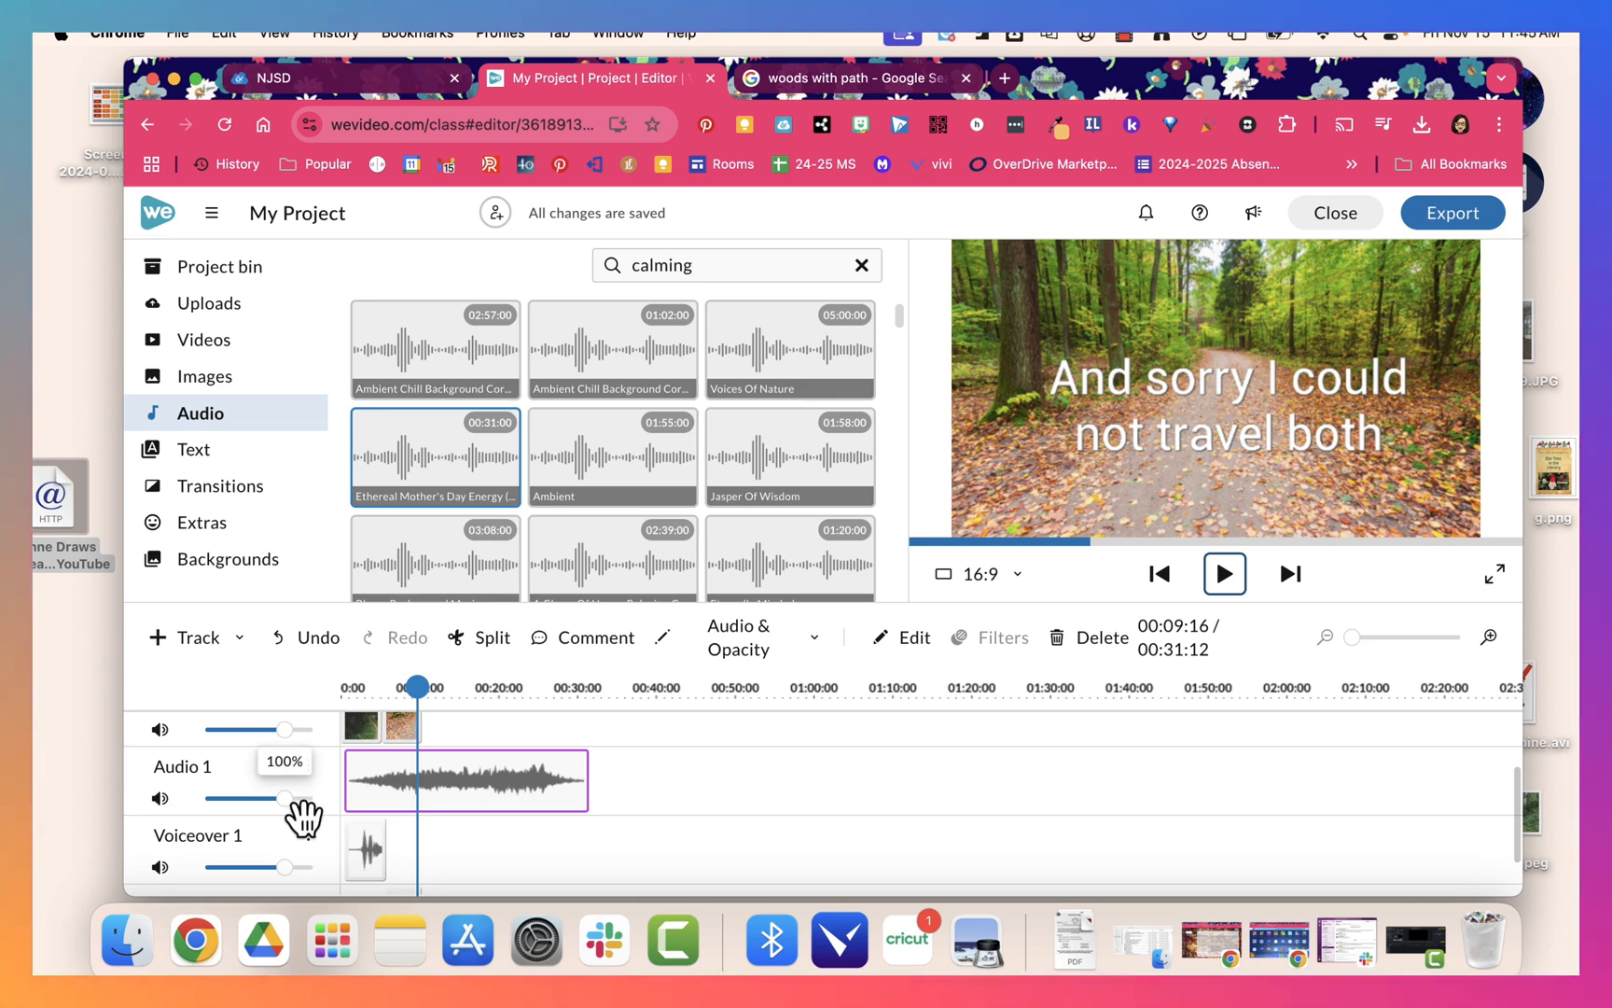
Lower the Audio 1 track volume to 33% and play the project from the beginning to check the balance.
{"action": "left_click_drag", "start_coordinate": [292, 801], "coordinate": [279, 801]}
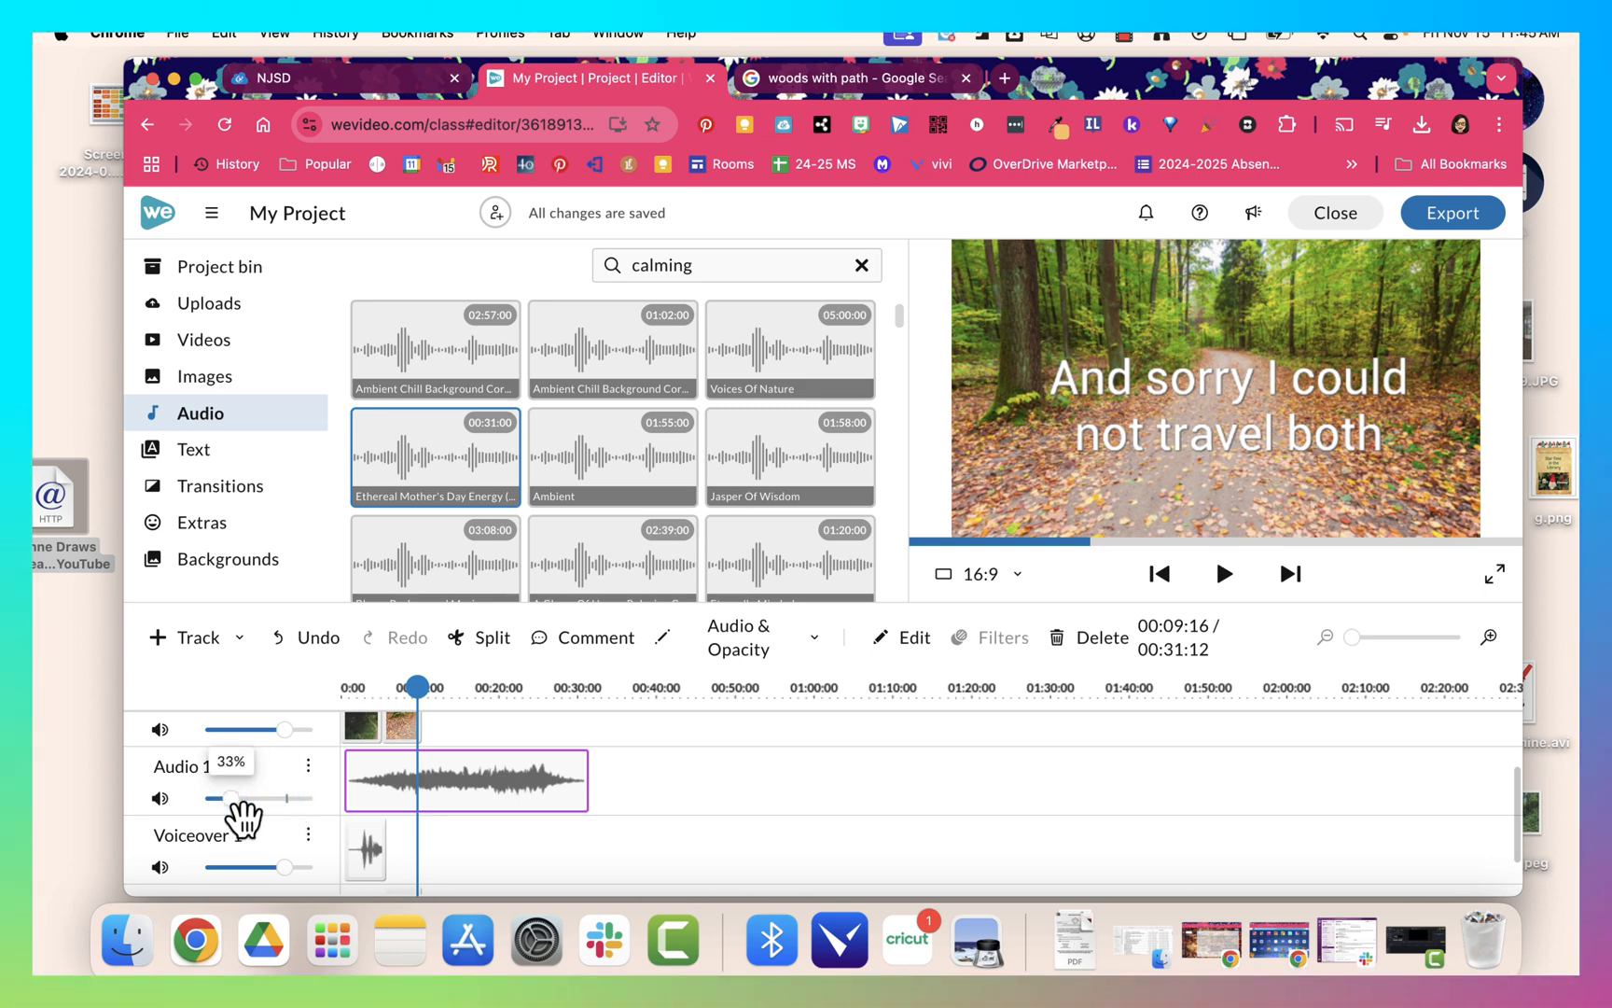
{"action": "left_click_drag", "start_coordinate": [407, 687], "coordinate": [342, 687]}
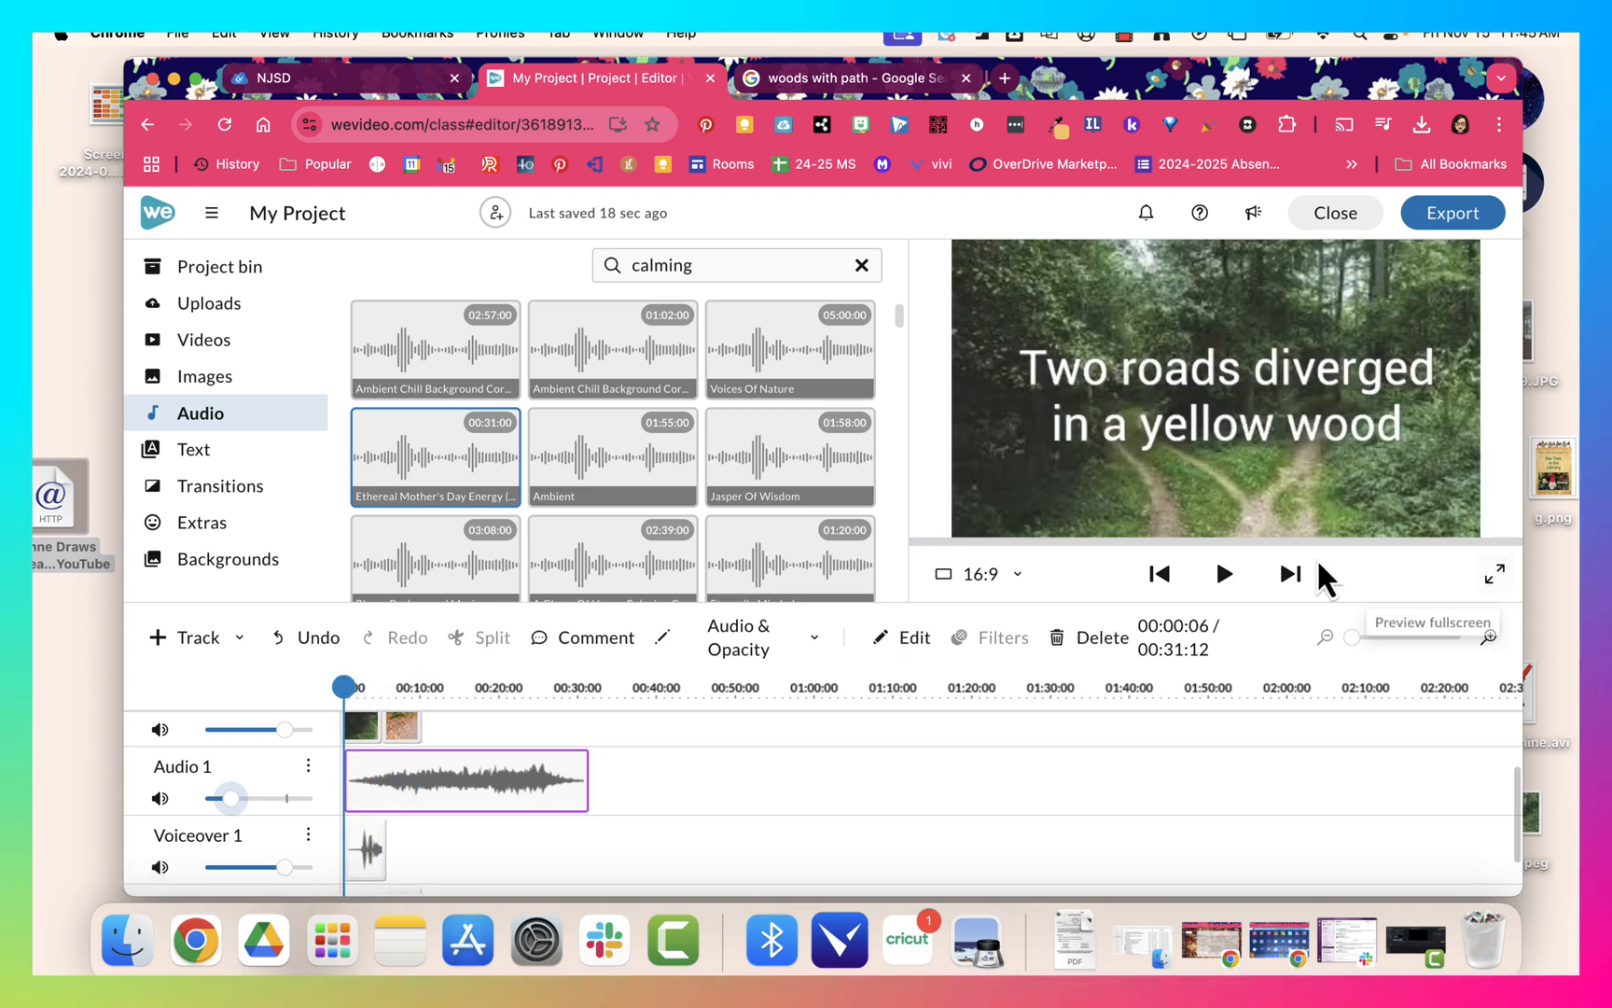
{"action": "left_click", "coordinate": [1227, 577]}
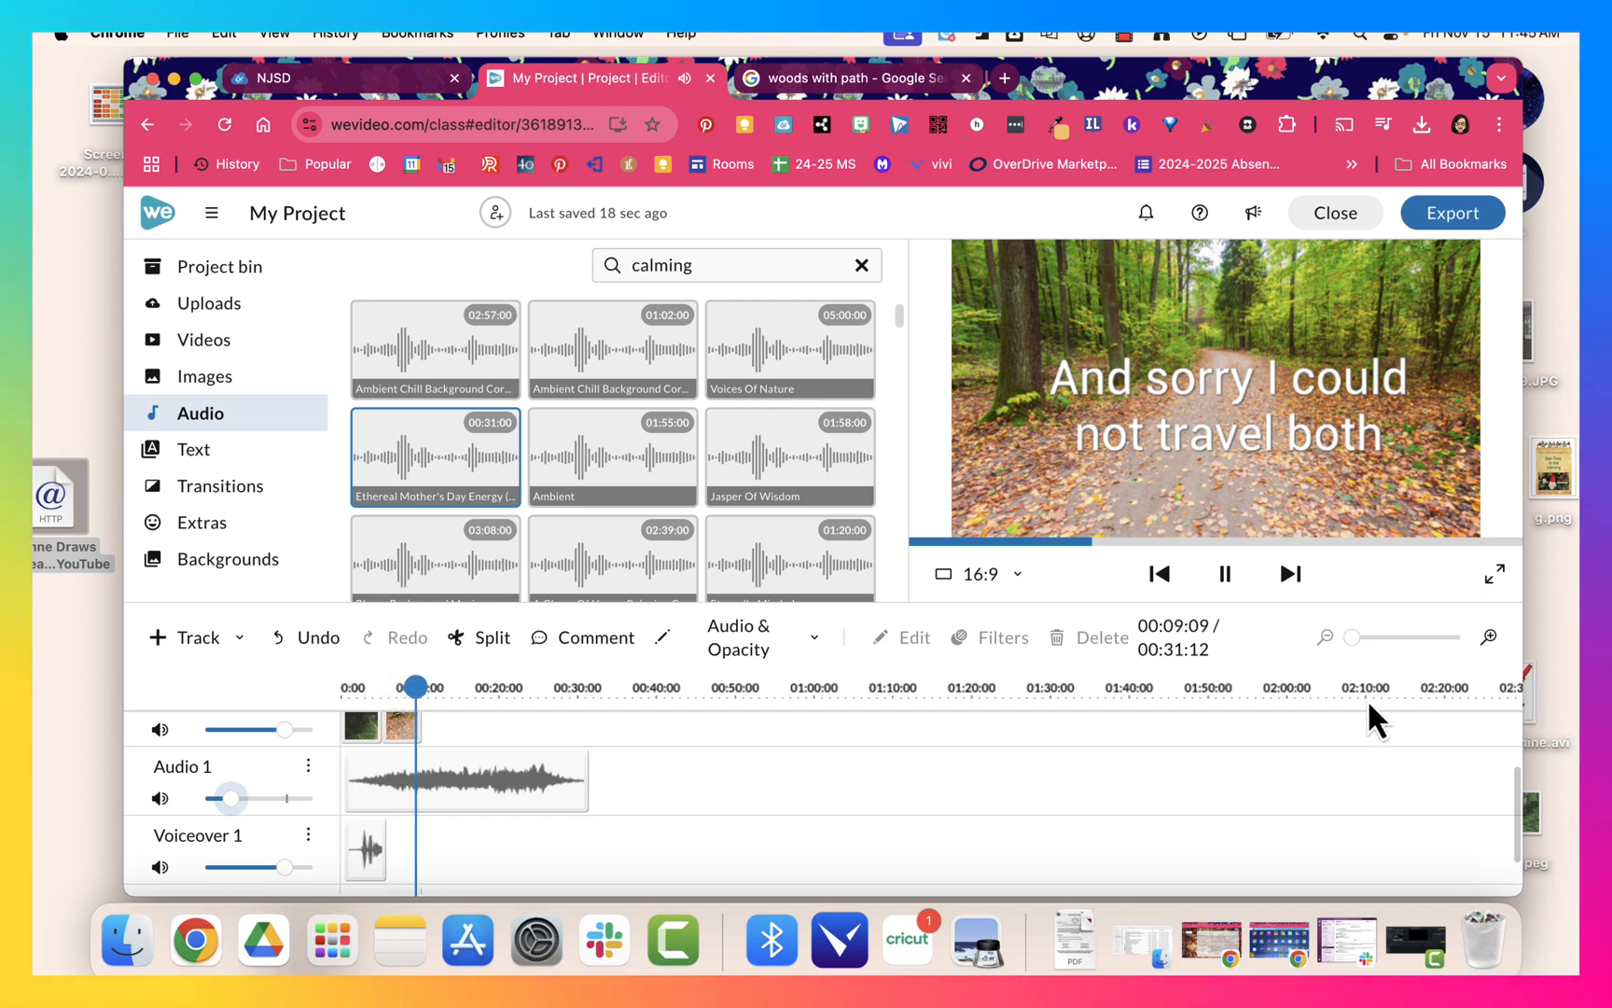
{"action": "left_click", "coordinate": [1225, 573]}
Raise the Voiceover 2 track volume above 100%, close to its maximum.
{"action": "scroll", "coordinate": [906, 724], "scroll_direction": "down", "scroll_amount": 3}
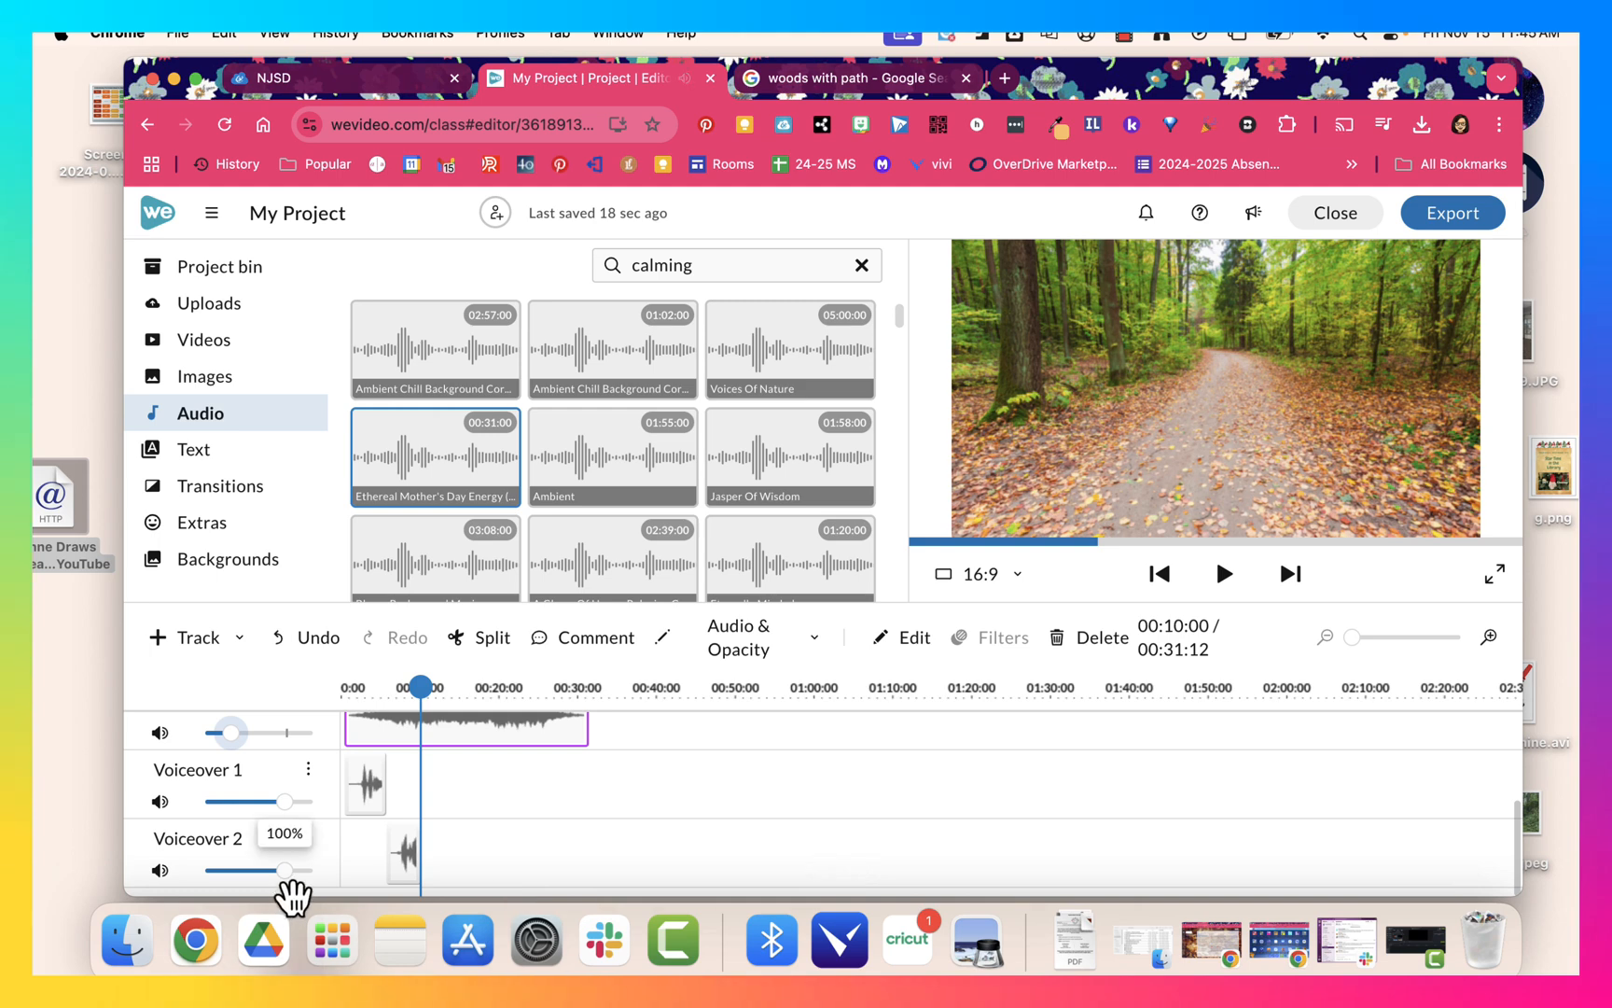
{"action": "left_click_drag", "start_coordinate": [300, 872], "coordinate": [310, 893]}
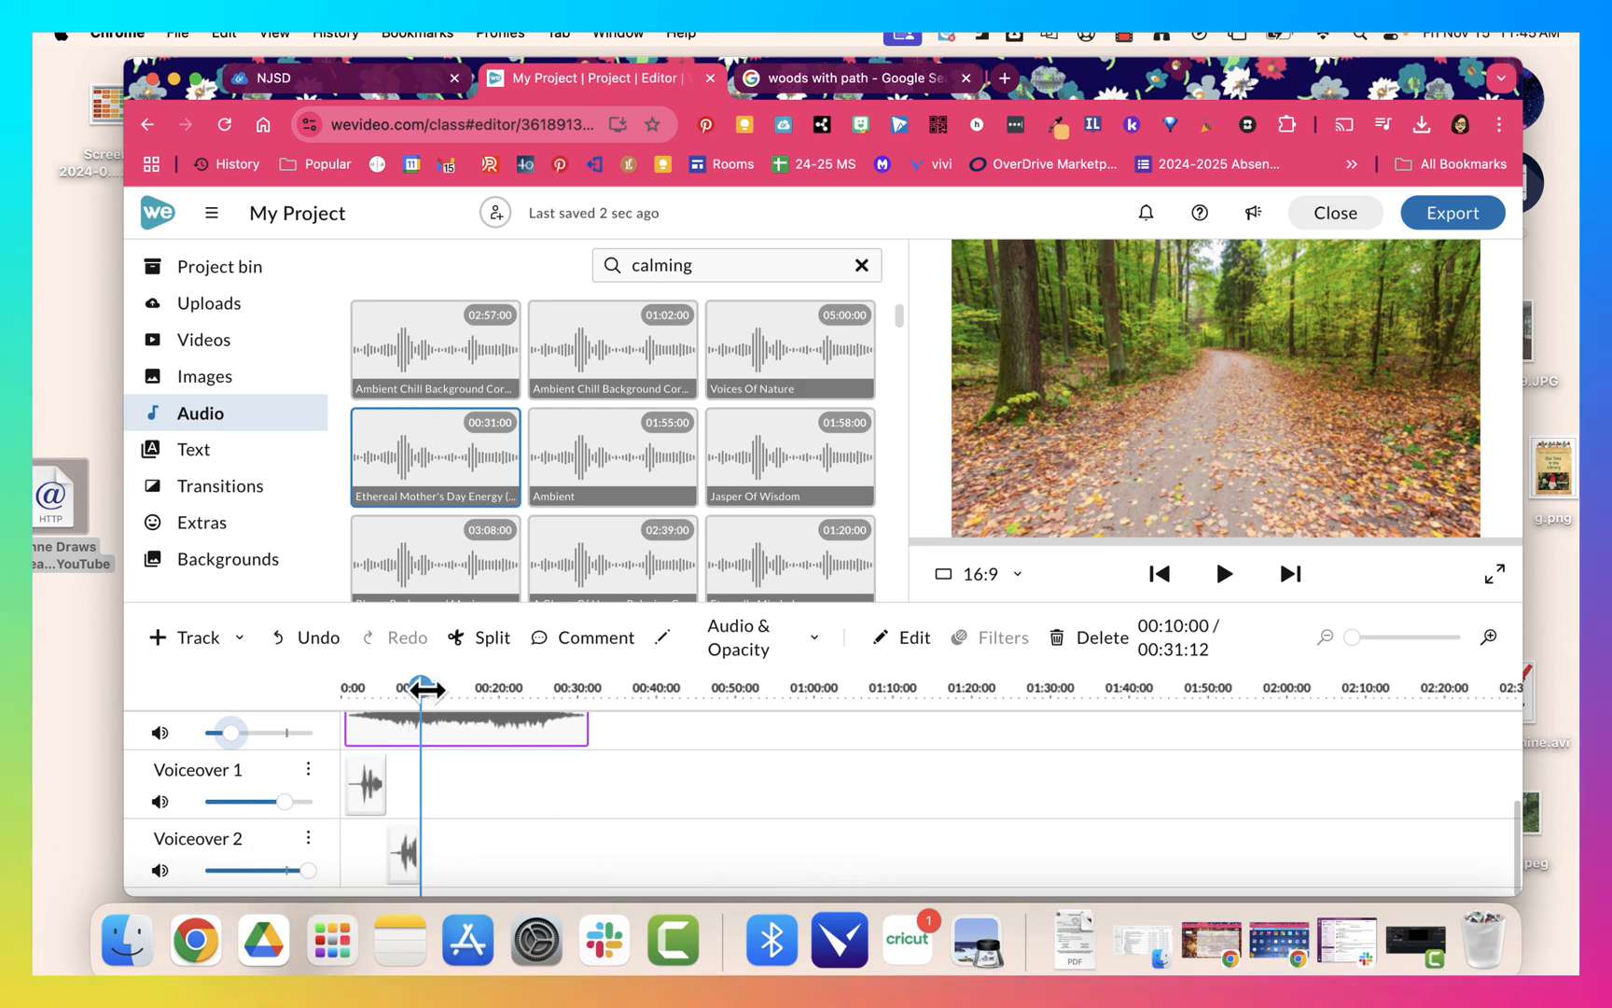
{"action": "scroll", "coordinate": [280, 807], "scroll_direction": "up", "scroll_amount": 1}
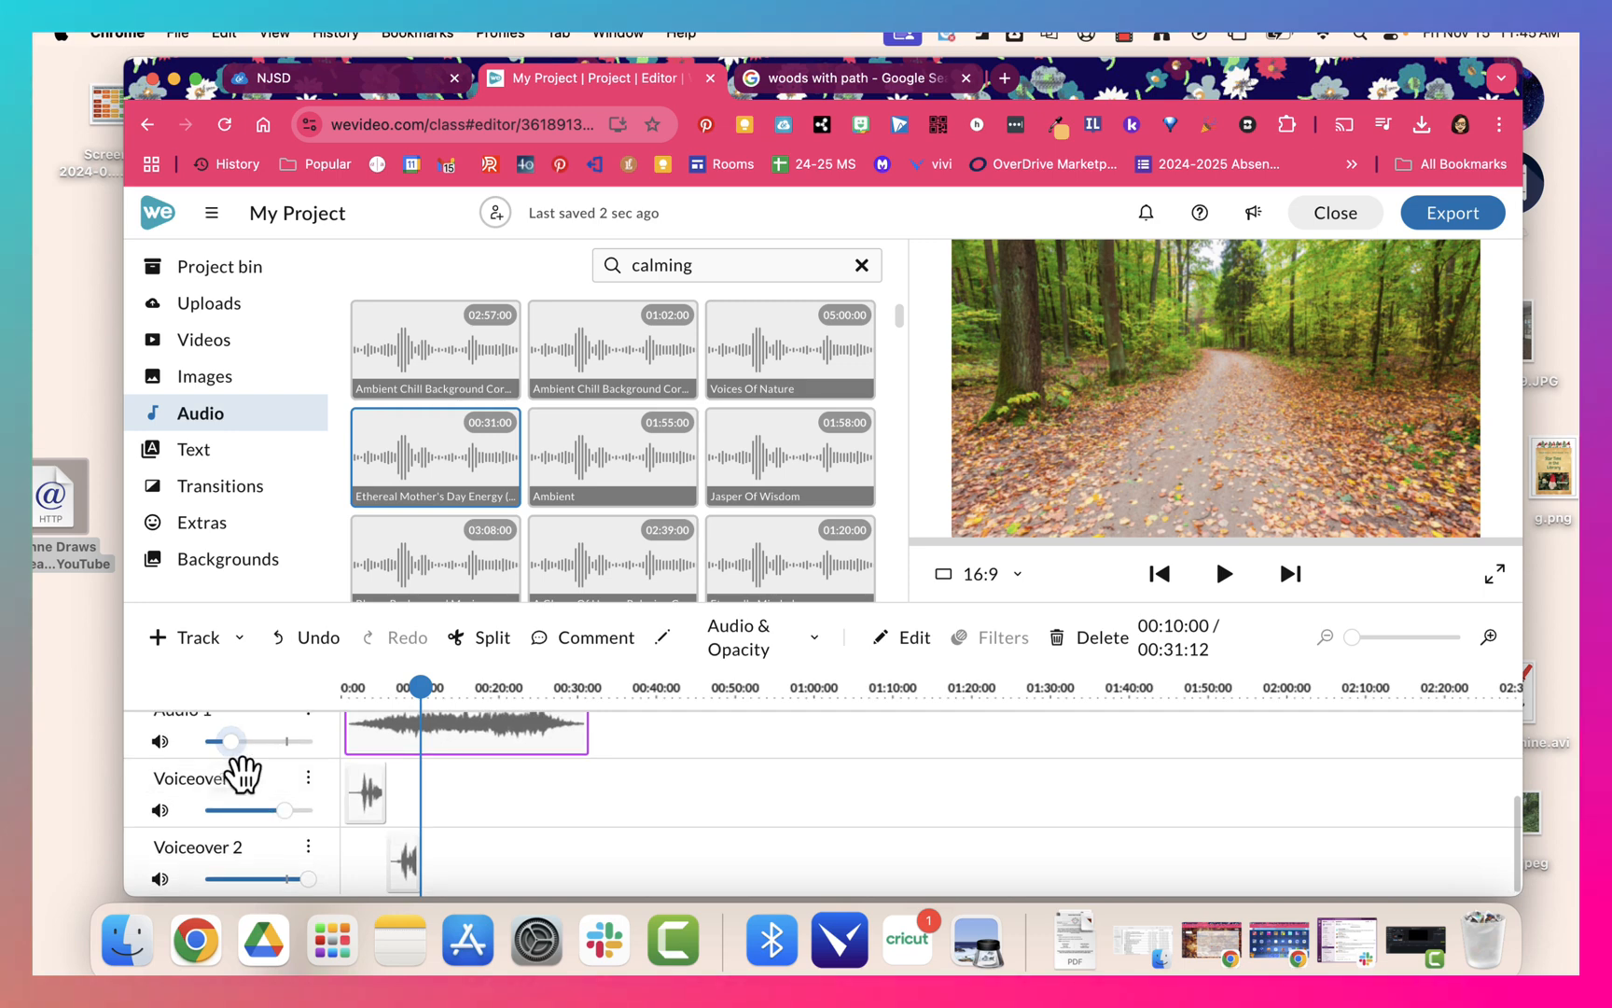
Lower the Audio 1 track volume further, close to its minimum, and play the project from the beginning to check the balance.
{"action": "left_click_drag", "start_coordinate": [243, 773], "coordinate": [231, 760]}
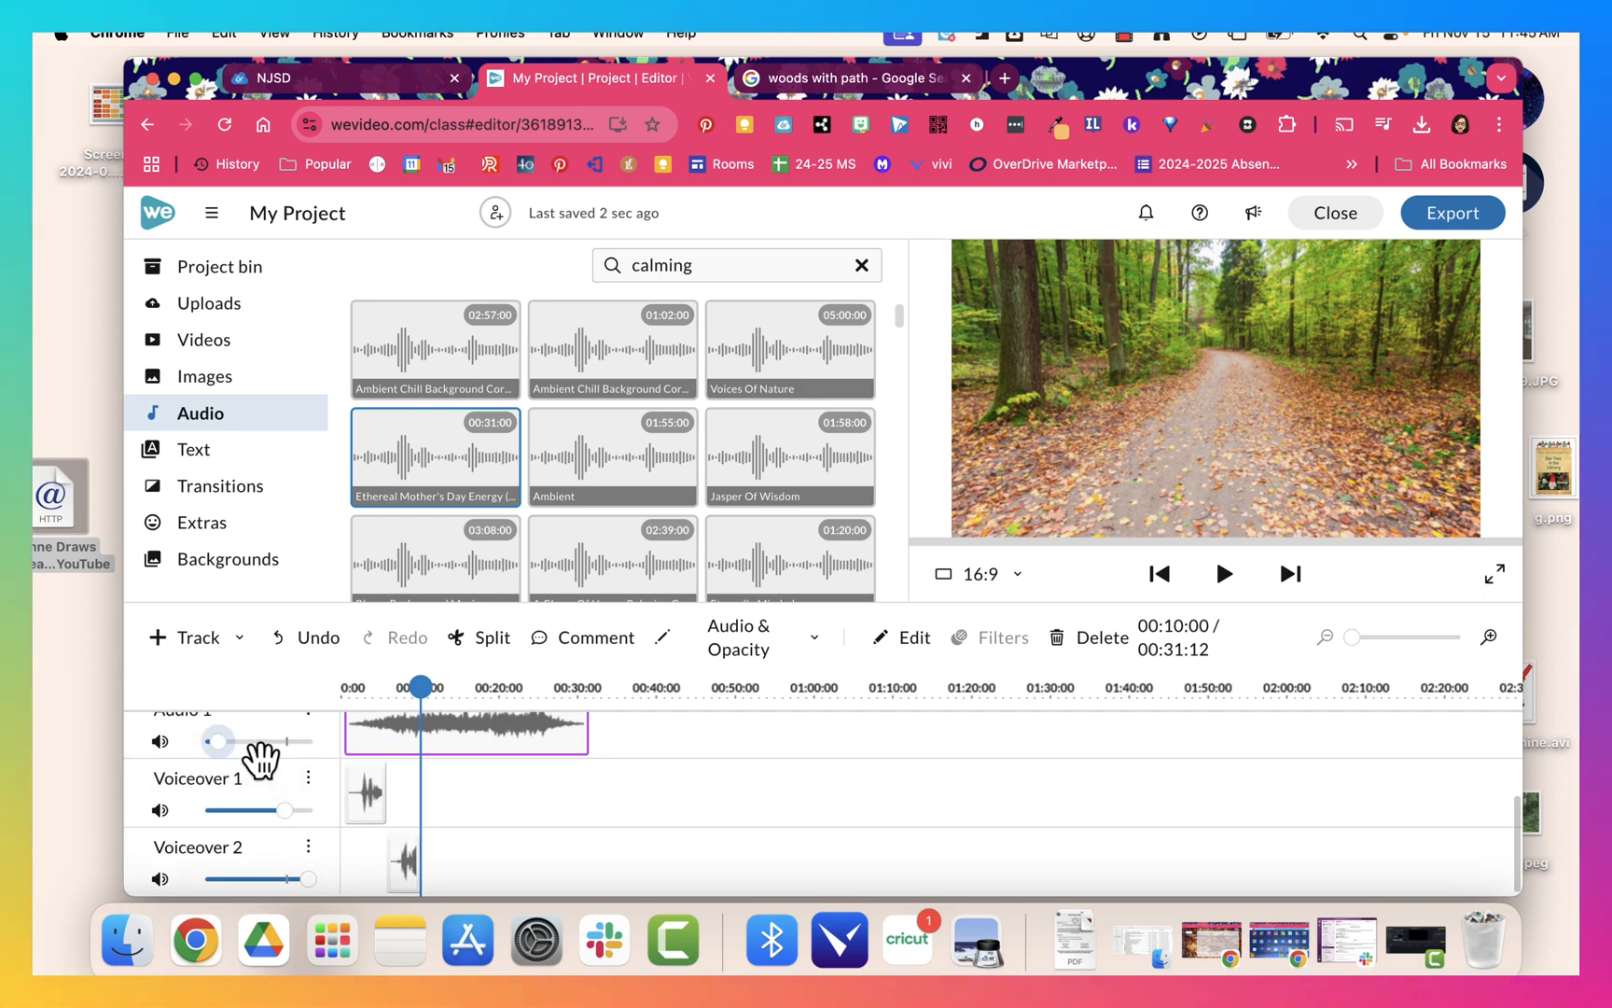
{"action": "left_click_drag", "start_coordinate": [425, 686], "coordinate": [345, 689]}
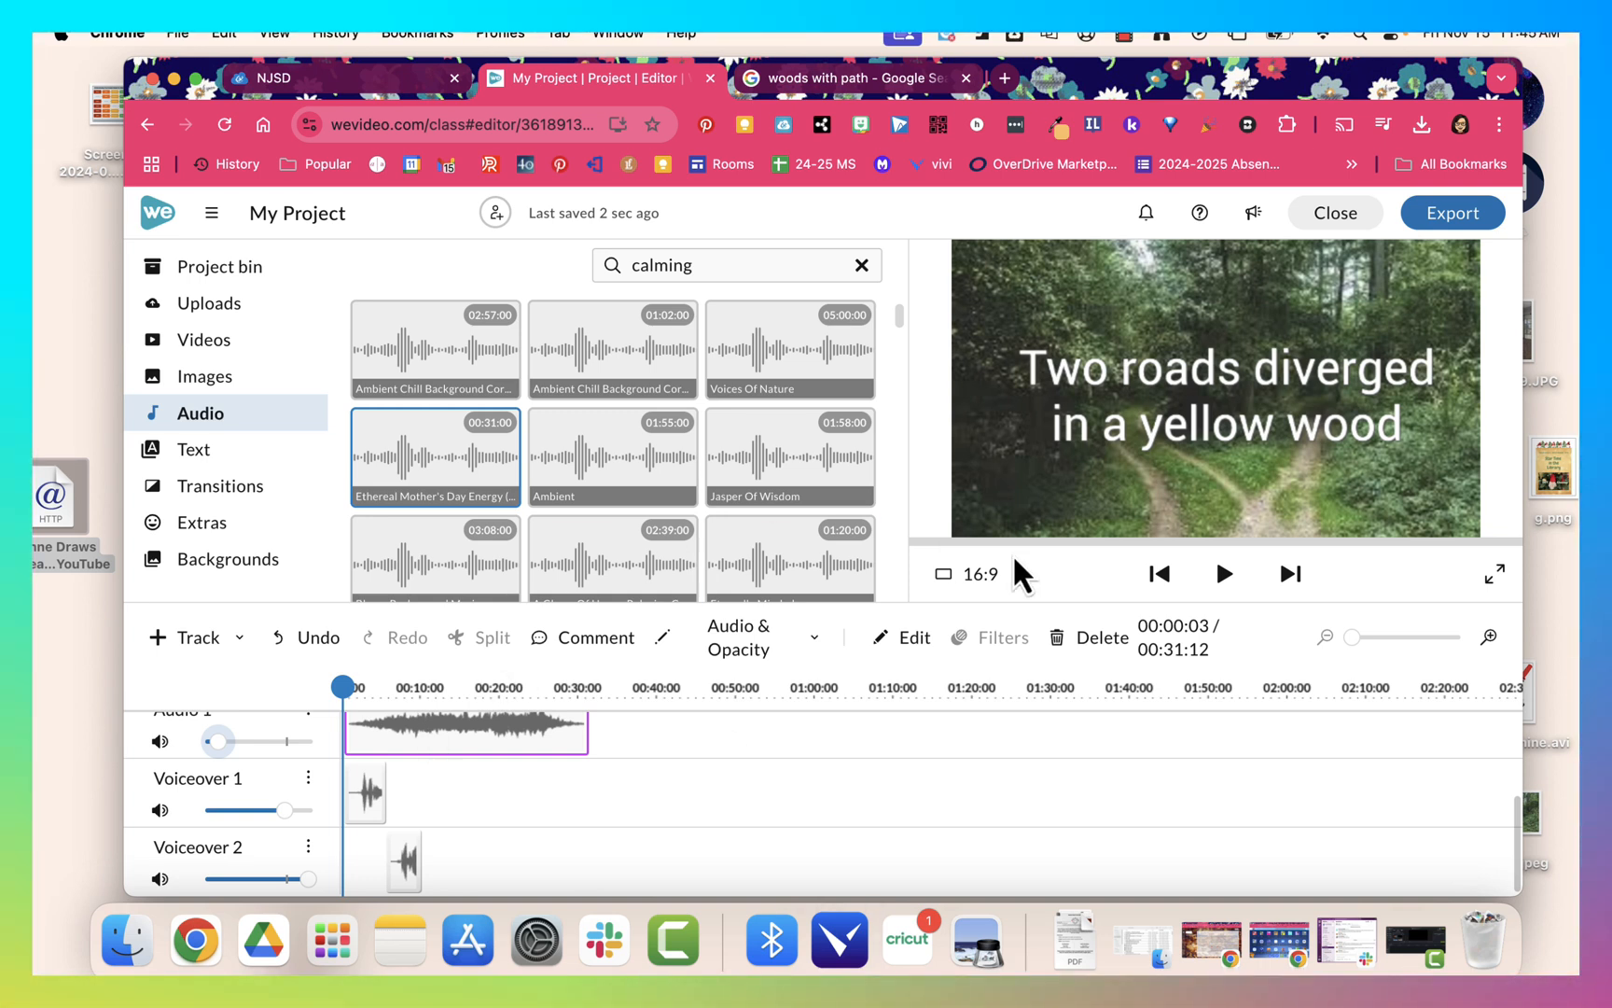
{"action": "left_click", "coordinate": [1225, 573]}
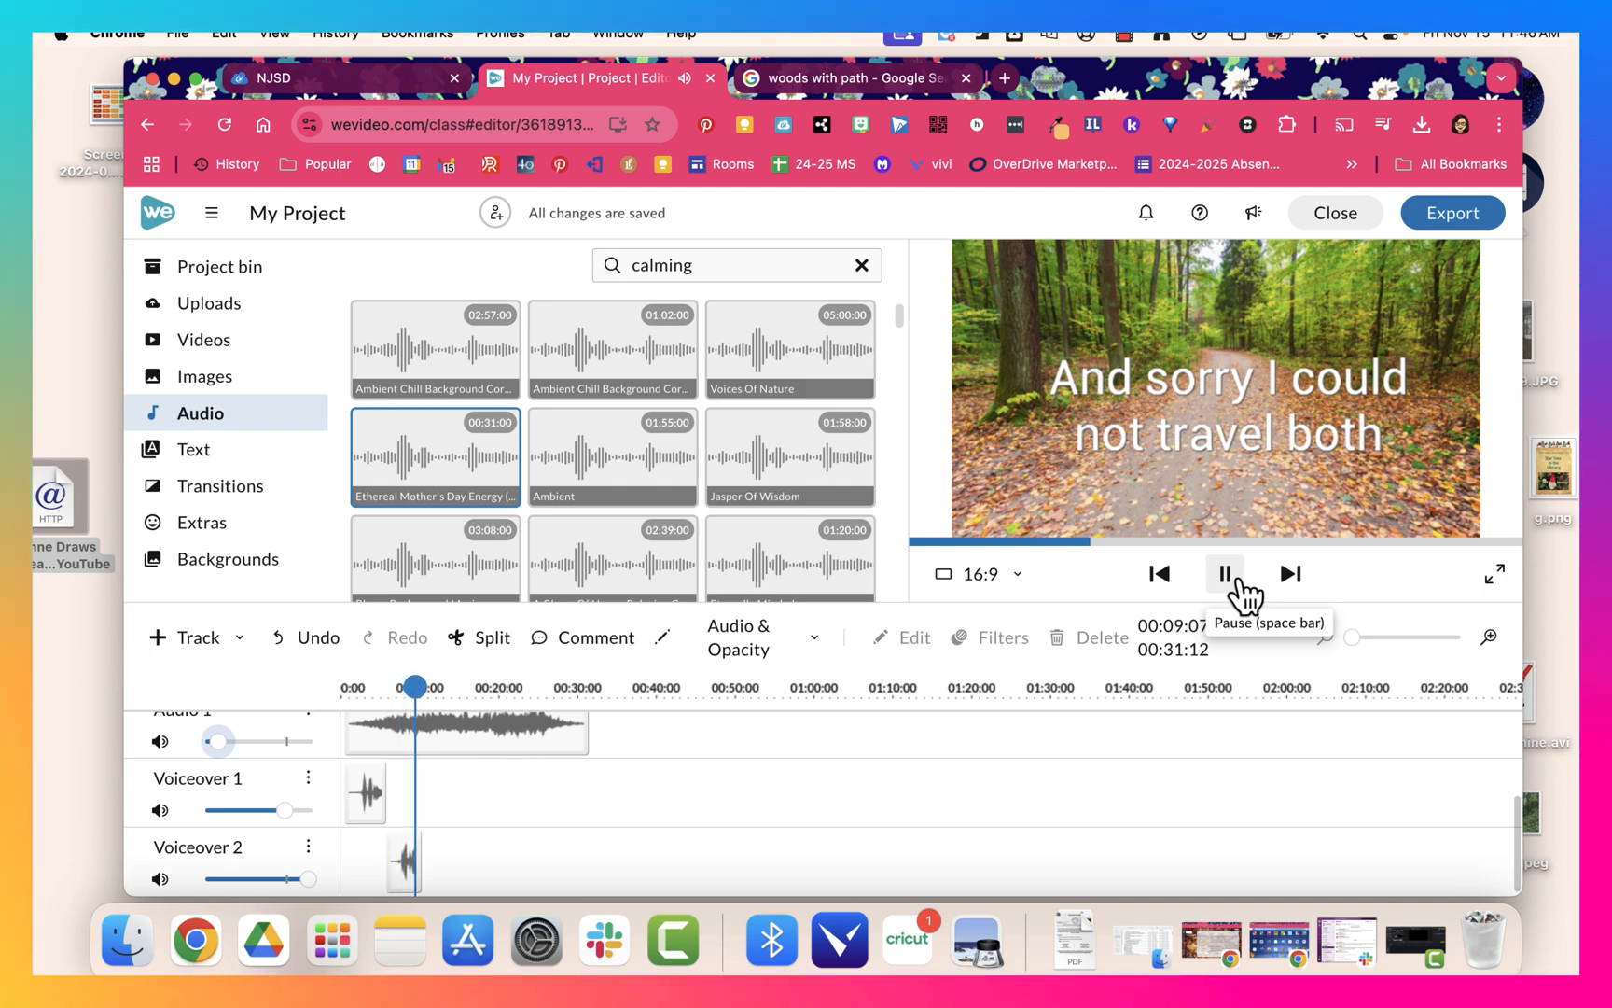
{"action": "scroll", "coordinate": [634, 821], "scroll_direction": "down", "scroll_amount": 1}
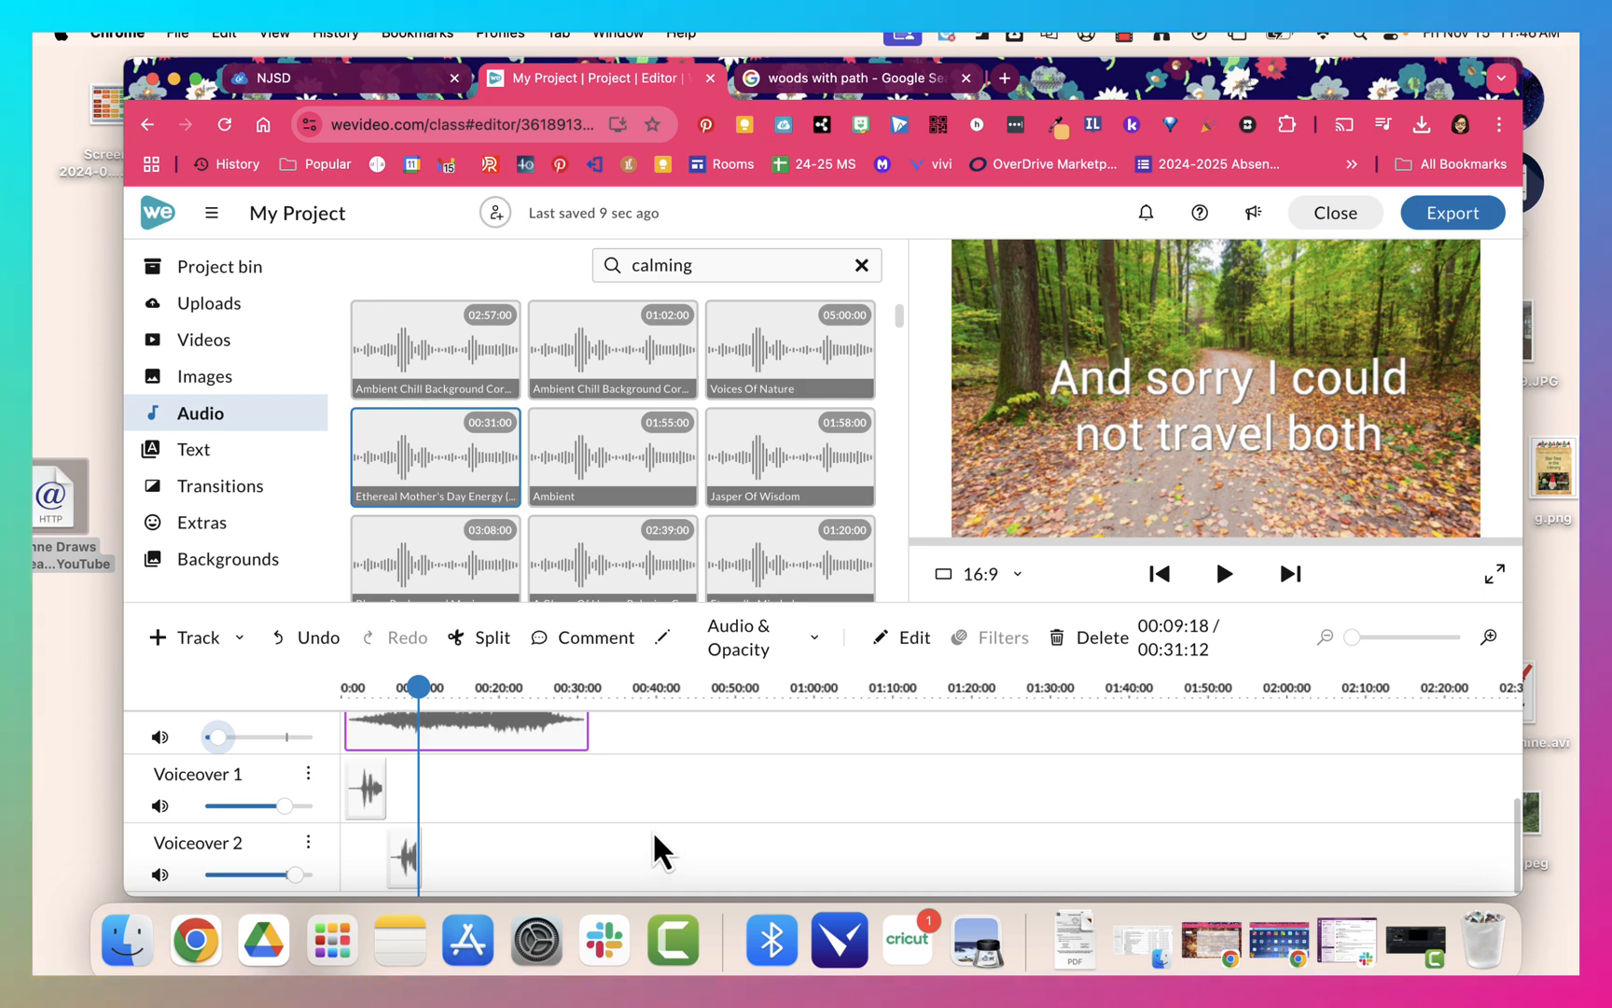
{"action": "scroll", "coordinate": [451, 828], "scroll_direction": "up", "scroll_amount": 1}
{"action": "scroll", "coordinate": [530, 835], "scroll_direction": "down", "scroll_amount": 1}
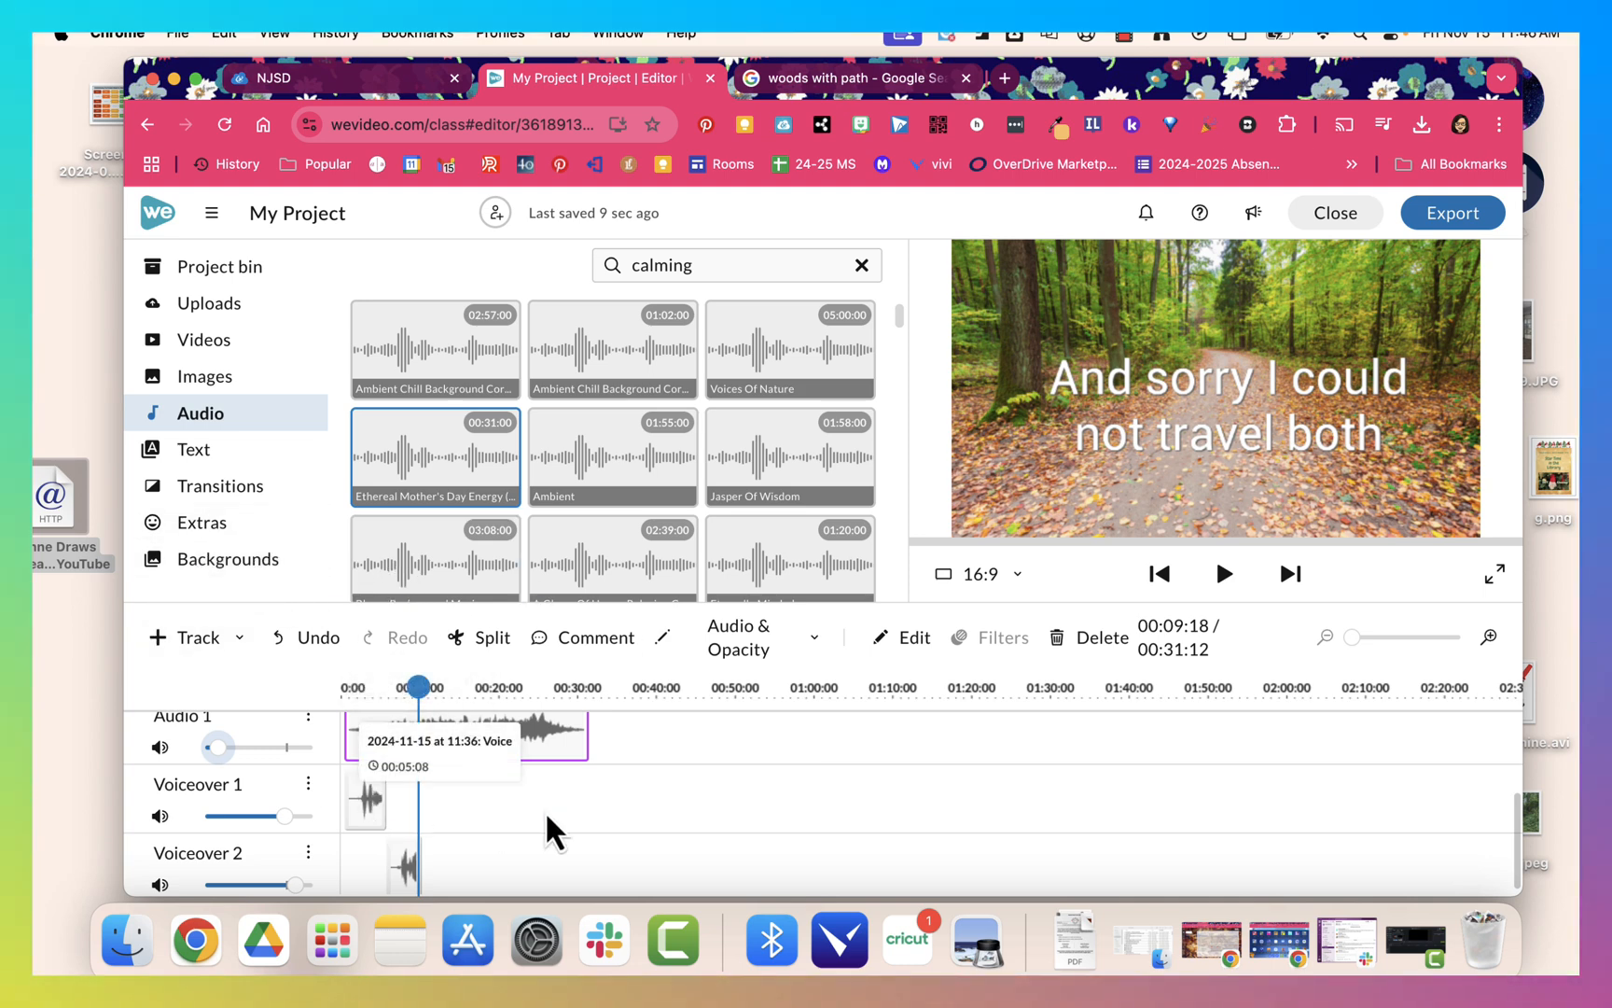
Add the DirectionalWipe transition between the two background images on Video 1 and play the project across it.
{"action": "scroll", "coordinate": [1303, 770], "scroll_direction": "up", "scroll_amount": 3}
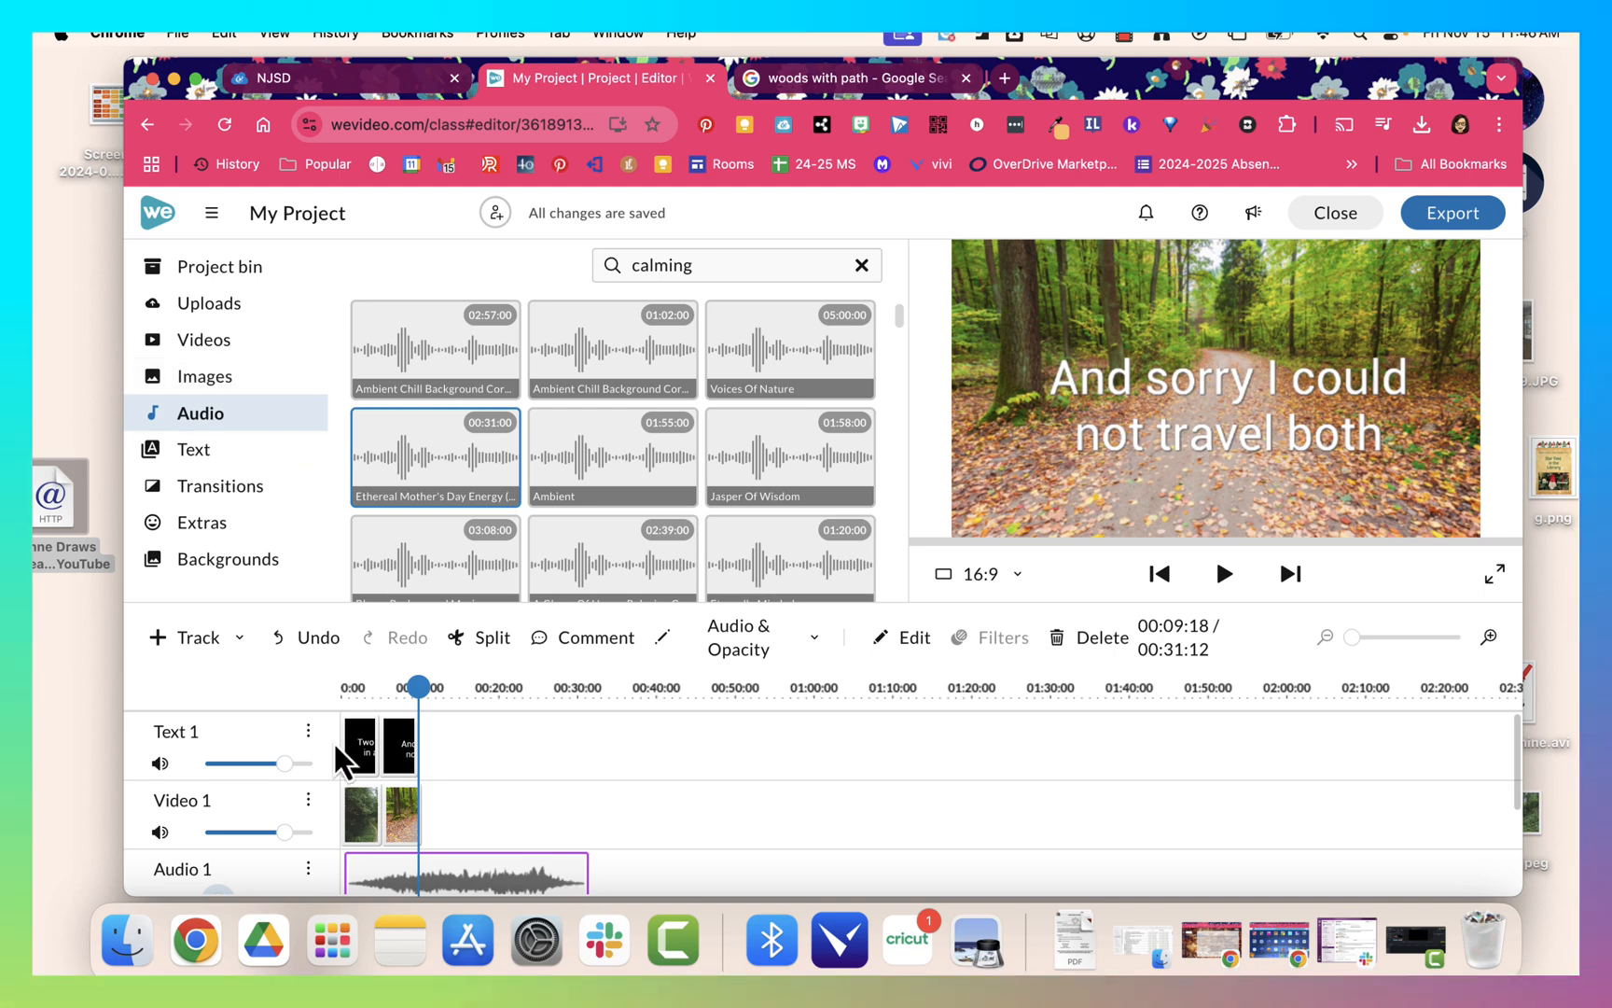
{"action": "left_click", "coordinate": [223, 487]}
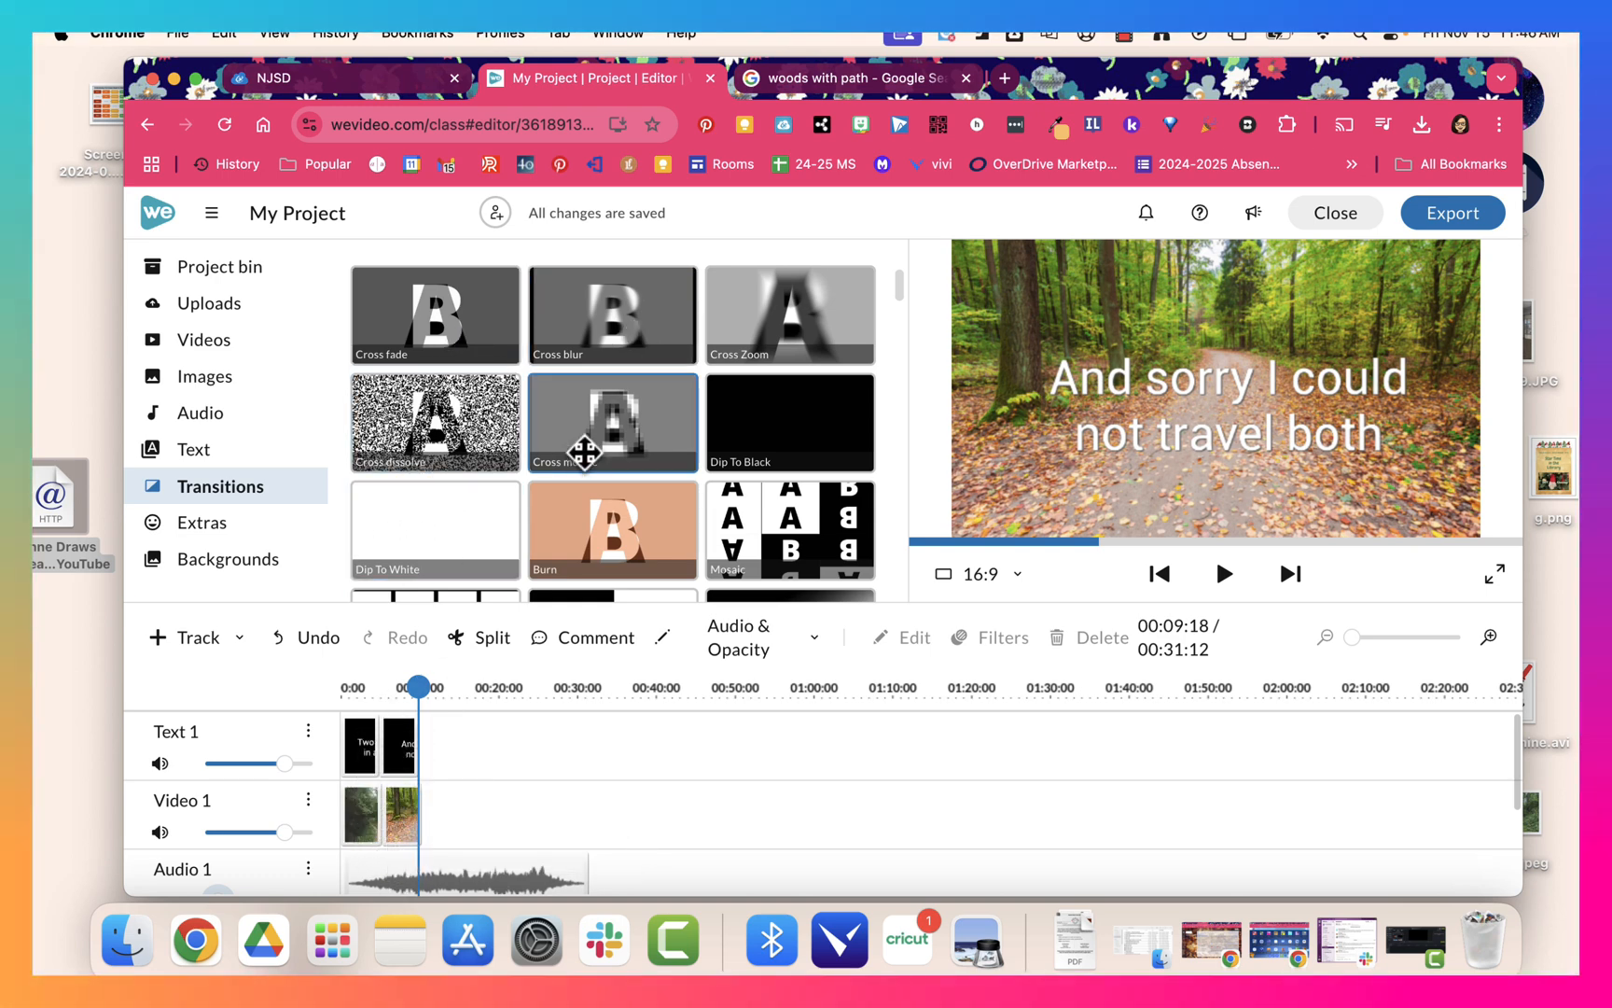
{"action": "scroll", "coordinate": [648, 398], "scroll_direction": "down", "scroll_amount": 3}
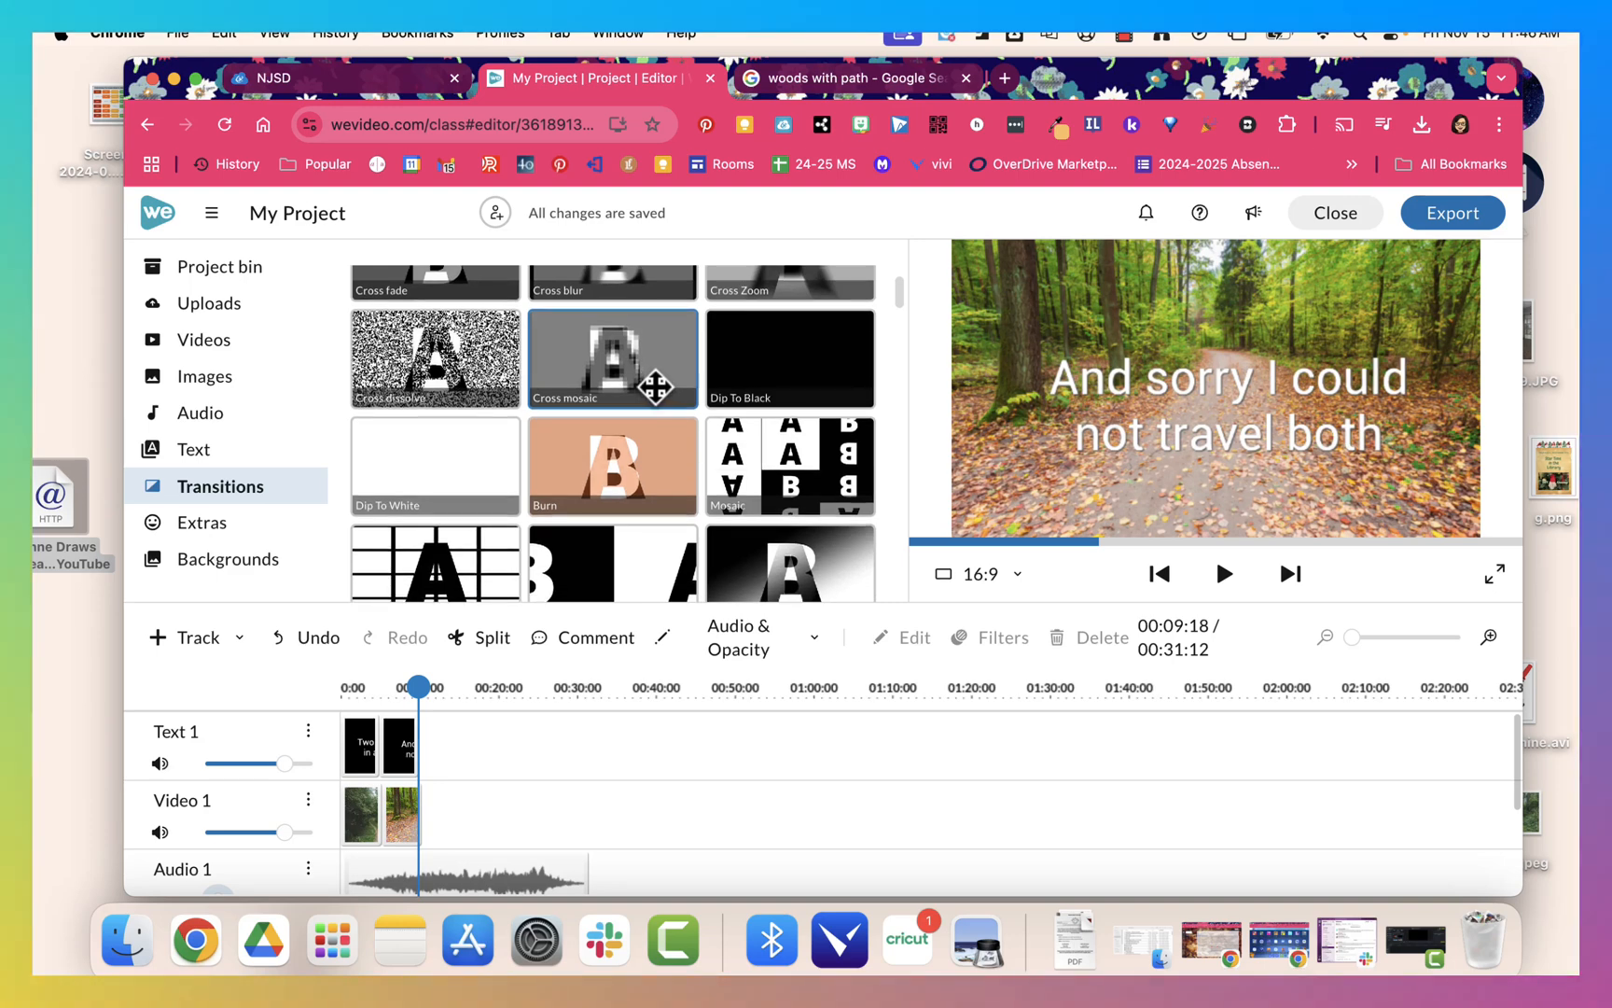
{"action": "scroll", "coordinate": [656, 385], "scroll_direction": "down", "scroll_amount": 2}
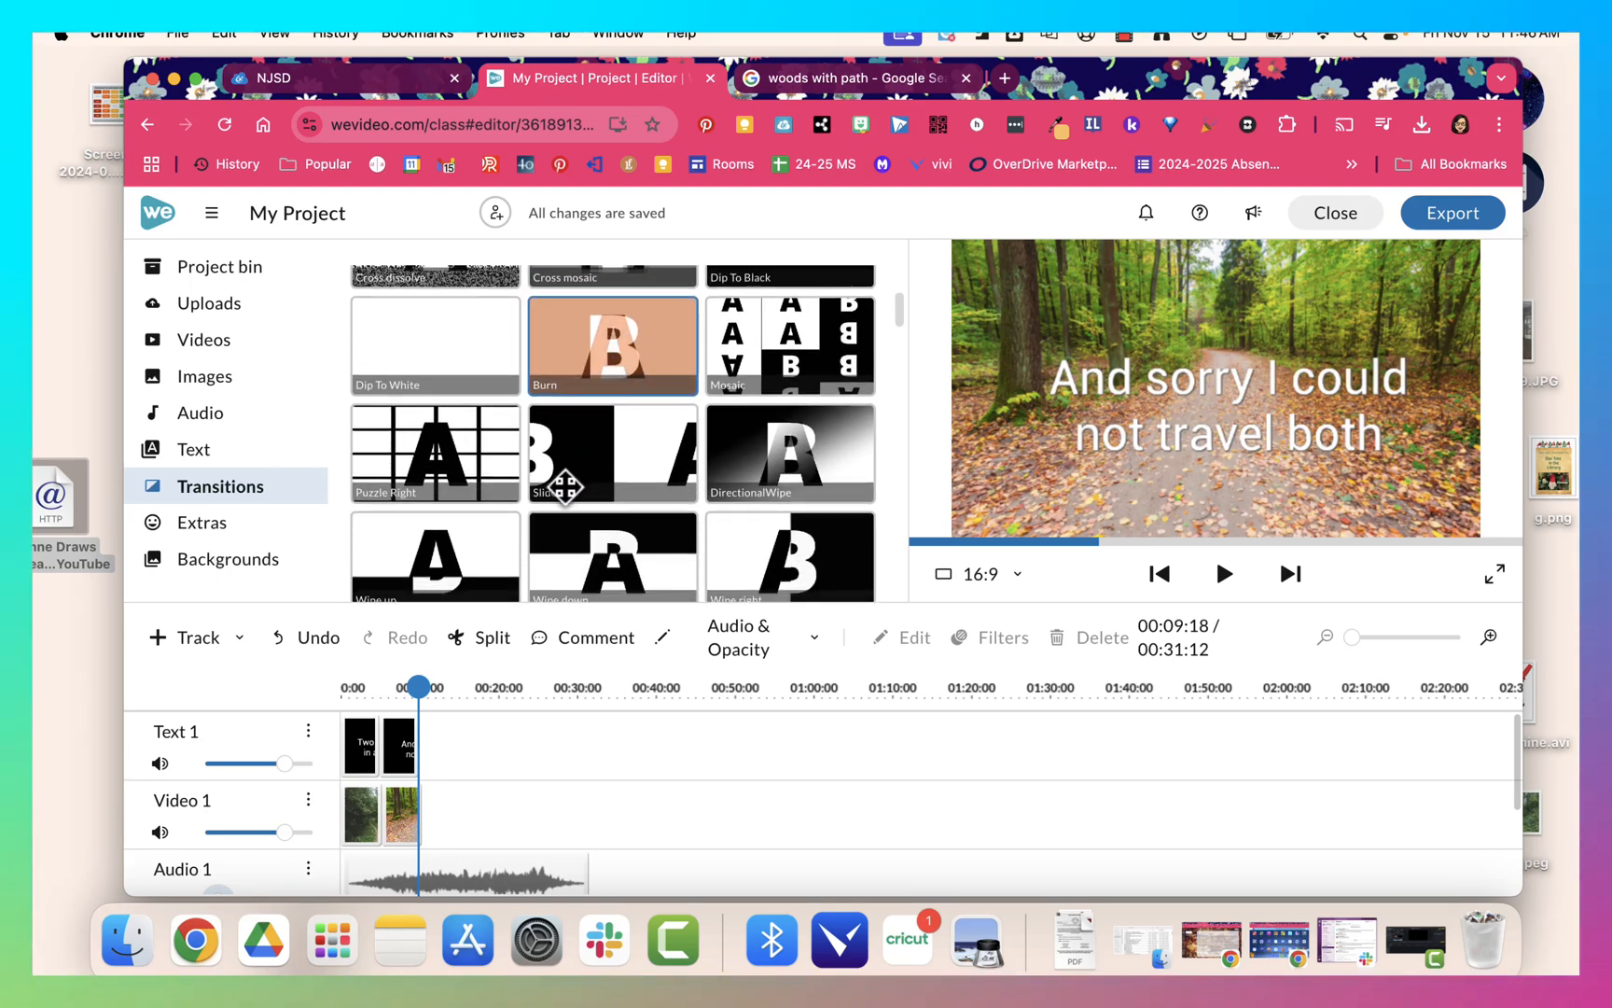
{"action": "mouse_move", "coordinate": [564, 485]}
{"action": "left_mouse_down"}
{"action": "mouse_move", "coordinate": [376, 745]}
{"action": "mouse_move", "coordinate": [360, 821]}
{"action": "mouse_move", "coordinate": [380, 813]}
{"action": "left_mouse_up"}
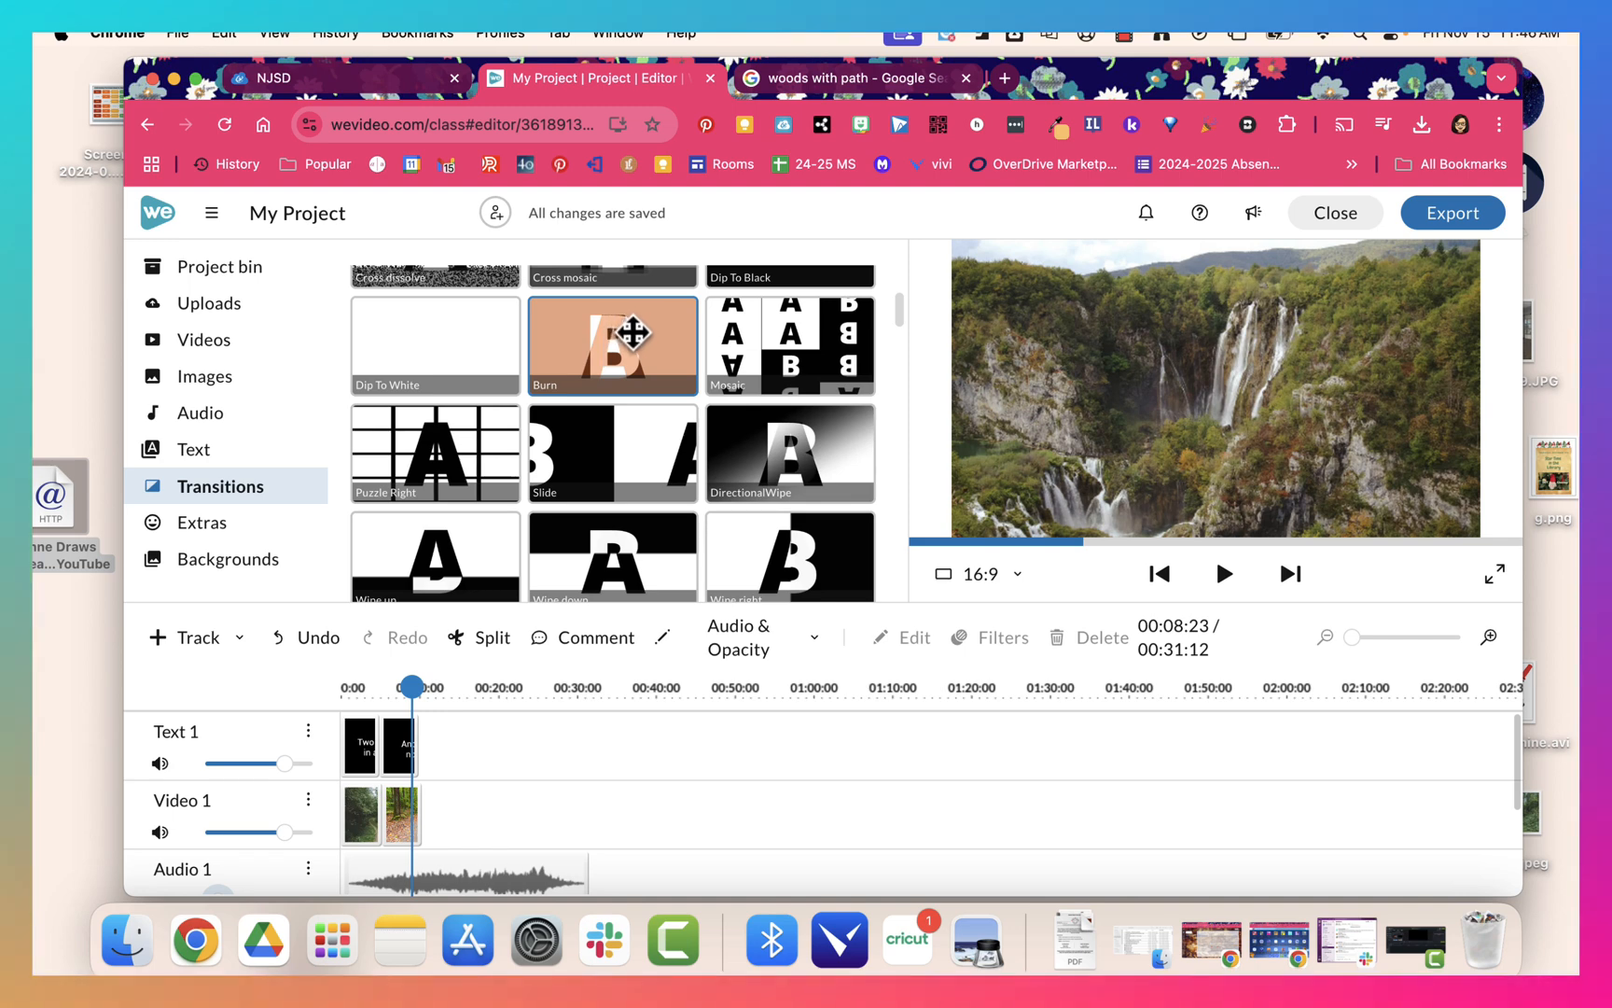
{"action": "scroll", "coordinate": [632, 332], "scroll_direction": "down", "scroll_amount": 4}
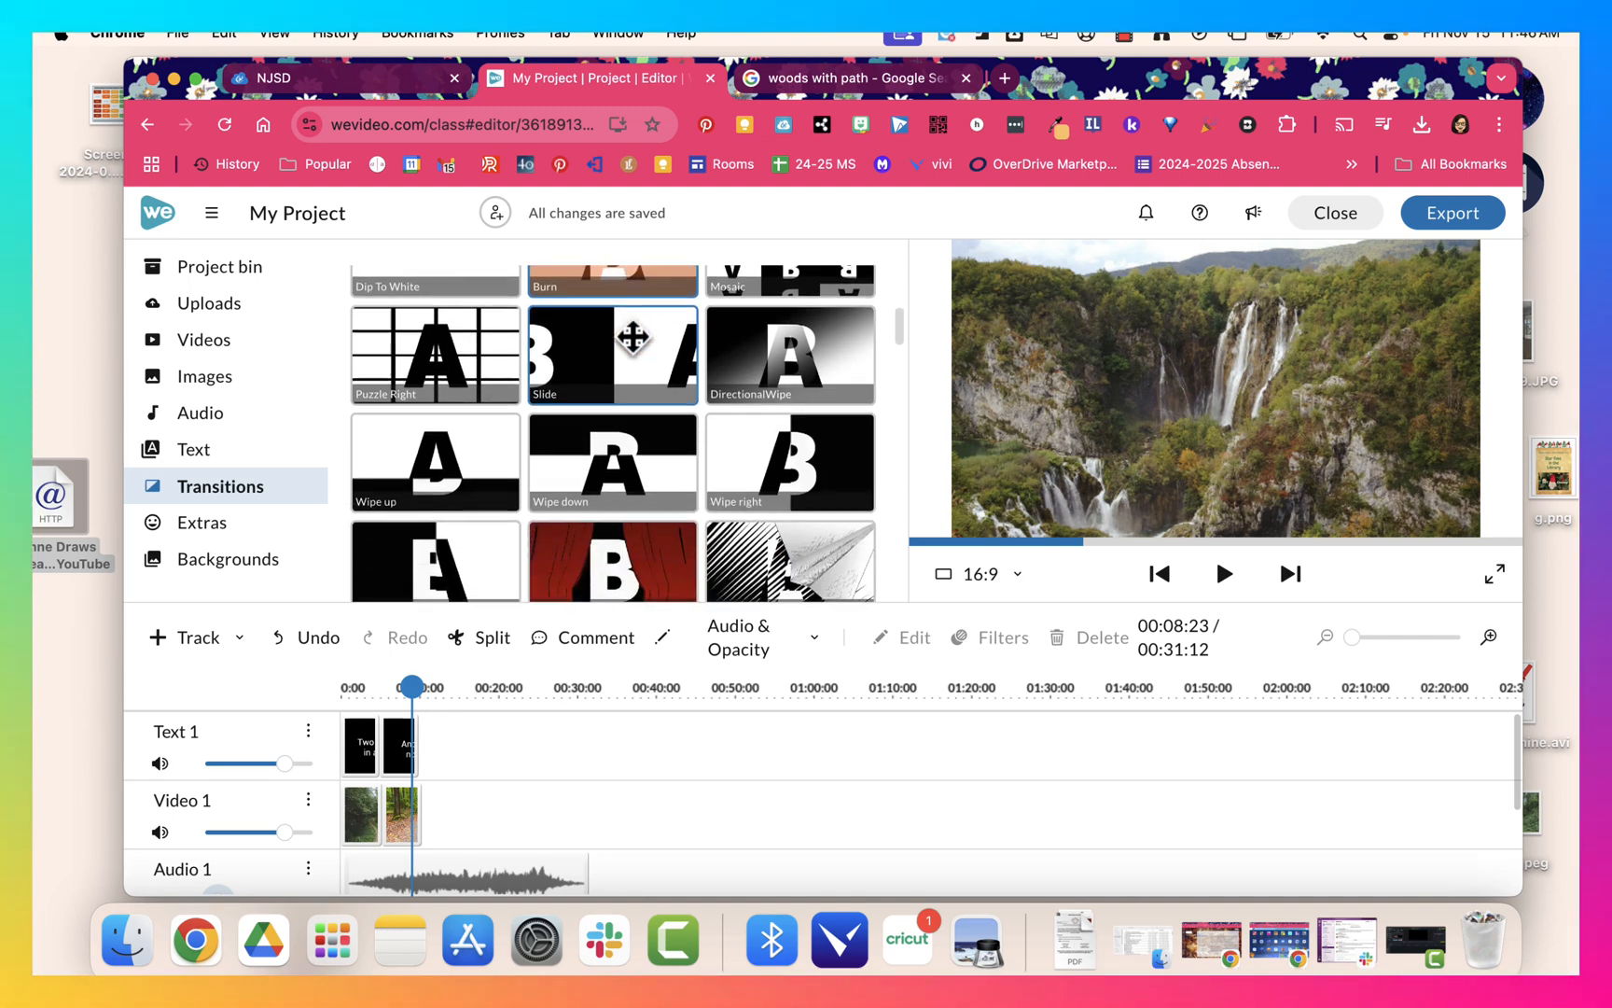
{"action": "mouse_move", "coordinate": [780, 346]}
{"action": "left_mouse_down"}
{"action": "mouse_move", "coordinate": [496, 560]}
{"action": "mouse_move", "coordinate": [385, 815]}
{"action": "left_mouse_up"}
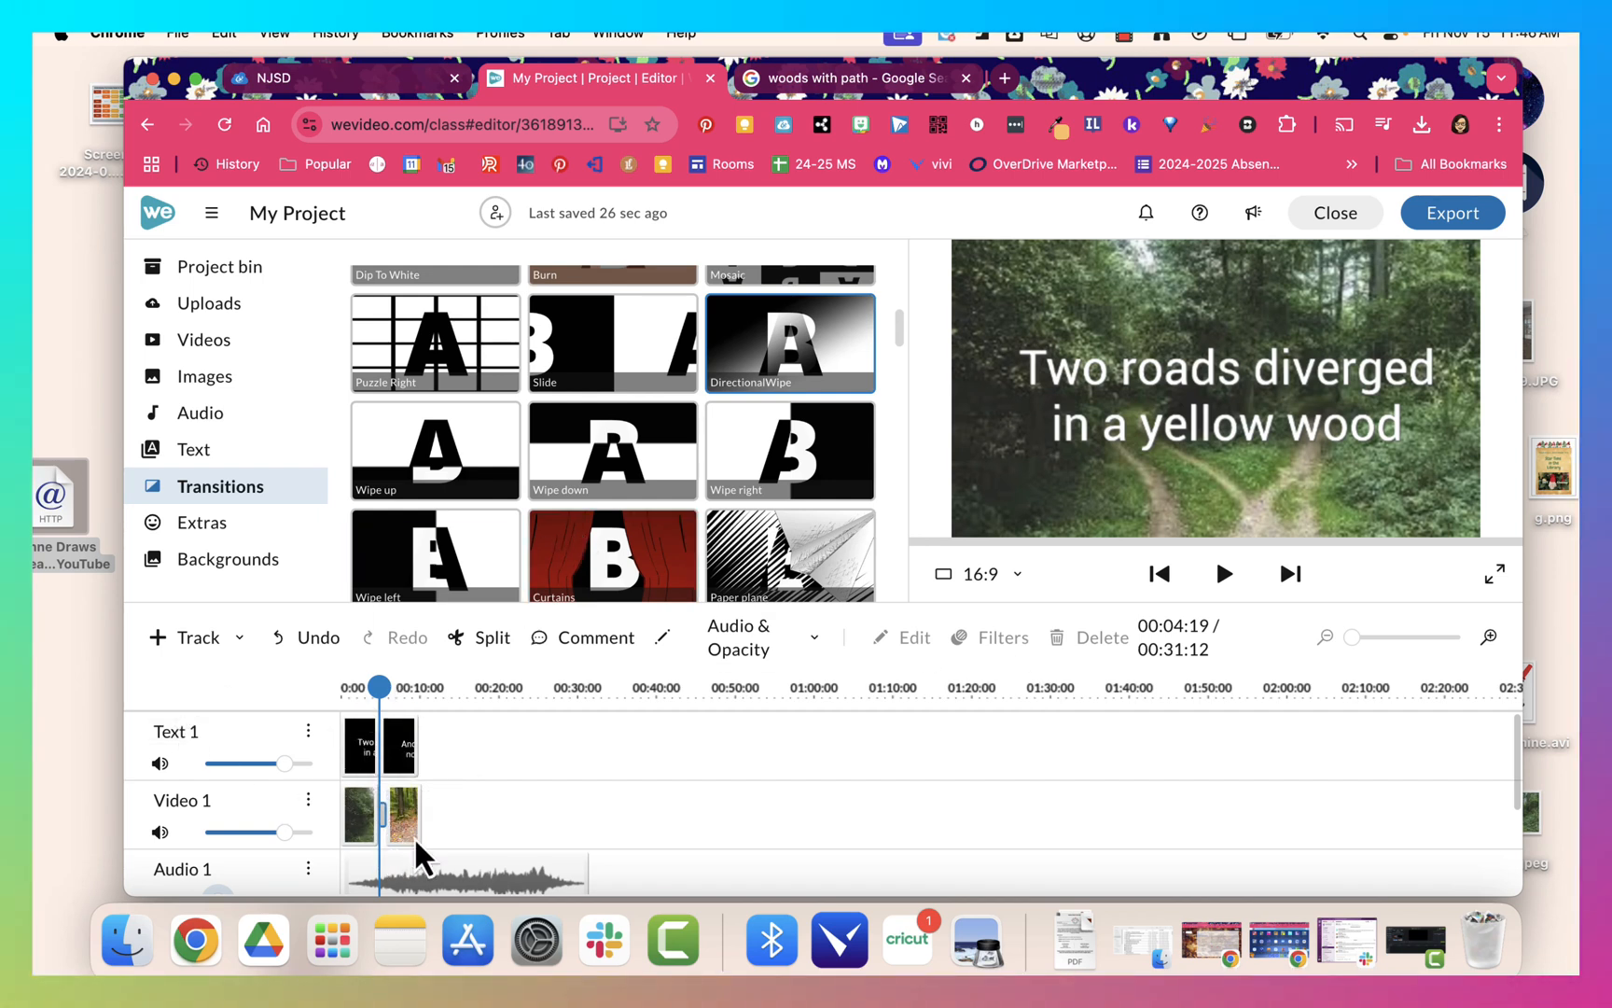
{"action": "left_click_drag", "start_coordinate": [382, 683], "coordinate": [365, 687]}
{"action": "left_click", "coordinate": [1225, 574]}
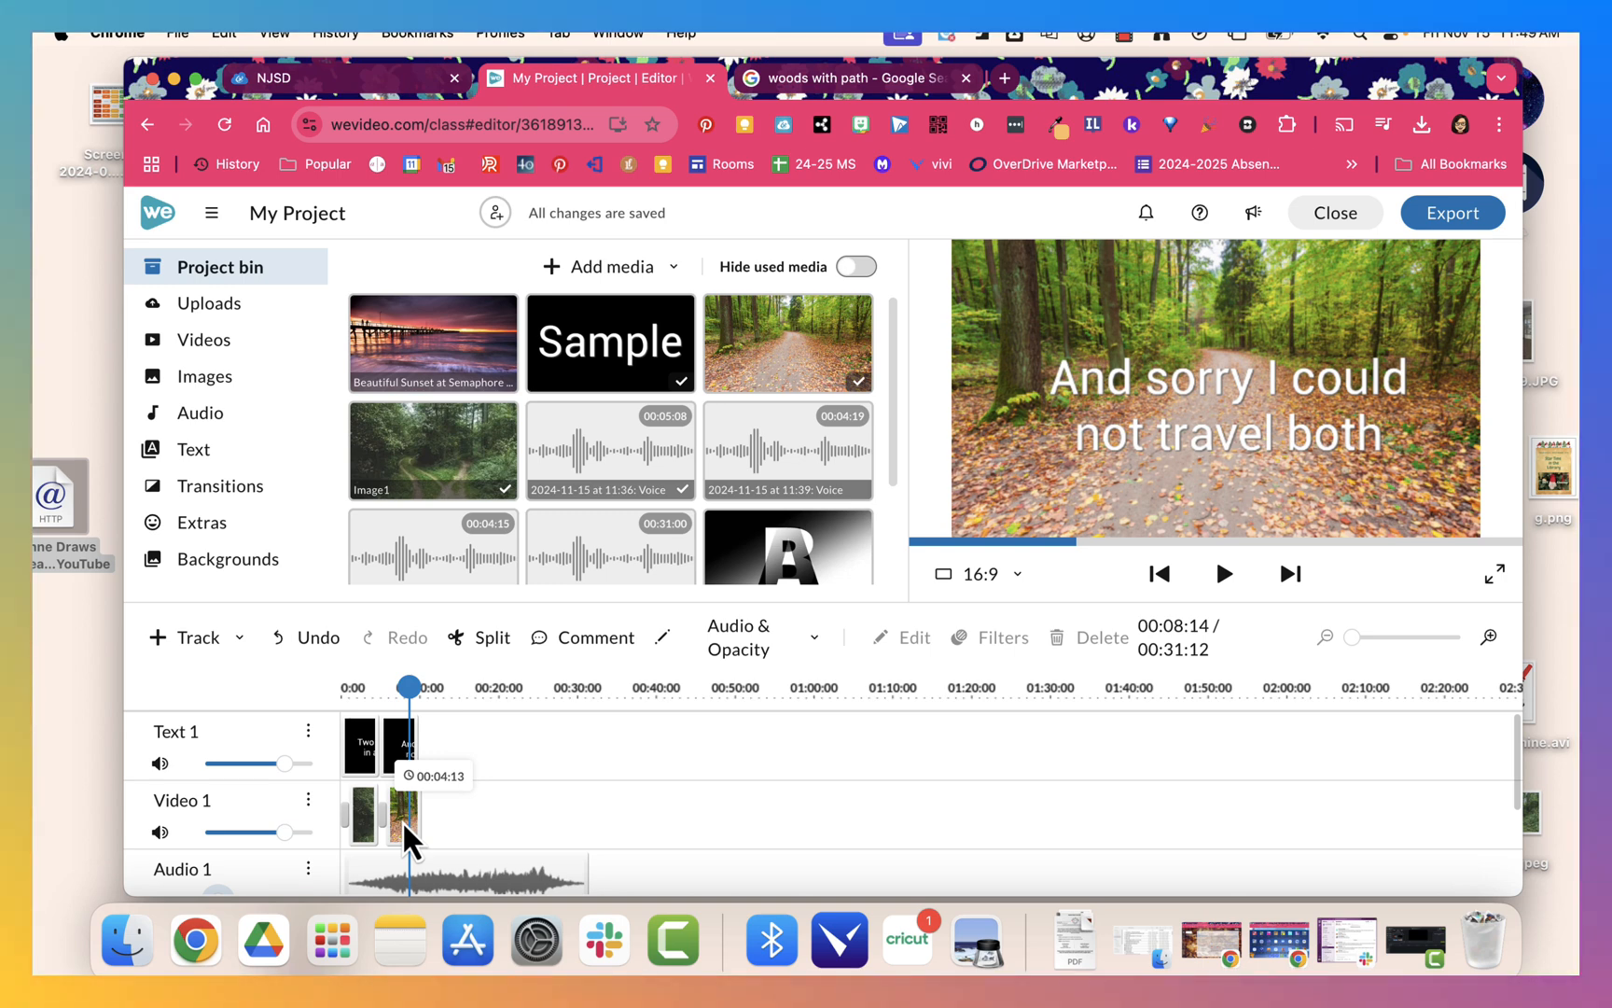
Animate the second Video 1 image by zooming its end position to scale 3.97, reframed on the path and trees, and play the clip.
{"action": "double_click", "coordinate": [402, 820]}
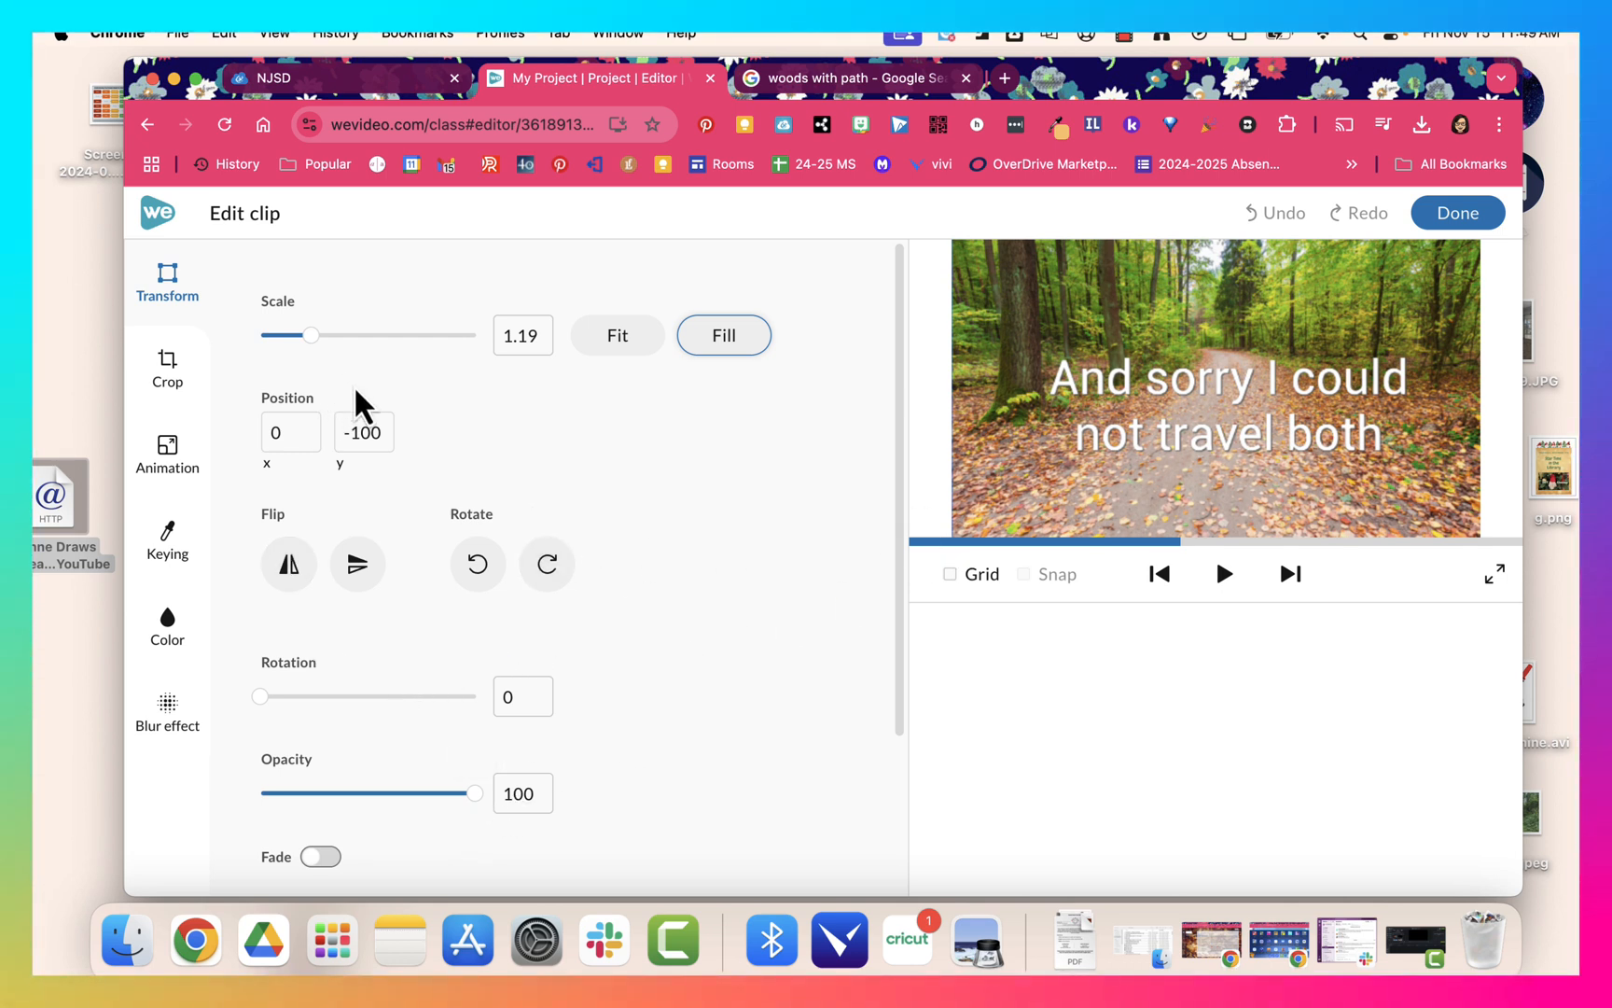
{"action": "left_click", "coordinate": [168, 457]}
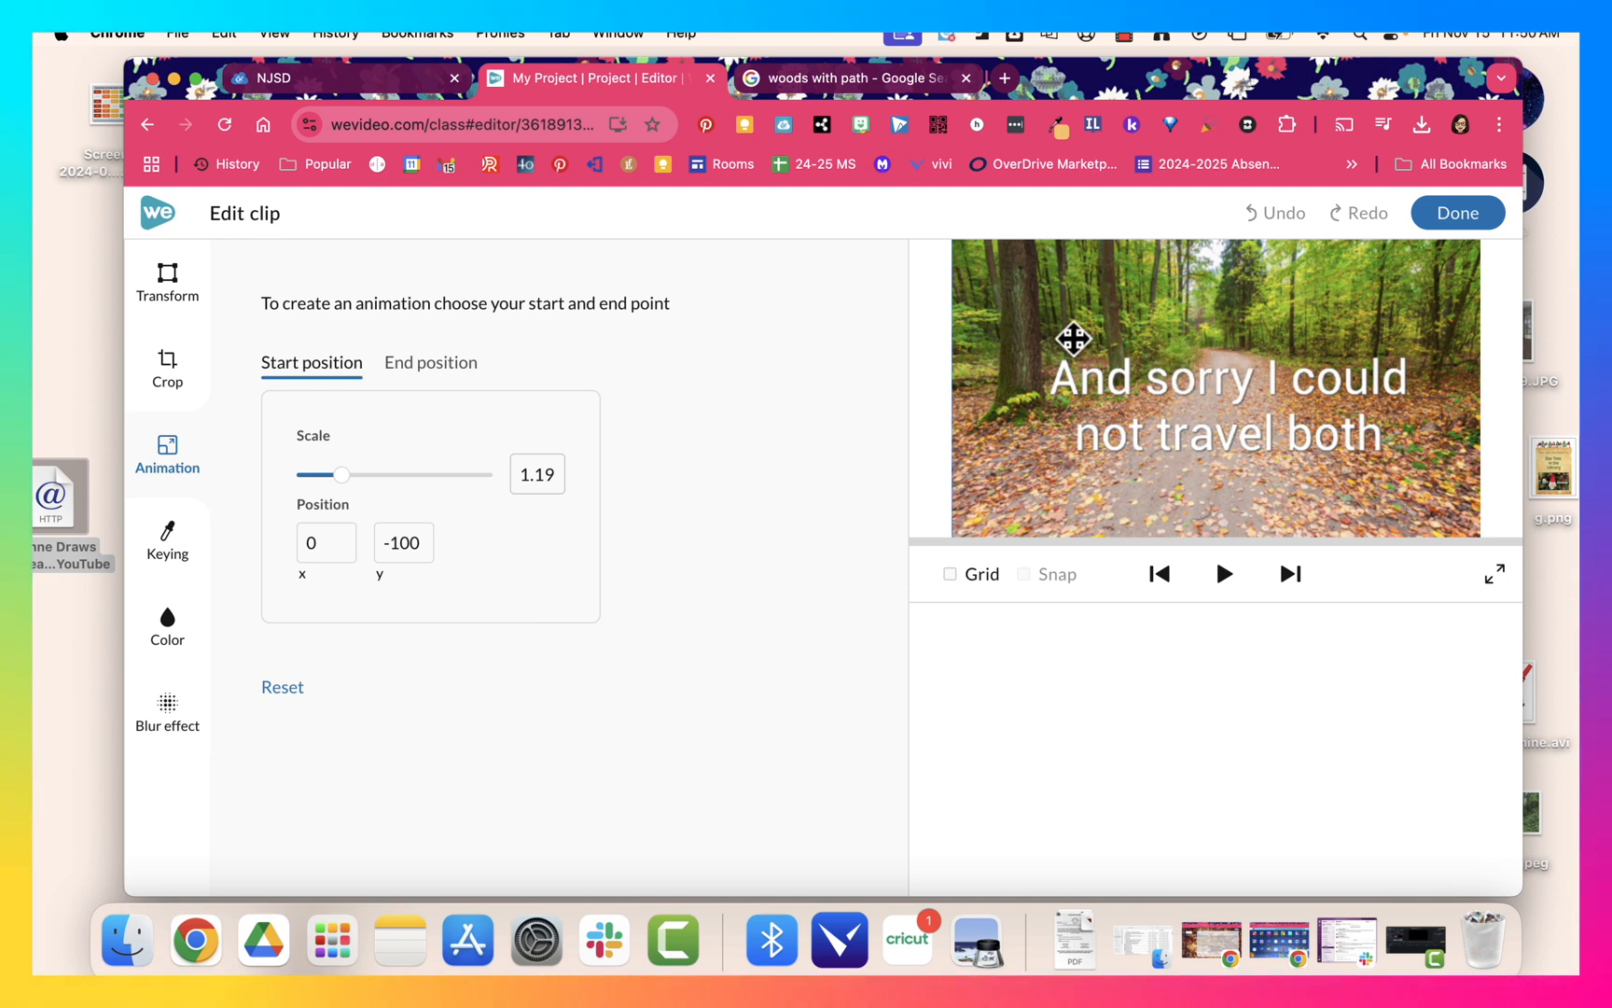
{"action": "left_click", "coordinate": [436, 370]}
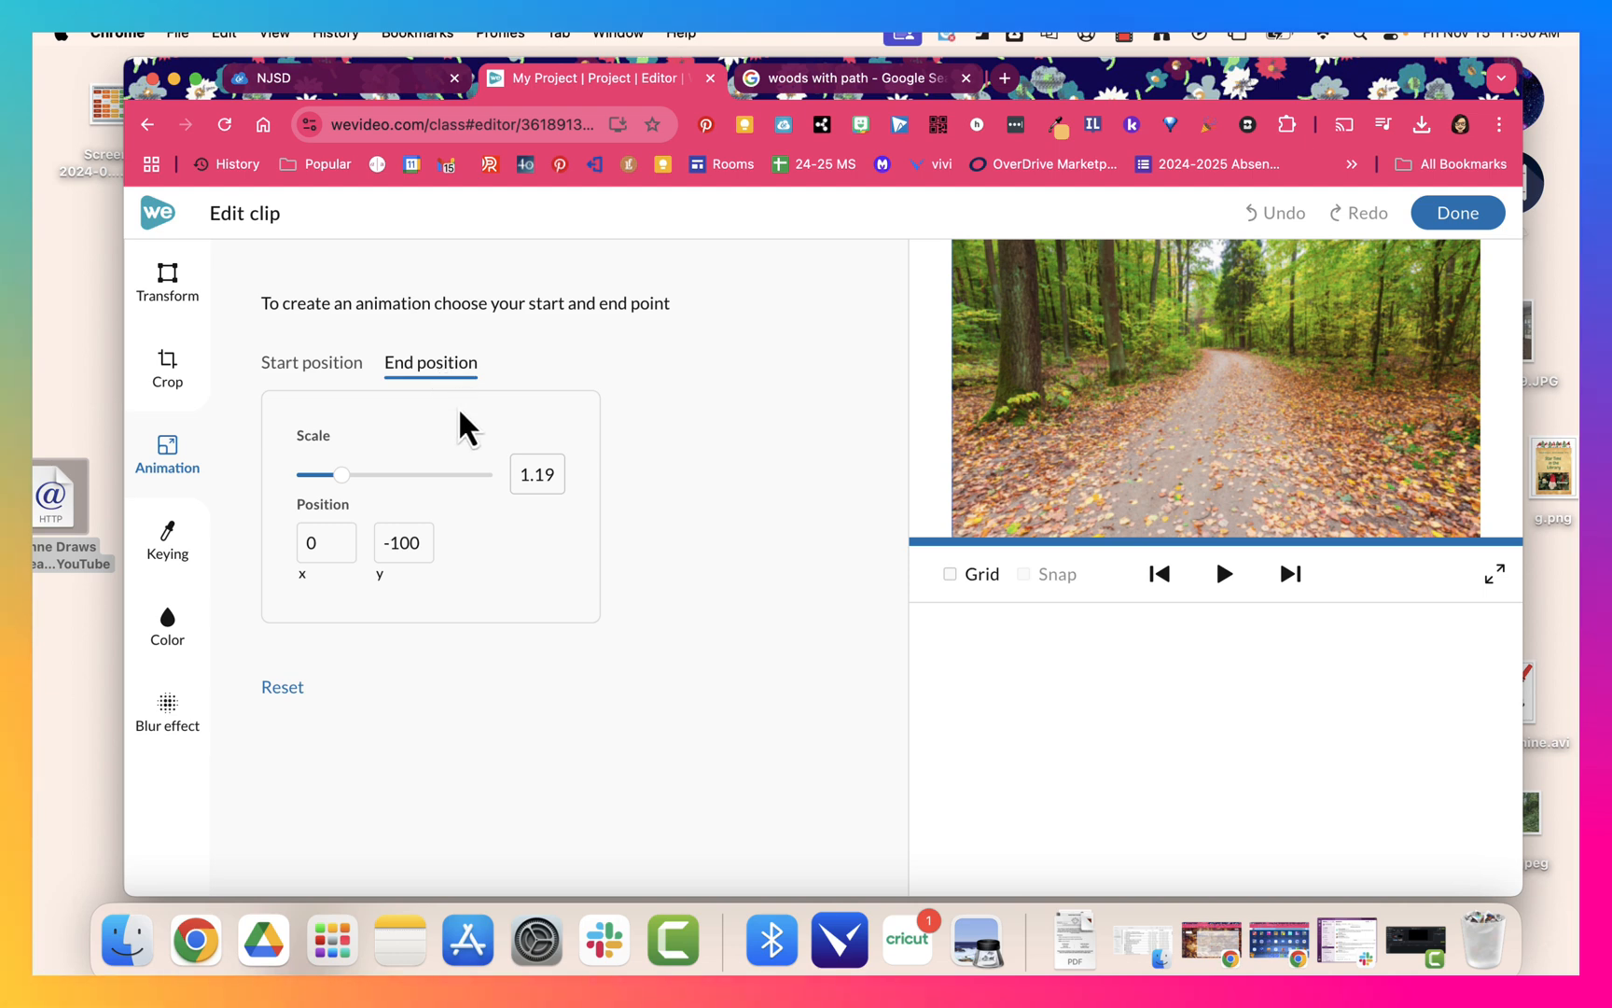
{"action": "left_click_drag", "start_coordinate": [360, 492], "coordinate": [424, 500]}
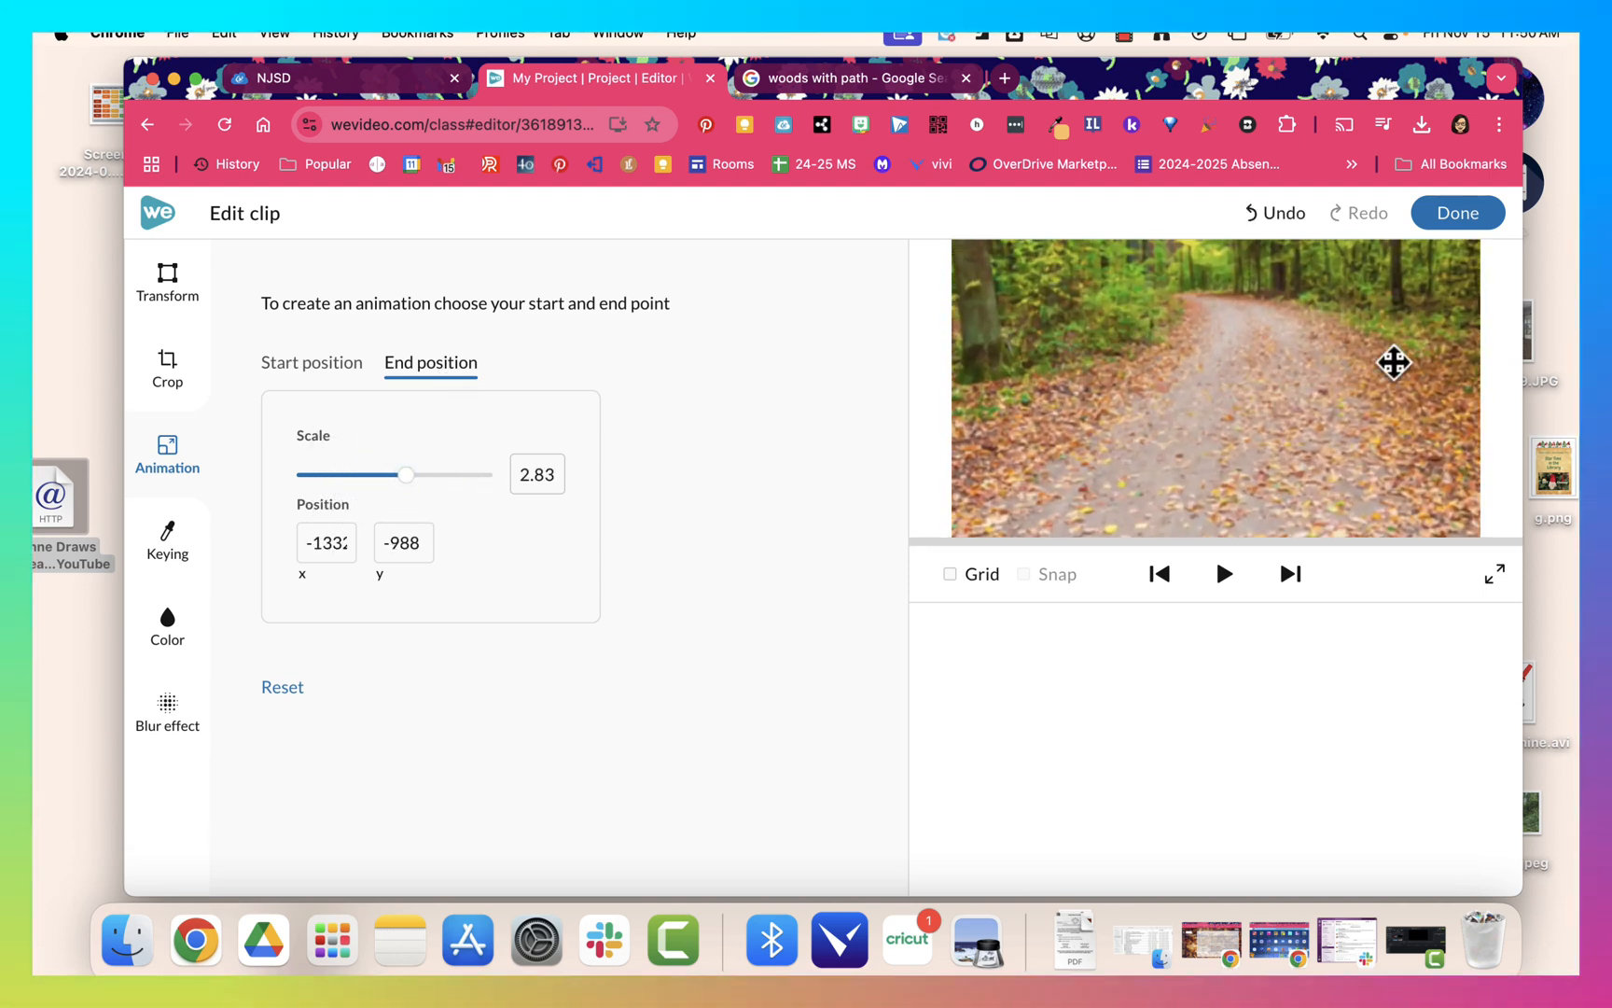
{"action": "left_click_drag", "start_coordinate": [1353, 381], "coordinate": [1346, 508]}
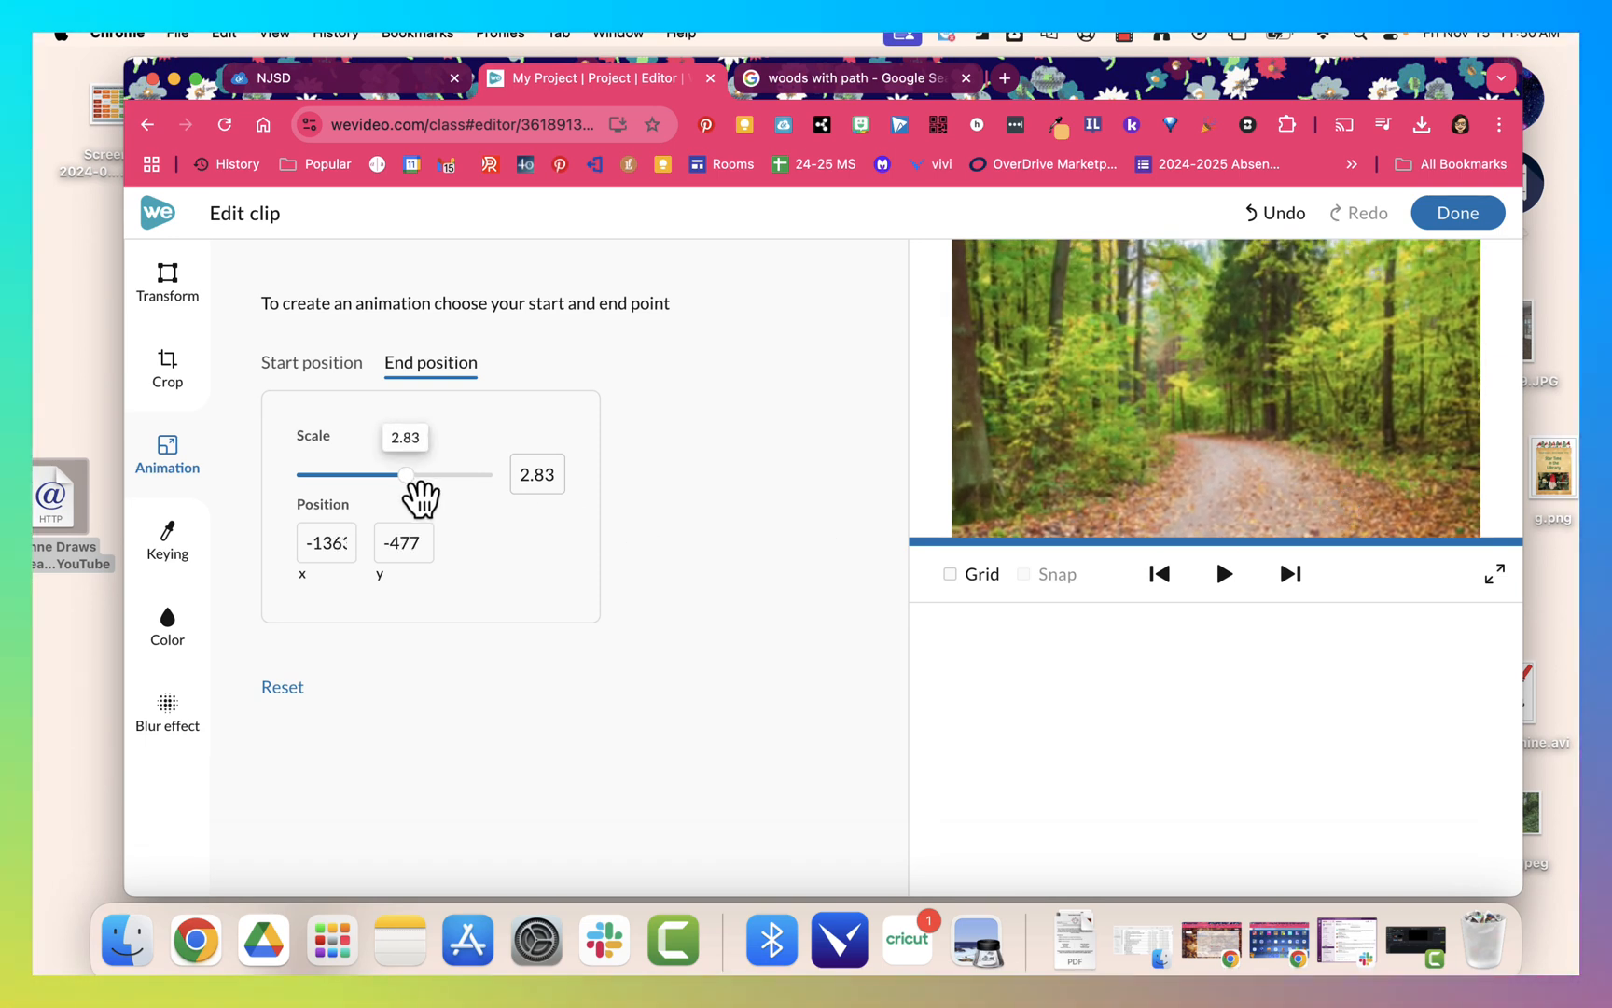
{"action": "left_click_drag", "start_coordinate": [420, 497], "coordinate": [465, 500]}
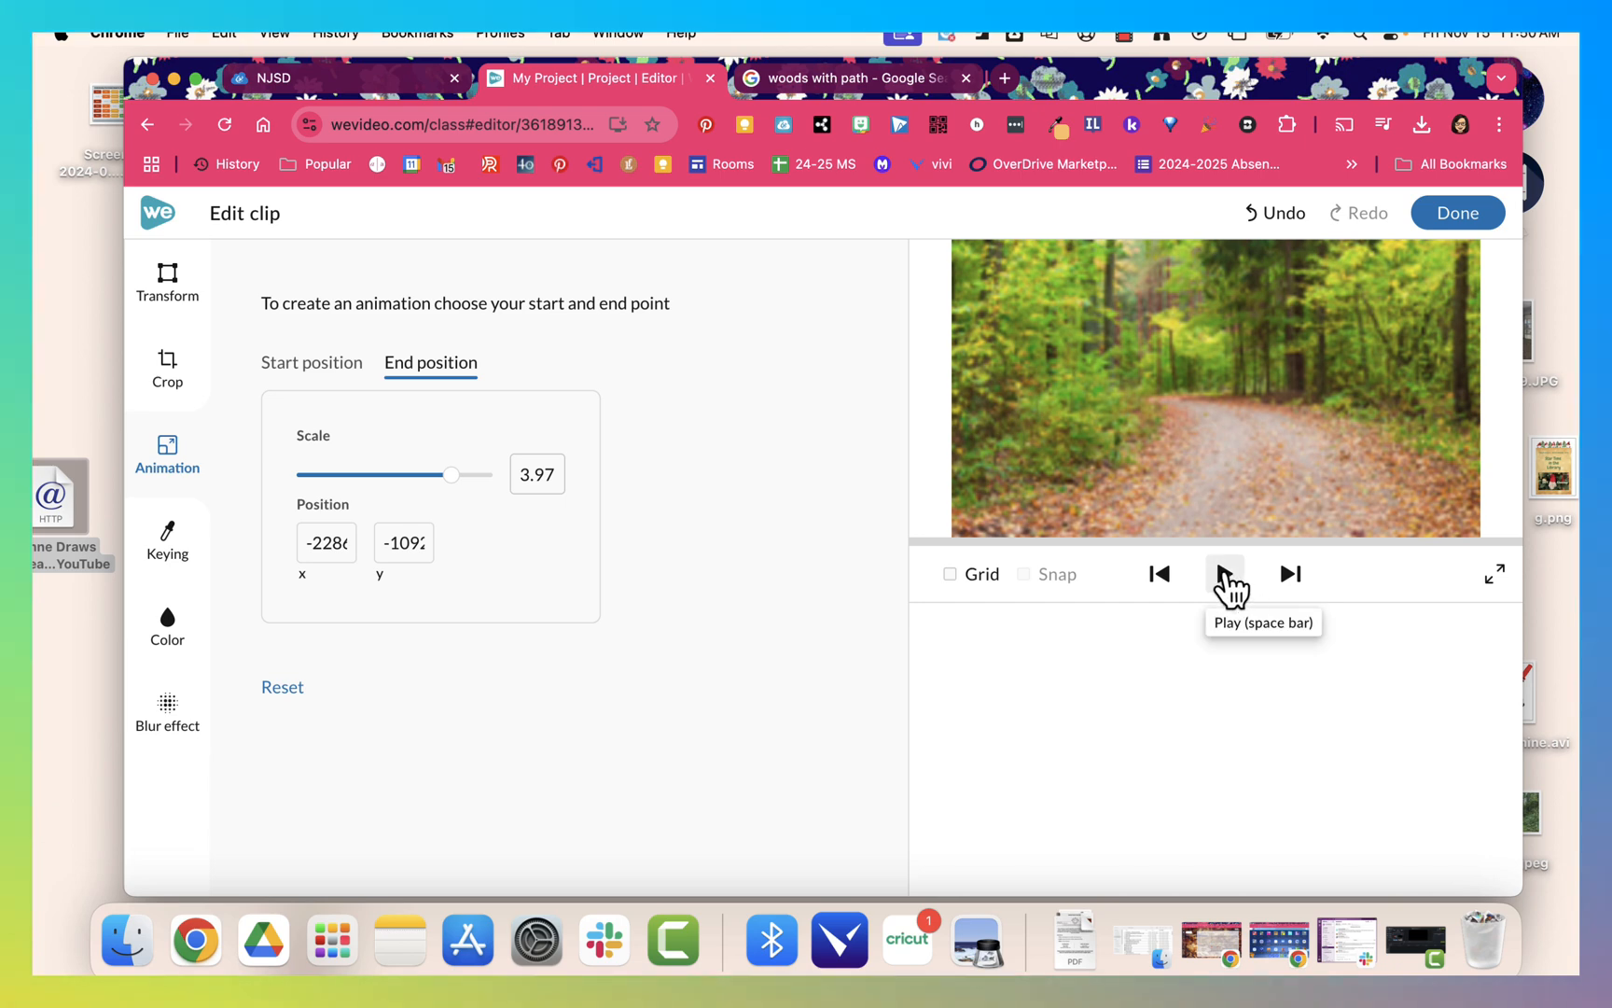
{"action": "left_click", "coordinate": [1224, 580]}
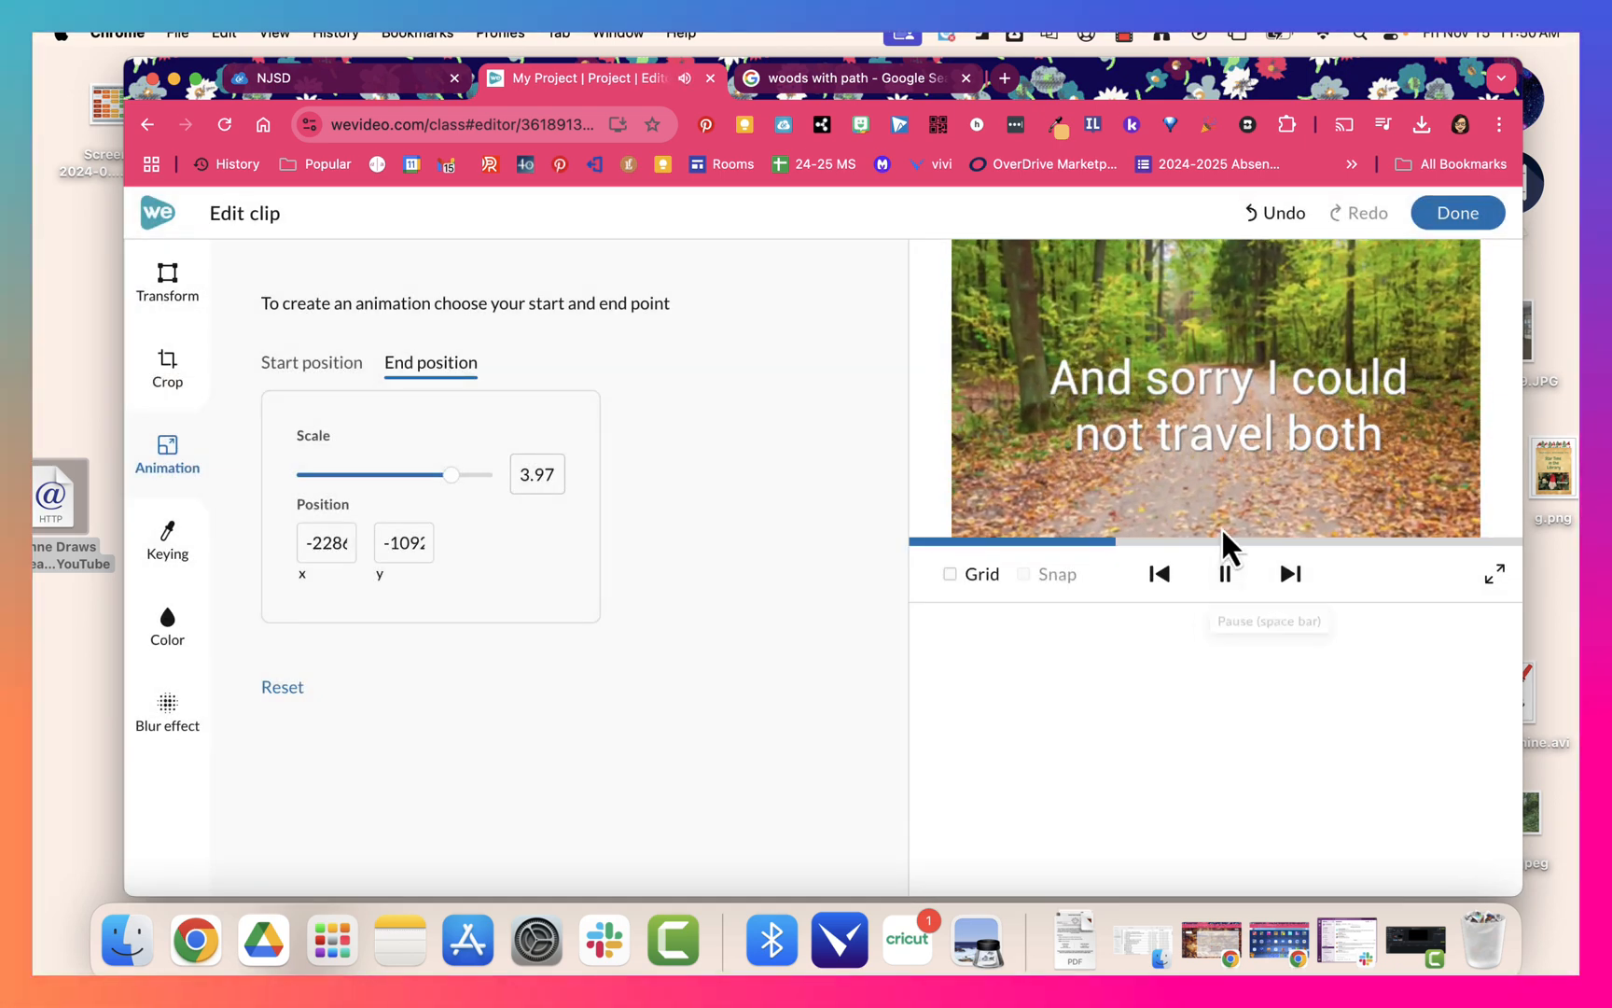
{"action": "left_click", "coordinate": [1224, 579]}
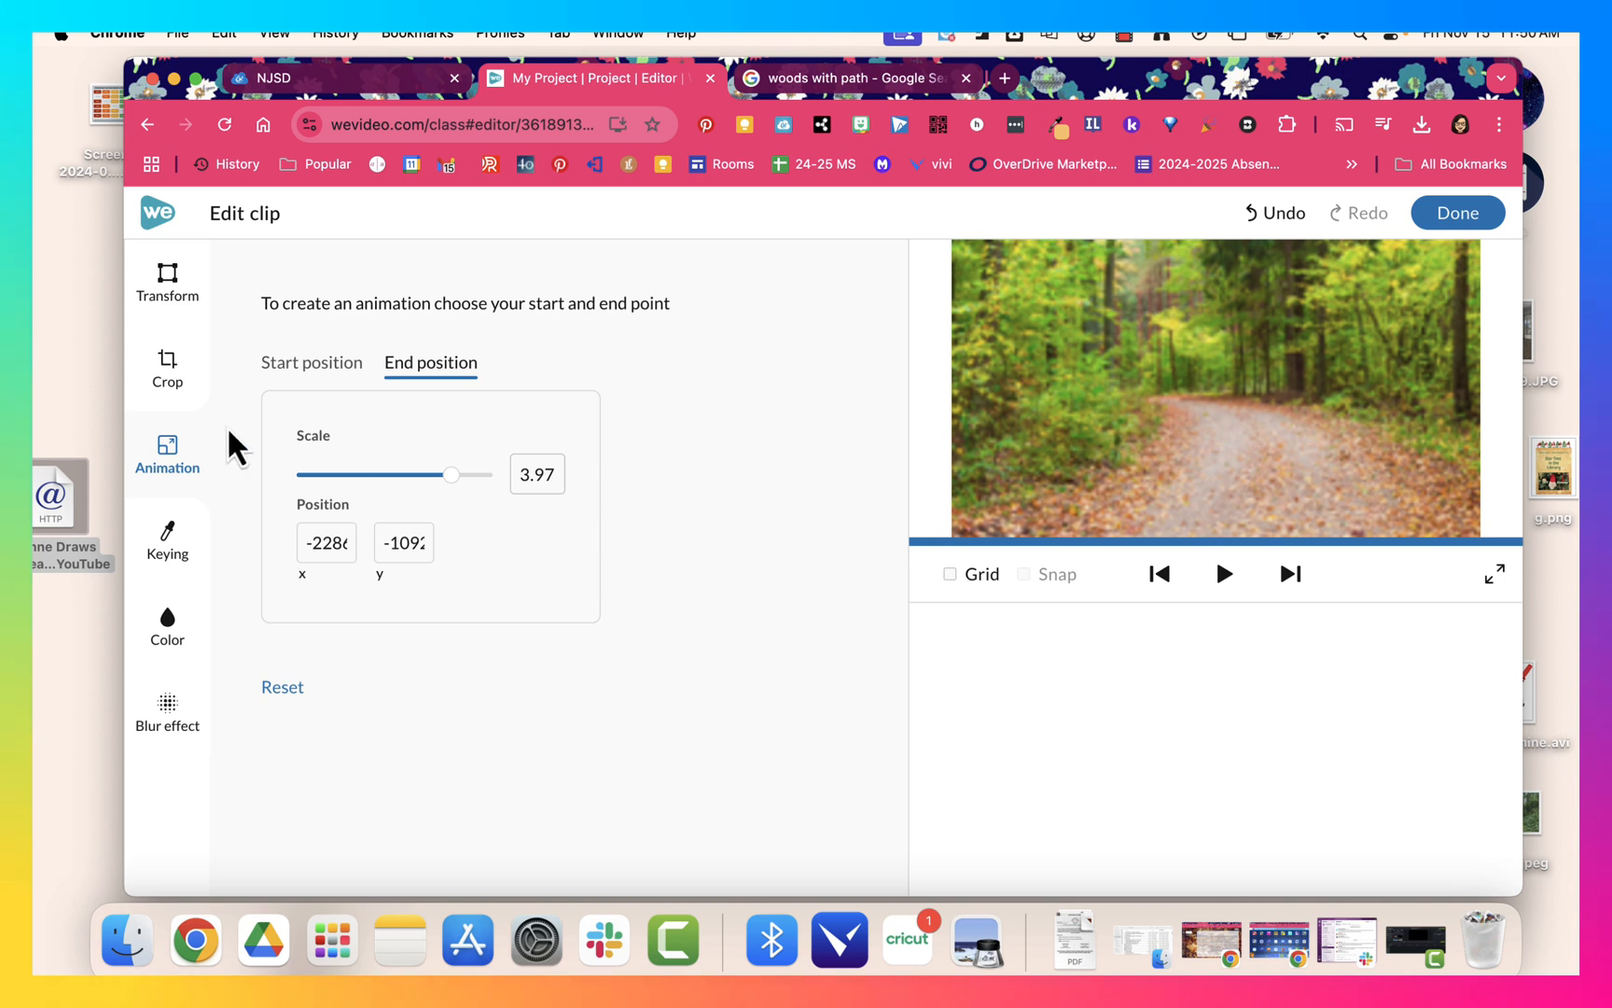
Compare the animation's start and end positions and finish editing the clip.
{"action": "left_click", "coordinate": [343, 365]}
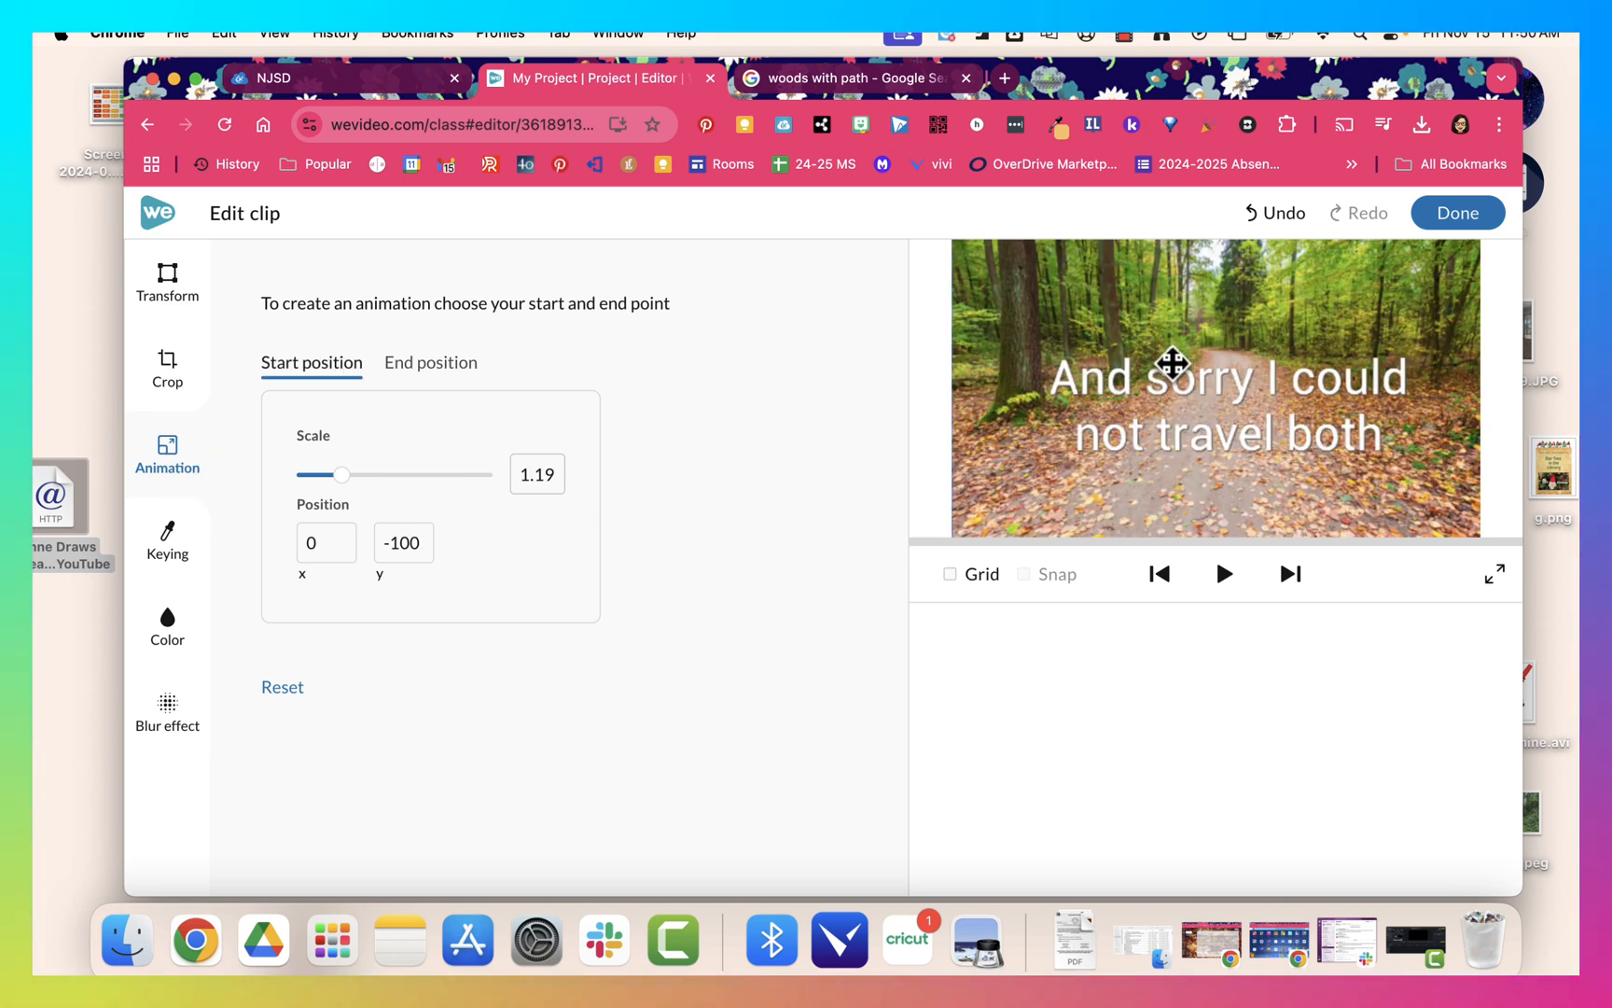
{"action": "mouse_move", "coordinate": [346, 480]}
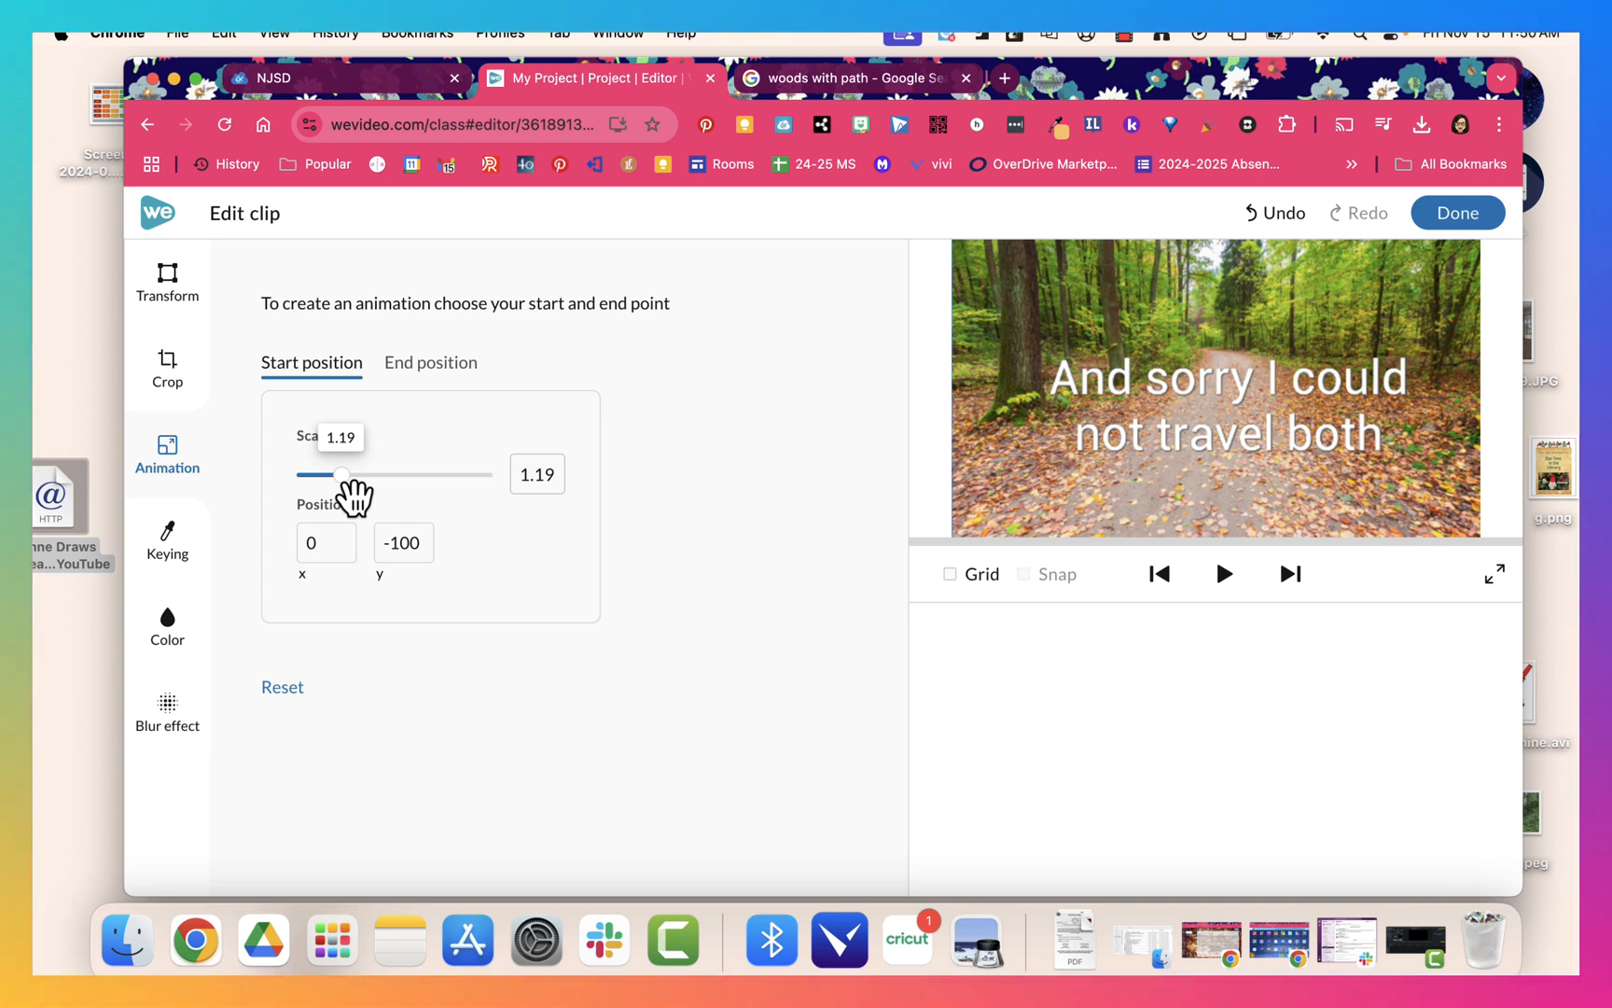
{"action": "left_click", "coordinate": [430, 377]}
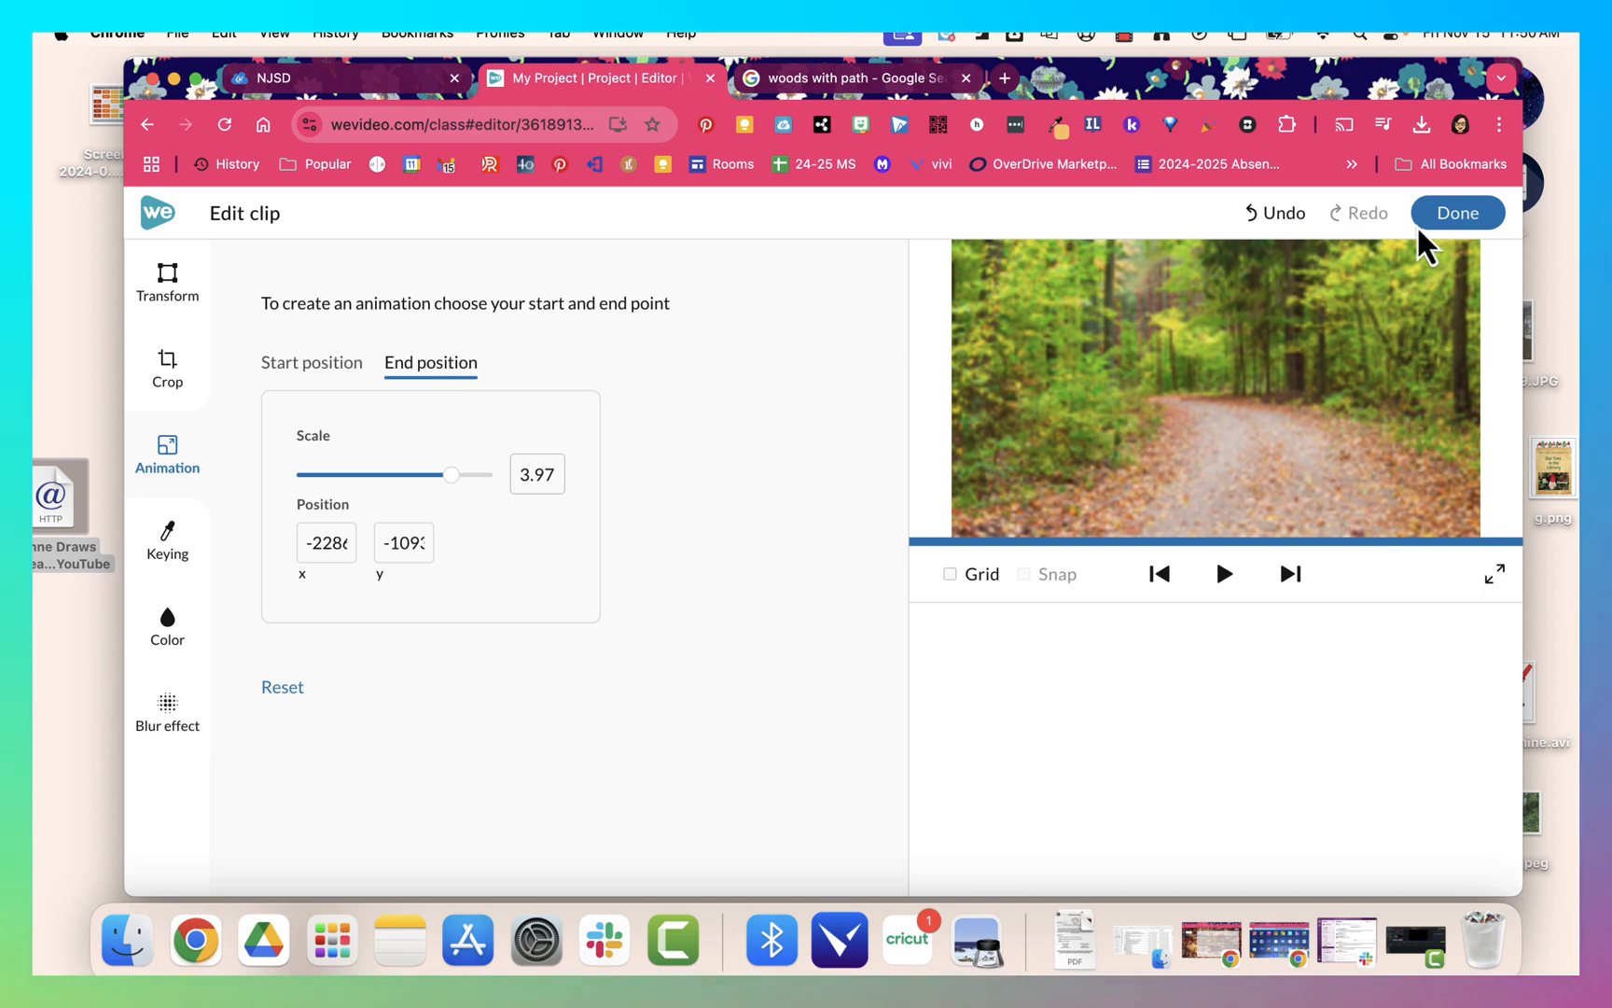
{"action": "left_click", "coordinate": [1465, 241]}
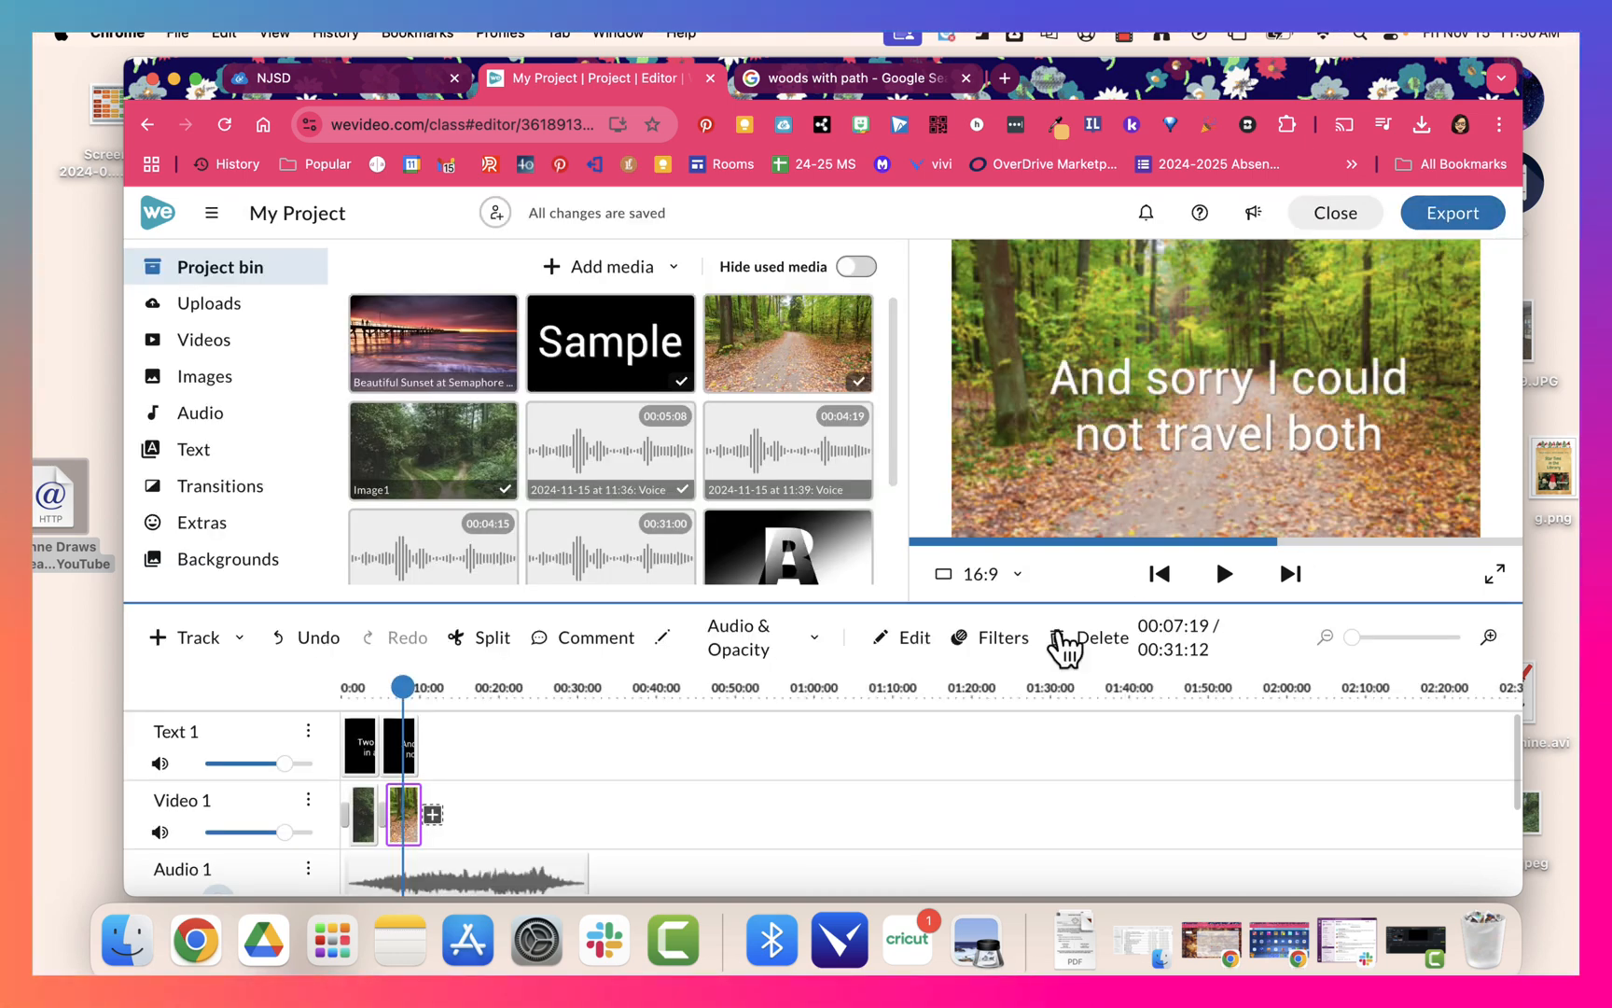
Play the project from the beginning to review the transition and zoom animation, and look over all timeline tracks.
{"action": "left_click_drag", "start_coordinate": [404, 688], "coordinate": [337, 692]}
{"action": "left_click", "coordinate": [1230, 575]}
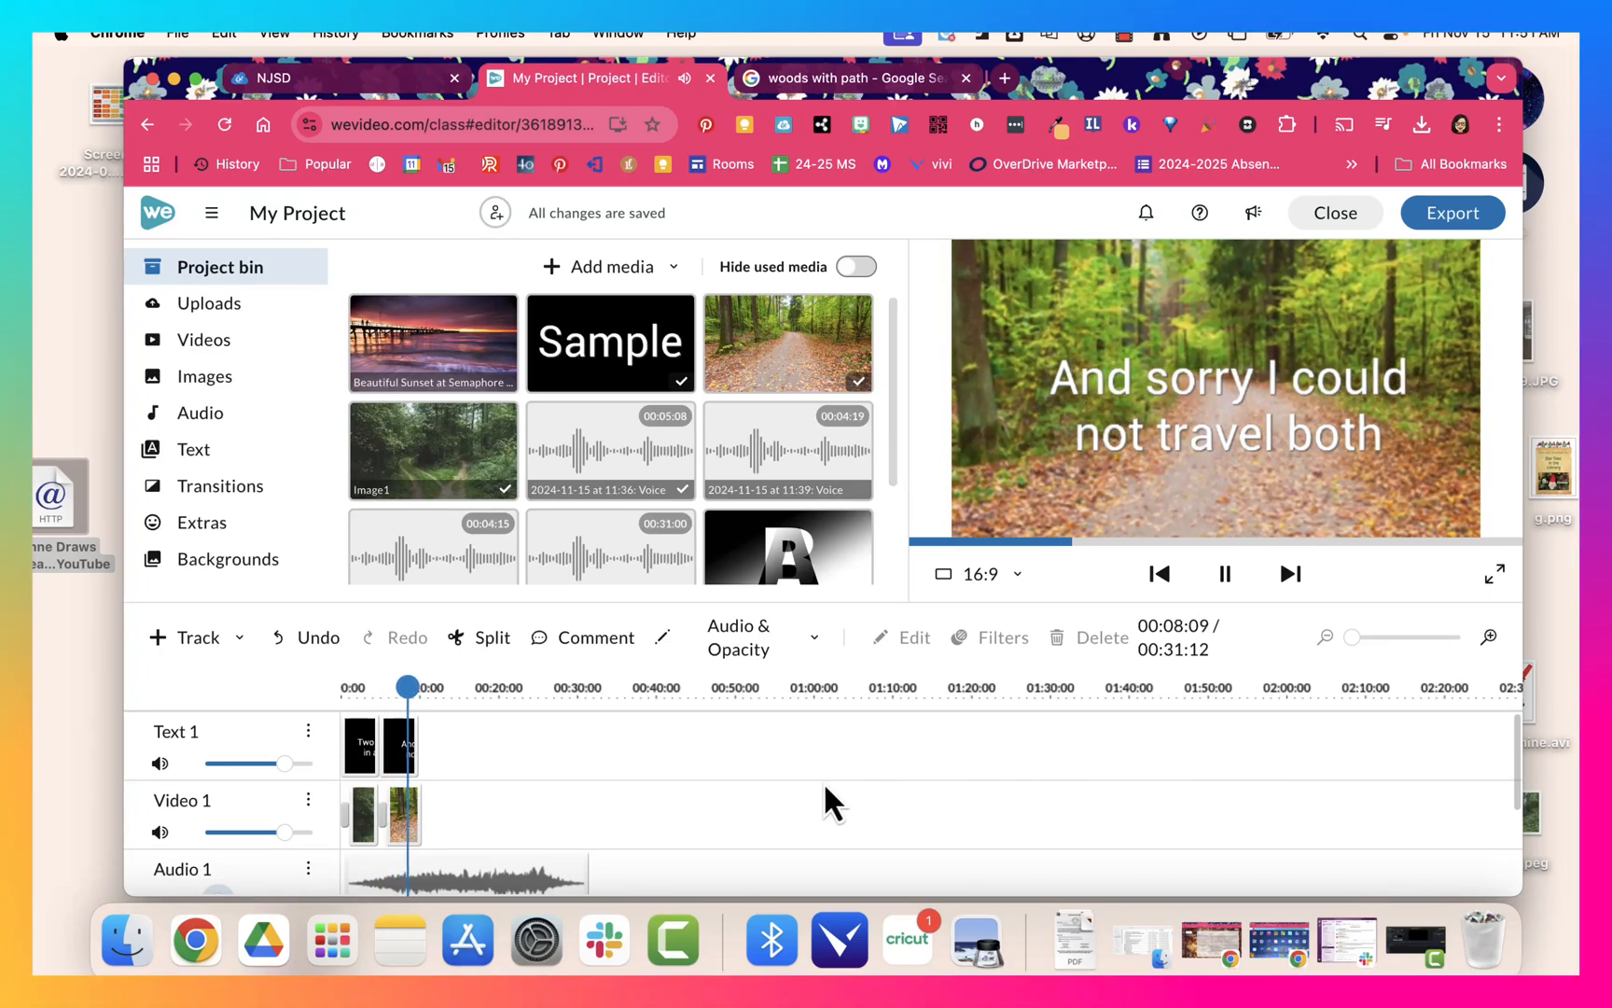
{"action": "left_click", "coordinate": [1225, 573]}
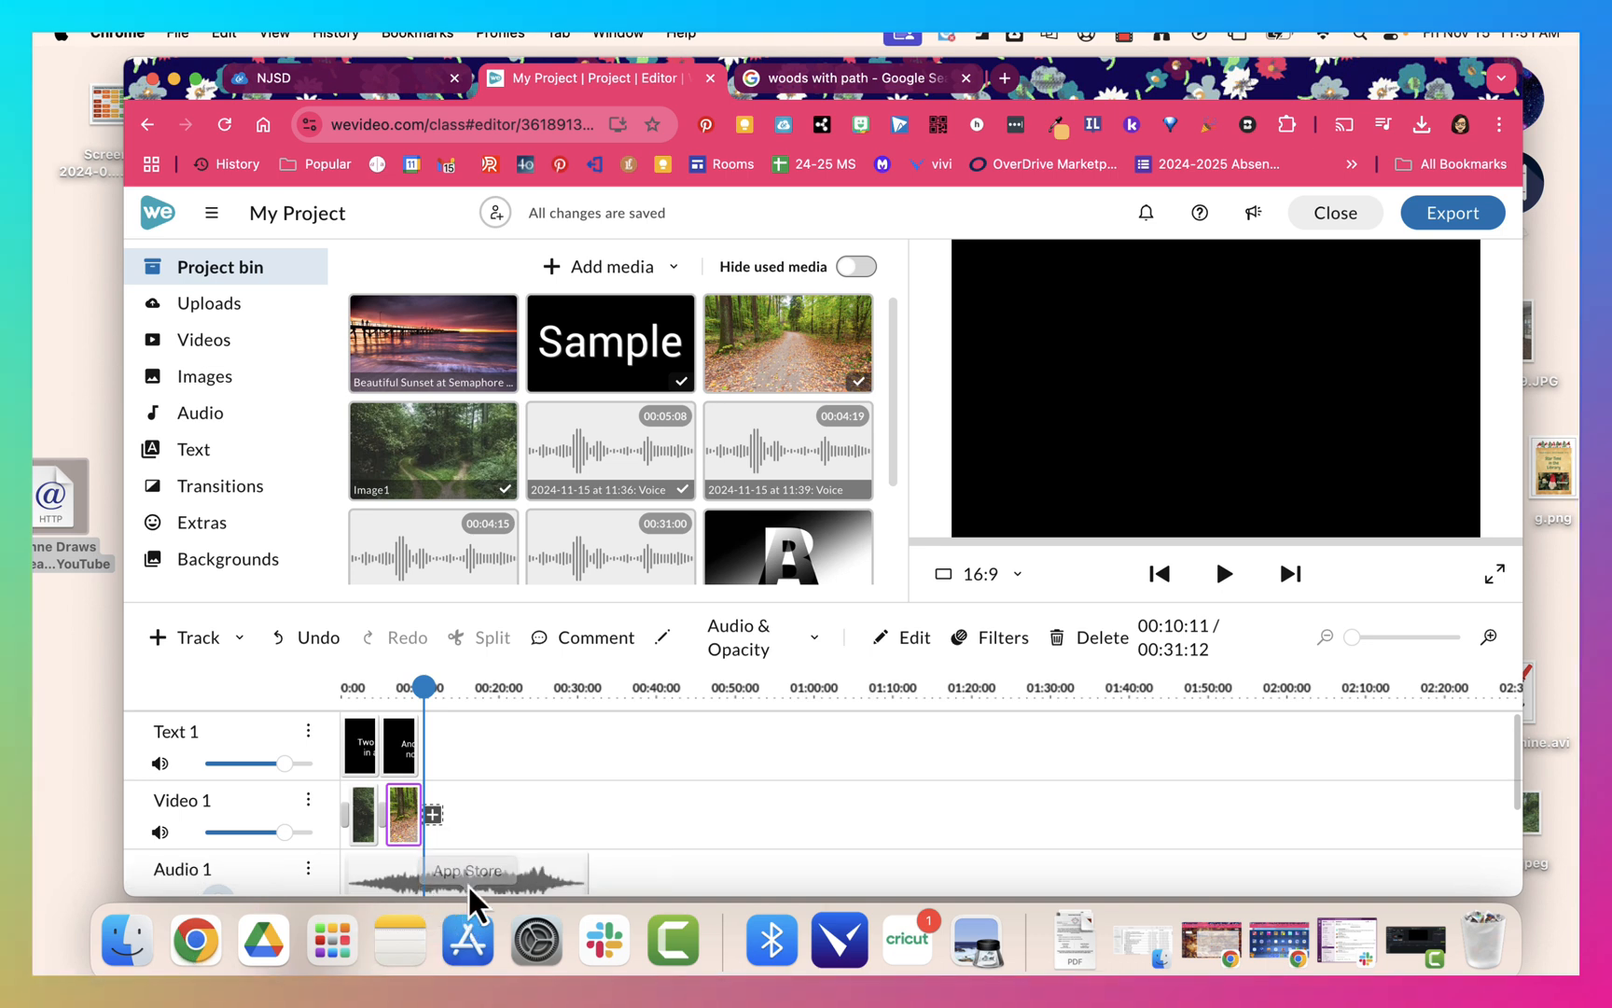
{"action": "scroll", "coordinate": [576, 769], "scroll_direction": "down", "scroll_amount": 3}
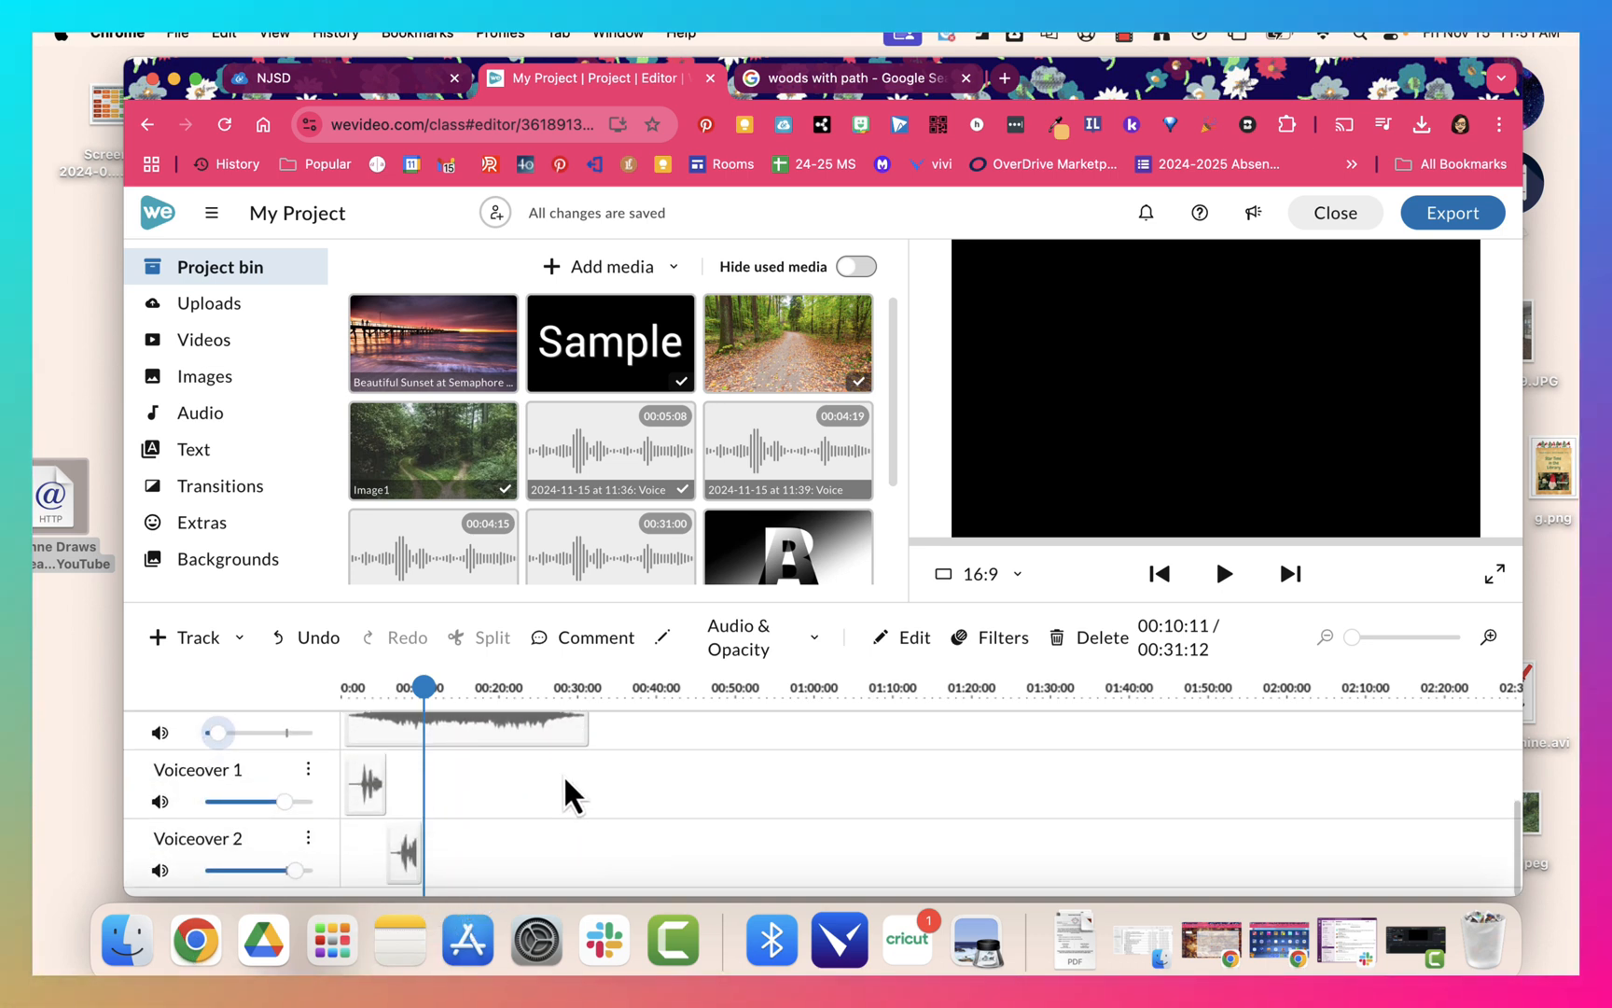
{"action": "scroll", "coordinate": [495, 788], "scroll_direction": "up", "scroll_amount": 3}
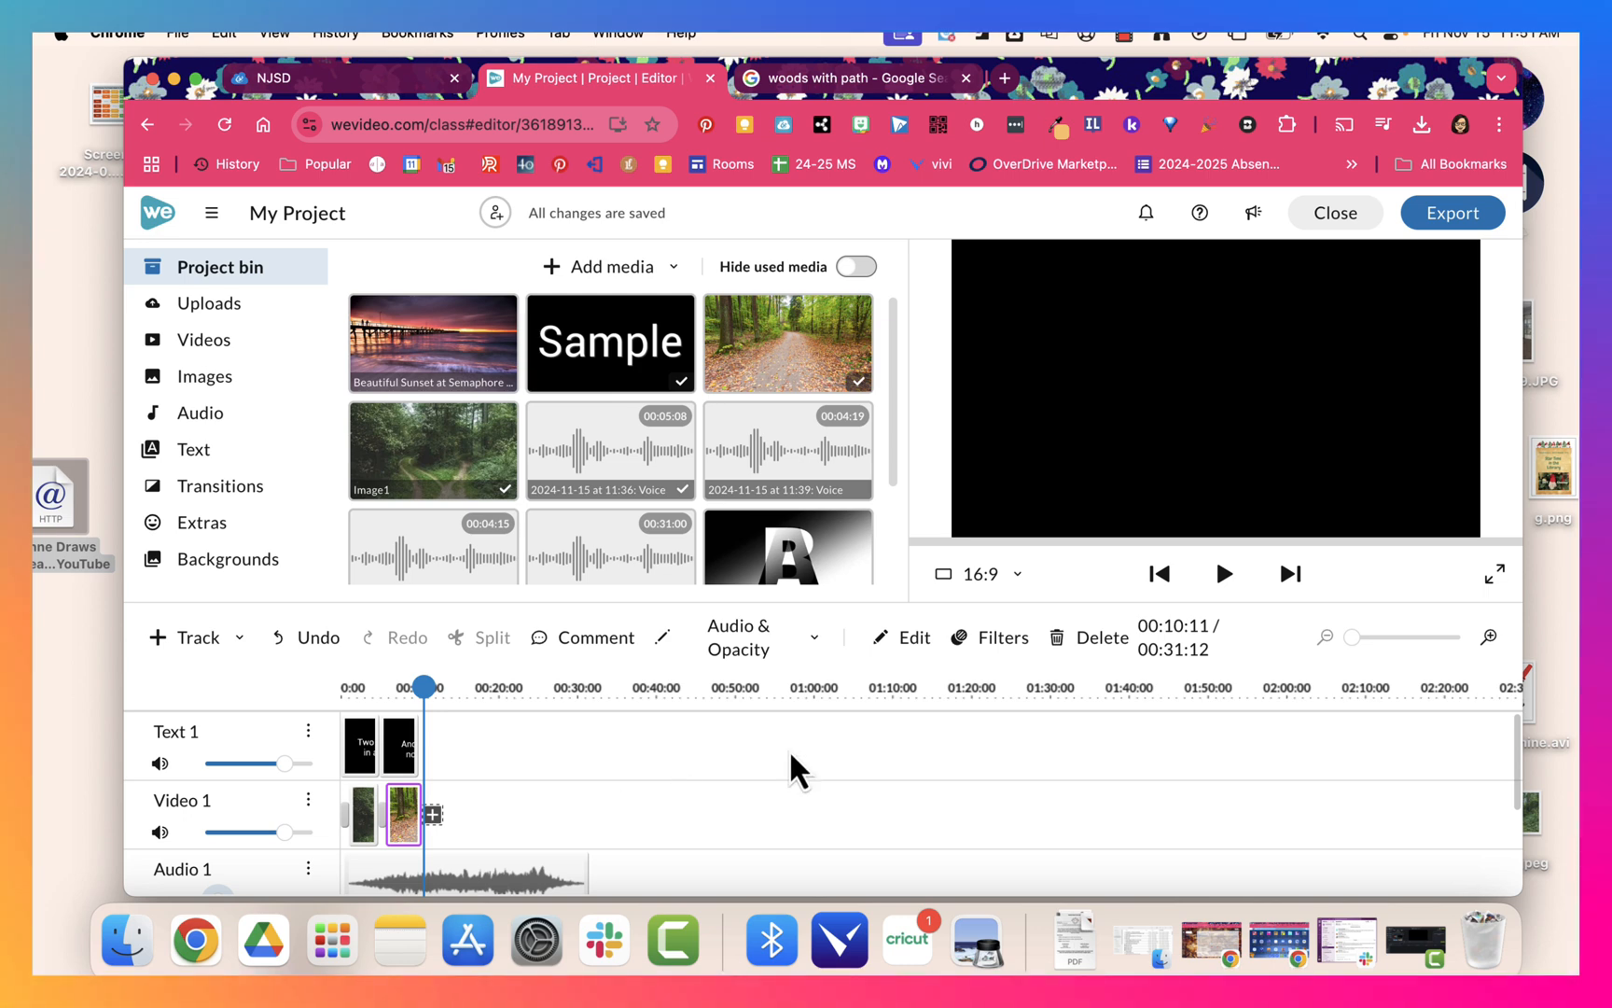
Export the project to Google Drive as a standard definition (852 x 480) video titled Junk.
{"action": "left_click", "coordinate": [1456, 217]}
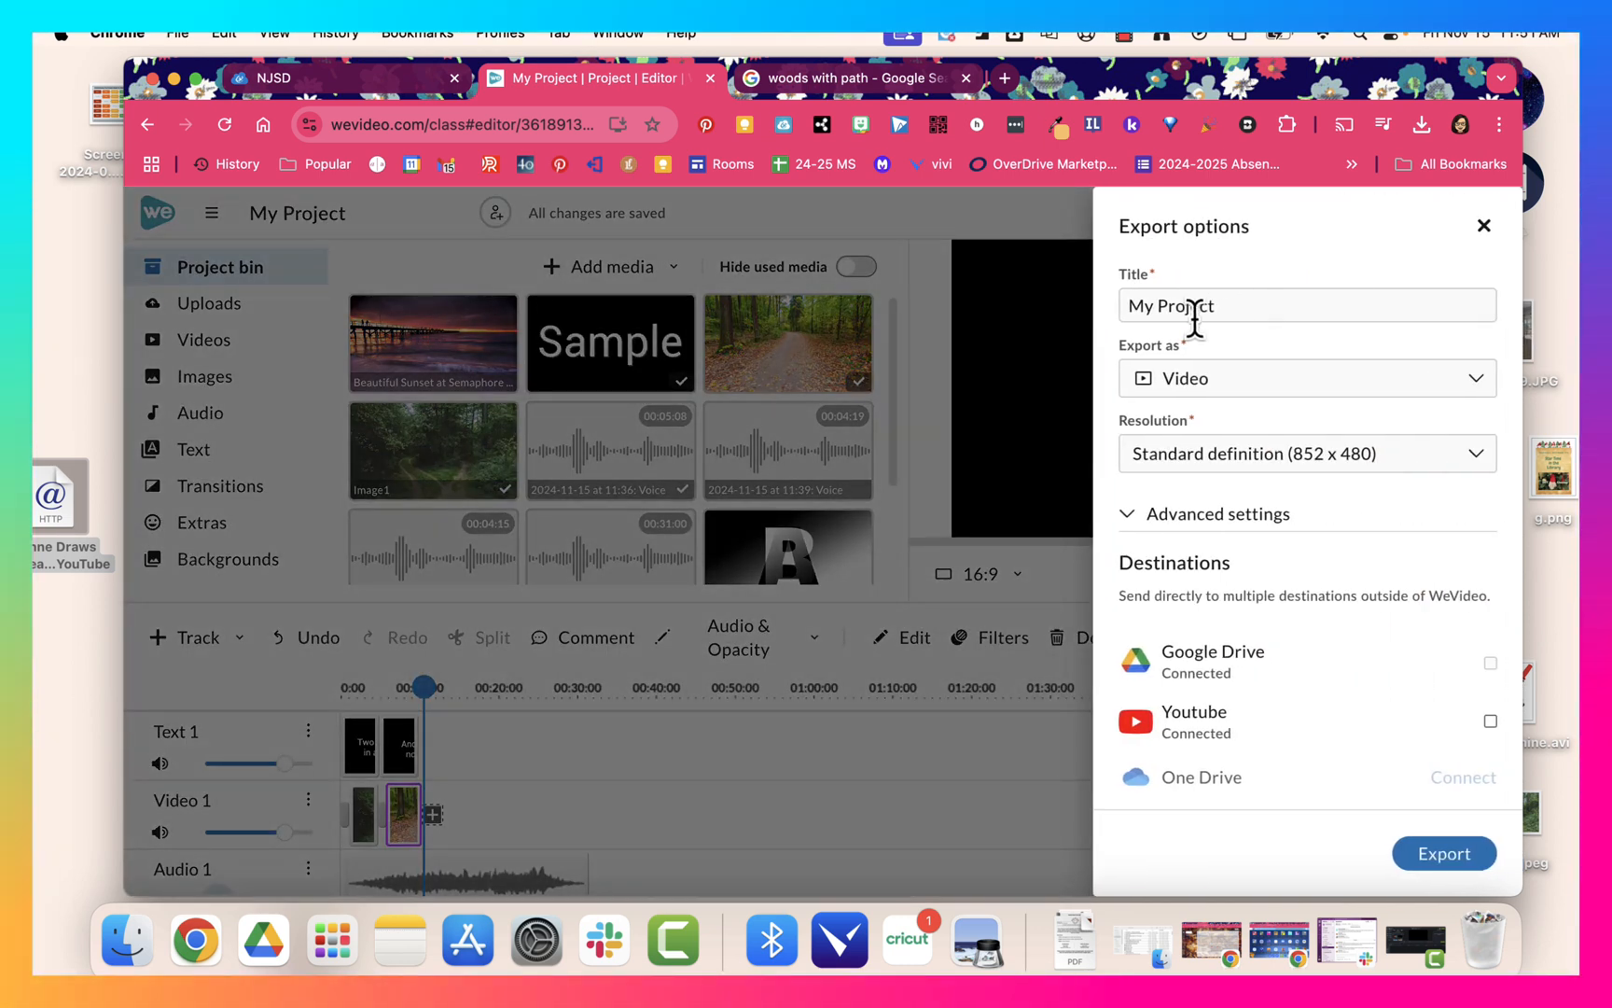
{"action": "left_click", "coordinate": [1256, 303]}
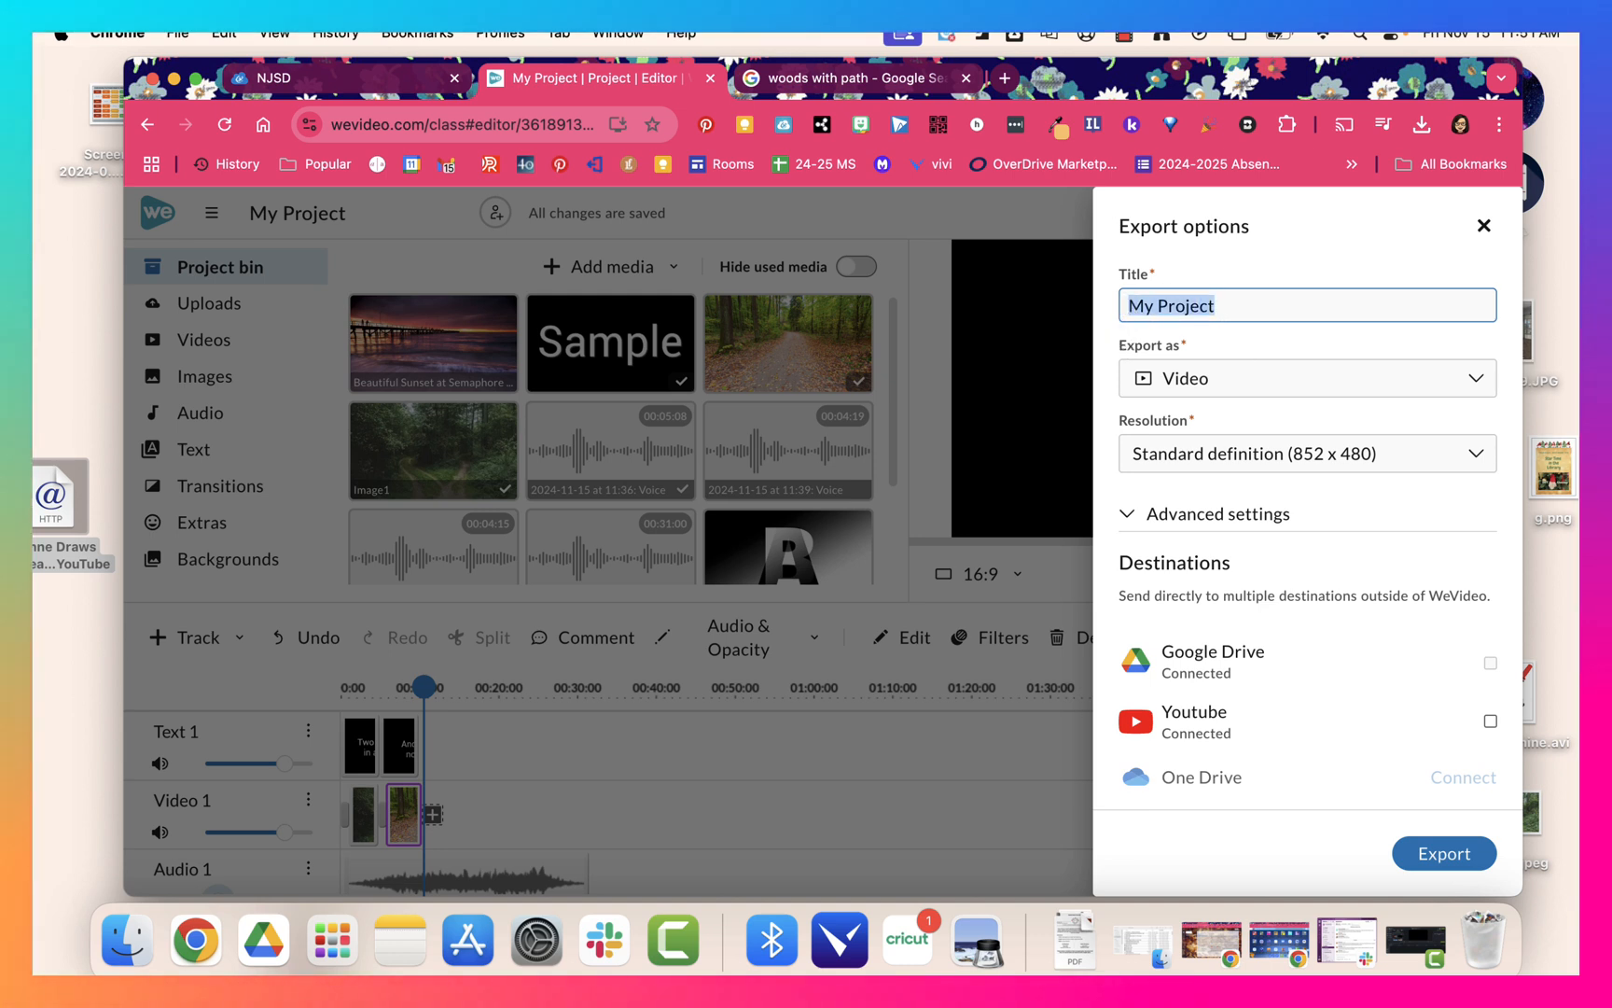
{"action": "type", "text": "Junk"}
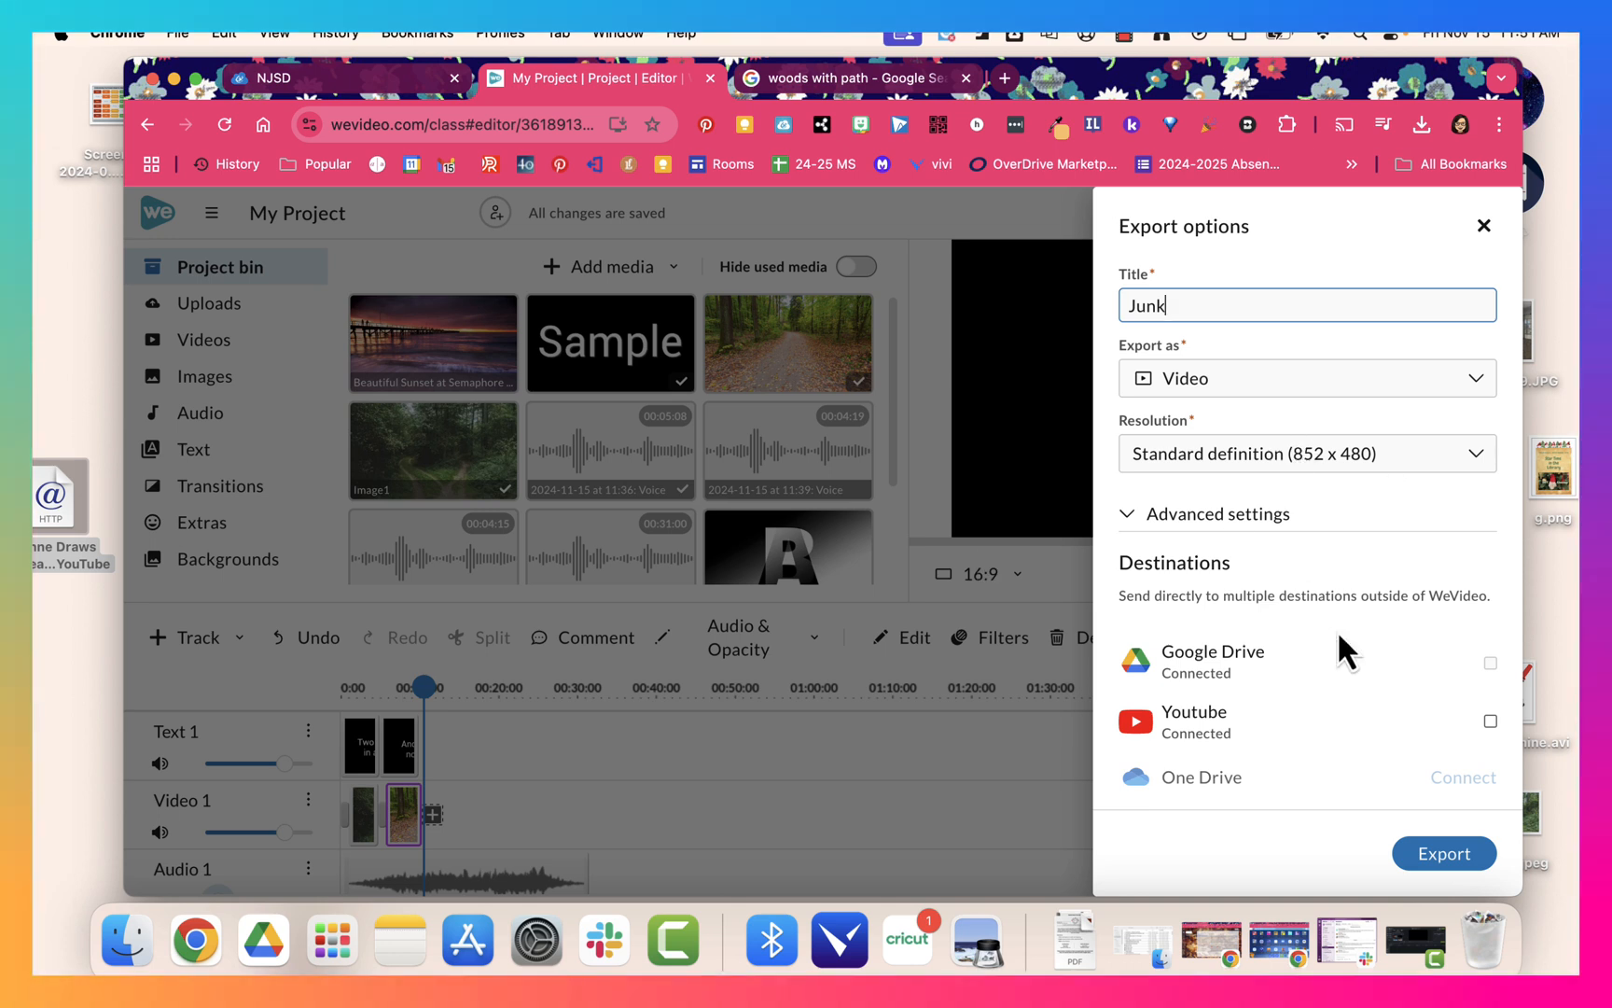
{"action": "left_click", "coordinate": [1490, 664]}
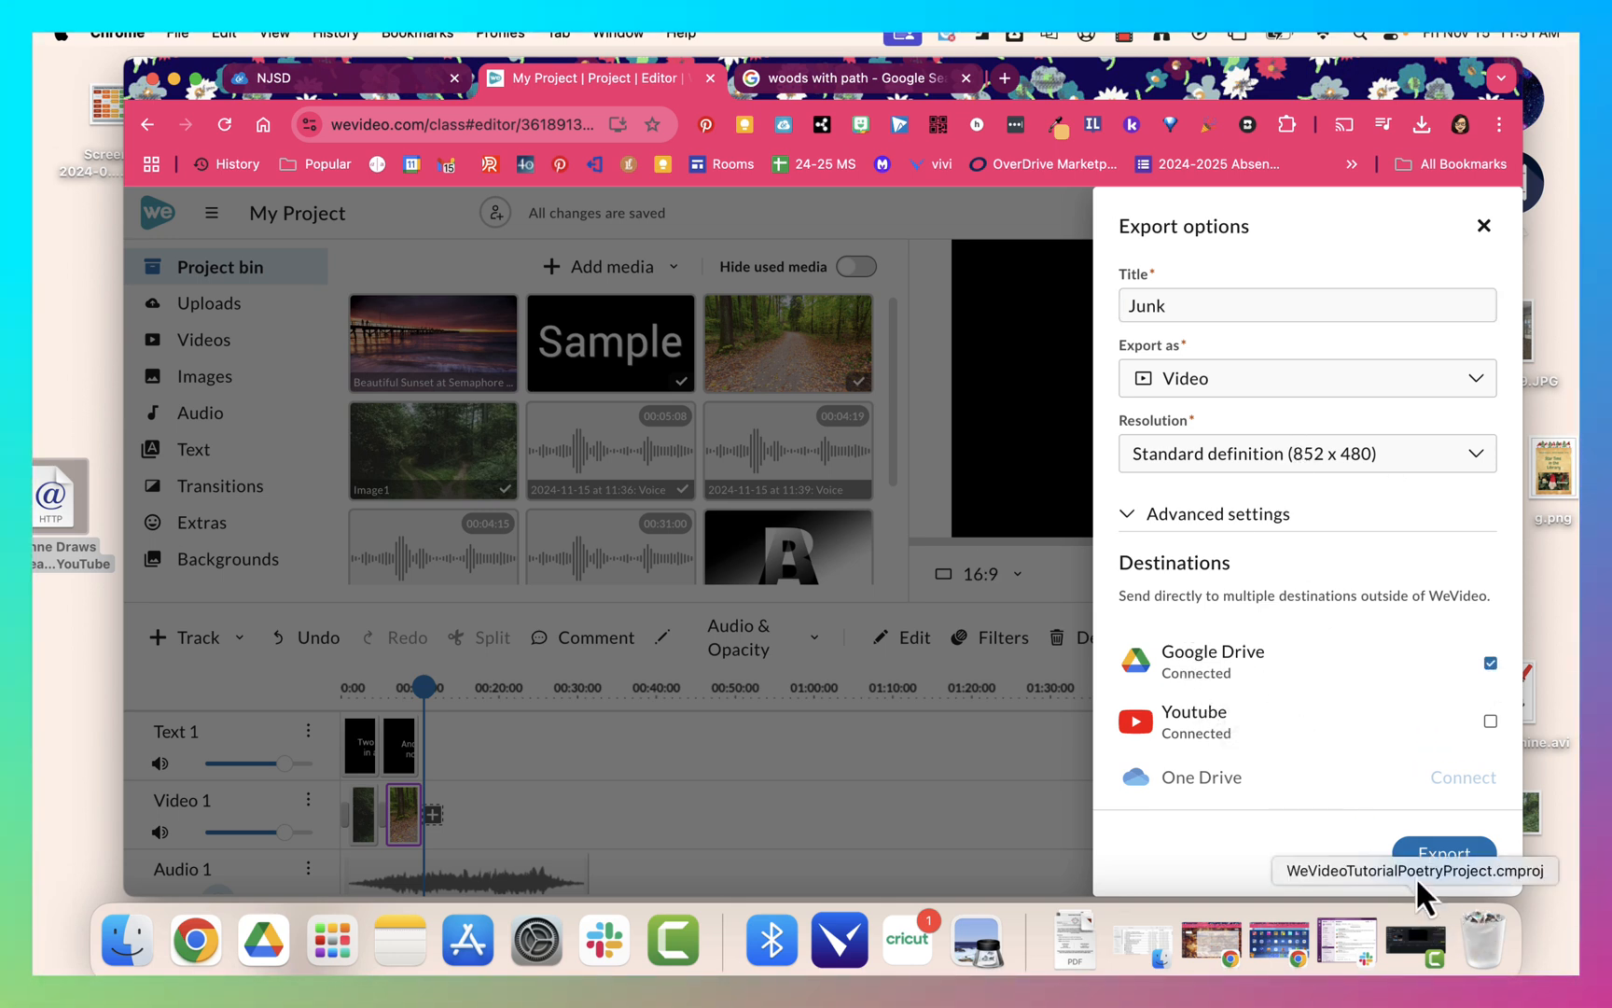
{"action": "left_click", "coordinate": [1429, 854]}
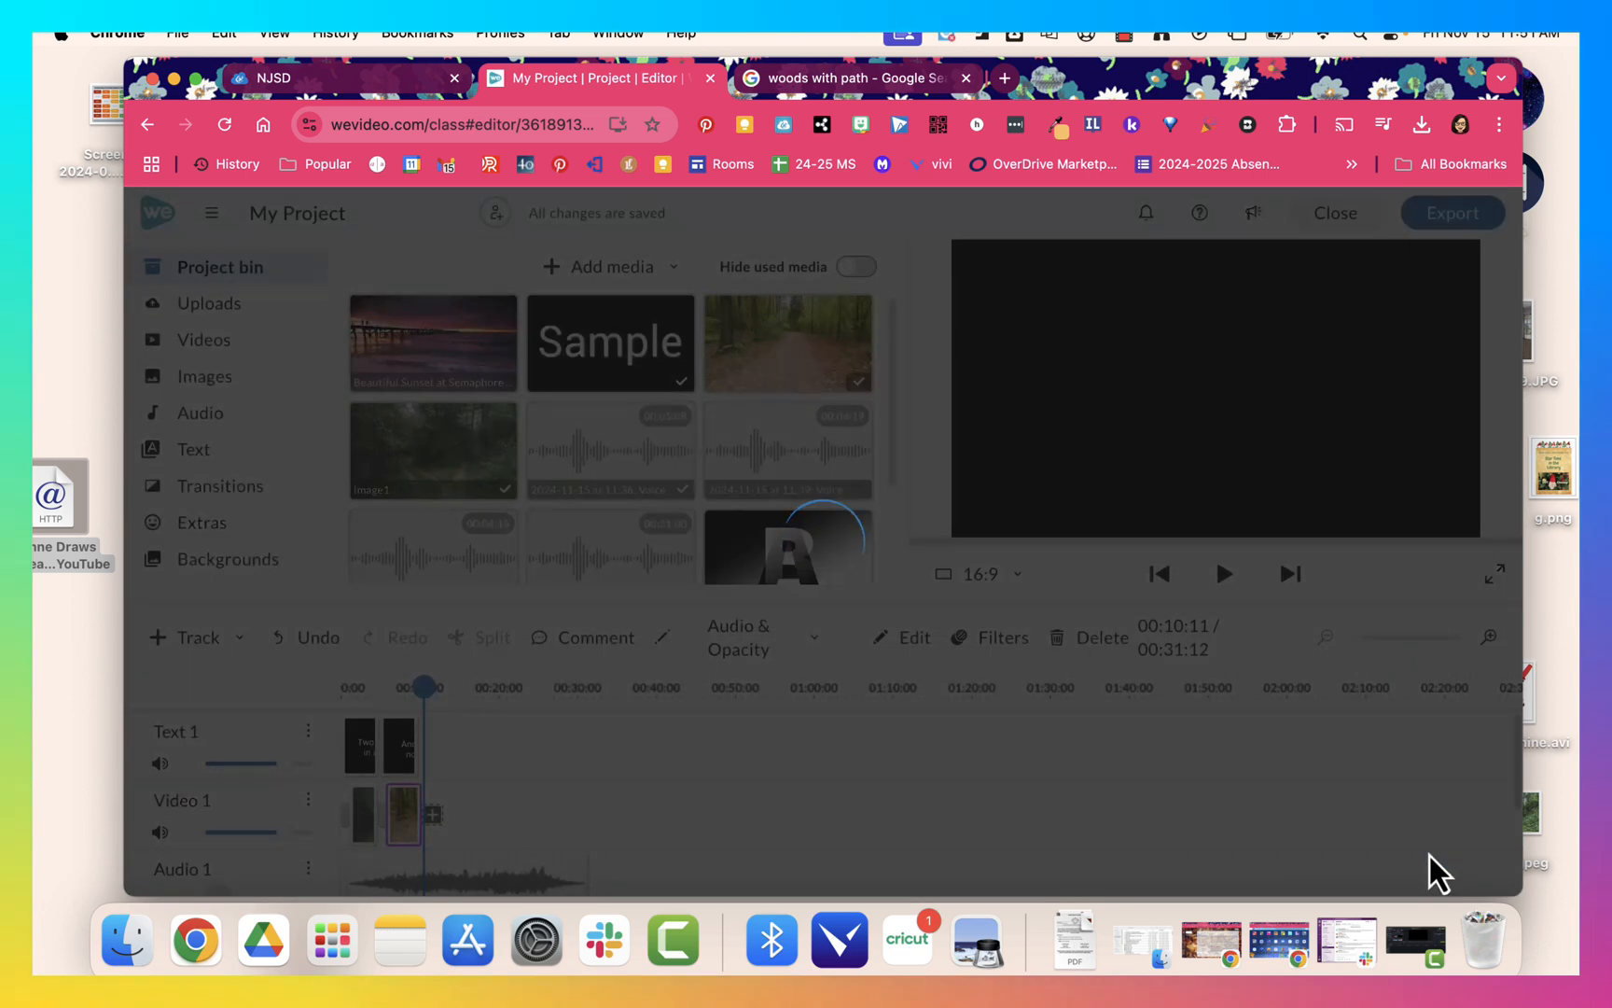